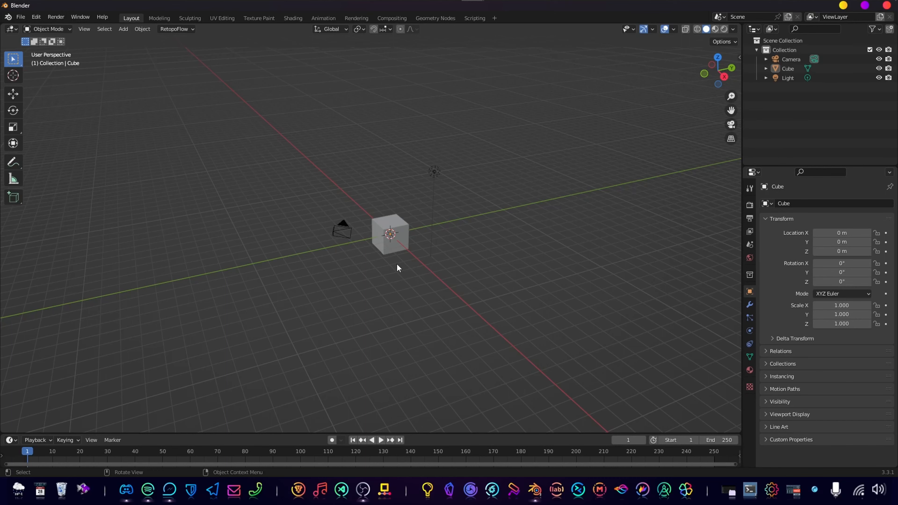
# Delete the default cube from the scene.
pyautogui.scroll(5, 442, 307)
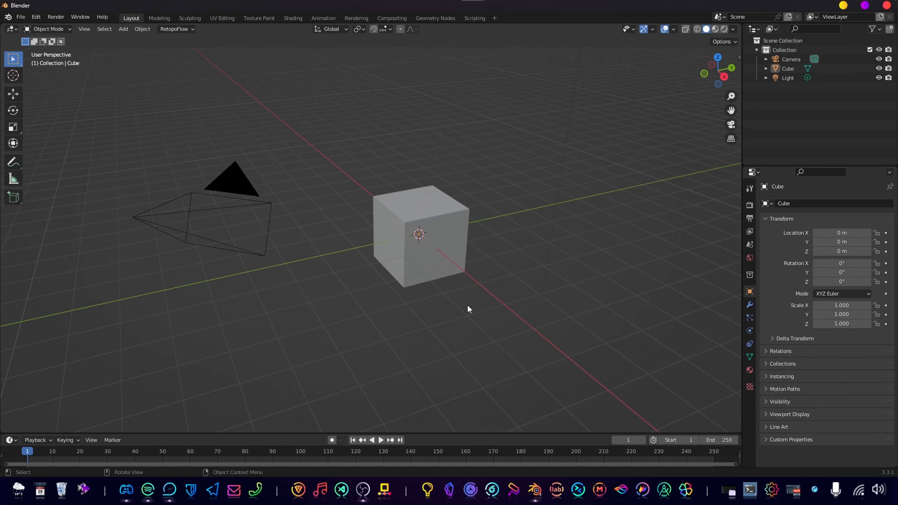
pyautogui.click(451, 244)
pyautogui.moveTo(435, 269); pyautogui.dragTo(463, 277, button='middle')
pyautogui.press('x')
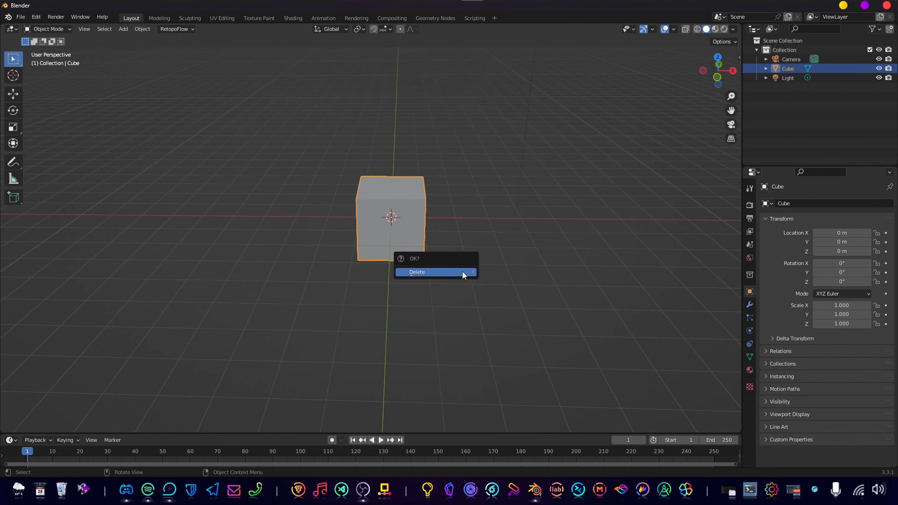
pyautogui.click(462, 273)
# Add a plane mesh at the world origin.
pyautogui.hotkey('shift', 'a')
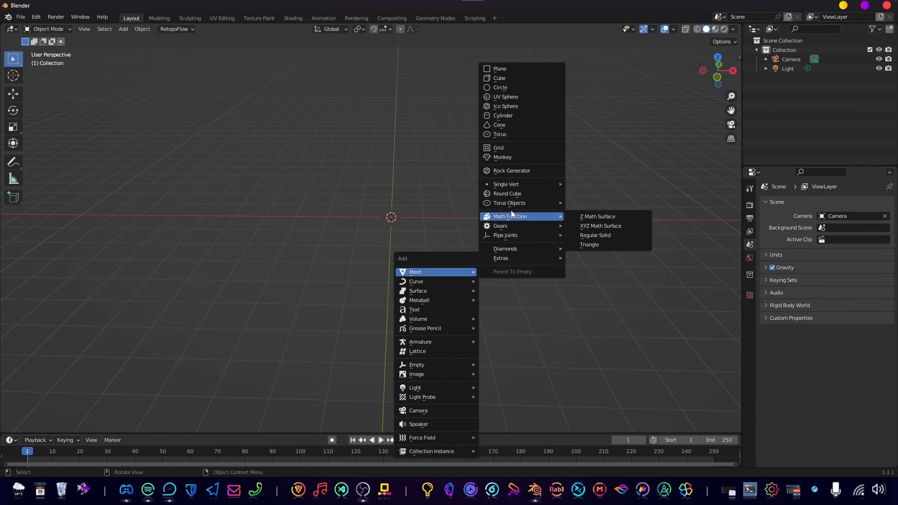
pyautogui.press('p')
pyautogui.moveTo(438, 278); pyautogui.dragTo(440, 304, button='middle')
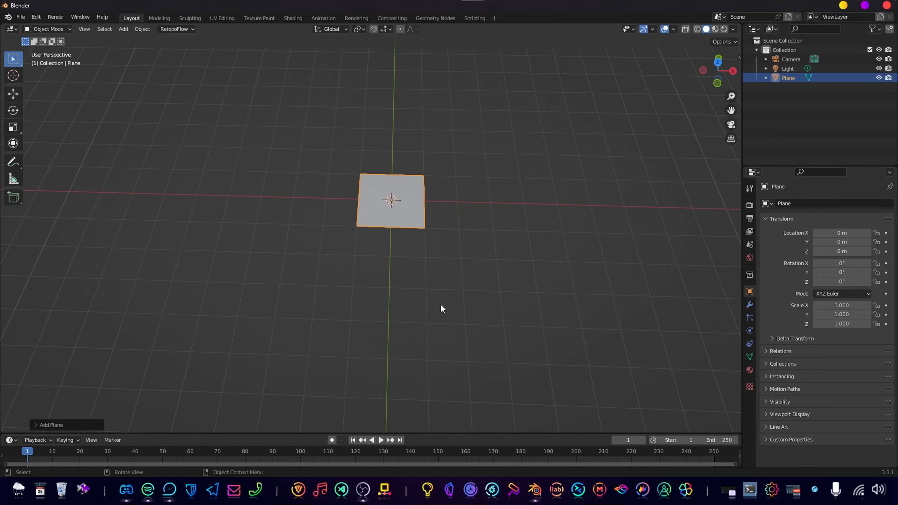
pyautogui.scroll(3, 441, 303)
pyautogui.keyDown('shift'); pyautogui.moveTo(471, 218); pyautogui.dragTo(425, 275, button='middle'); pyautogui.keyUp('shift')
# In Edit Mode, merge all of the plane's vertices at center into a single vertex.
pyautogui.press('Tab')
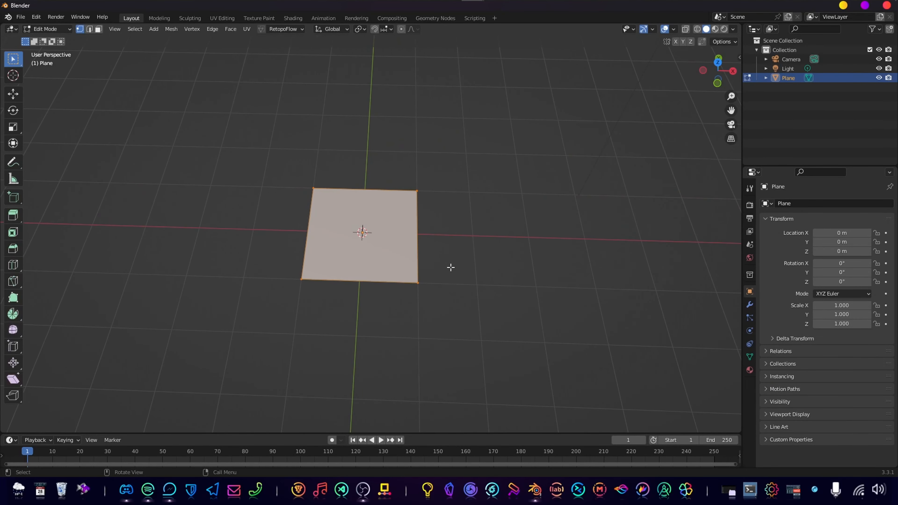
pyautogui.press('m')
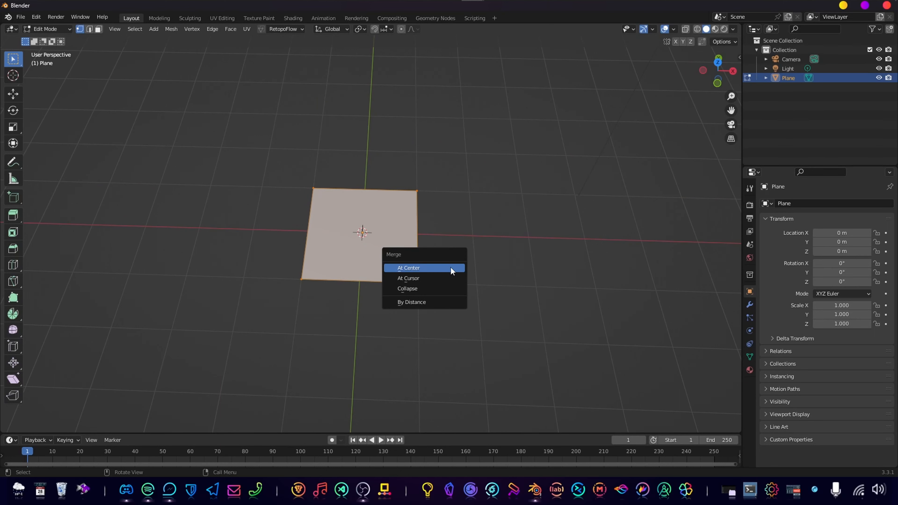
pyautogui.click(451, 270)
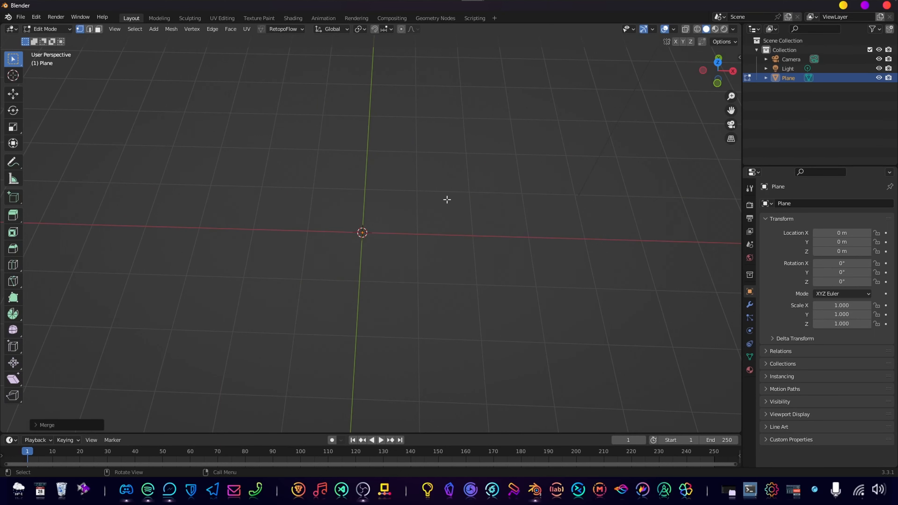
pyautogui.moveTo(433, 230); pyautogui.dragTo(392, 227, button='middle')
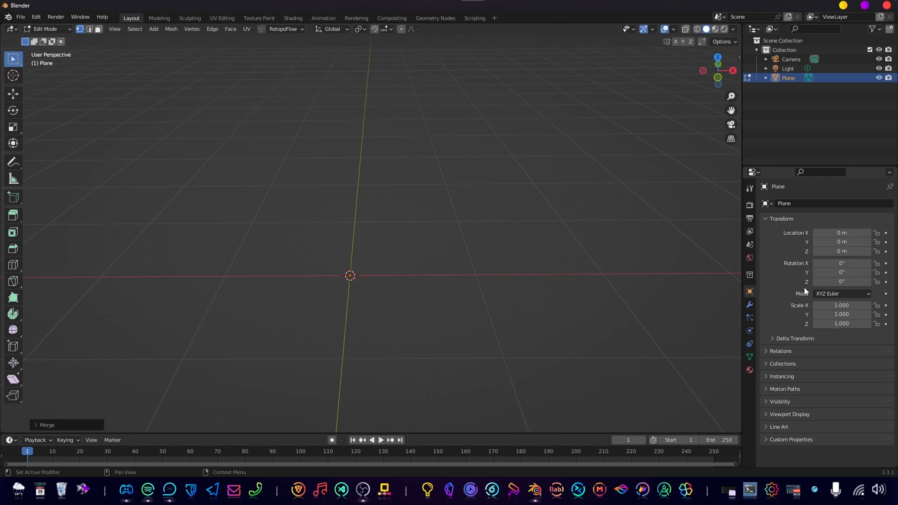
# Add a Skin modifier to the single-vertex plane object.
pyautogui.click(750, 305)
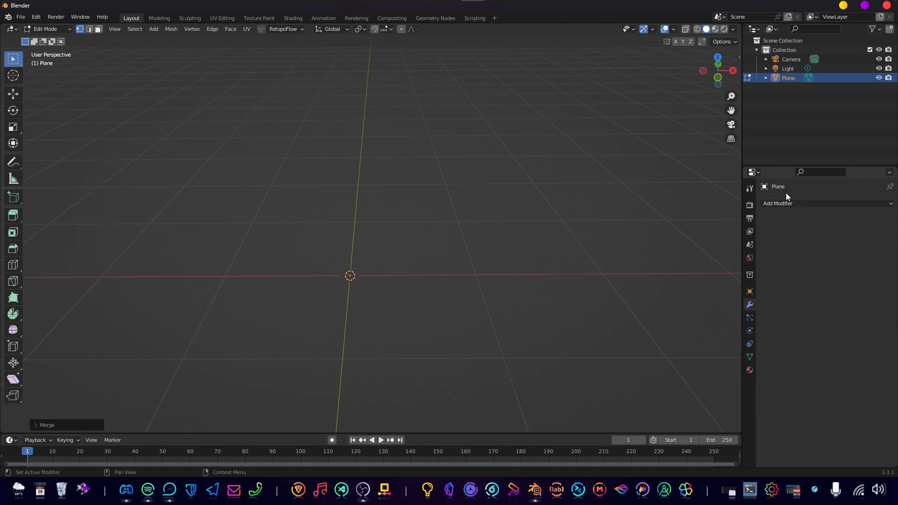
pyautogui.click(785, 204)
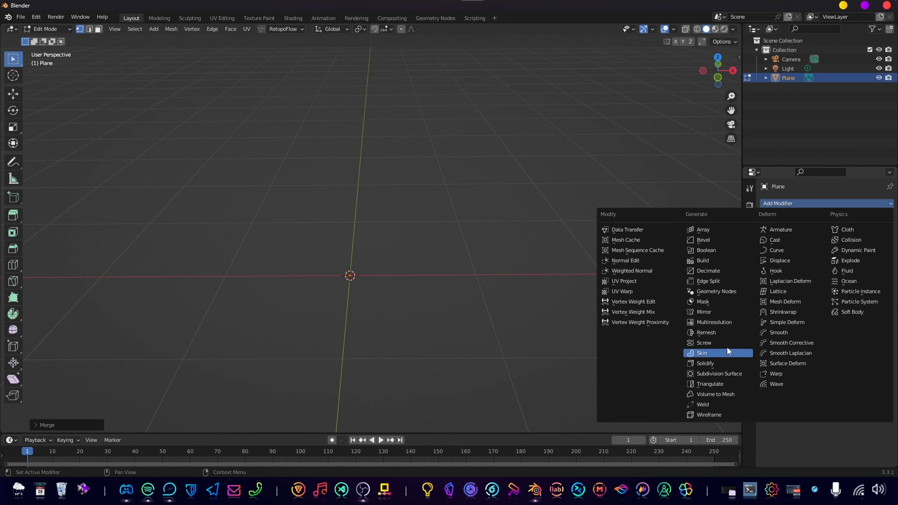
pyautogui.click(701, 353)
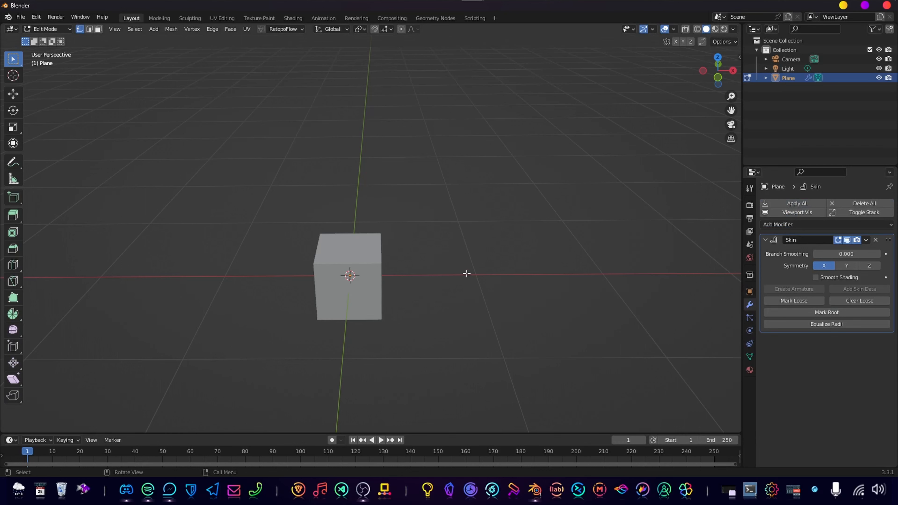
# Add a Subdivision Surface modifier after the Skin modifier and set its viewport levels to 2.
pyautogui.click(810, 226)
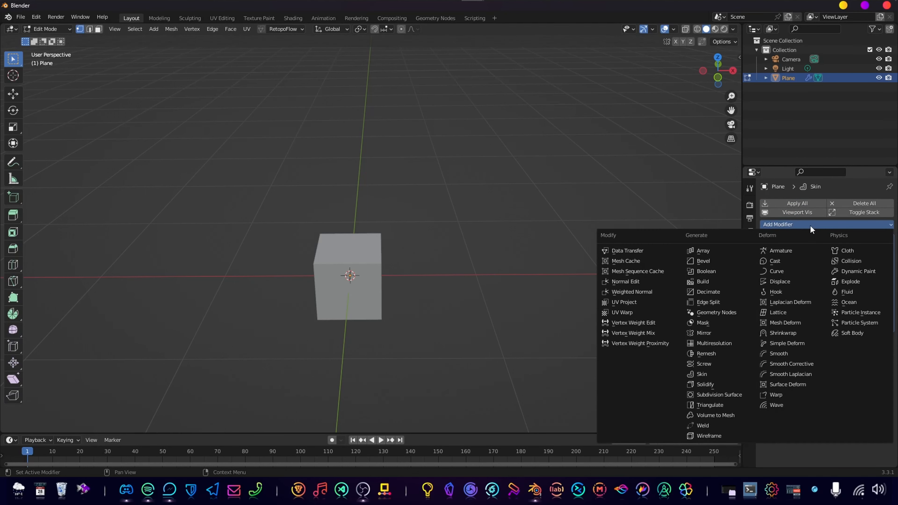
pyautogui.click(718, 395)
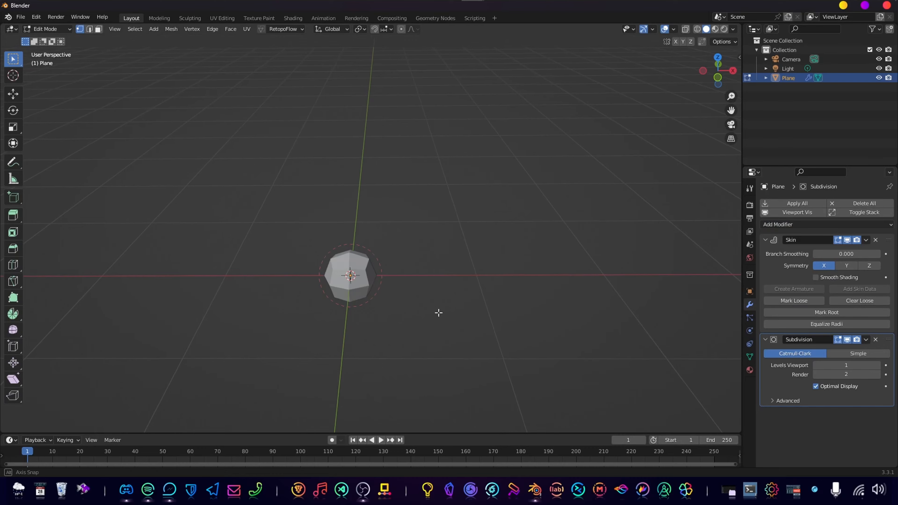
pyautogui.moveTo(439, 313); pyautogui.dragTo(517, 295, button='middle')
pyautogui.scroll(-3, 427, 305)
pyautogui.scroll(4, 401, 291)
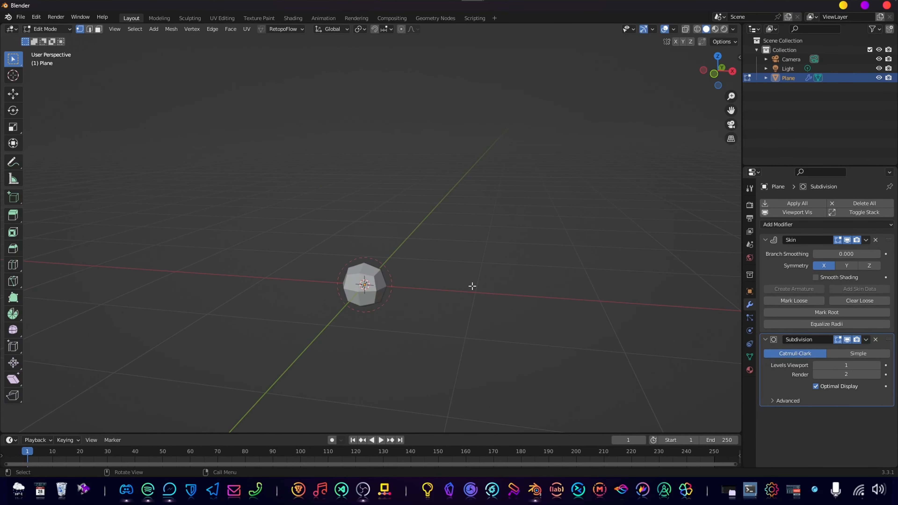
pyautogui.click(874, 365)
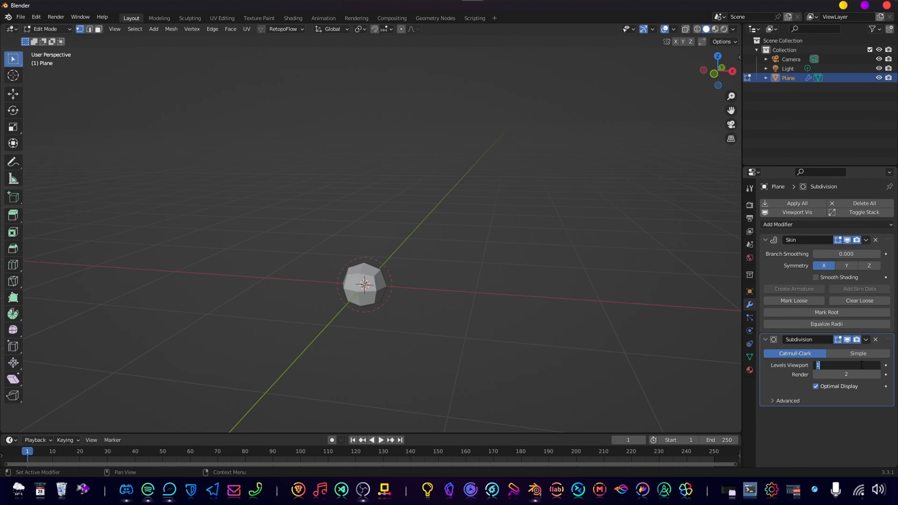
pyautogui.write('2')
pyautogui.press('Return')
pyautogui.moveTo(231, 247); pyautogui.dragTo(352, 284, button='middle')
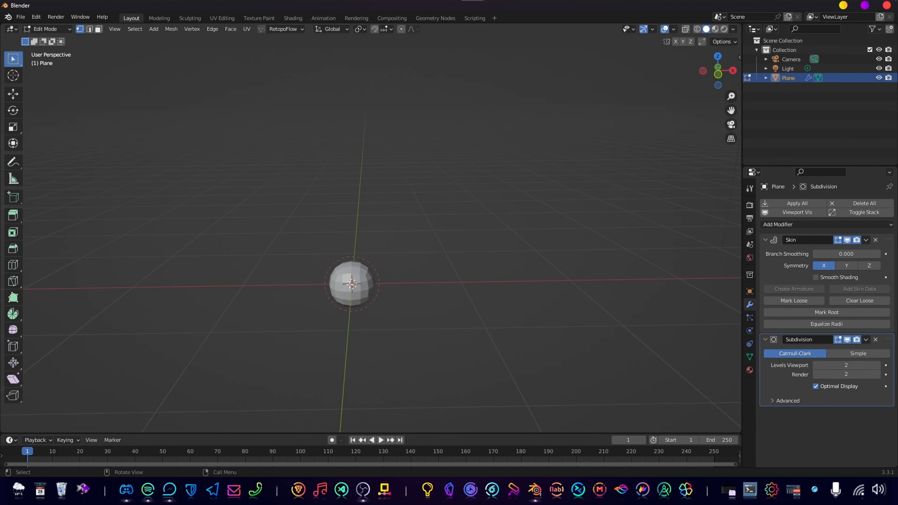
# In front view, extrude the vertex about 2.5 m straight up to form the first trunk segment.
pyautogui.press('KP_1')
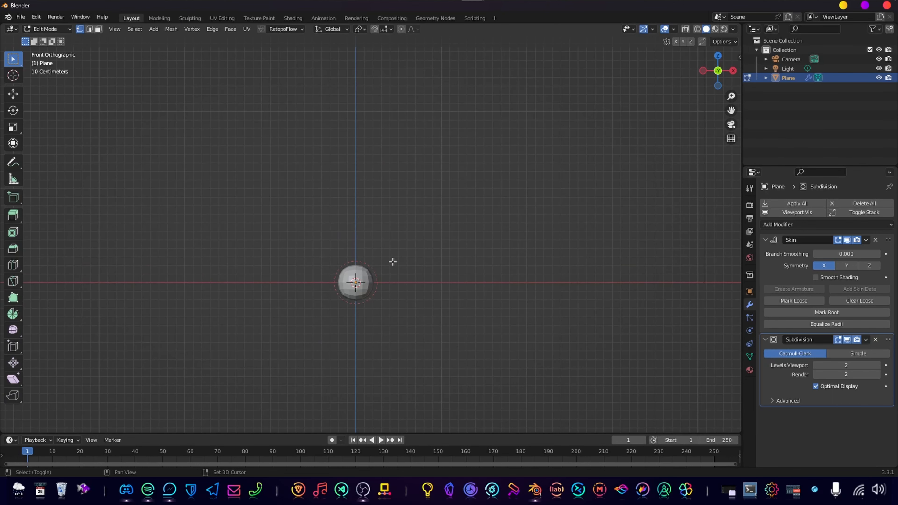
pyautogui.keyDown('shift'); pyautogui.moveTo(392, 261); pyautogui.dragTo(407, 304, button='middle'); pyautogui.keyUp('shift')
pyautogui.press('e')
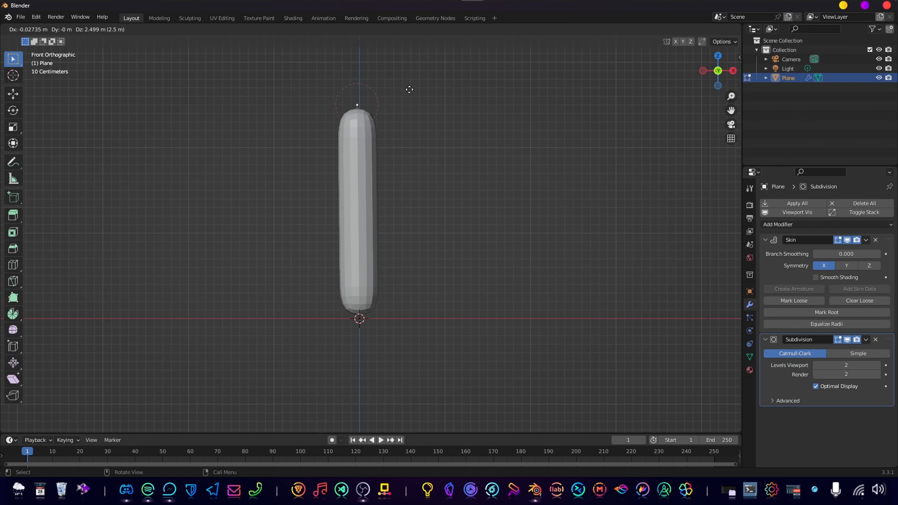
pyautogui.click(411, 86)
pyautogui.scroll(-4, 399, 199)
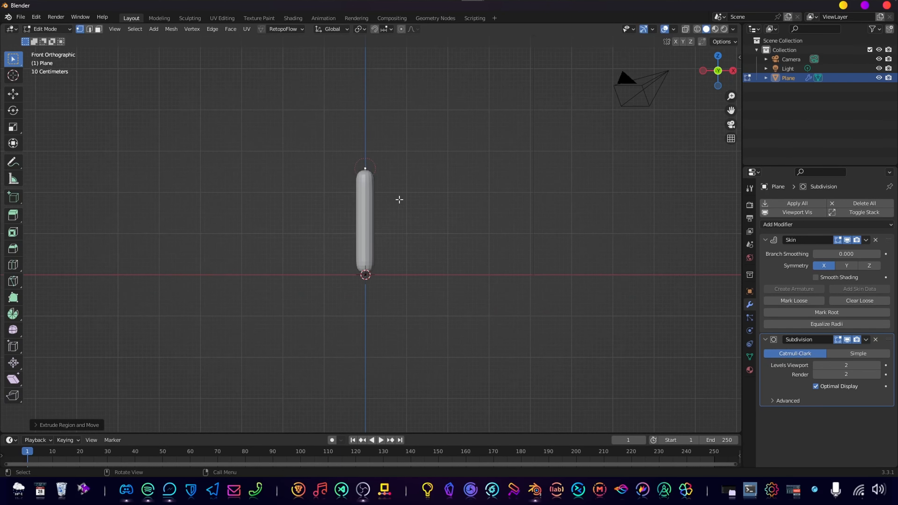
# In front view, move the trunk's top vertex down and to the right so the segment becomes shorter and leans.
pyautogui.keyDown('shift'); pyautogui.moveTo(405, 179); pyautogui.dragTo(411, 283, button='middle'); pyautogui.keyUp('shift')
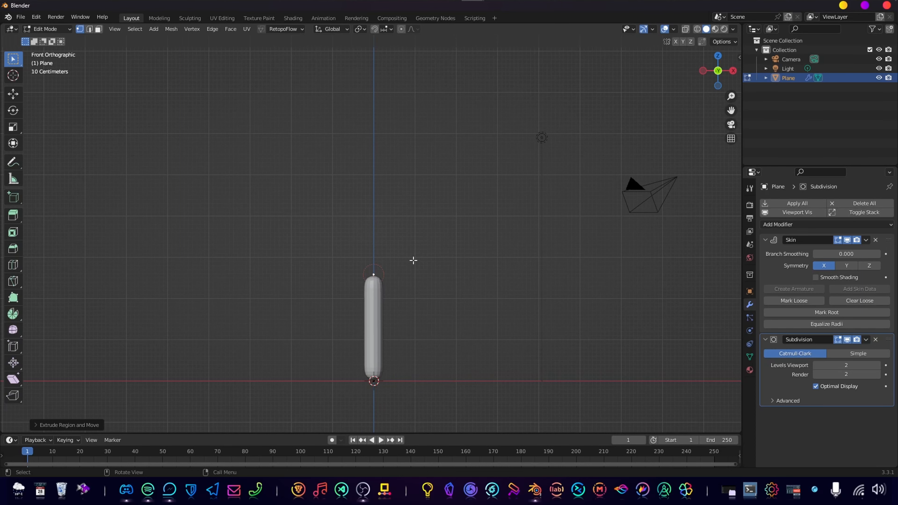
pyautogui.moveTo(402, 269); pyautogui.dragTo(412, 279, button='middle')
pyautogui.press('KP_3')
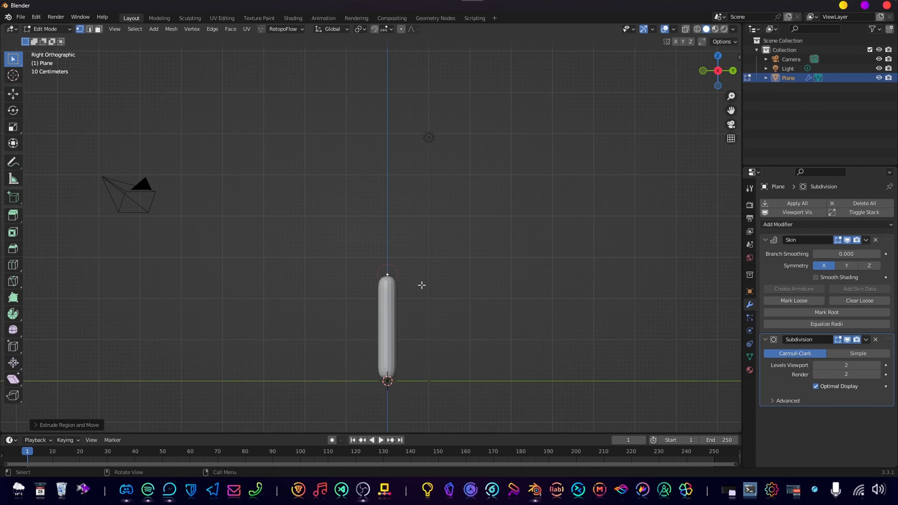
pyautogui.press('KP_1')
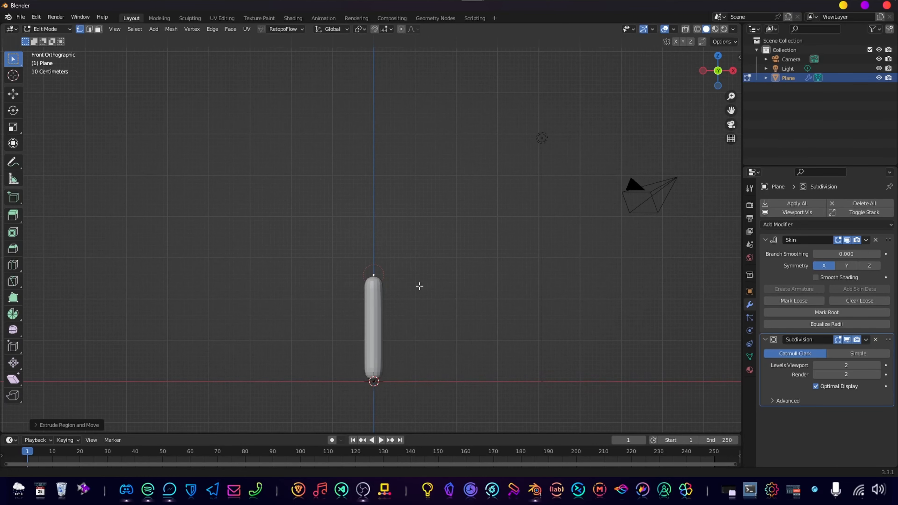
pyautogui.keyDown('shift'); pyautogui.moveTo(418, 285); pyautogui.dragTo(414, 306, button='middle'); pyautogui.keyUp('shift')
pyautogui.scroll(-2, 413, 308)
pyautogui.scroll(-1, 413, 308)
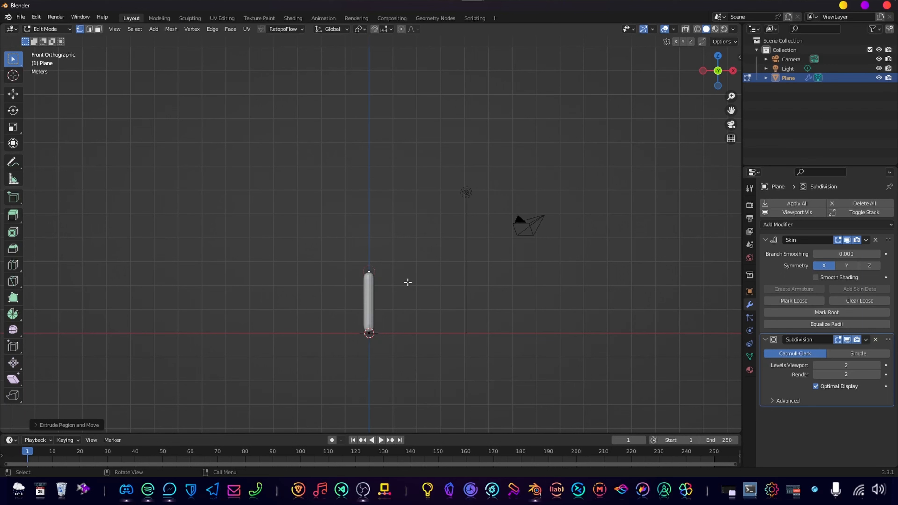
pyautogui.press('g')
pyautogui.click(426, 318)
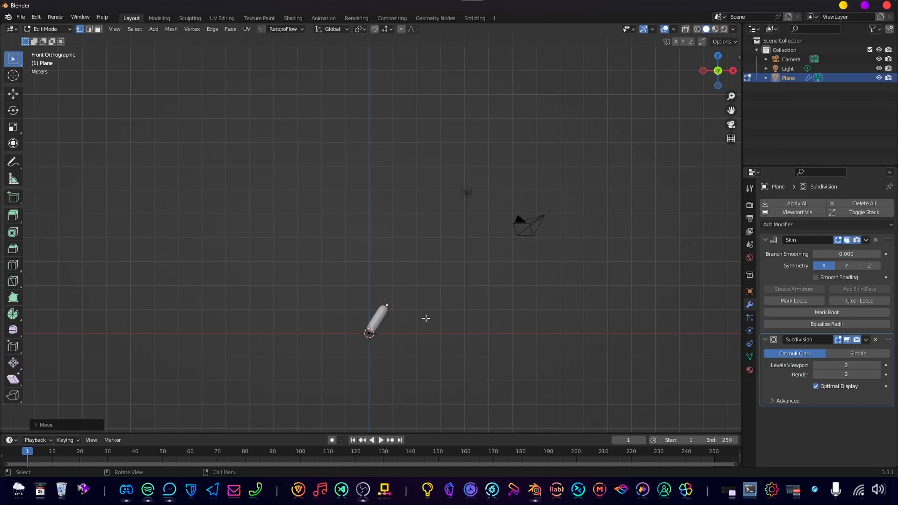
# Extrude two more trunk segments upward from the tip, one leaning slightly right and one about 2.9 m long leaning left.
pyautogui.press('e')
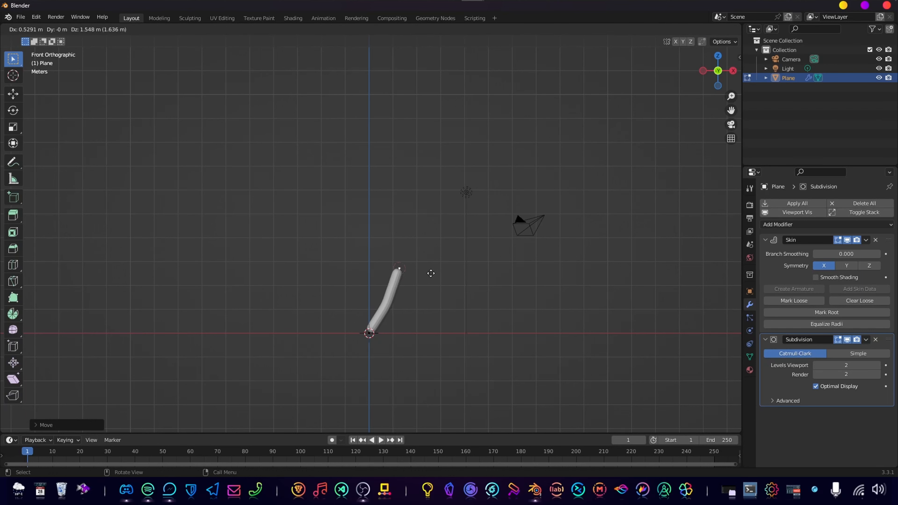
pyautogui.click(429, 275)
pyautogui.press('e')
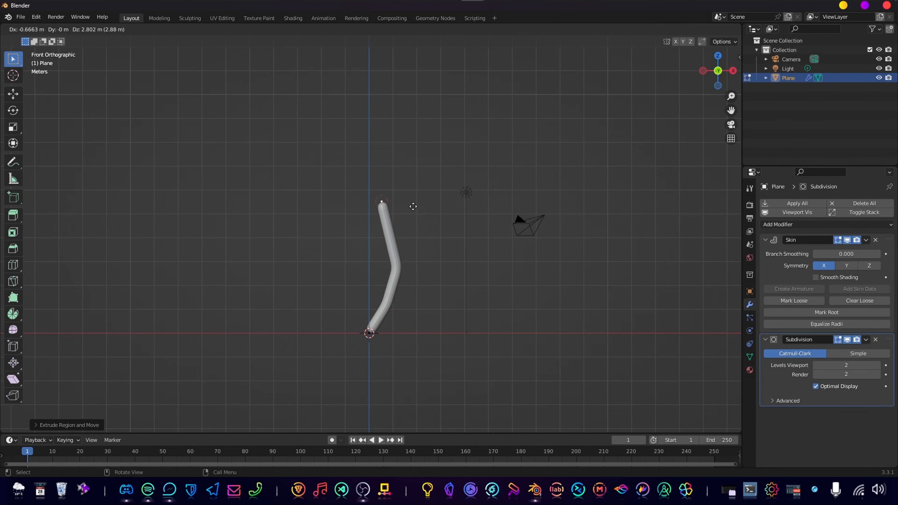
pyautogui.click(412, 204)
pyautogui.scroll(-2, 414, 211)
pyautogui.keyDown('shift'); pyautogui.moveTo(416, 216); pyautogui.dragTo(419, 252, button='middle'); pyautogui.keyUp('shift')
# Extrude two further segments up and to the left from the trunk tip, the last about 3.3 m long.
pyautogui.press('e')
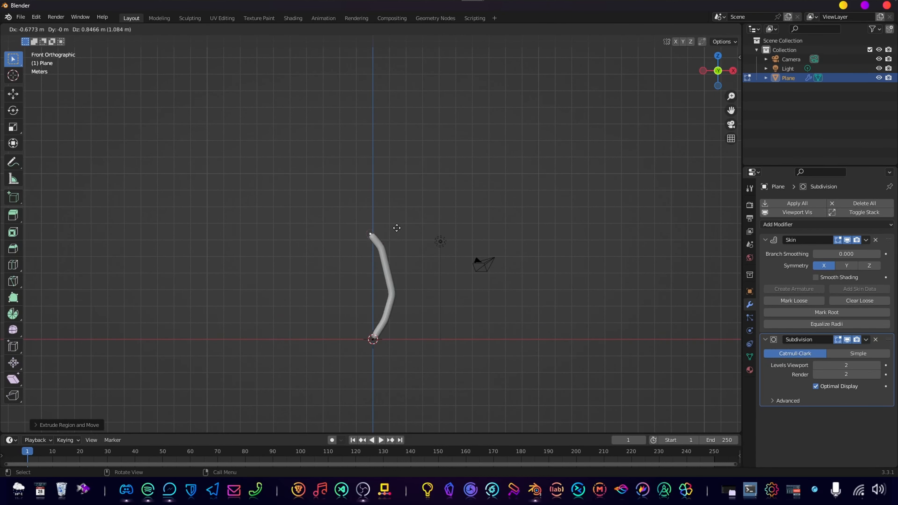
pyautogui.click(385, 218)
pyautogui.keyDown('shift'); pyautogui.moveTo(384, 218); pyautogui.dragTo(411, 246, button='middle'); pyautogui.keyUp('shift')
pyautogui.press('e')
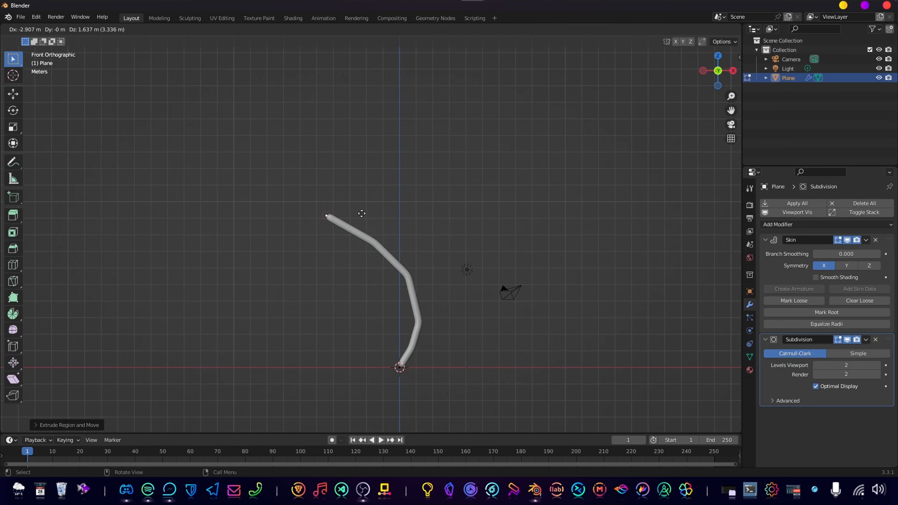
pyautogui.click(361, 213)
# Extrude a side branch up and to the right from the trunk vertex at the upper bend.
pyautogui.click(408, 274)
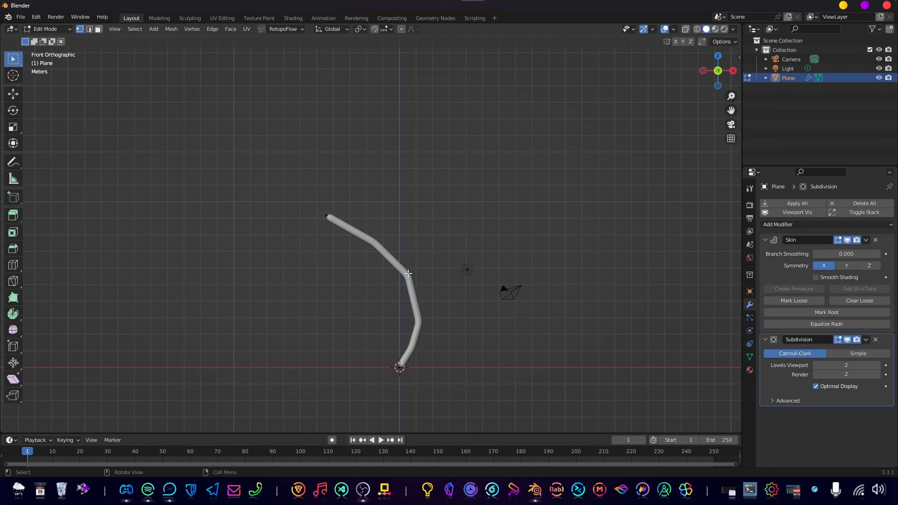
pyautogui.scroll(2, 444, 304)
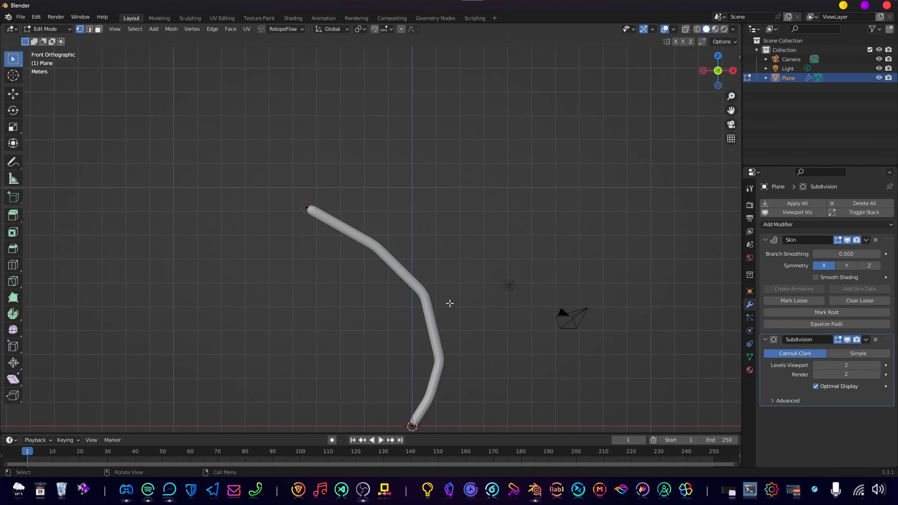
pyautogui.press('e')
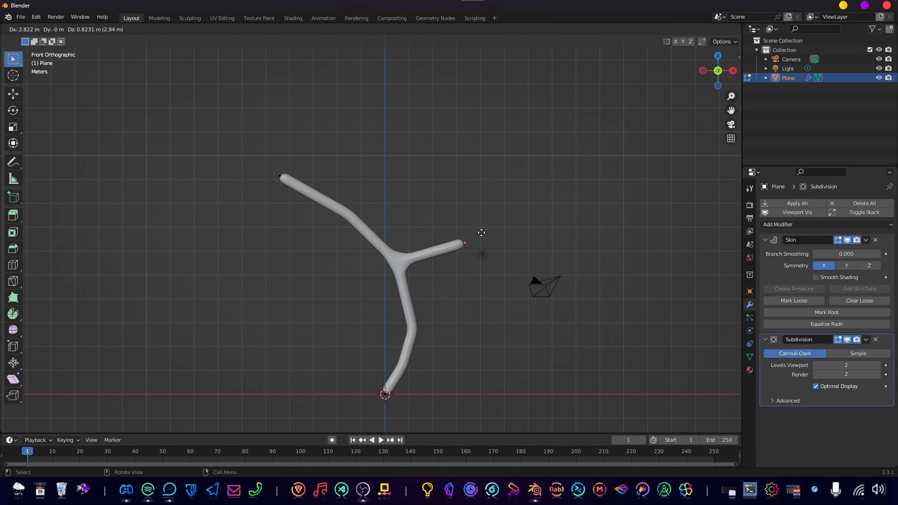
pyautogui.click(466, 213)
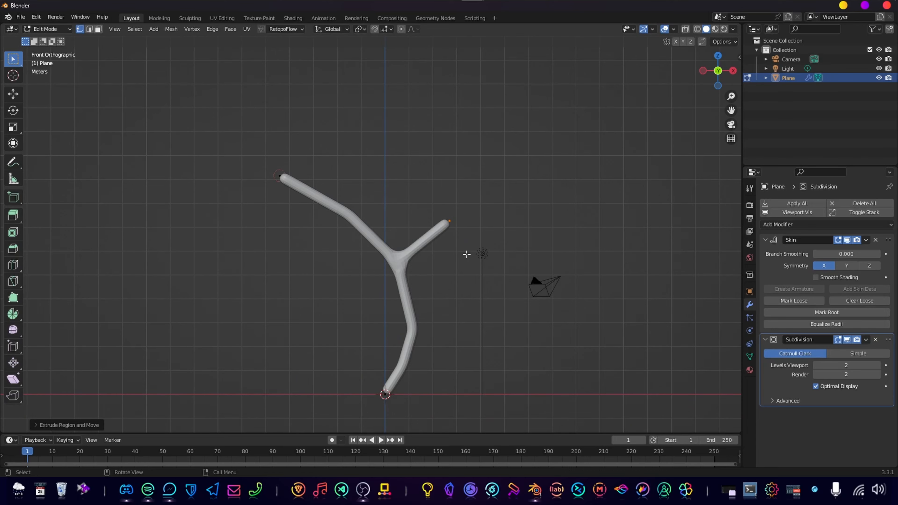
# Shift the tip of the side branch along the Y and X axes so it angles out of the front plane.
pyautogui.moveTo(467, 254); pyautogui.dragTo(381, 316, button='middle')
pyautogui.moveTo(385, 190); pyautogui.dragTo(417, 316, button='middle')
pyautogui.press('e')
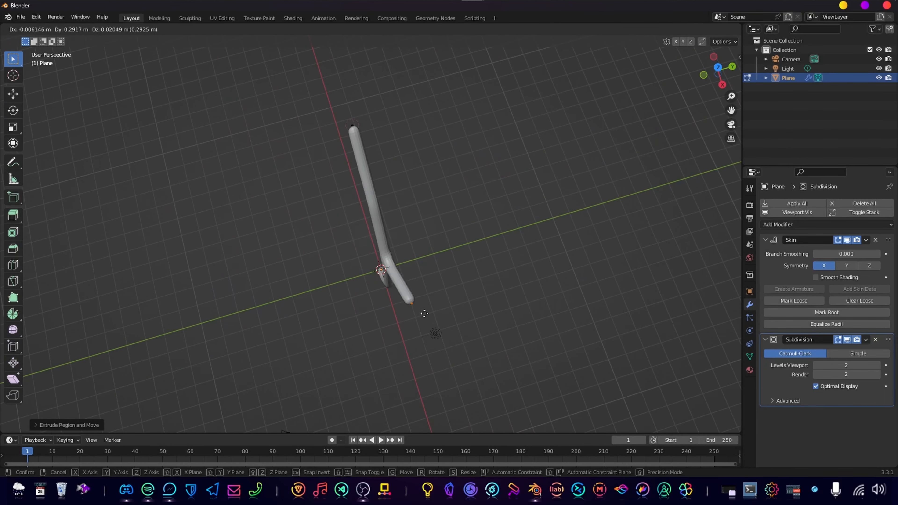
pyautogui.press('y')
pyautogui.click(453, 293)
pyautogui.moveTo(453, 293); pyautogui.dragTo(432, 234, button='middle')
pyautogui.press('g')
pyautogui.press('x')
pyautogui.click(483, 279)
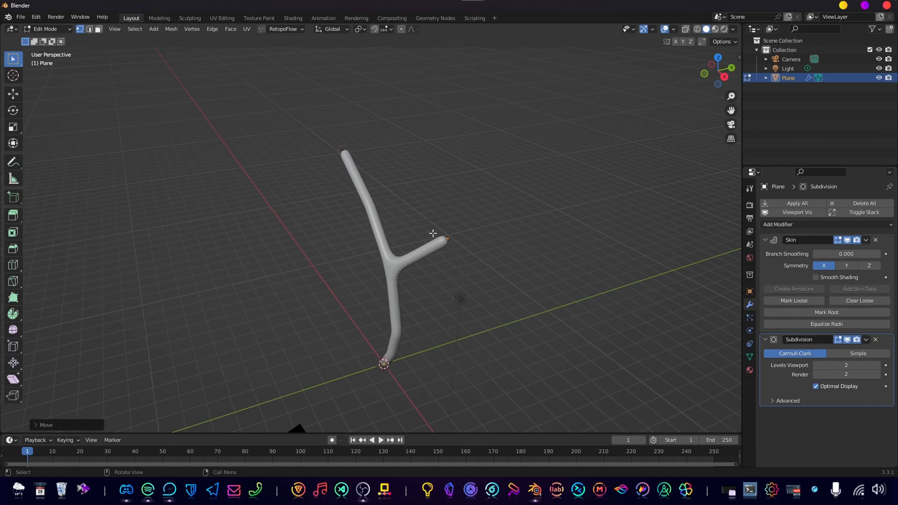
# Extrude a short segment upward along the Z axis from the side branch's tip.
pyautogui.press('e')
pyautogui.press('z')
pyautogui.click(493, 231)
pyautogui.moveTo(494, 231); pyautogui.dragTo(538, 213, button='middle')
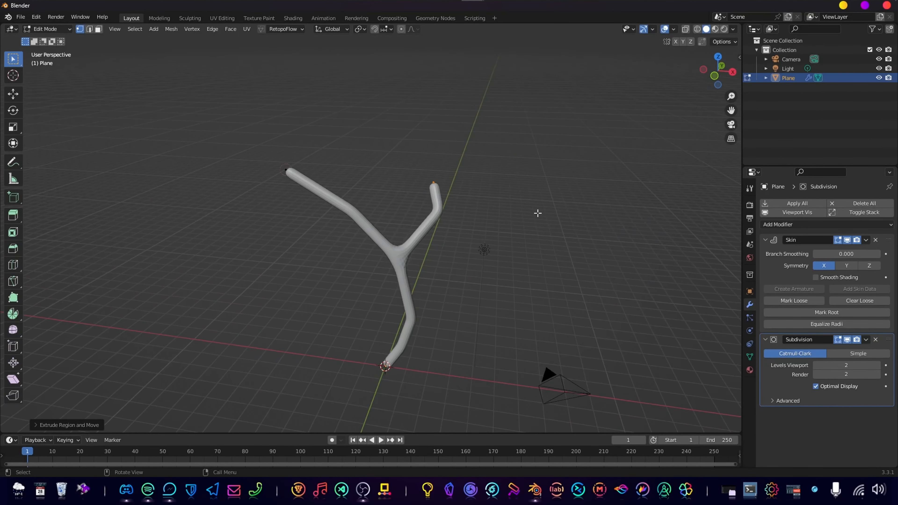
# Extrude two more segments upward from the side branch's tip, each about 1 m long.
pyautogui.press('e')
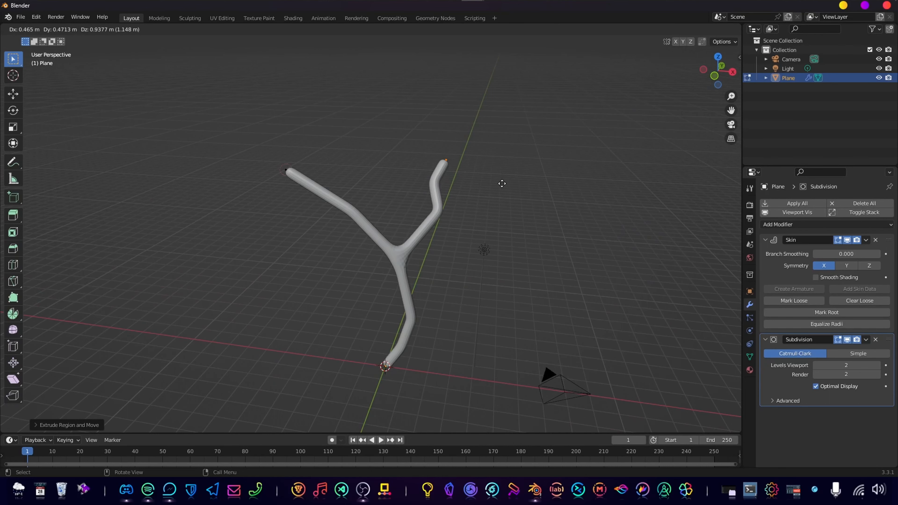
pyautogui.click(502, 184)
pyautogui.press('e')
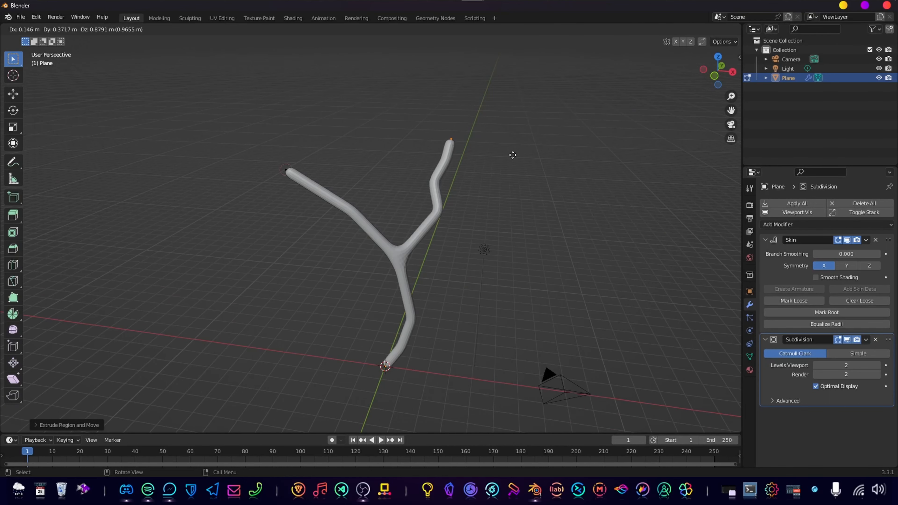
pyautogui.click(509, 158)
pyautogui.moveTo(509, 158); pyautogui.dragTo(448, 210, button='middle')
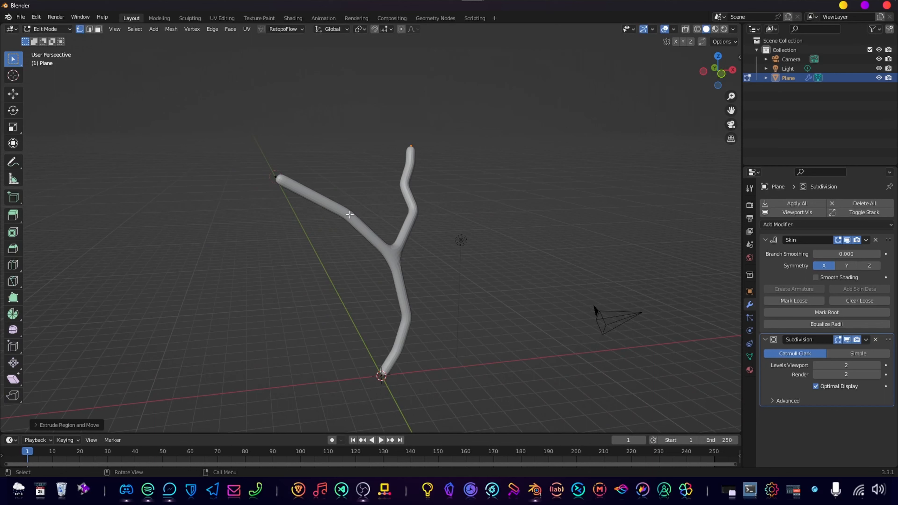
# In the front view, extrude a twig about 2 m long up and to the right from the left branch's middle vertex.
pyautogui.click(474, 268)
pyautogui.press('KP_3')
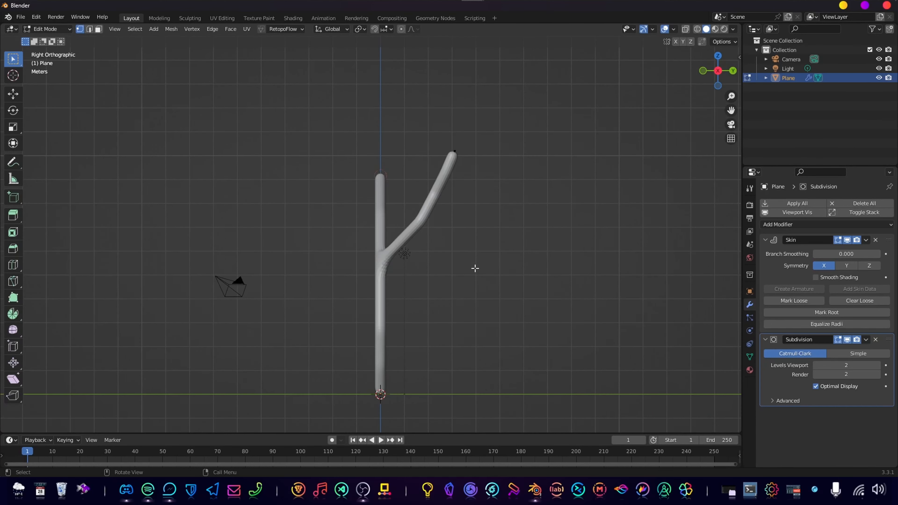
pyautogui.press('KP_1')
pyautogui.click(334, 217)
pyautogui.press('e')
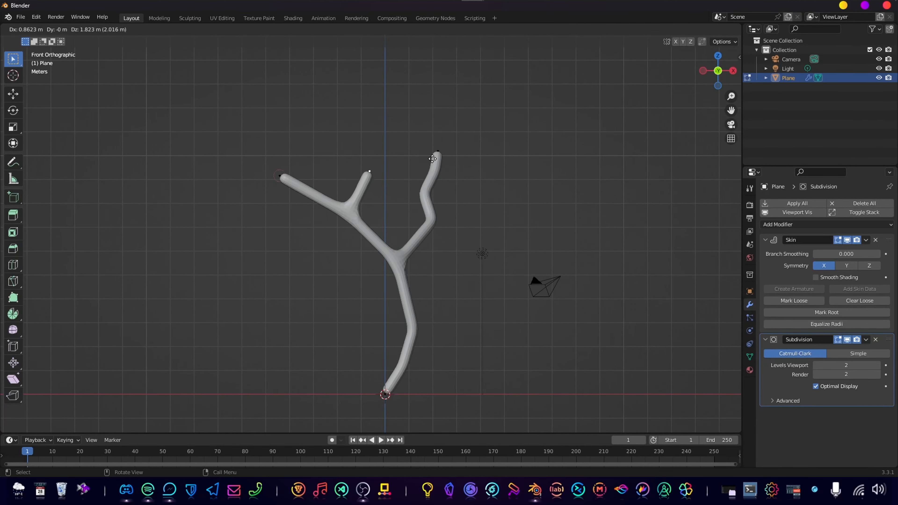
pyautogui.click(351, 181)
pyautogui.keyDown('shift'); pyautogui.moveTo(351, 180); pyautogui.dragTo(445, 296, button='middle'); pyautogui.keyUp('shift')
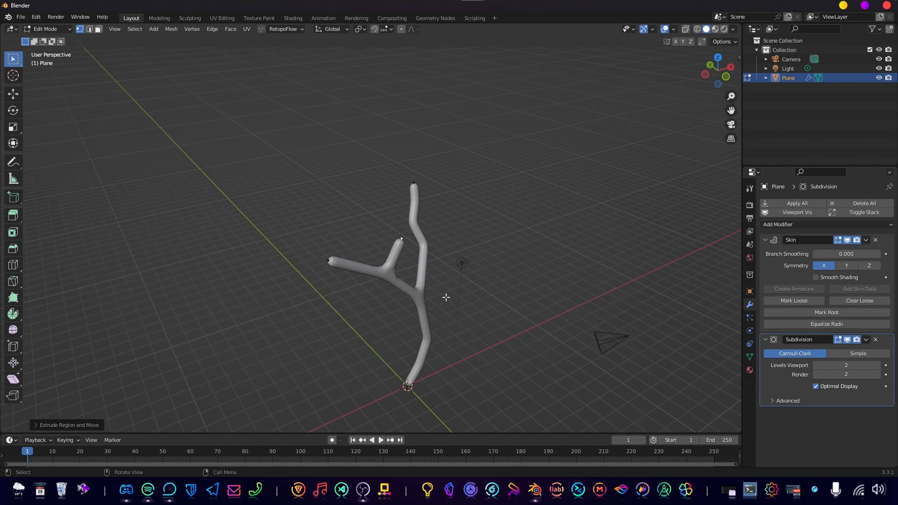
# Move the new twig's tip so it angles out of the front plane.
pyautogui.press('g')
pyautogui.rightClick(429, 264)
pyautogui.moveTo(383, 230); pyautogui.dragTo(290, 161, button='middle')
pyautogui.press('g')
pyautogui.click(429, 245)
pyautogui.press('g')
pyautogui.click(442, 222)
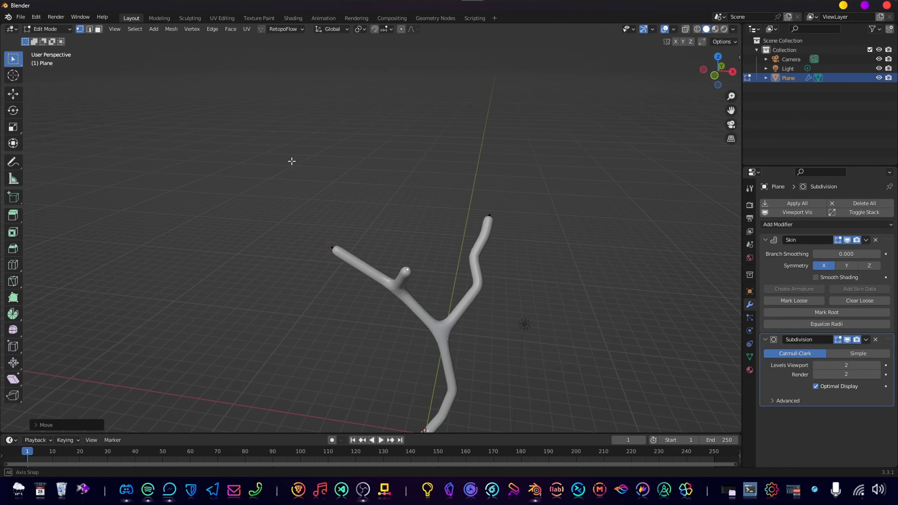
# Extrude two short segments upward from the twig's tip to give it a bent shape.
pyautogui.press('g')
pyautogui.click(406, 236)
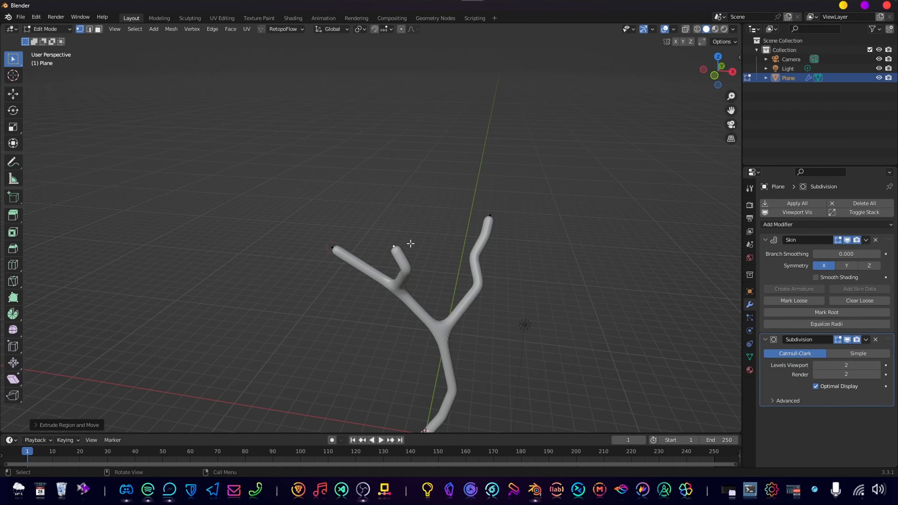
pyautogui.moveTo(409, 245); pyautogui.dragTo(348, 261, button='middle')
pyautogui.press('e')
pyautogui.click(410, 228)
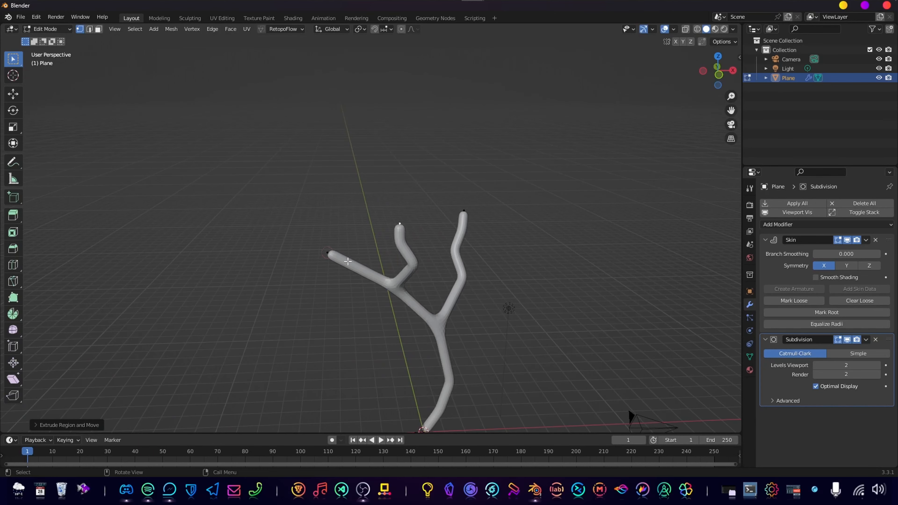
# Extrude two segments up and to the left from the tip of the long left branch.
pyautogui.moveTo(373, 292); pyautogui.dragTo(416, 270, button='middle')
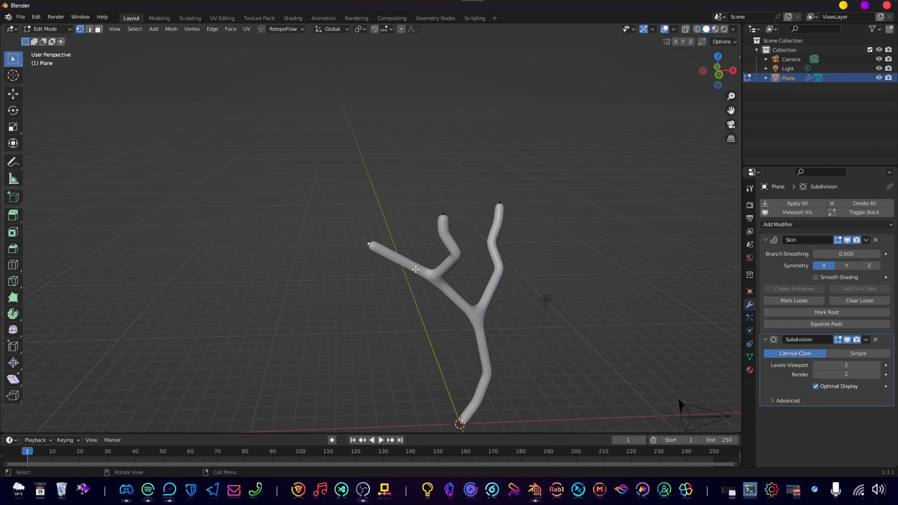
pyautogui.press('e')
pyautogui.click(333, 196)
pyautogui.press('e')
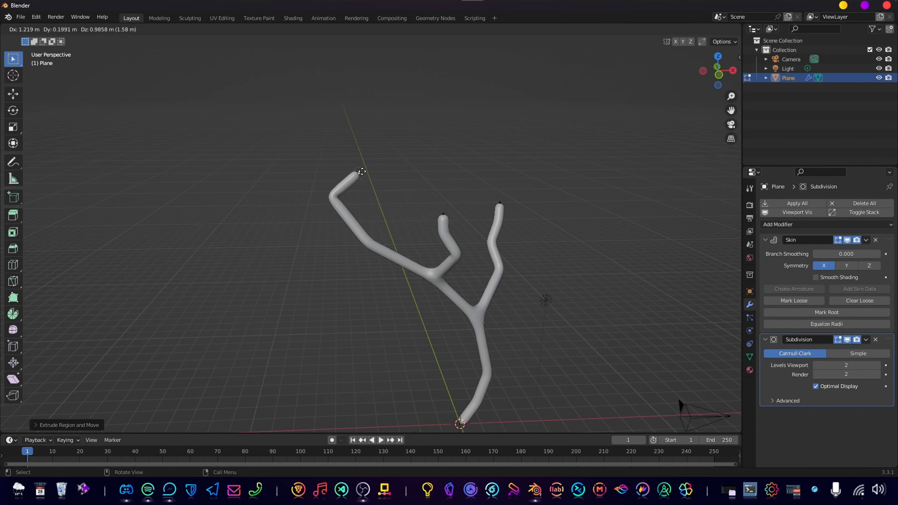
pyautogui.click(303, 168)
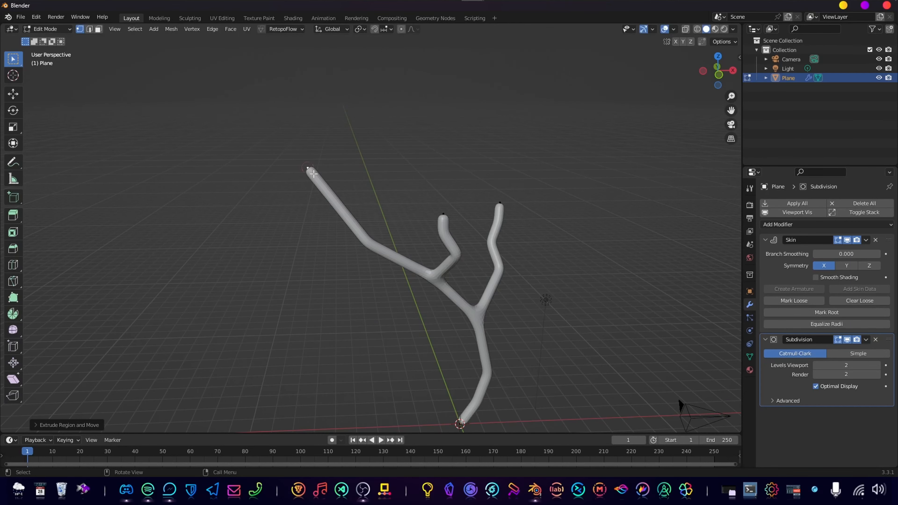
# Reposition the left branch's tip in depth and extrude a short segment upward from it.
pyautogui.moveTo(303, 168); pyautogui.dragTo(303, 192, button='middle')
pyautogui.press('g')
pyautogui.click(353, 225)
pyautogui.press('e')
pyautogui.click(307, 187)
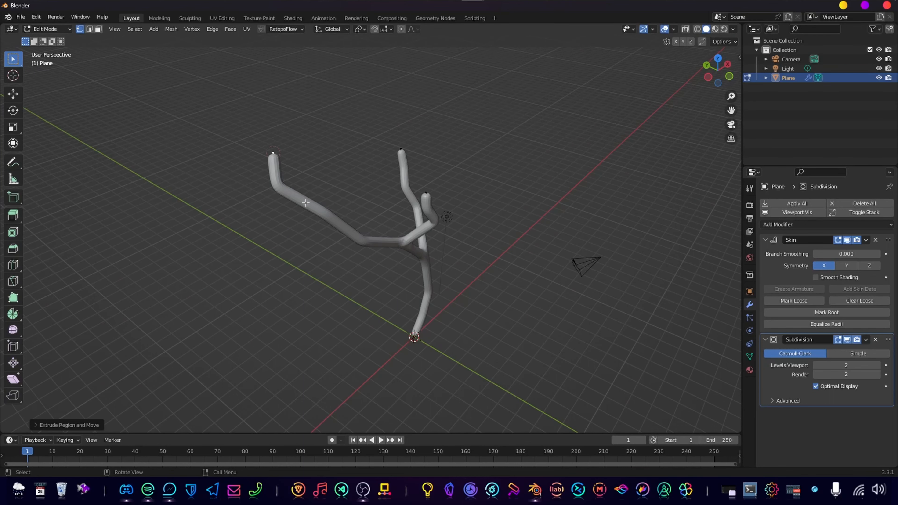
# Fork a short twig off the left branch near its end and reposition it so it spreads away from the branch.
pyautogui.click(325, 212)
pyautogui.moveTo(325, 240); pyautogui.dragTo(381, 253, button='middle')
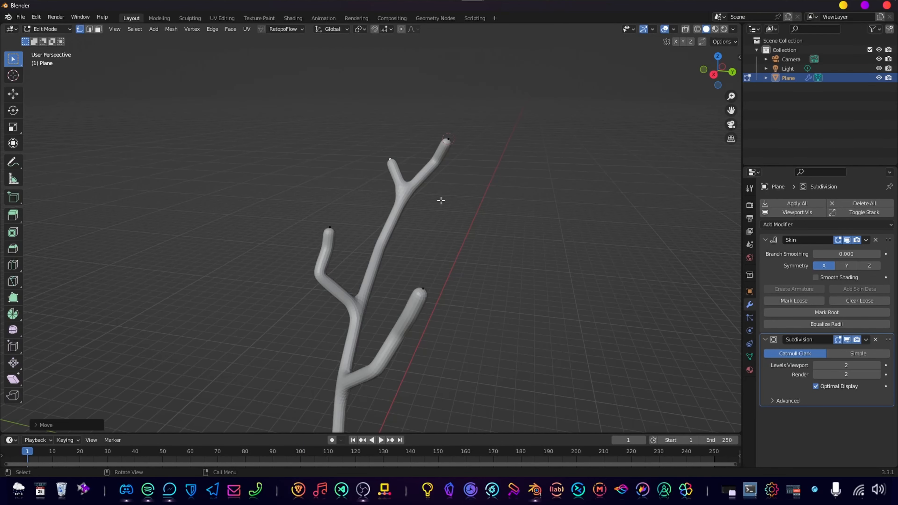
pyautogui.moveTo(385, 244); pyautogui.dragTo(498, 237, button='middle')
pyautogui.scroll(-1, 320, 173)
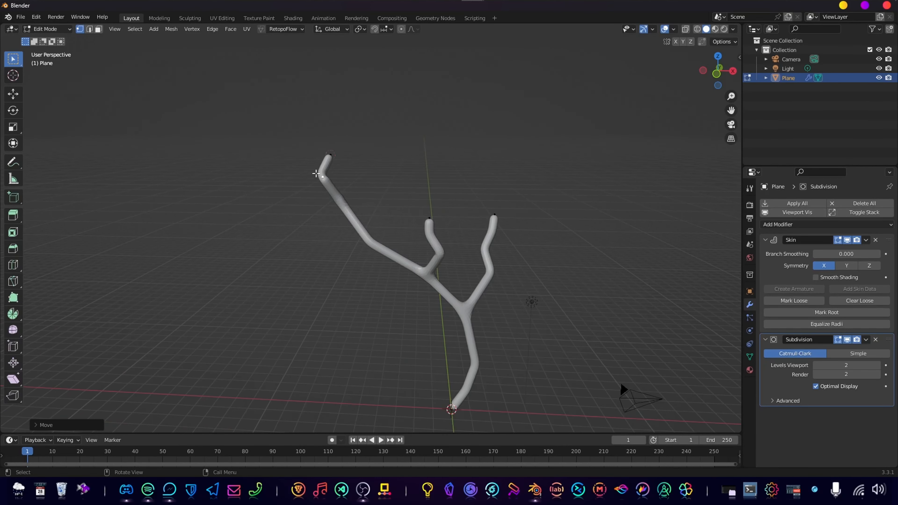
pyautogui.moveTo(318, 173); pyautogui.dragTo(440, 254, button='middle')
pyautogui.click(327, 200)
pyautogui.press('g')
pyautogui.click(366, 174)
# Extrude a three-segment branch up and to the right from the lower trunk bend, the first about 3.3 m and the last about 1.7 m long.
pyautogui.click(412, 242)
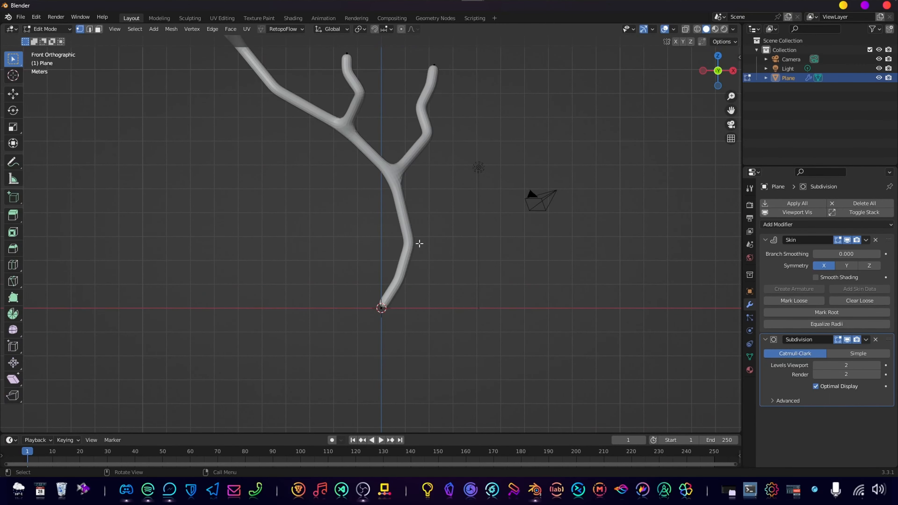
pyautogui.press('e')
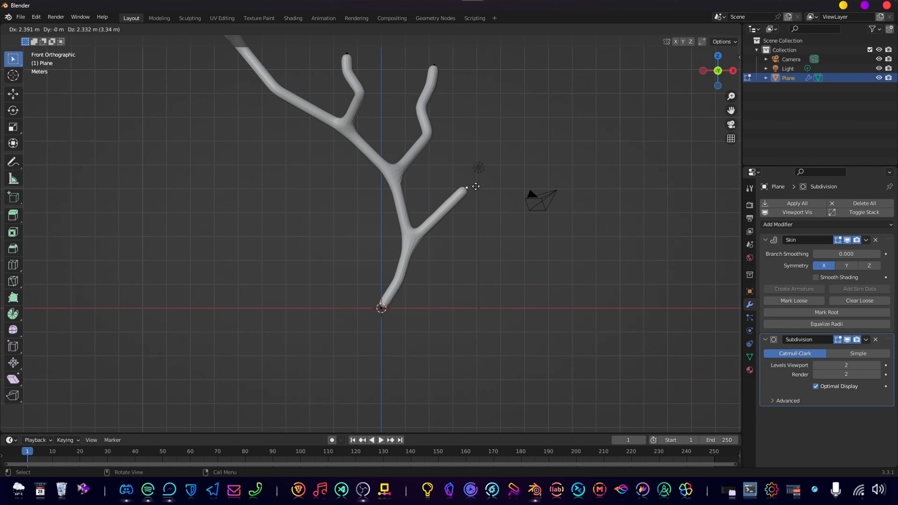
pyautogui.click(474, 187)
pyautogui.press('g')
pyautogui.click(520, 138)
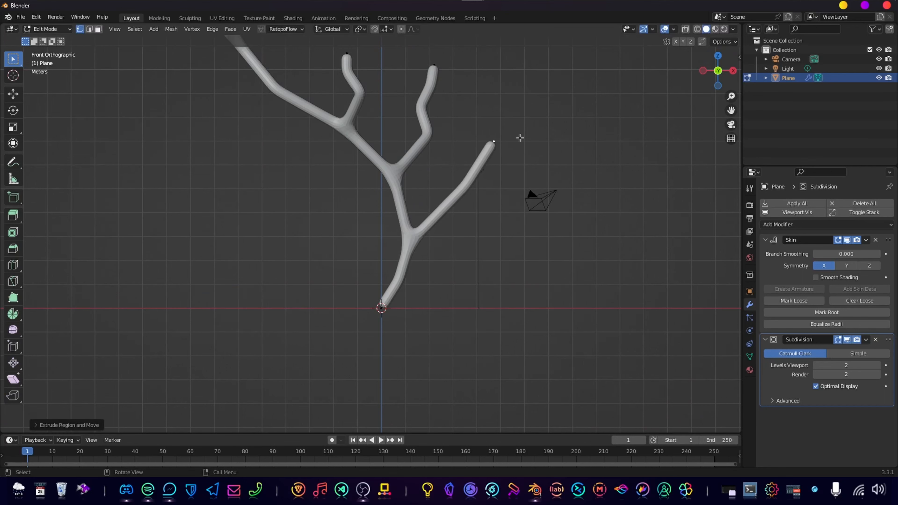
pyautogui.press('e')
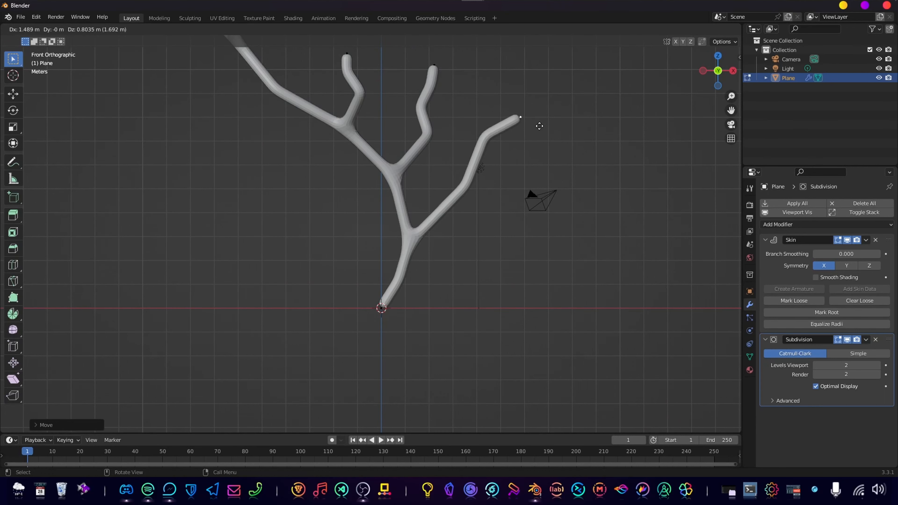
pyautogui.click(540, 126)
# Shift the tip and a middle vertex of the new right branch off the front plane along the Y axis.
pyautogui.moveTo(501, 177); pyautogui.dragTo(471, 205, button='middle')
pyautogui.press('g')
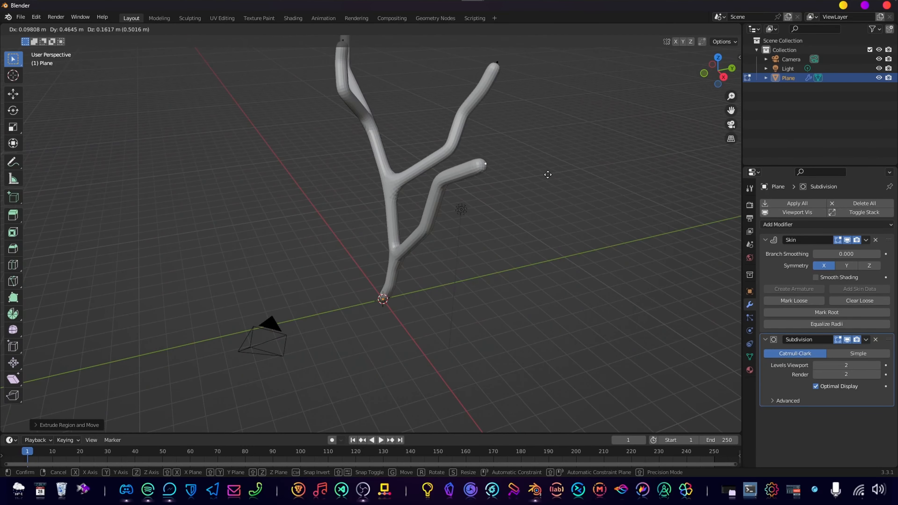
pyautogui.click(548, 175)
pyautogui.moveTo(547, 174); pyautogui.dragTo(427, 284, button='middle')
pyautogui.press('g')
pyautogui.click(441, 288)
pyautogui.click(356, 264)
pyautogui.press('g')
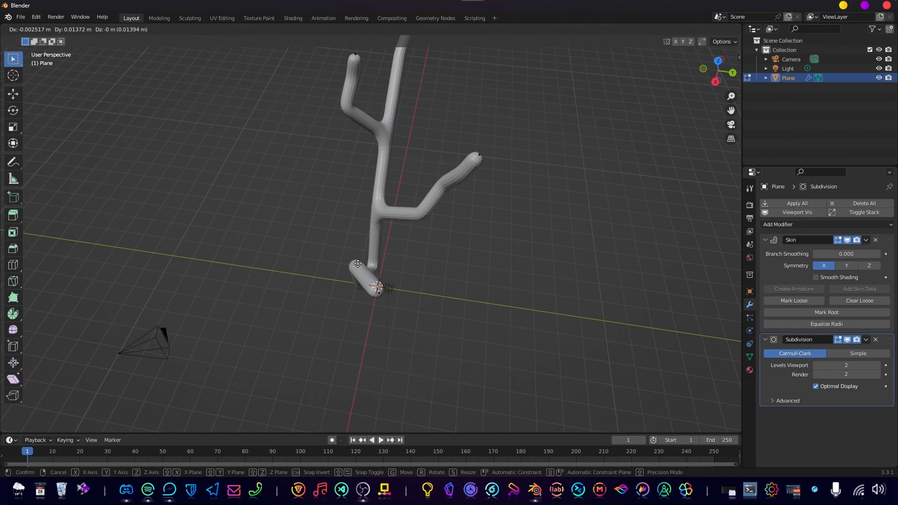
pyautogui.click(370, 268)
# In the front view, enlarge the skin radius at the trunk's base vertices to thicken the foot of the tree.
pyautogui.moveTo(371, 266); pyautogui.dragTo(397, 312, button='middle')
pyautogui.press('KP_1')
pyautogui.scroll(-1, 463, 229)
pyautogui.scroll(3, 451, 272)
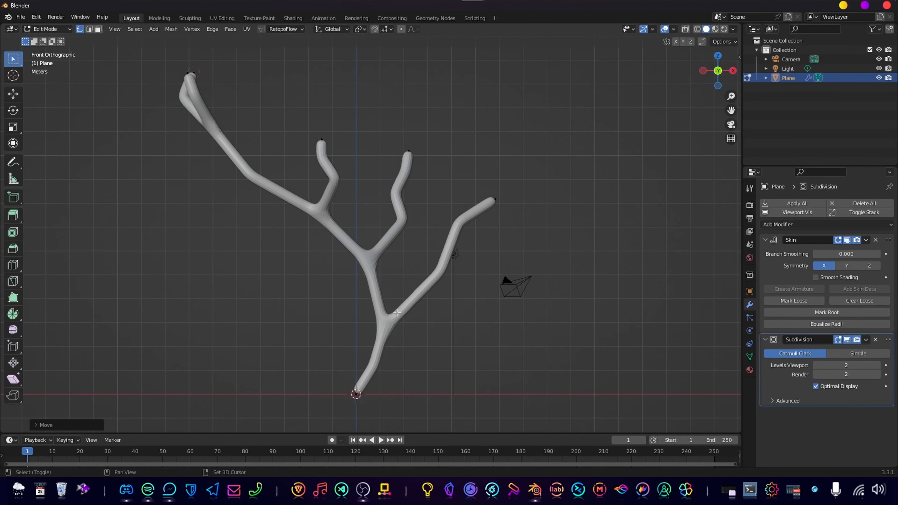
pyautogui.scroll(-2, 398, 275)
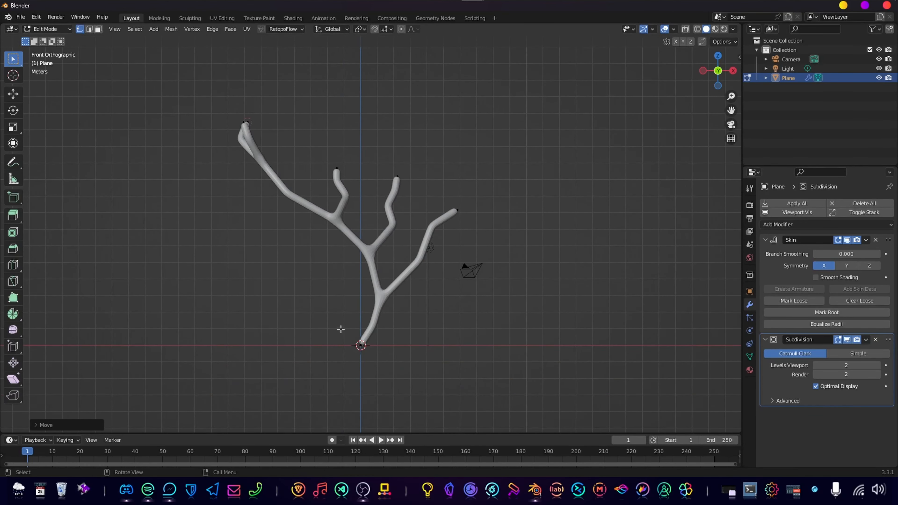
pyautogui.scroll(1, 419, 289)
pyautogui.keyDown('shift'); pyautogui.moveTo(405, 295); pyautogui.dragTo(422, 279, button='middle'); pyautogui.keyUp('shift')
pyautogui.moveTo(350, 325); pyautogui.dragTo(406, 368)
pyautogui.keyDown('shift'); pyautogui.moveTo(435, 360); pyautogui.dragTo(441, 305, button='middle'); pyautogui.keyUp('shift')
pyautogui.press('g')
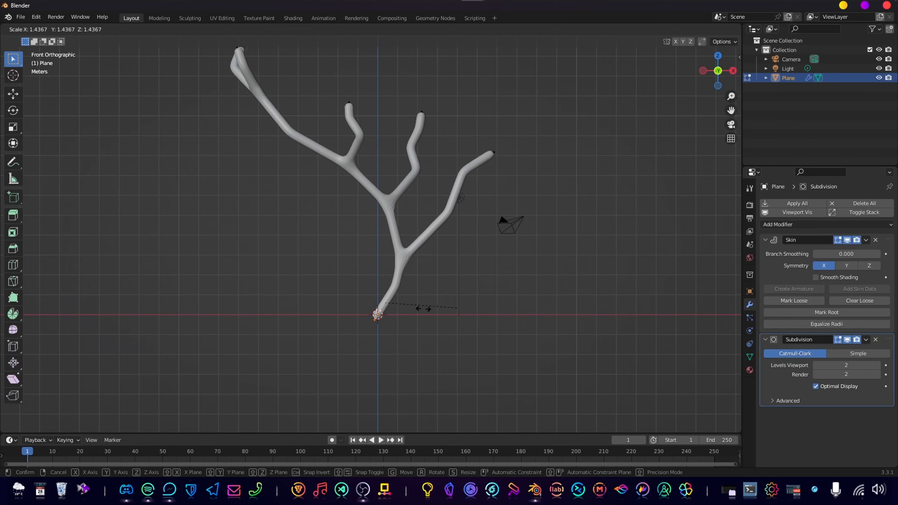
pyautogui.click(426, 311)
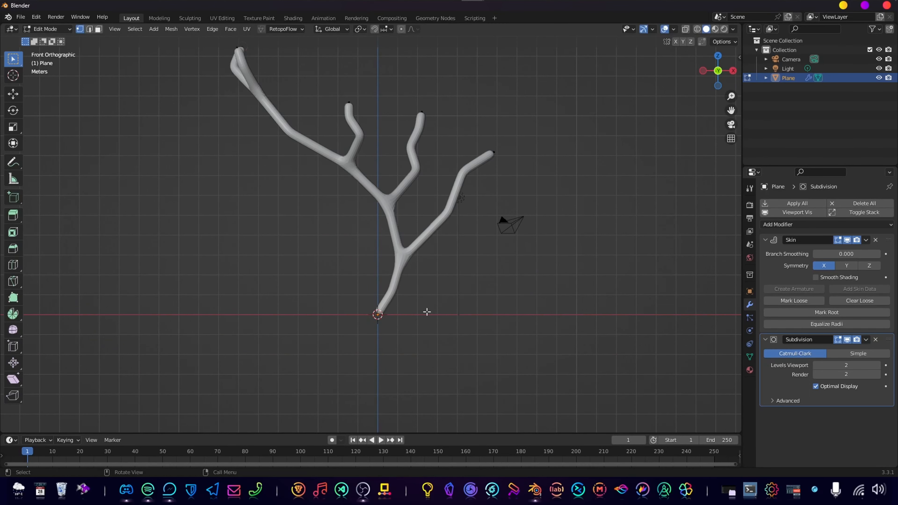
pyautogui.scroll(2, 406, 317)
pyautogui.keyDown('shift'); pyautogui.moveTo(409, 327); pyautogui.dragTo(390, 250, button='middle'); pyautogui.keyUp('shift')
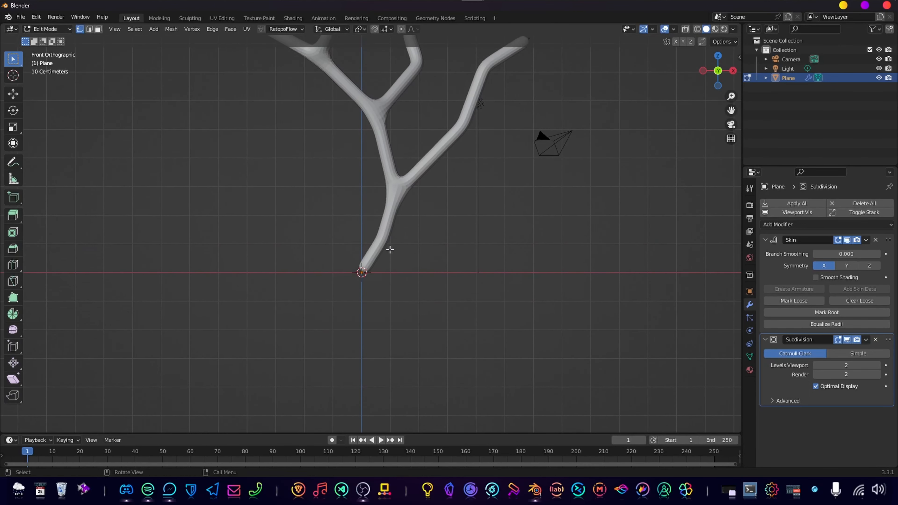
pyautogui.hotkey('ctrl', 'a')
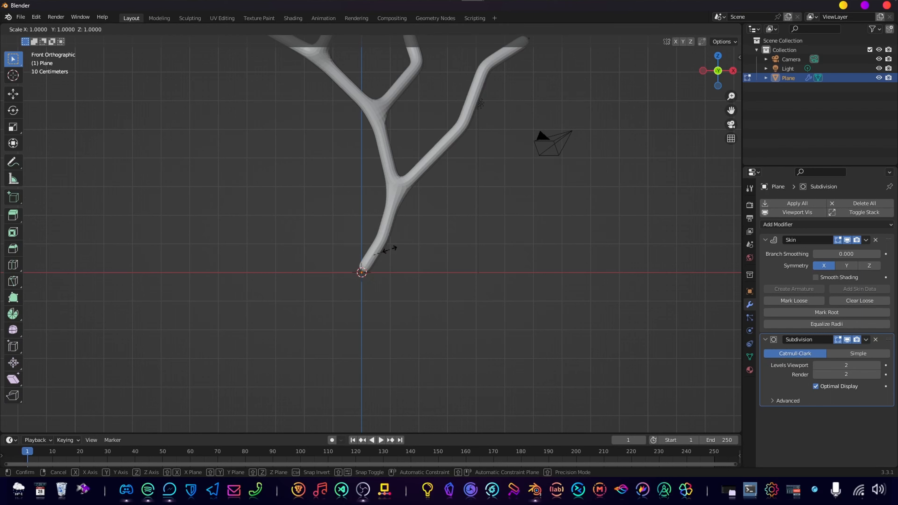
pyautogui.click(427, 251)
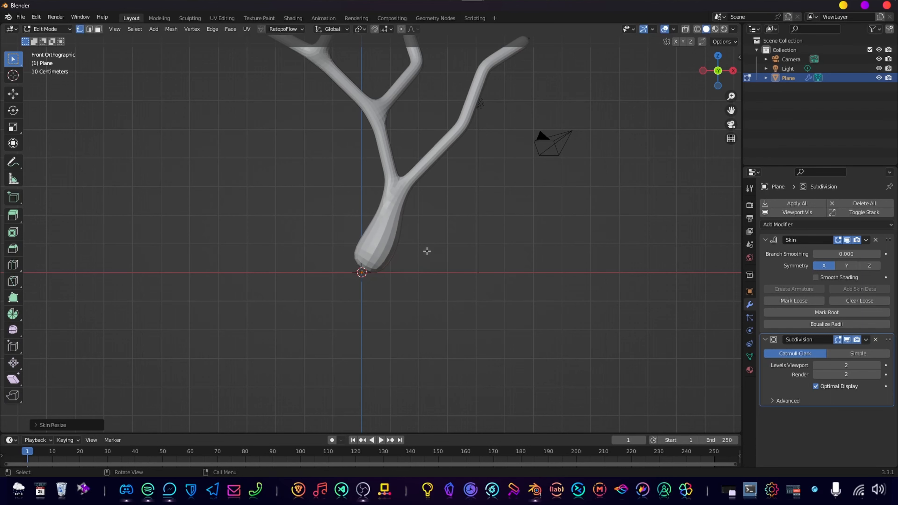
# Move the selected vertices at the trunk's base up by about 0.3 m.
pyautogui.press('g')
pyautogui.rightClick(422, 273)
pyautogui.scroll(3, 404, 279)
pyautogui.keyDown('shift'); pyautogui.moveTo(405, 298); pyautogui.dragTo(406, 251, button='middle'); pyautogui.keyUp('shift')
pyautogui.scroll(1, 405, 251)
pyautogui.press('g')
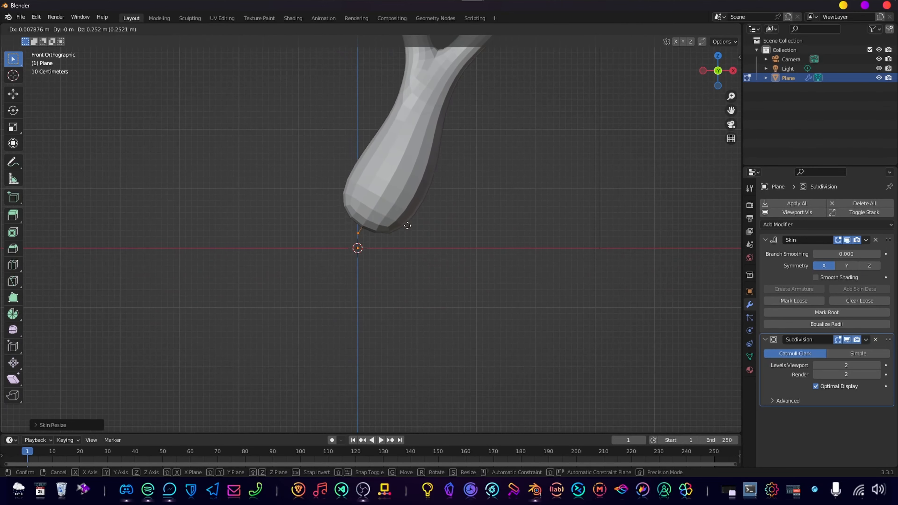
pyautogui.click(408, 226)
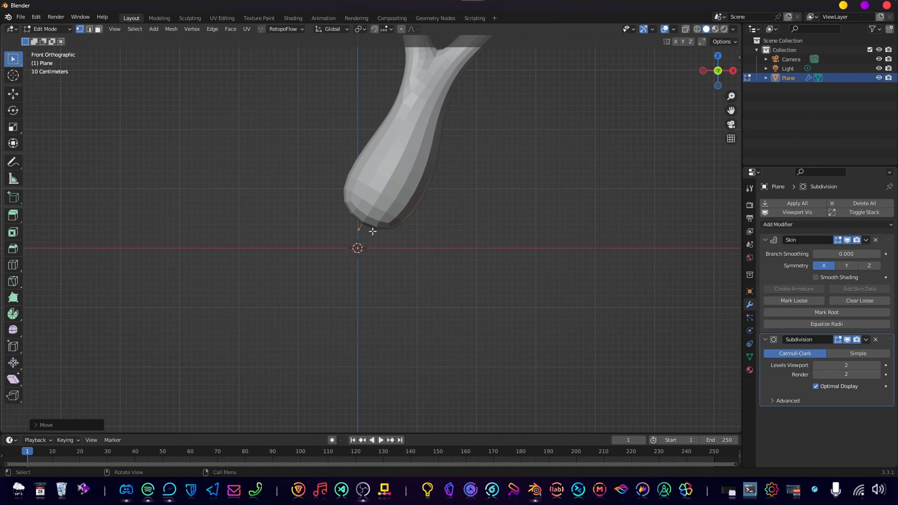
pyautogui.press('g')
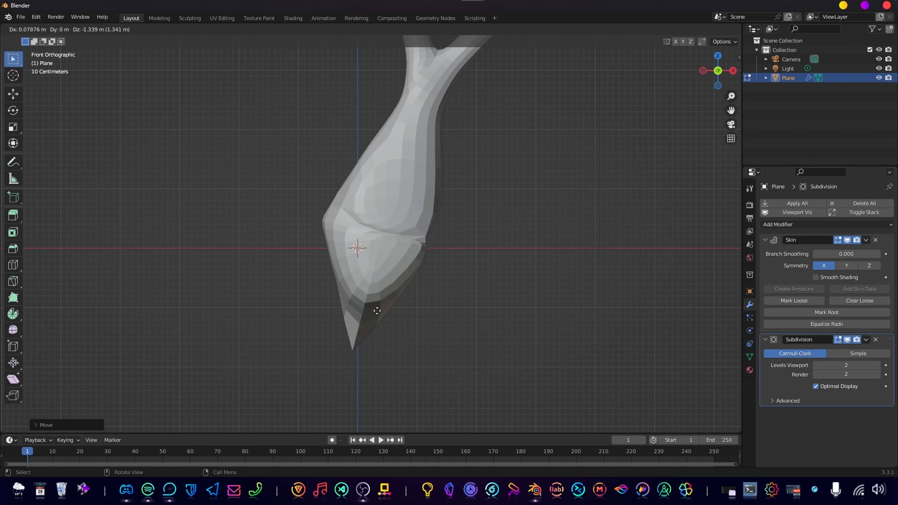
pyautogui.rightClick(395, 271)
pyautogui.hotkey('ctrl', 'z')
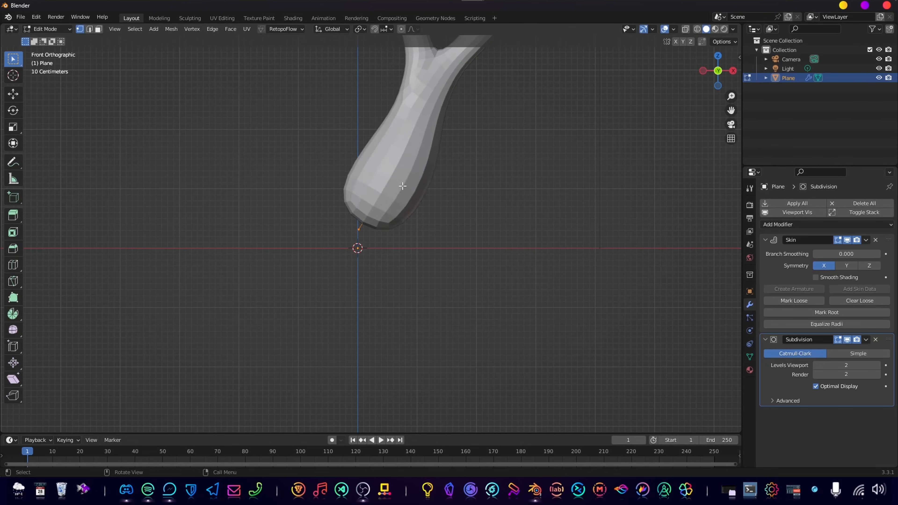
# Subdivide the trunk's lowest edge and move its bottom vertex down and to the right, just below the ground line.
pyautogui.rightClick(404, 163)
pyautogui.click(402, 160)
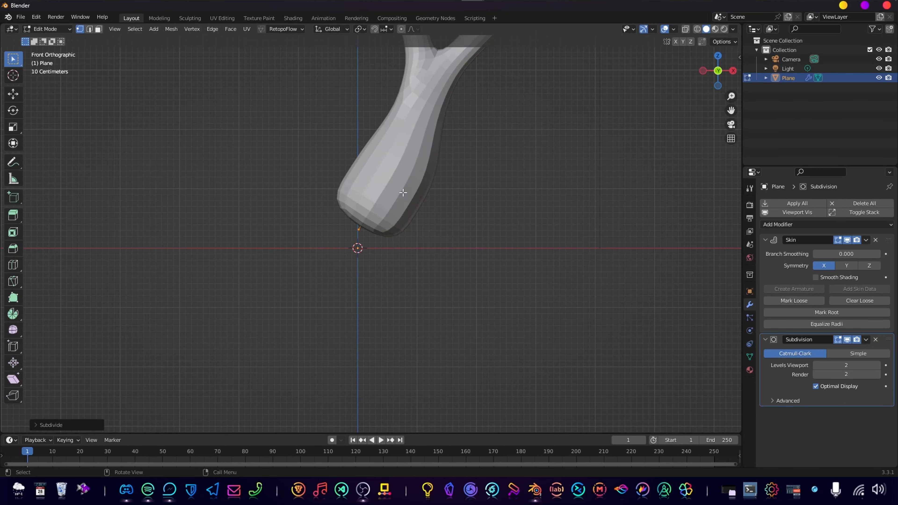
pyautogui.press('g')
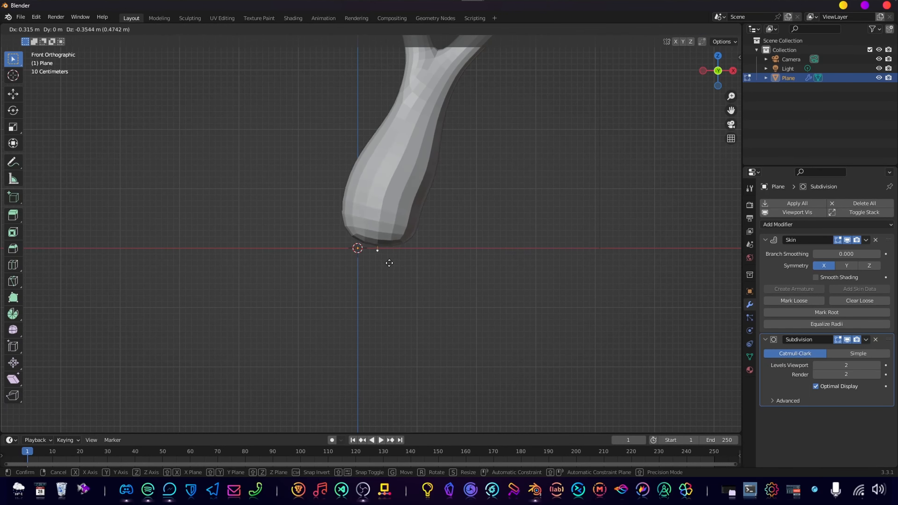
pyautogui.click(384, 249)
pyautogui.press('g')
pyautogui.click(395, 257)
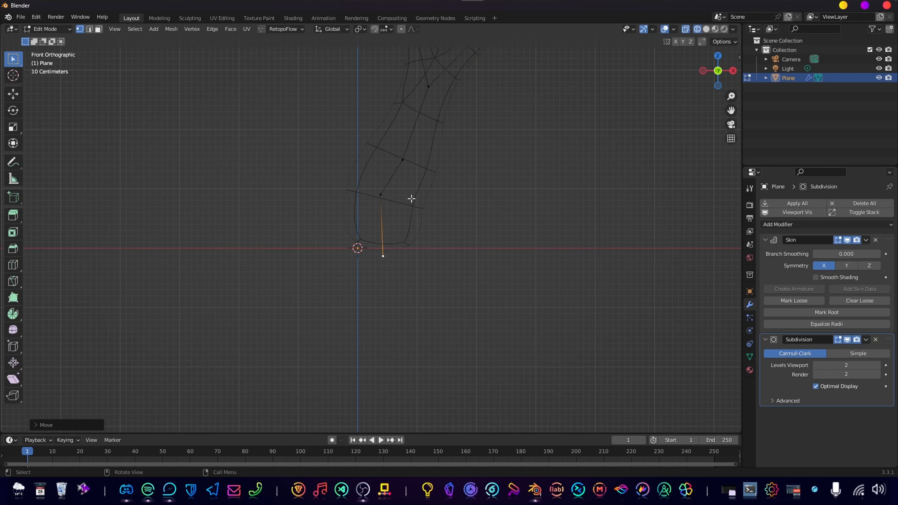
# Nudge the trunk's bottom vertex slightly upward, keeping it just below the ground line, and switch the viewport to solid shading.
pyautogui.keyDown('alt'); pyautogui.click(400, 179); pyautogui.keyUp('alt')
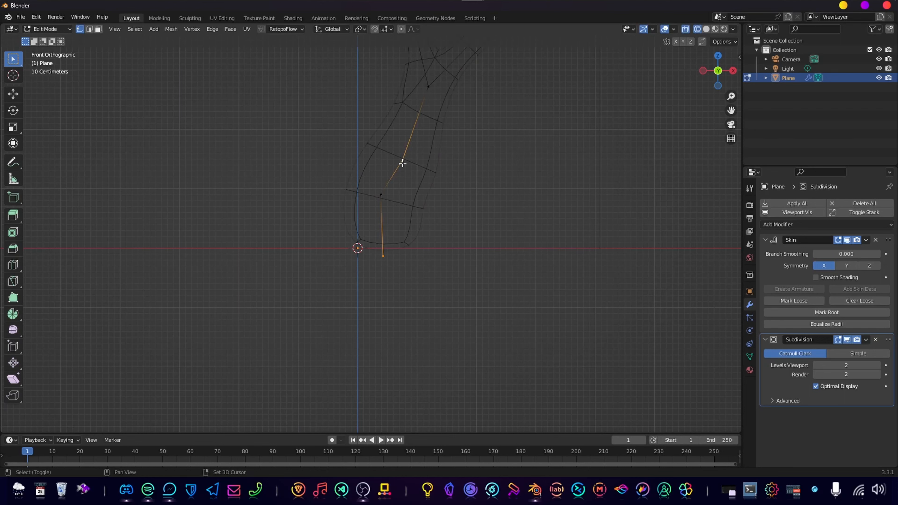
pyautogui.rightClick(414, 179)
pyautogui.click(383, 193)
pyautogui.click(376, 191)
pyautogui.press('g')
pyautogui.click(399, 241)
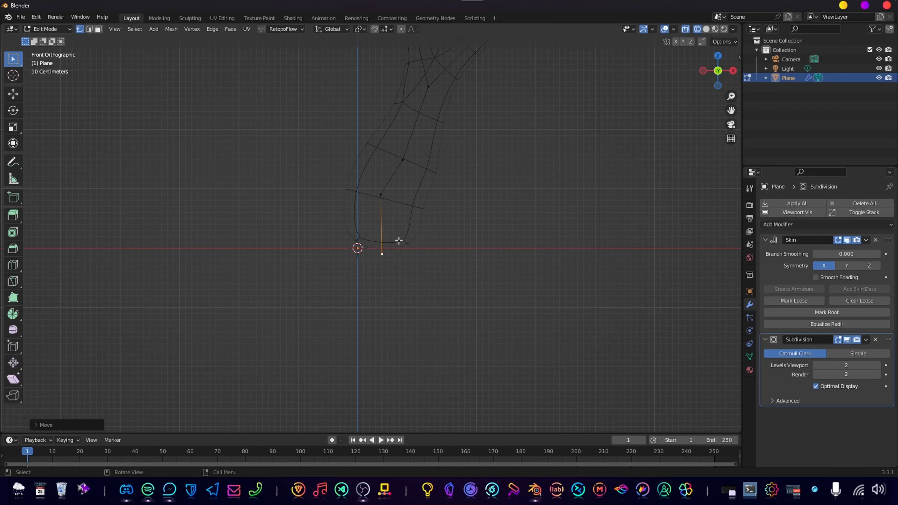
pyautogui.click(706, 29)
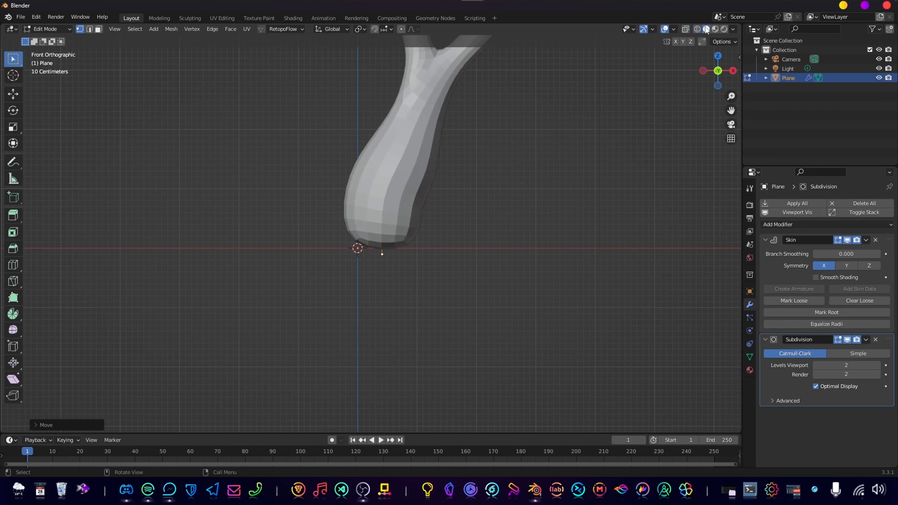
# Enlarge the skin radius at the trunk's fork vertex about 1.4 times and widen the radius at the base vertices.
pyautogui.keyDown('shift'); pyautogui.moveTo(437, 112); pyautogui.dragTo(375, 225, button='middle'); pyautogui.keyUp('shift')
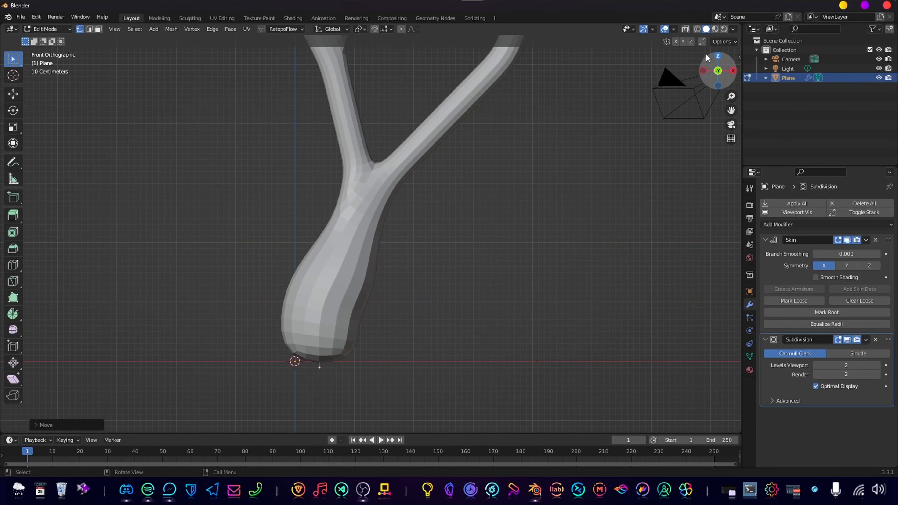
pyautogui.scroll(-5, 426, 271)
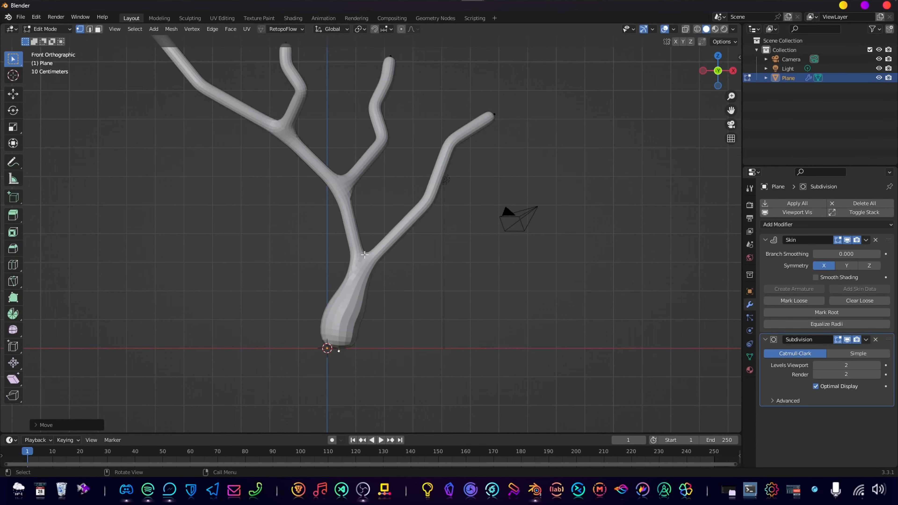
pyautogui.press('s')
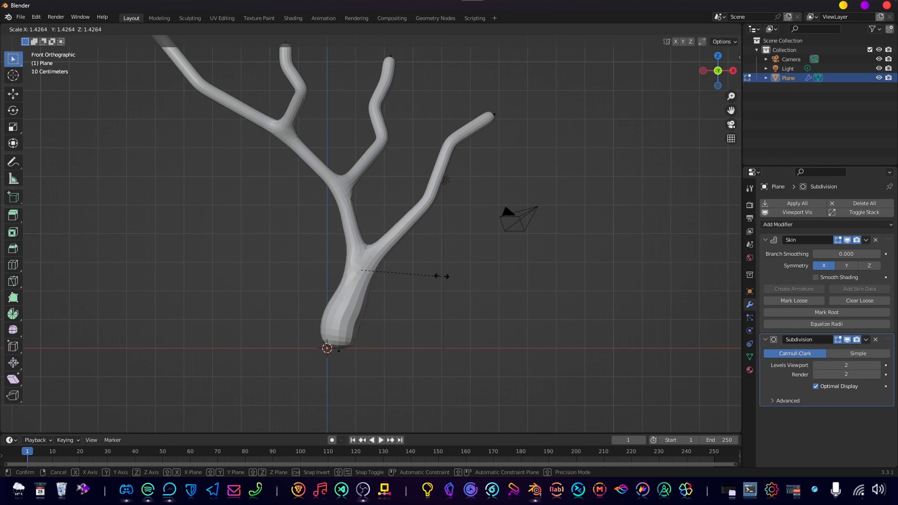
pyautogui.click(446, 274)
pyautogui.moveTo(315, 332); pyautogui.dragTo(365, 367)
pyautogui.press('s')
pyautogui.click(397, 351)
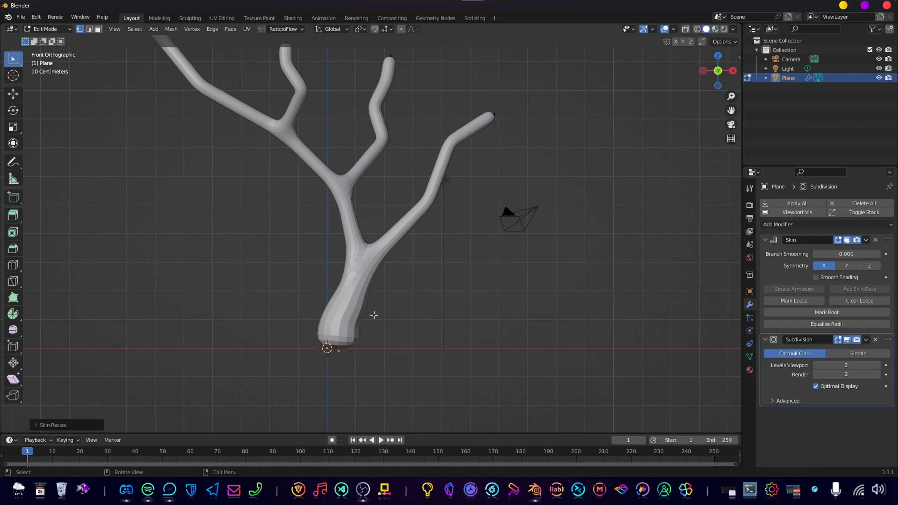
# Enlarge the skin radius at the mid-trunk vertex about 1.1 times and thicken the right branch's lower bend.
pyautogui.moveTo(338, 294); pyautogui.dragTo(370, 313)
pyautogui.hotkey('ctrl', 'a')
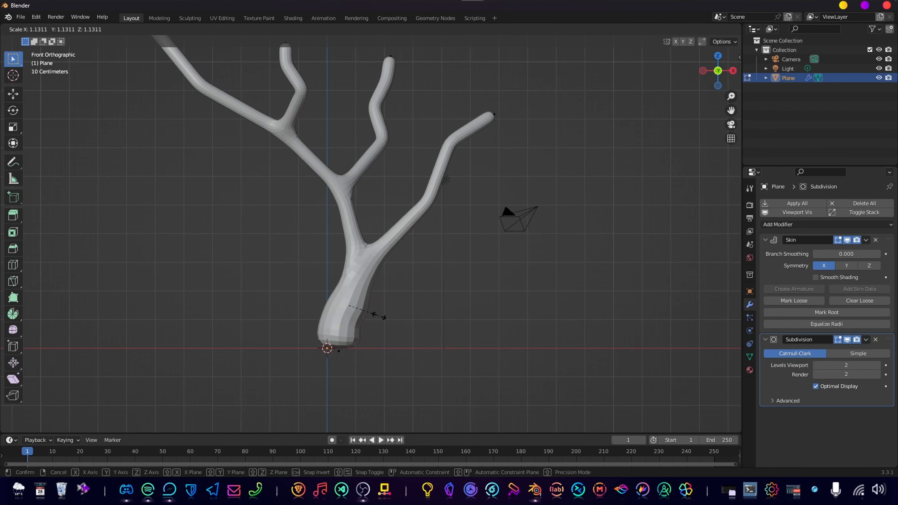
pyautogui.click(377, 315)
pyautogui.moveTo(408, 192); pyautogui.dragTo(441, 220)
pyautogui.hotkey('ctrl', 'a')
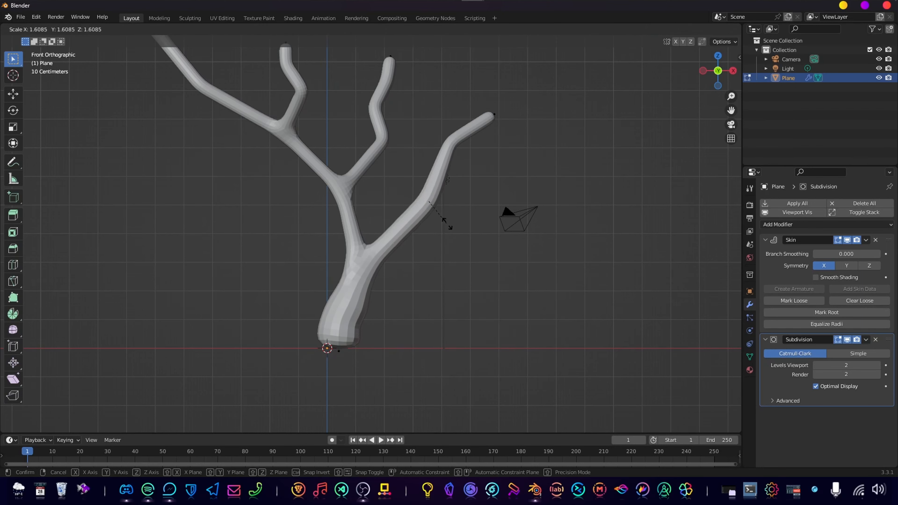
pyautogui.click(447, 214)
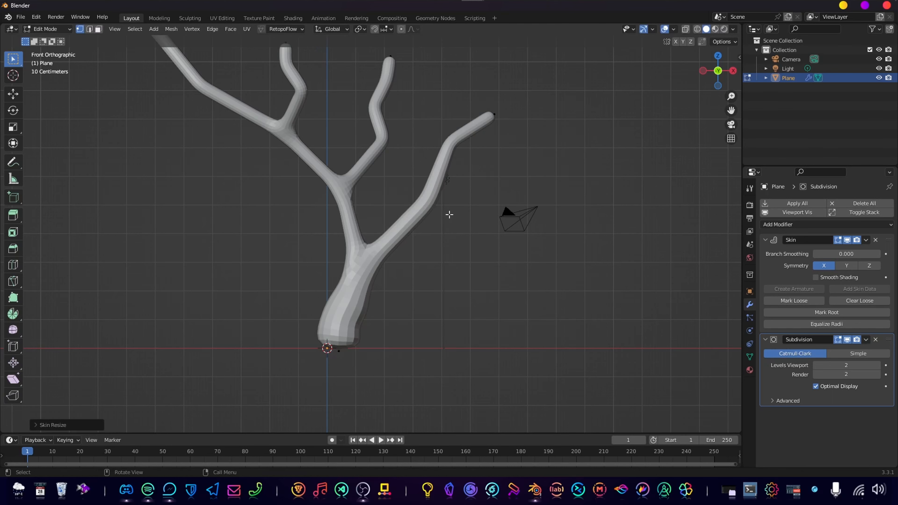
# Shrink the skin radius at the right branch's upper bend and reduce its tip to about 0.23 of its radius.
pyautogui.scroll(3, 465, 167)
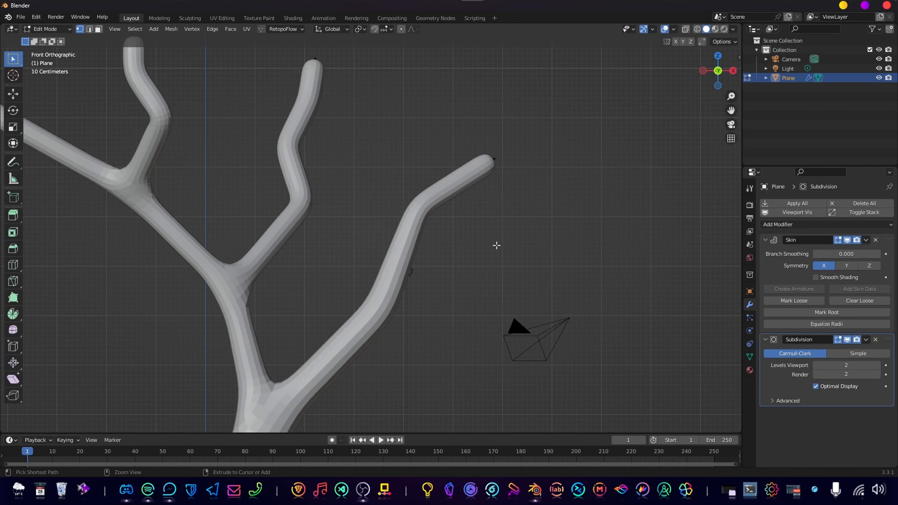
pyautogui.hotkey('ctrl', 'a')
pyautogui.click(460, 229)
pyautogui.moveTo(480, 129); pyautogui.dragTo(521, 172)
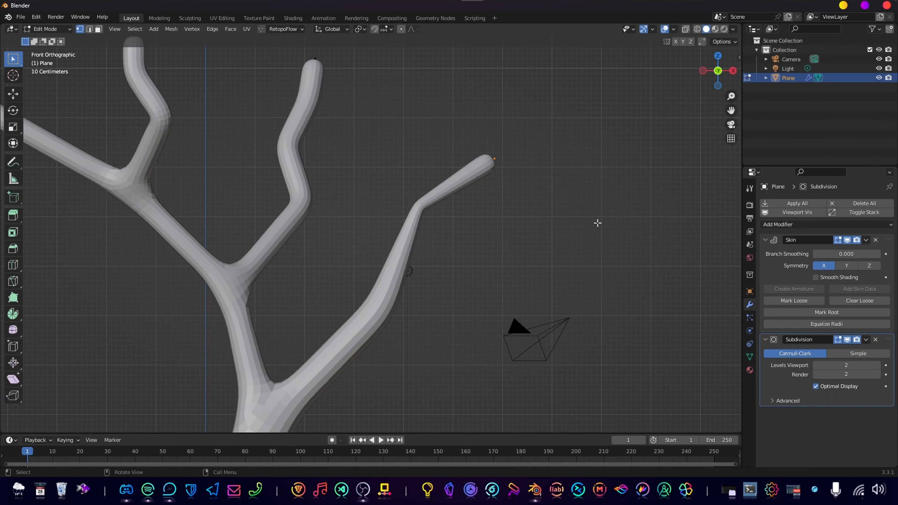
pyautogui.hotkey('ctrl', 'a')
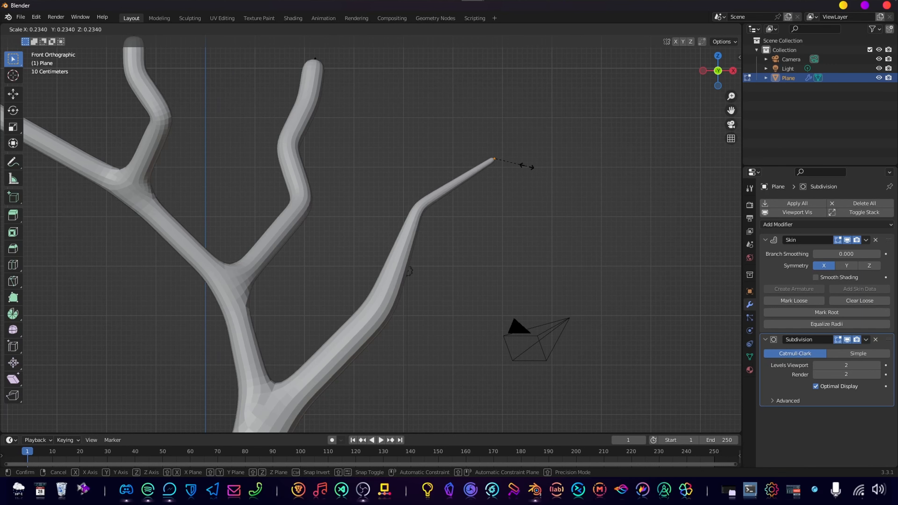
pyautogui.click(527, 166)
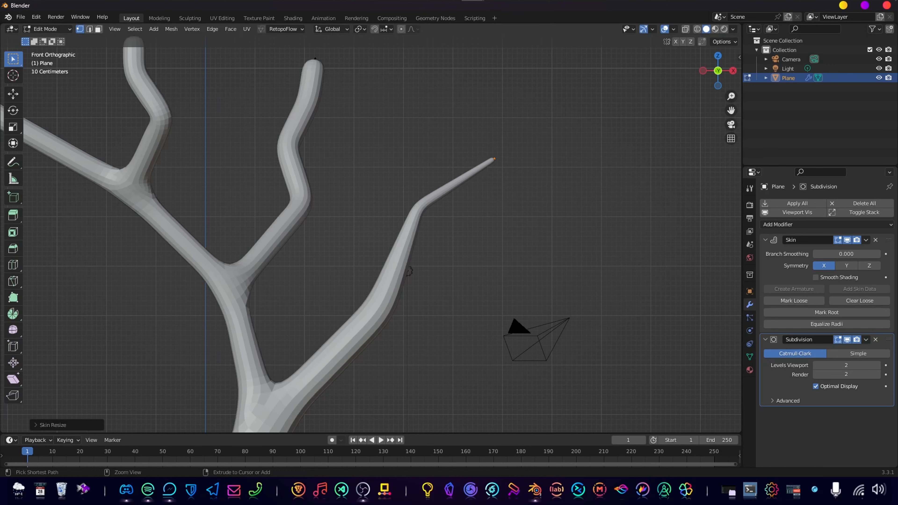
# Extrude the right branch's tip about 0.6 m upward and shrink the skin radius at its new end.
pyautogui.press('g')
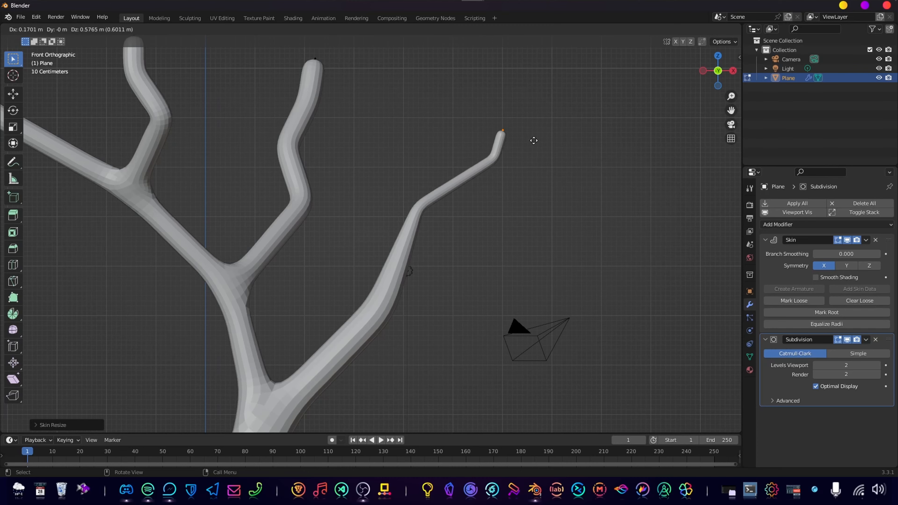
pyautogui.click(533, 138)
pyautogui.moveTo(533, 138); pyautogui.dragTo(431, 191, button='middle')
pyautogui.moveTo(541, 194); pyautogui.dragTo(614, 185, button='middle')
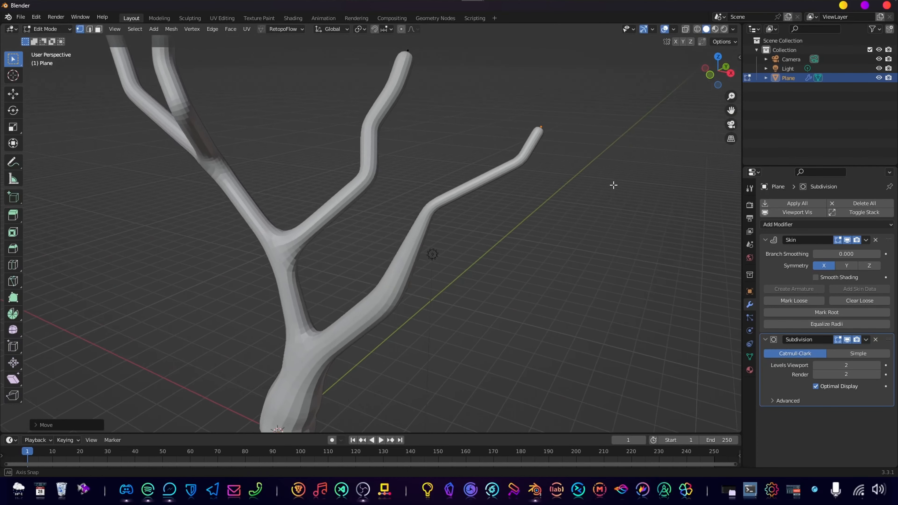
pyautogui.hotkey('ctrl', 'a')
pyautogui.click(560, 145)
# Taper the middle upward branch by shrinking the skin radius at its upper vertices and its tip.
pyautogui.moveTo(417, 225); pyautogui.dragTo(359, 196, button='middle')
pyautogui.keyDown('shift'); pyautogui.moveTo(304, 262); pyautogui.dragTo(367, 216, button='middle'); pyautogui.keyUp('shift')
pyautogui.click(362, 208)
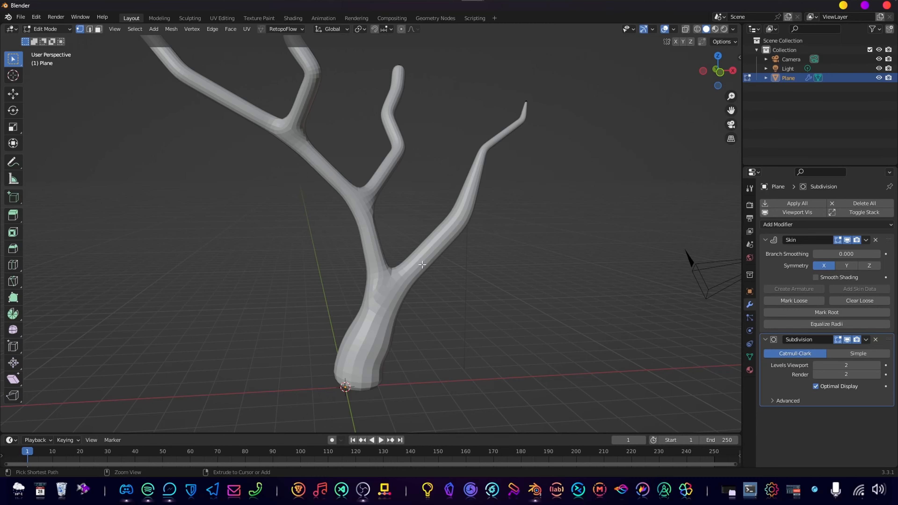
pyautogui.hotkey('ctrl', 'a')
pyautogui.click(485, 160)
pyautogui.moveTo(500, 111); pyautogui.dragTo(496, 170, button='middle')
pyautogui.click(437, 138)
pyautogui.hotkey('ctrl', 'a')
pyautogui.click(502, 166)
pyautogui.hotkey('ctrl', 'a')
pyautogui.click(491, 182)
# Shrink the skin radius at the bend and tip of the left limb's small upward branch.
pyautogui.click(290, 236)
pyautogui.hotkey('ctrl', 'a')
pyautogui.click(357, 279)
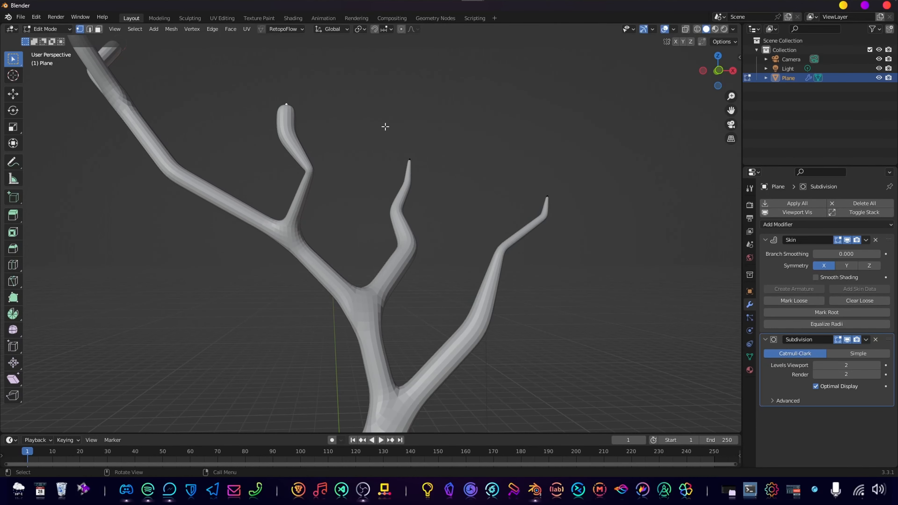
pyautogui.hotkey('ctrl', 'a')
pyautogui.click(345, 249)
# Taper the two twigs at the far end of the left limb by shrinking the skin radius at their bends and tips.
pyautogui.hotkey('ctrl', 'a')
pyautogui.keyDown('shift'); pyautogui.moveTo(318, 152); pyautogui.dragTo(435, 226, button='middle'); pyautogui.keyUp('shift')
pyautogui.click(338, 196)
pyautogui.hotkey('ctrl', 'a')
pyautogui.click(384, 160)
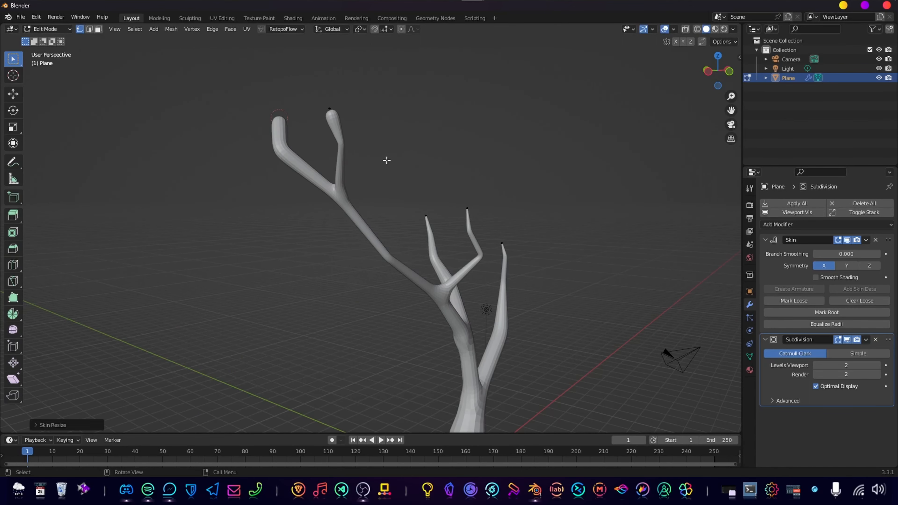
pyautogui.hotkey('ctrl', 'a')
pyautogui.click(279, 118)
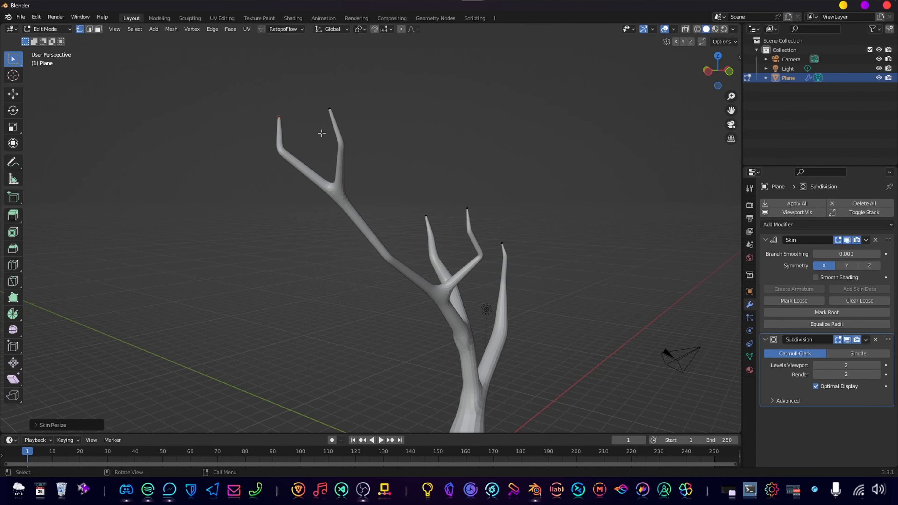
# Return to the front view of the whole tree, leave edit mode and deselect the tree.
pyautogui.moveTo(339, 152); pyautogui.dragTo(304, 155, button='middle')
pyautogui.scroll(-4, 389, 219)
pyautogui.press('KP_1')
pyautogui.scroll(3, 579, 311)
pyautogui.keyDown('shift'); pyautogui.moveTo(579, 311); pyautogui.dragTo(452, 246, button='middle'); pyautogui.keyUp('shift')
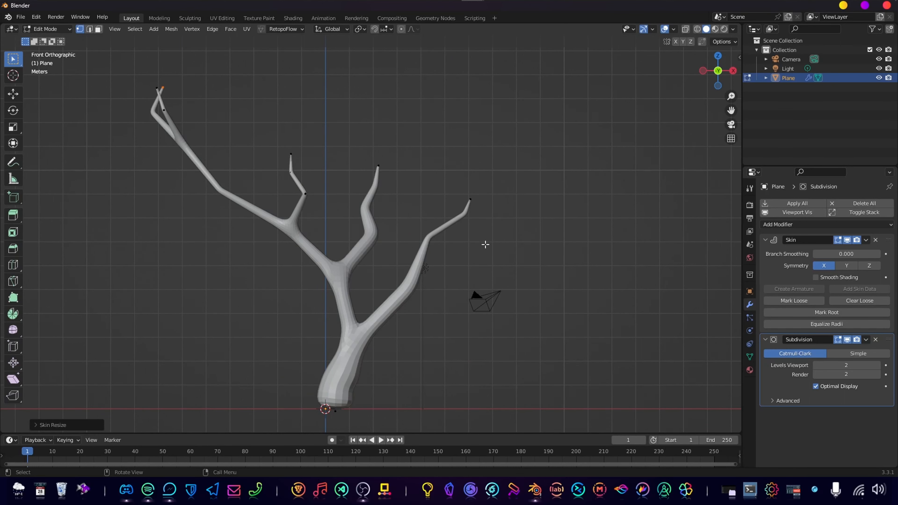
pyautogui.scroll(-3, 433, 295)
pyautogui.press('Tab')
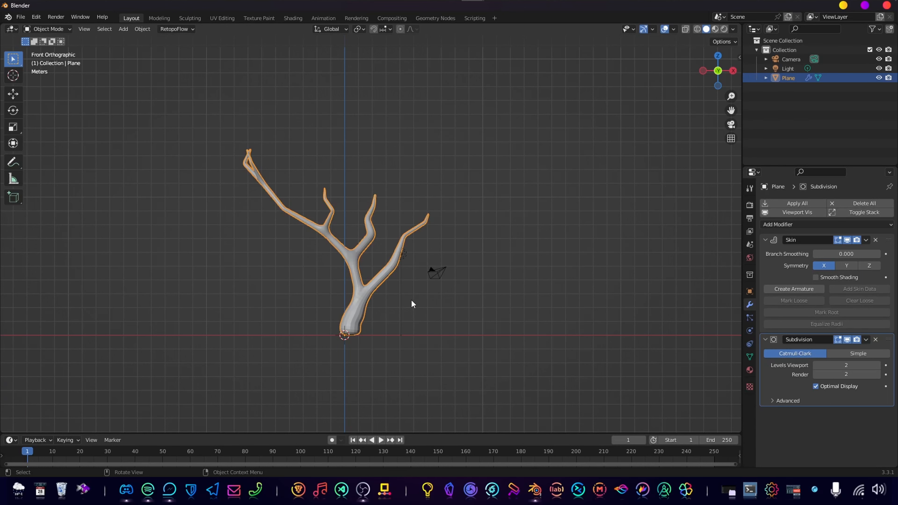
pyautogui.click(422, 338)
# Add a new mesh plane at the world origin beneath the trunk.
pyautogui.hotkey('shift', 'a')
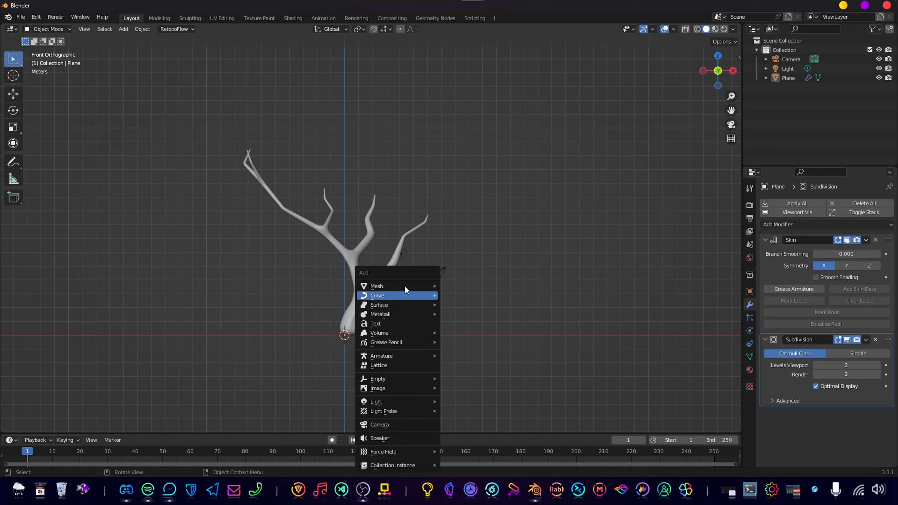
pyautogui.moveTo(404, 286)
pyautogui.moveTo(485, 219)
pyautogui.press('p')
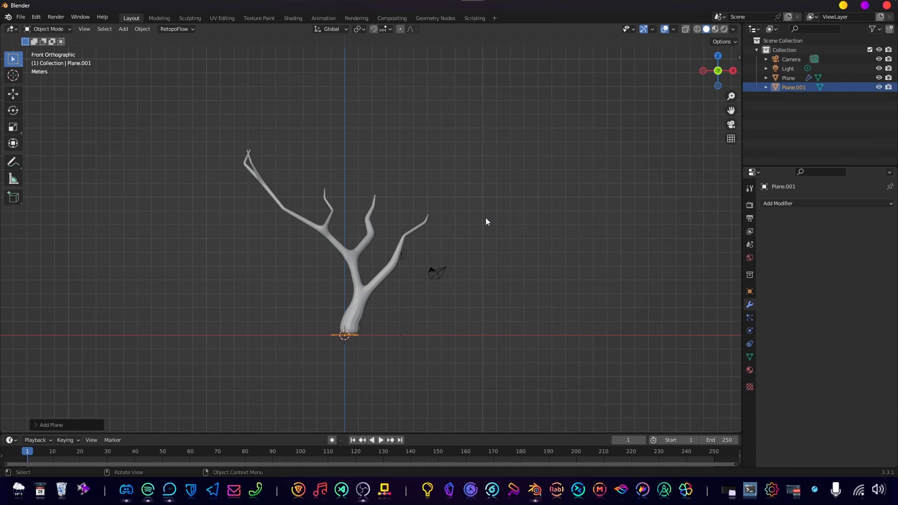
pyautogui.scroll(4, 374, 369)
pyautogui.keyDown('shift'); pyautogui.moveTo(395, 289); pyautogui.dragTo(413, 240, button='middle'); pyautogui.keyUp('shift')
pyautogui.scroll(4, 394, 235)
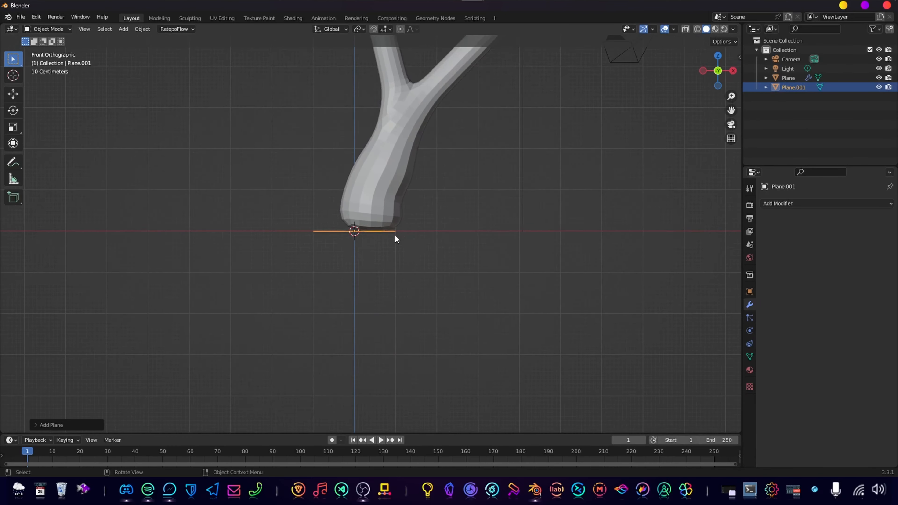
pyautogui.moveTo(428, 293); pyautogui.dragTo(404, 293, button='middle')
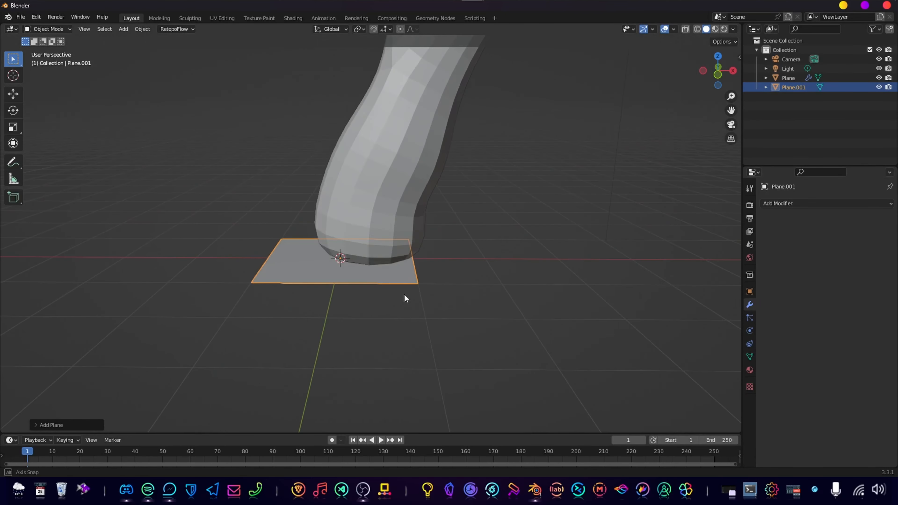
# Edit the new plane isolated in local view and extrude its face about 0.65 m upward.
pyautogui.press('Tab')
pyautogui.scroll(-3, 431, 279)
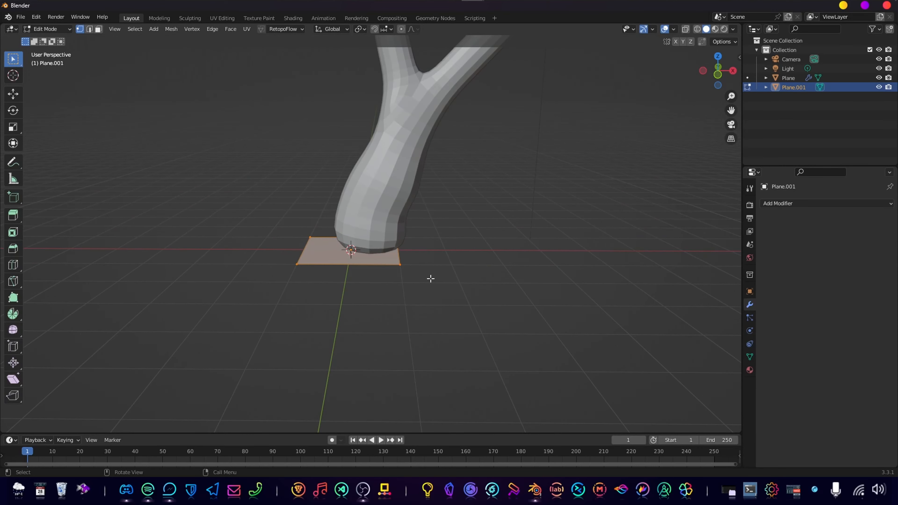
pyautogui.press('KP_Divide')
pyautogui.moveTo(455, 283); pyautogui.dragTo(380, 281, button='middle')
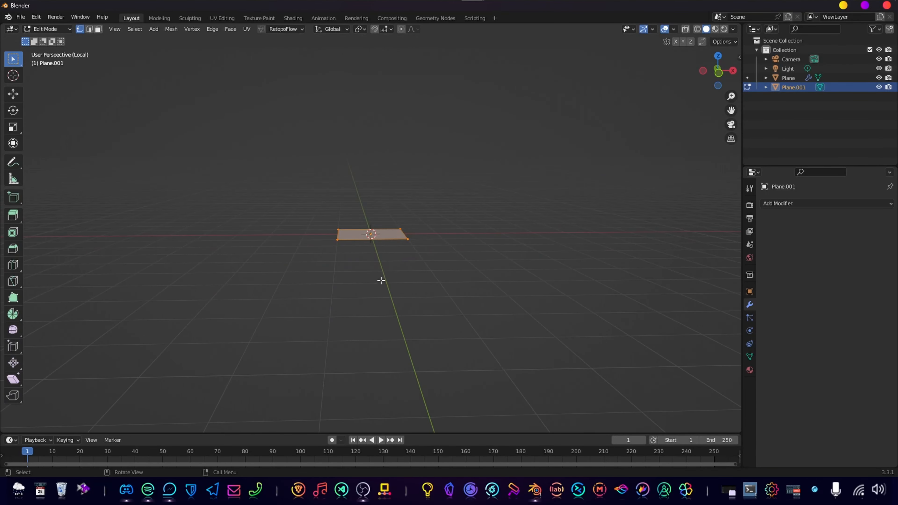
pyautogui.press('e')
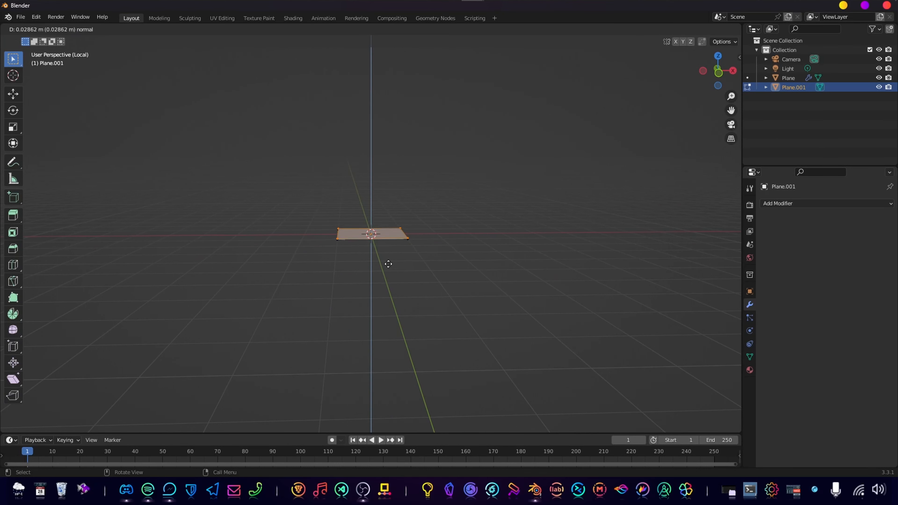
pyautogui.click(387, 245)
# Rotate the block's top face about the Z axis to twist it against the bottom.
pyautogui.moveTo(438, 254); pyautogui.dragTo(500, 275, button='middle')
pyautogui.press('r')
pyautogui.press('z')
pyautogui.click(387, 290)
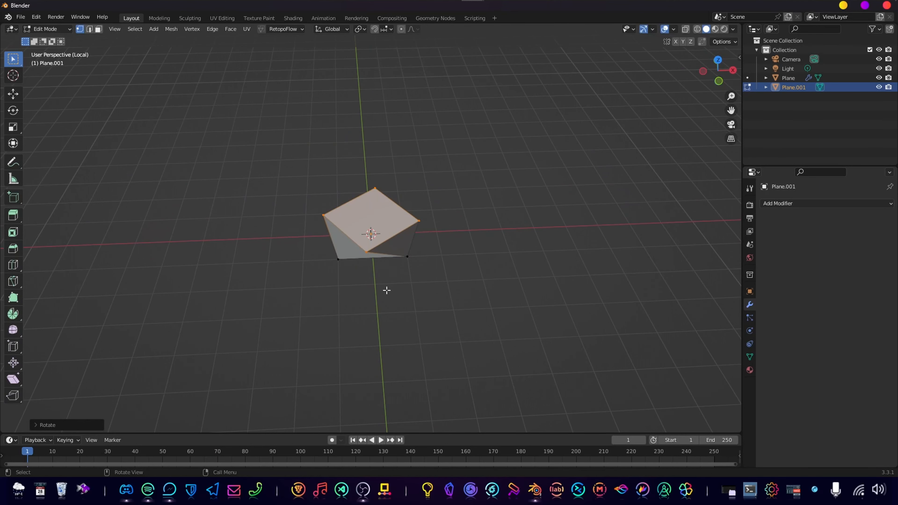
# Extrude the top face about 0.7 m upward as a second layer and rotate it against the layer below.
pyautogui.moveTo(385, 291); pyautogui.dragTo(395, 265, button='middle')
pyautogui.press('e')
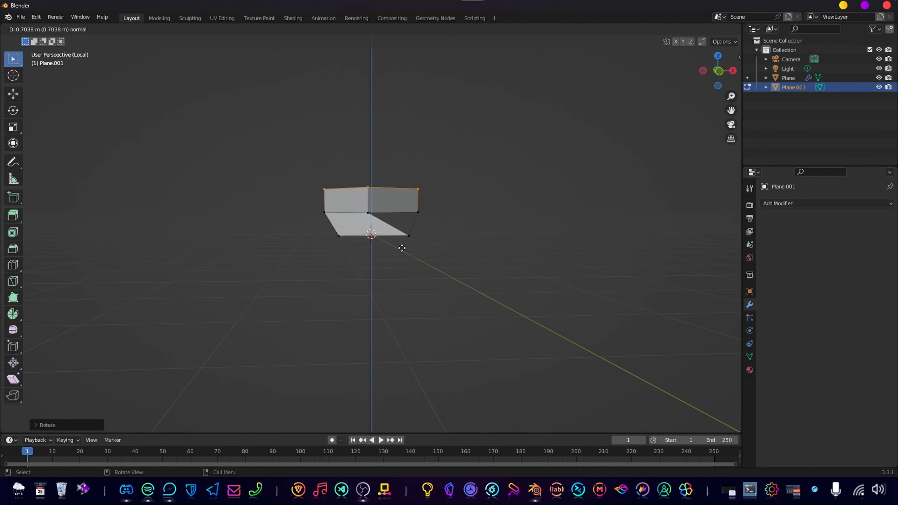
pyautogui.click(401, 245)
pyautogui.moveTo(447, 236); pyautogui.dragTo(395, 251, button='middle')
# Extrude a third layer upward from the top face and rotate its top about the Z axis.
pyautogui.press('e')
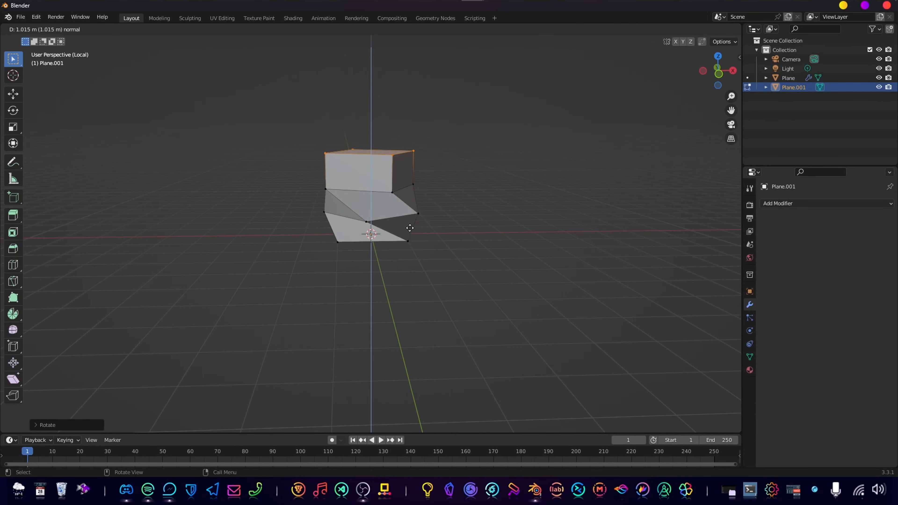
pyautogui.click(407, 237)
pyautogui.press('r')
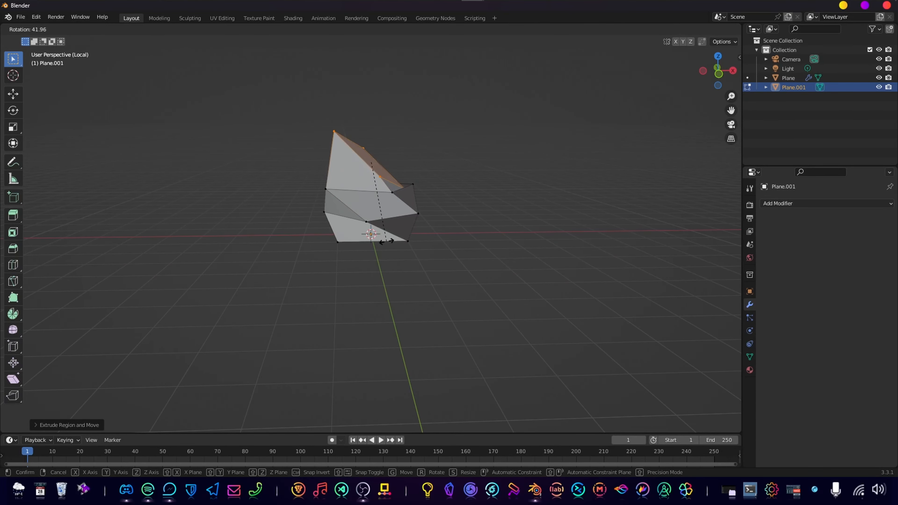
pyautogui.rightClick(421, 232)
pyautogui.moveTo(422, 231); pyautogui.dragTo(456, 263, button='middle')
pyautogui.press('r')
pyautogui.press('z')
pyautogui.click(386, 257)
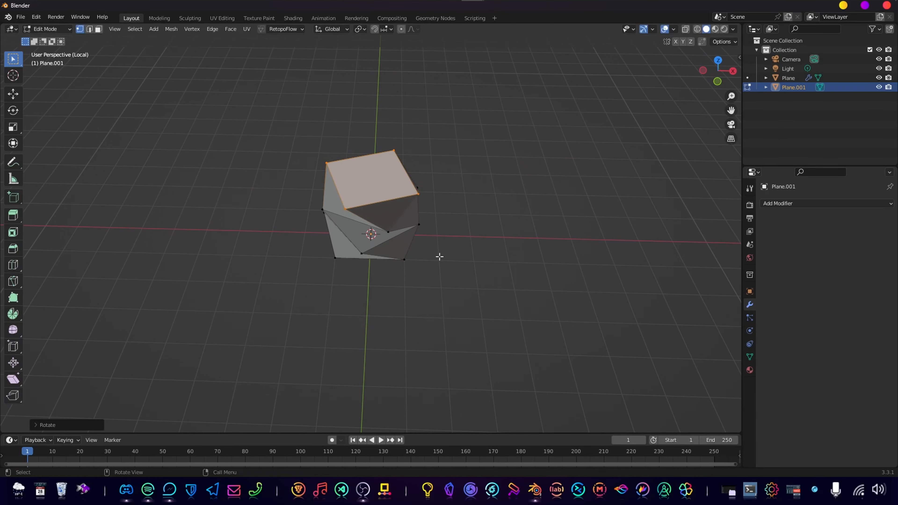
# Scale the block's top face down to narrow it, and pick the underside face in face selection mode.
pyautogui.press('s')
pyautogui.click(414, 241)
pyautogui.moveTo(415, 240); pyautogui.dragTo(387, 237, button='middle')
pyautogui.click(387, 236)
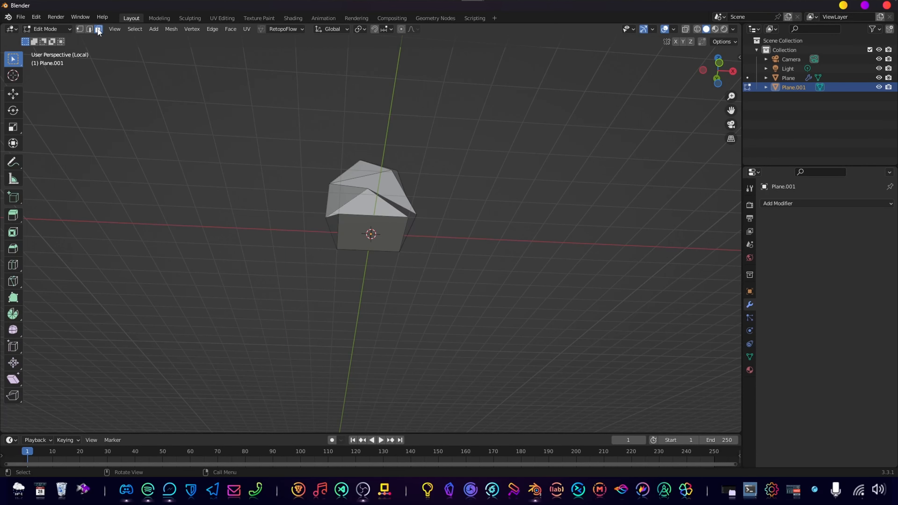
# Extrude the block's underside face about 0.7 m downward and rotate it about the Z axis against the layer above.
pyautogui.click(384, 233)
pyautogui.moveTo(389, 264); pyautogui.dragTo(427, 263, button='middle')
pyautogui.scroll(2, 416, 249)
pyautogui.press('e')
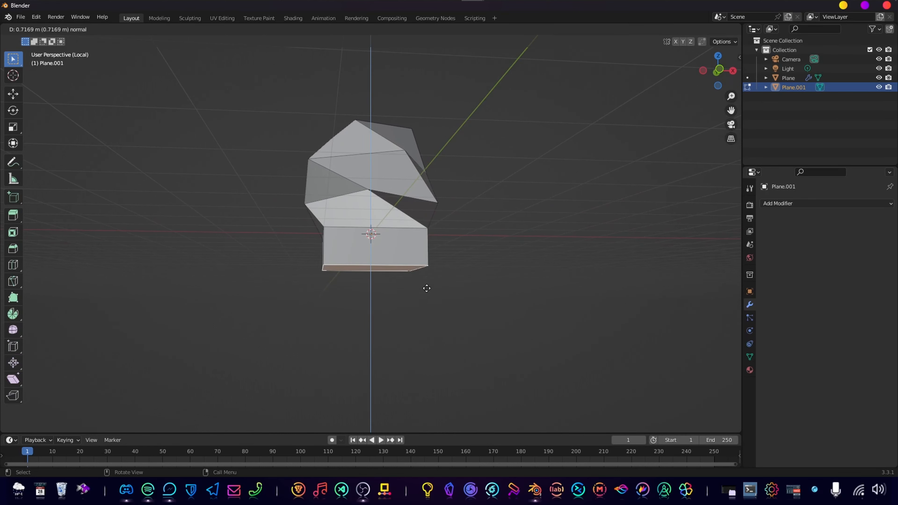
pyautogui.click(427, 288)
pyautogui.press('r')
pyautogui.press('z')
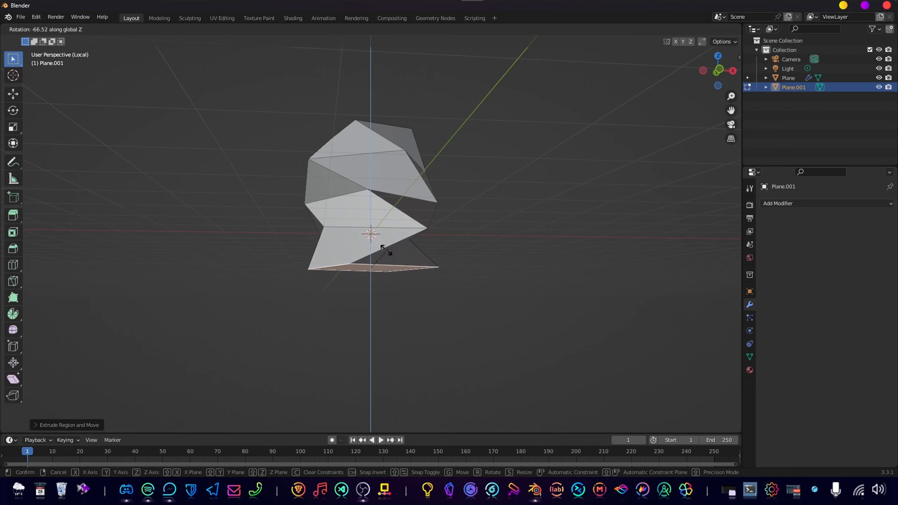
pyautogui.click(485, 307)
# Scale the block's bottom face down, shift it along the Z axis to close off the shape, and return to Object Mode.
pyautogui.press('s')
pyautogui.click(413, 286)
pyautogui.moveTo(413, 286); pyautogui.dragTo(446, 246, button='middle')
pyautogui.press('g')
pyautogui.press('z')
pyautogui.click(424, 294)
pyautogui.scroll(-4, 403, 303)
pyautogui.press('Tab')
pyautogui.scroll(4, 418, 251)
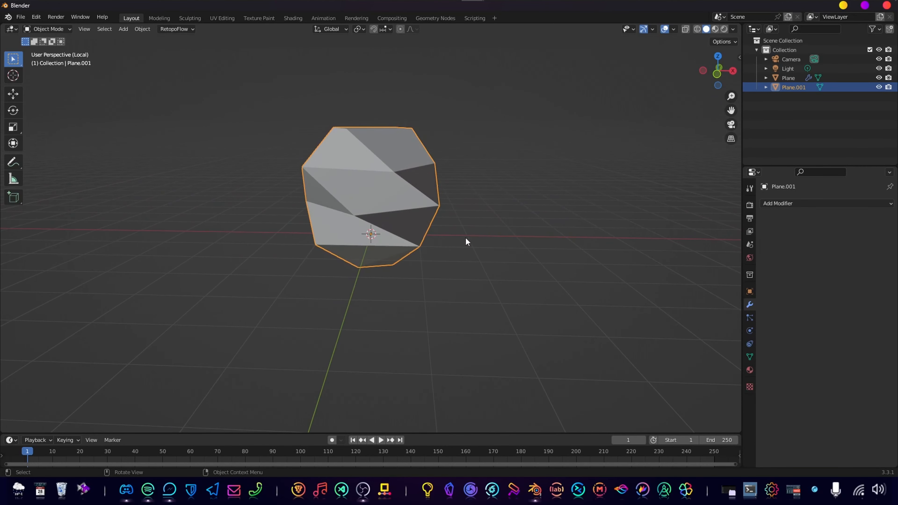
# Add a Subdivision Surface modifier to the block with both viewport and render levels set to 1.
pyautogui.hotkey('ctrl', '2')
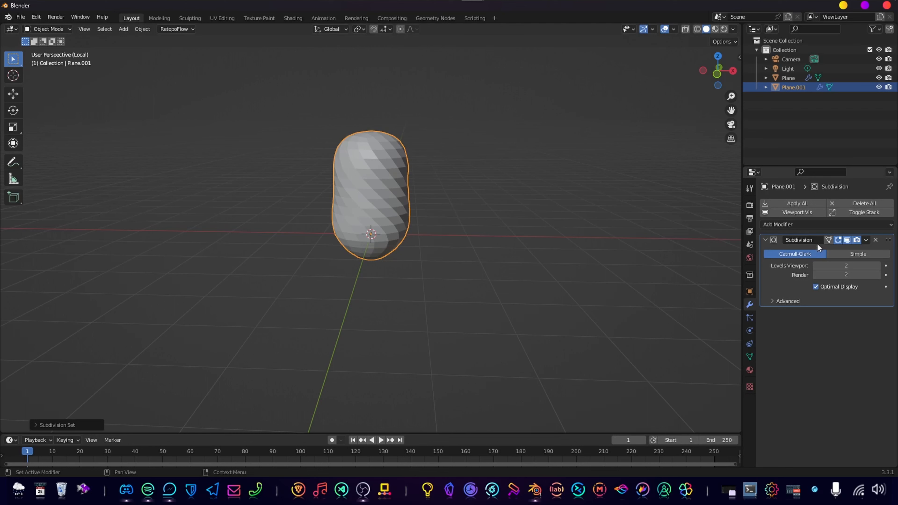
pyautogui.click(816, 265)
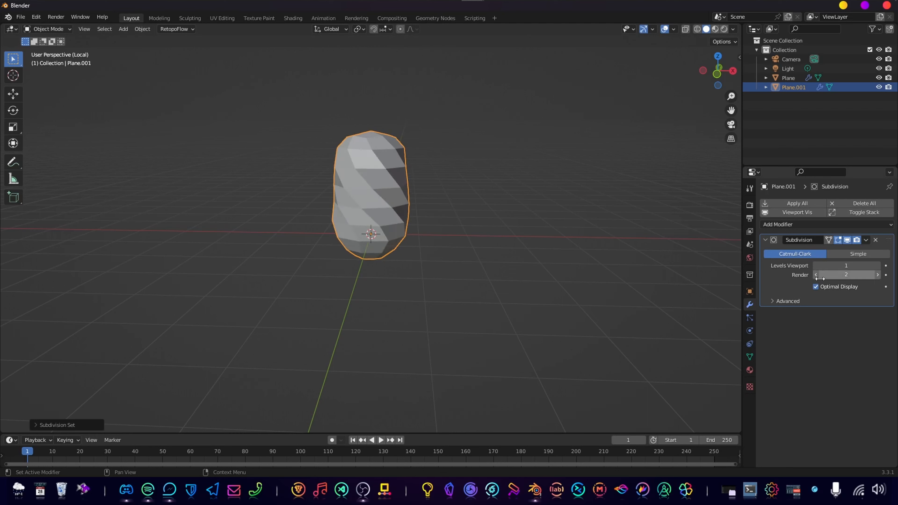
pyautogui.click(816, 275)
pyautogui.press('Tab')
pyautogui.moveTo(427, 180); pyautogui.dragTo(404, 207, button='middle')
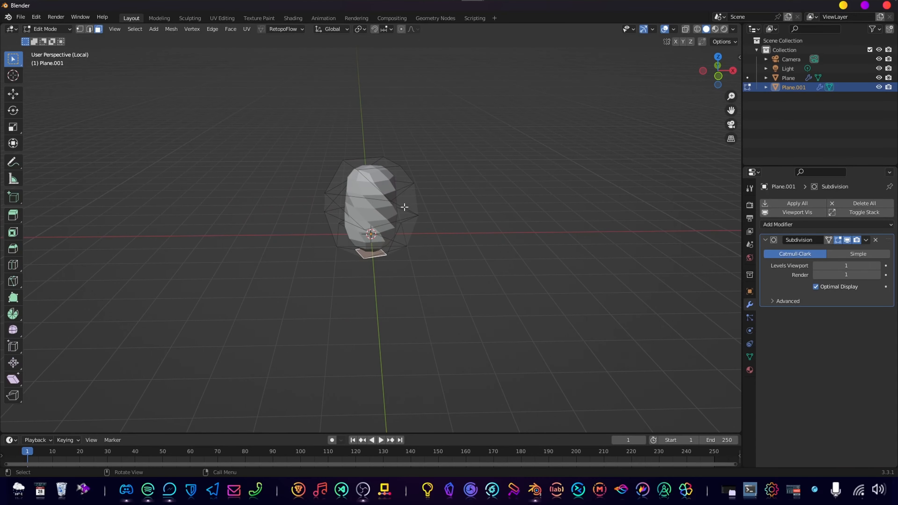
pyautogui.press('Tab')
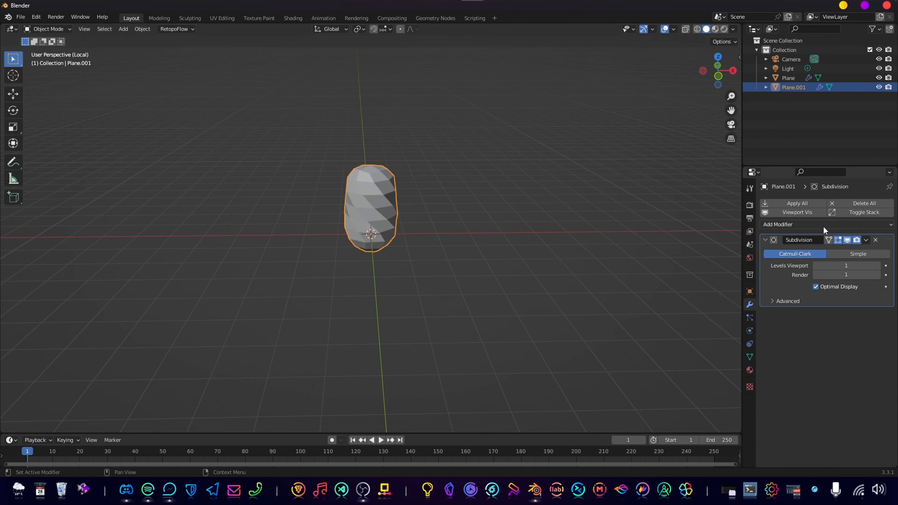
# Add a Decimate modifier to the block with Triangulate enabled and a collapse ratio of about 0.48.
pyautogui.click(823, 226)
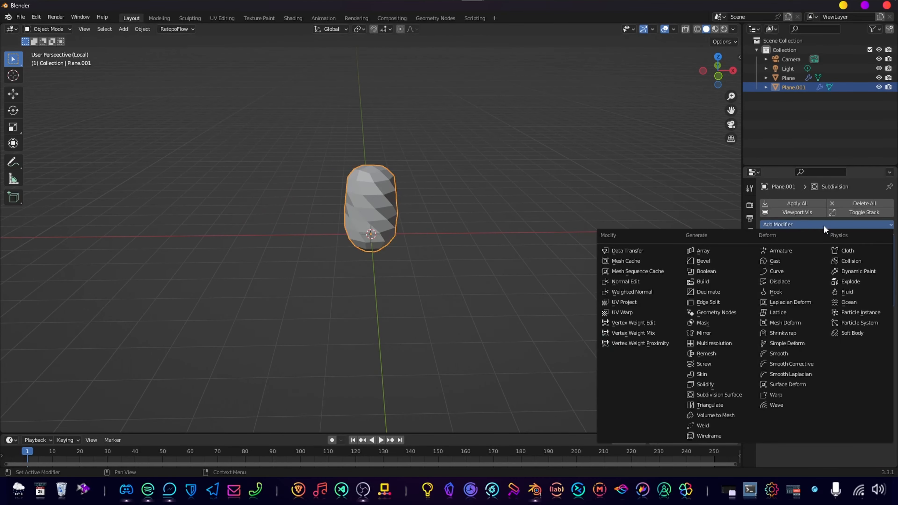
pyautogui.click(732, 292)
pyautogui.click(875, 340)
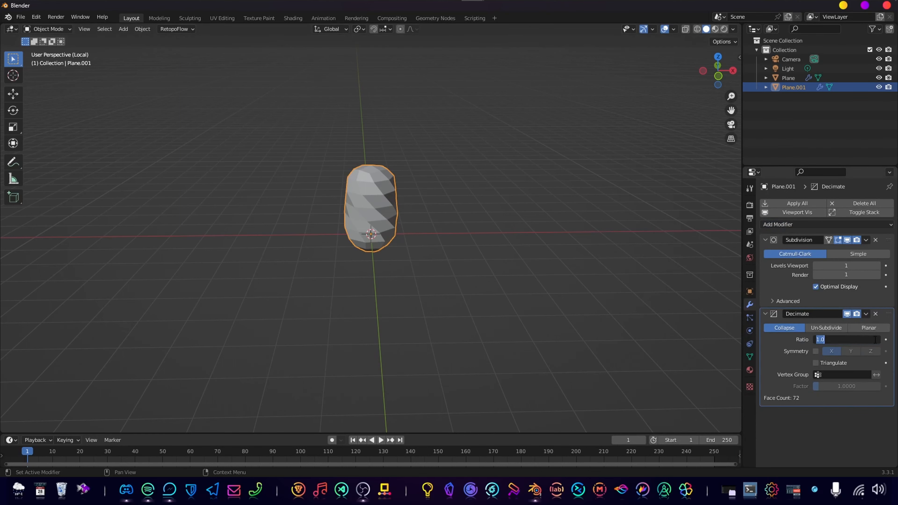
pyautogui.click(830, 356)
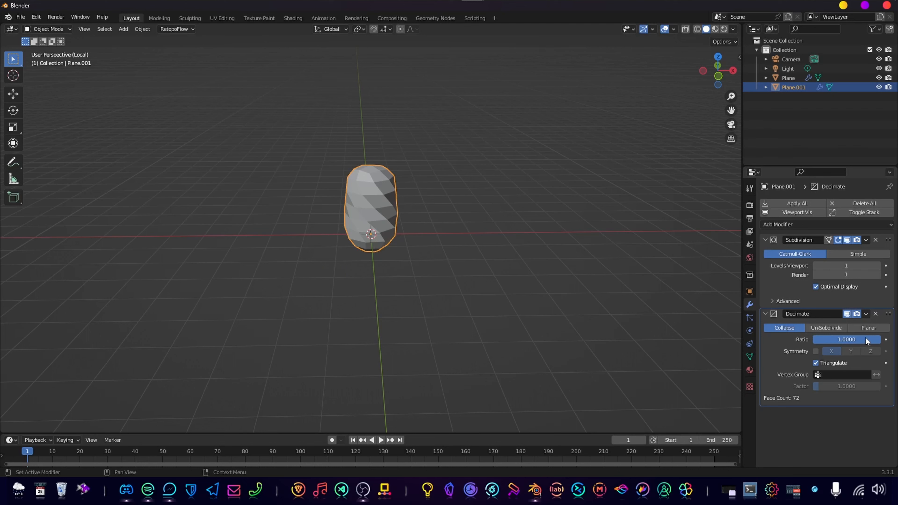
pyautogui.moveTo(866, 340); pyautogui.dragTo(847, 340)
pyautogui.moveTo(297, 267); pyautogui.dragTo(414, 232, button='middle')
pyautogui.press('Tab')
pyautogui.scroll(3, 410, 228)
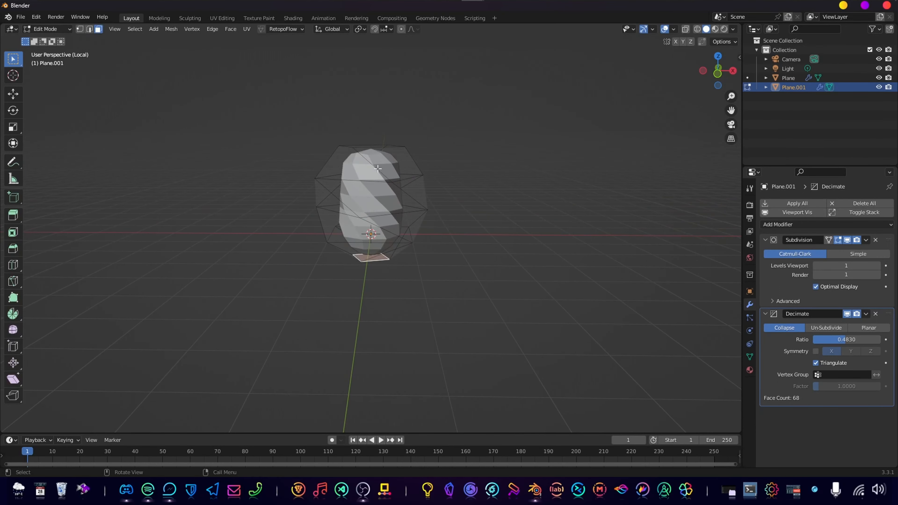
pyautogui.press('Tab')
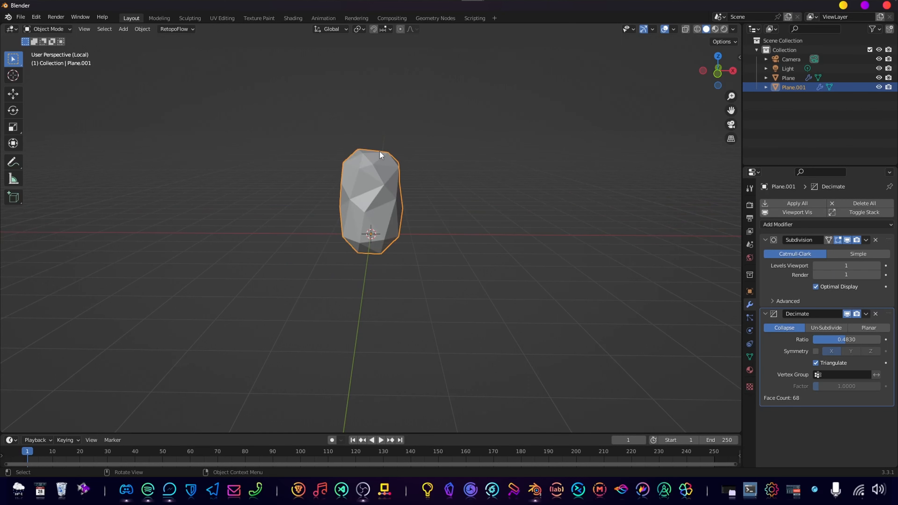
pyautogui.press('Tab')
pyautogui.press('Tab')
pyautogui.press('Tab')
# Widen the block's whole mesh in X and Y to about 1.8 times in Edit Mode, keeping its height locked.
pyautogui.press('a')
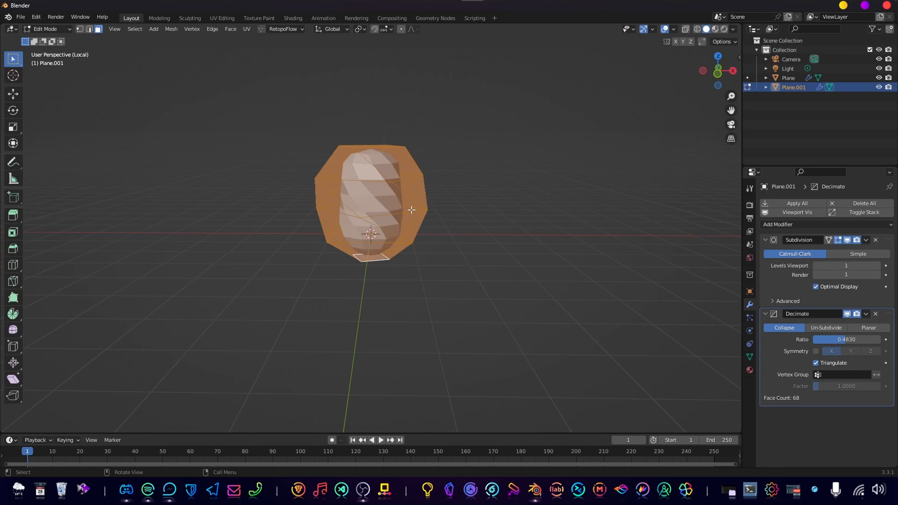
pyautogui.press('s')
pyautogui.press('Escape')
pyautogui.press('s')
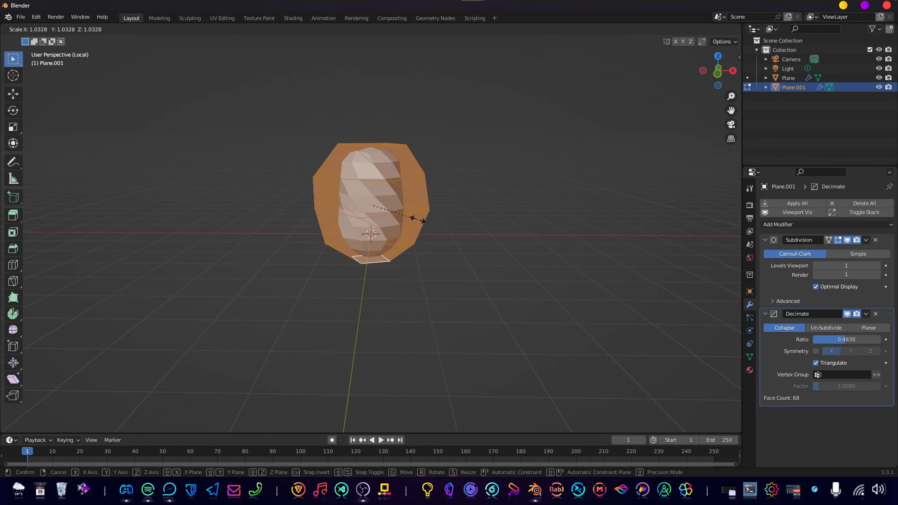
pyautogui.hotkey('shift', 'z')
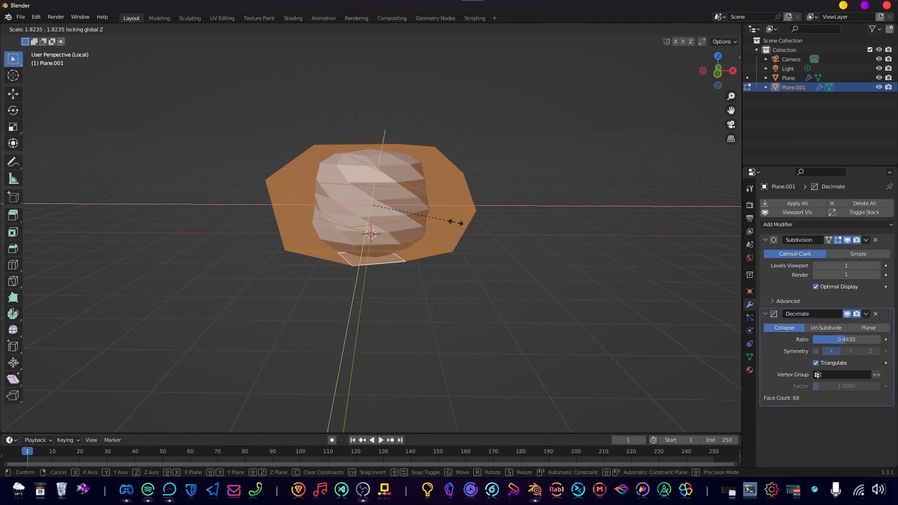
pyautogui.click(456, 222)
pyautogui.moveTo(429, 222)
pyautogui.mouseDown(button='middle')
pyautogui.moveTo(433, 262)
pyautogui.moveTo(432, 209)
pyautogui.moveTo(426, 228)
pyautogui.mouseUp(button='middle')
pyautogui.scroll(-6, 398, 232)
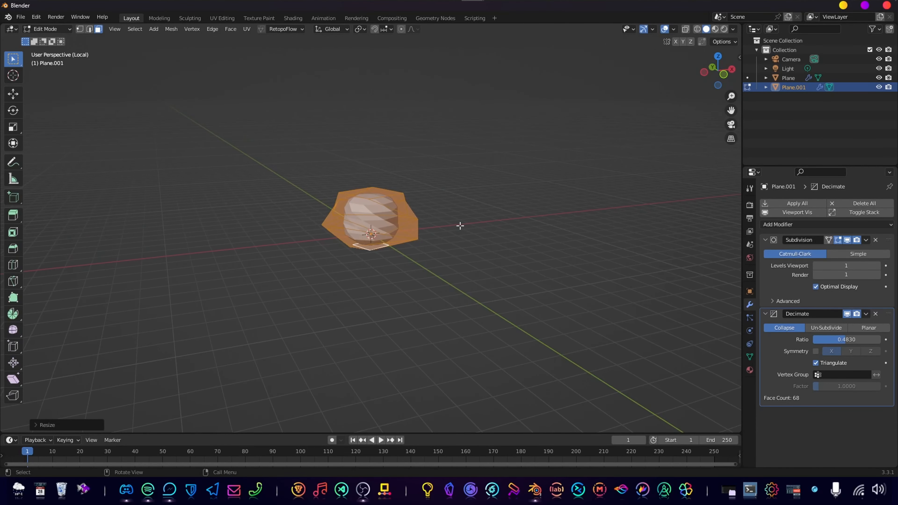
pyautogui.press('Tab')
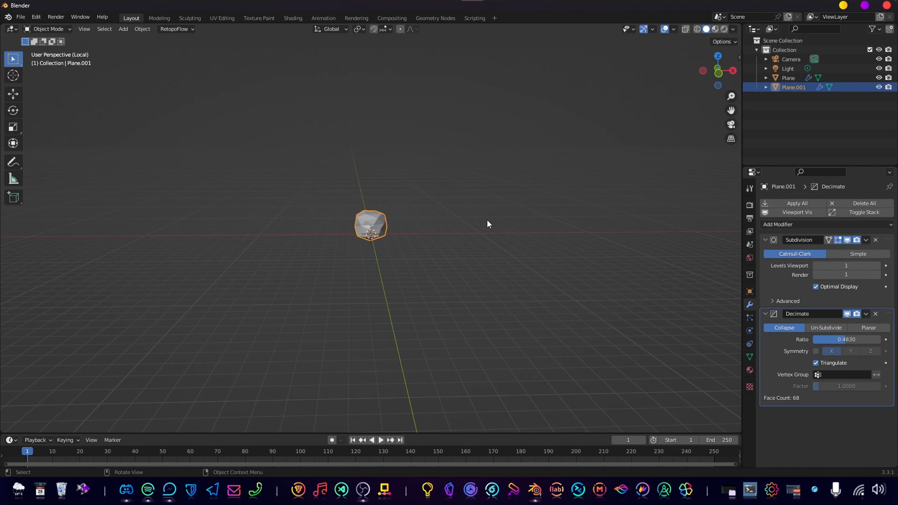
# Leave the isolated local view and raise the faceted block about 10 m along the Z axis above the tree.
pyautogui.press('KP_Divide')
pyautogui.scroll(-3, 392, 215)
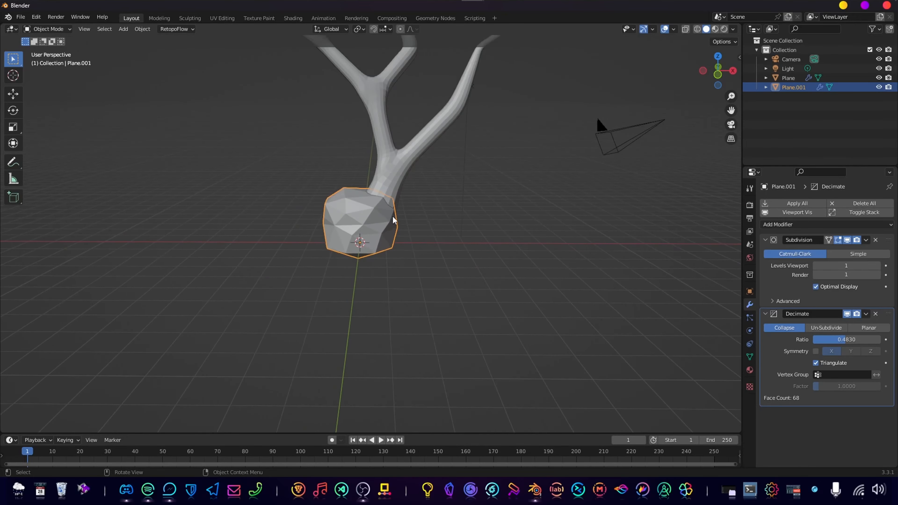
pyautogui.keyDown('shift'); pyautogui.moveTo(454, 177); pyautogui.dragTo(399, 294, button='middle'); pyautogui.keyUp('shift')
pyautogui.press('g')
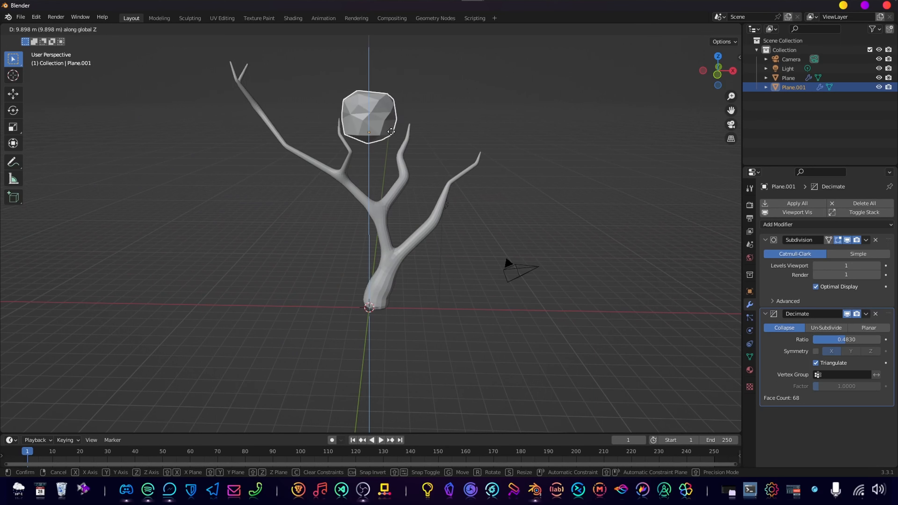
pyautogui.click(394, 129)
pyautogui.keyDown('shift'); pyautogui.moveTo(394, 129); pyautogui.dragTo(482, 241, button='middle'); pyautogui.keyUp('shift')
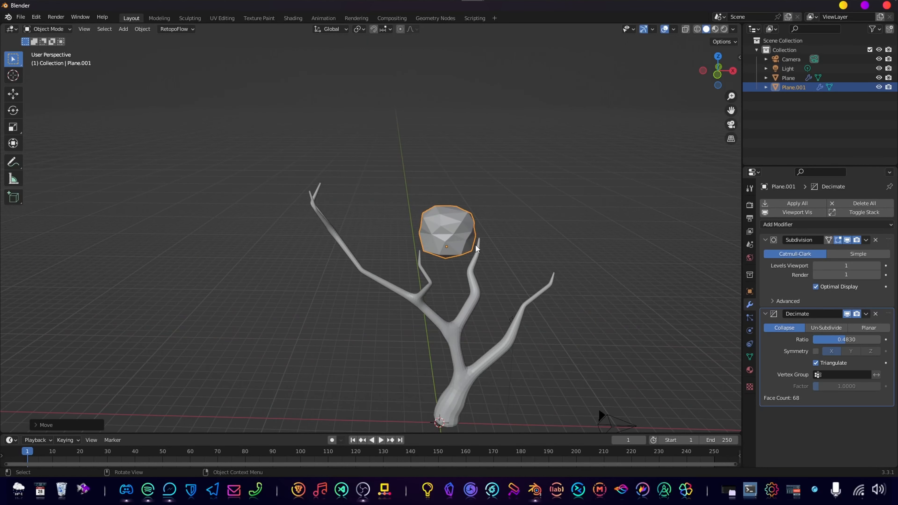
# Move the faceted block across in front view and set it on the tip of the tree's long left branch.
pyautogui.press('KP_1')
pyautogui.scroll(4, 488, 177)
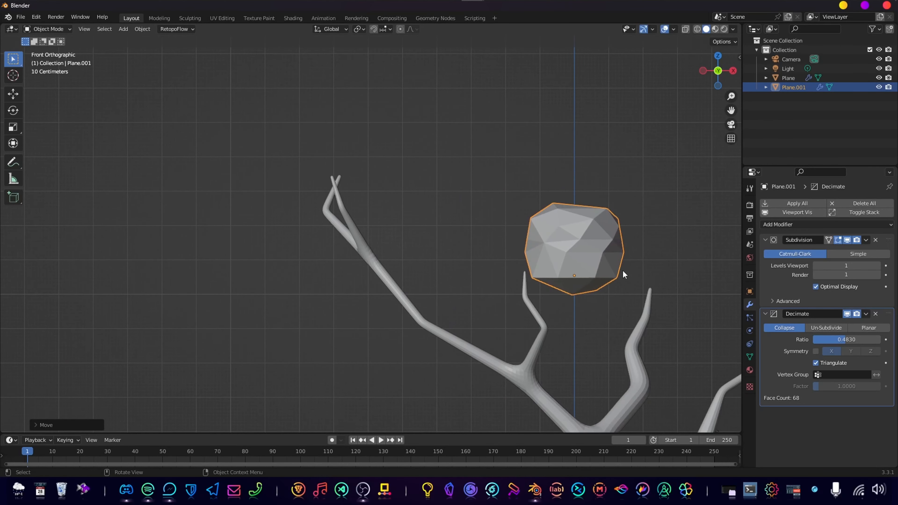
pyautogui.press('g')
pyautogui.press('x')
pyautogui.click(390, 301)
pyautogui.moveTo(391, 301); pyautogui.dragTo(529, 332, button='middle')
pyautogui.press('g')
pyautogui.click(434, 307)
pyautogui.press('KP_1')
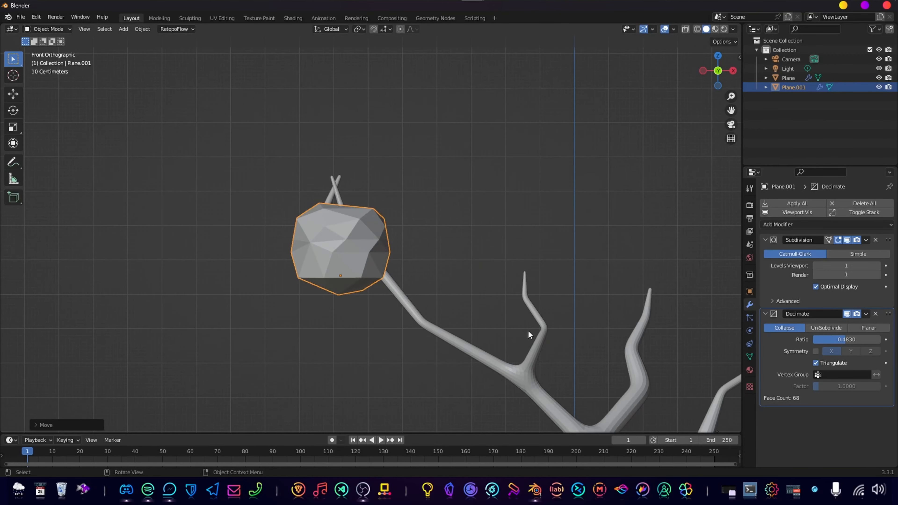
pyautogui.press('g')
pyautogui.click(531, 230)
# Shift the foliage block about 1.8 m along the Y axis to line it up with the branch tips.
pyautogui.moveTo(531, 230); pyautogui.dragTo(552, 249, button='middle')
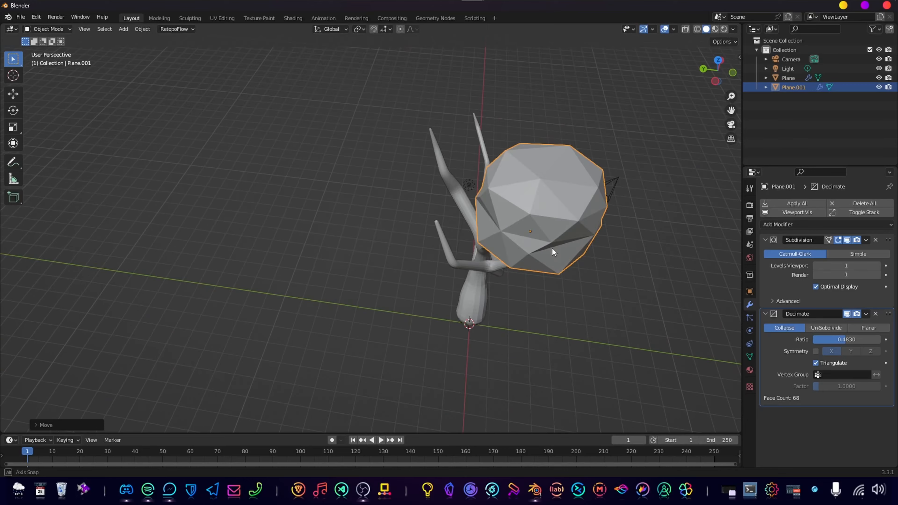
pyautogui.press('g')
pyautogui.press('x')
pyautogui.rightClick(459, 236)
pyautogui.press('g')
pyautogui.press('y')
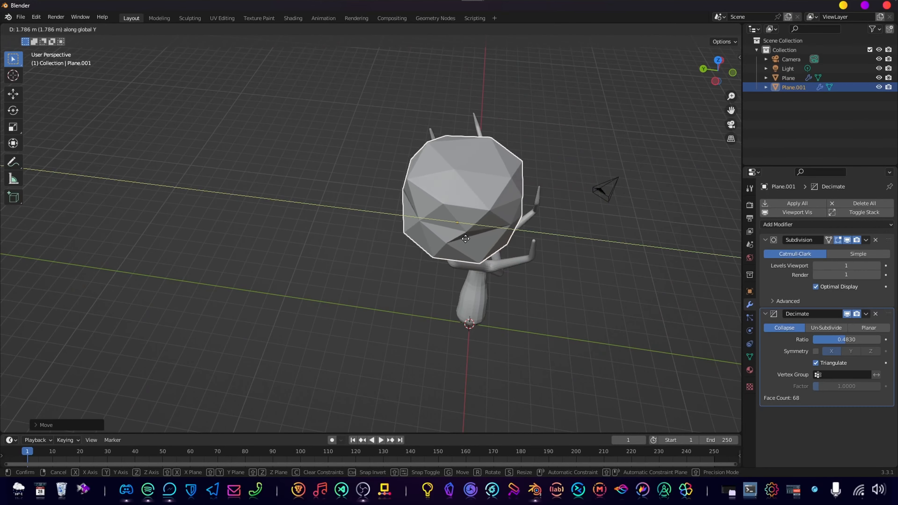
pyautogui.click(456, 242)
pyautogui.moveTo(456, 243); pyautogui.dragTo(486, 204, button='middle')
# Scale the foliage block up on the left branch tip.
pyautogui.press('KP_1')
pyautogui.scroll(-5, 486, 204)
pyautogui.scroll(2, 495, 199)
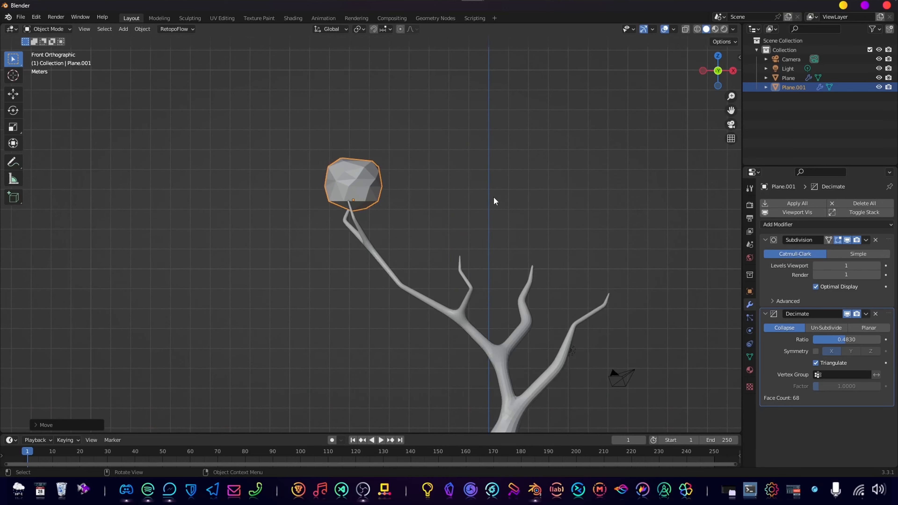
pyautogui.press('s')
pyautogui.click(462, 195)
# Duplicate the foliage block and set the copy on the tip of the middle branch in front view.
pyautogui.moveTo(461, 195); pyautogui.dragTo(437, 229, button='middle')
pyautogui.moveTo(481, 247); pyautogui.dragTo(382, 203, button='middle')
pyautogui.hotkey('shift', 'd')
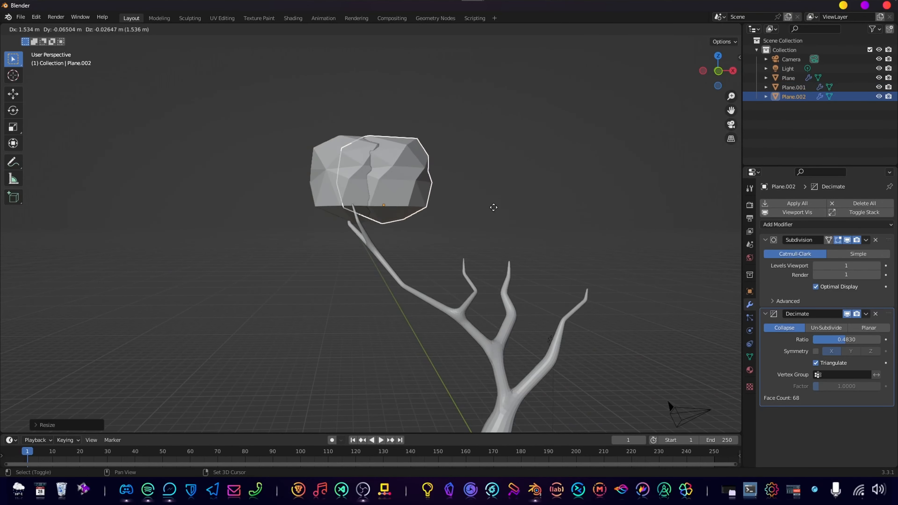
pyautogui.click(547, 229)
pyautogui.moveTo(547, 230); pyautogui.dragTo(559, 277, button='middle')
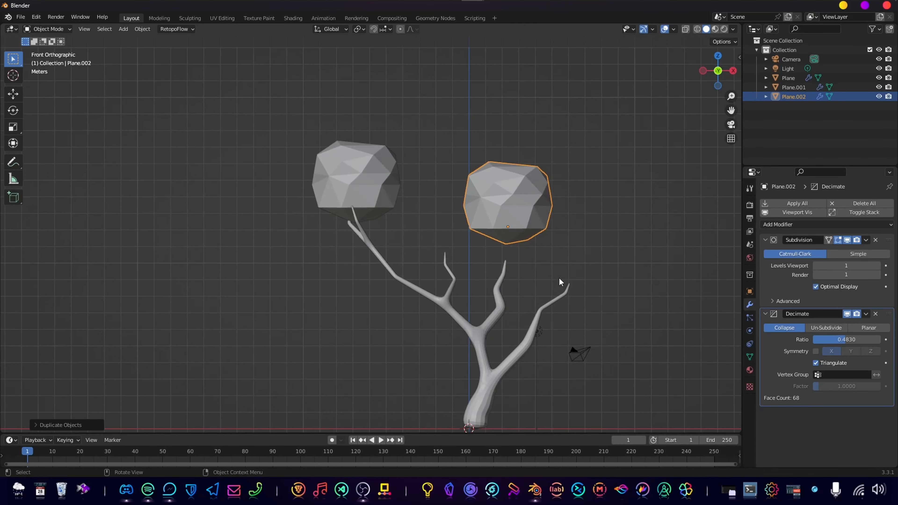
pyautogui.press('g')
pyautogui.click(552, 237)
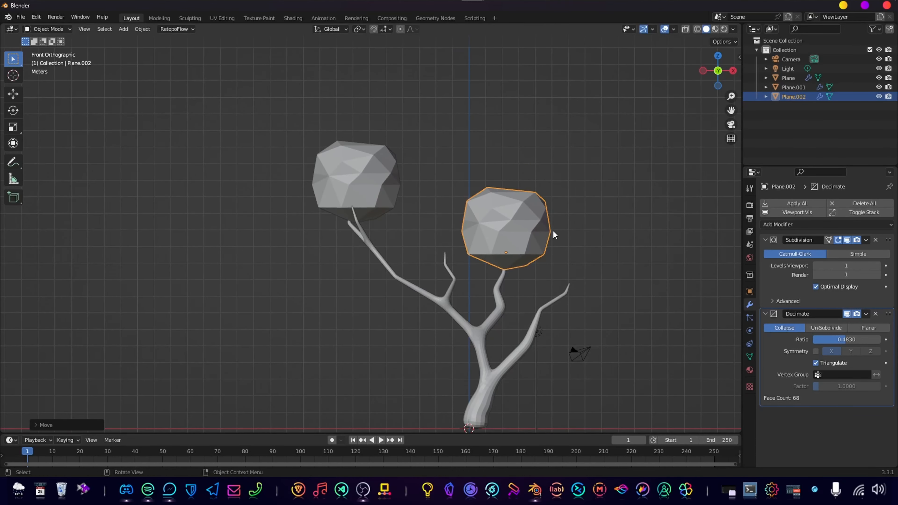
# Set the duplicate's Decimate ratio to about 0.39 and stretch it along the X axis to about 1.6 times.
pyautogui.scroll(3, 433, 230)
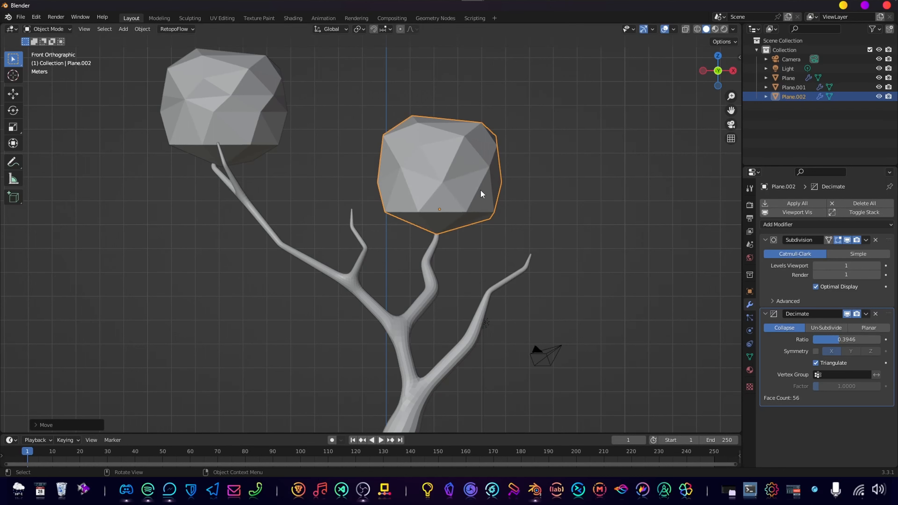
pyautogui.press('s')
pyautogui.press('x')
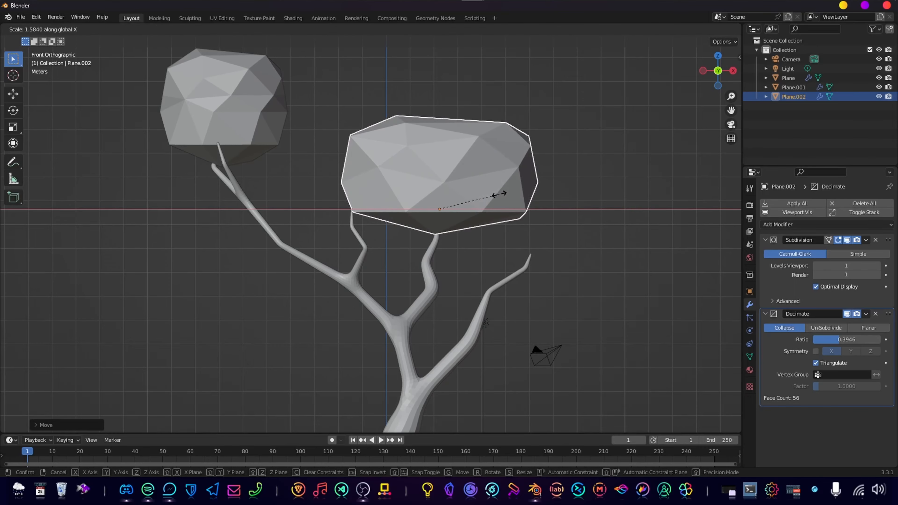
pyautogui.click(478, 196)
pyautogui.moveTo(475, 199); pyautogui.dragTo(412, 214, button='middle')
pyautogui.scroll(-3, 460, 212)
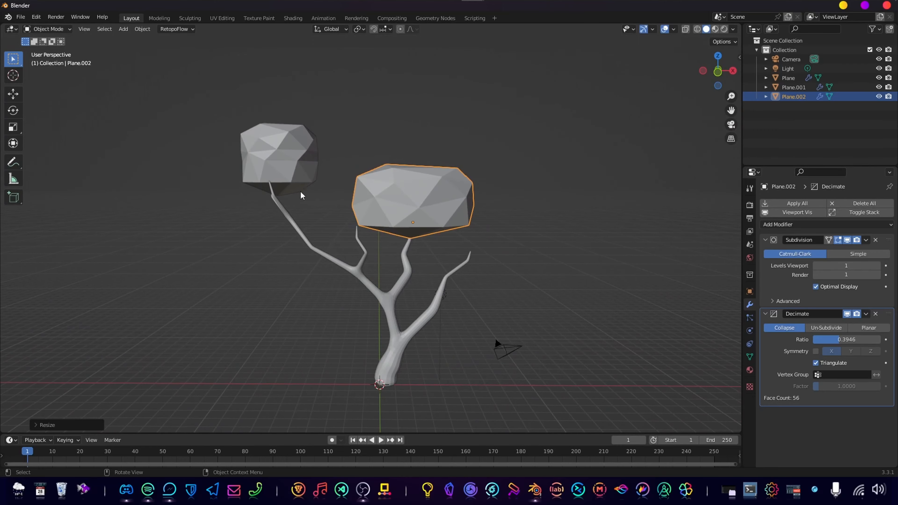
# Duplicate the stretched foliage block, move the copy about -4.5 m in X and -2.9 m in Y, and rotate it in top view.
pyautogui.moveTo(352, 198); pyautogui.dragTo(431, 241, button='middle')
pyautogui.scroll(-2, 423, 221)
pyautogui.hotkey('shift', 'd')
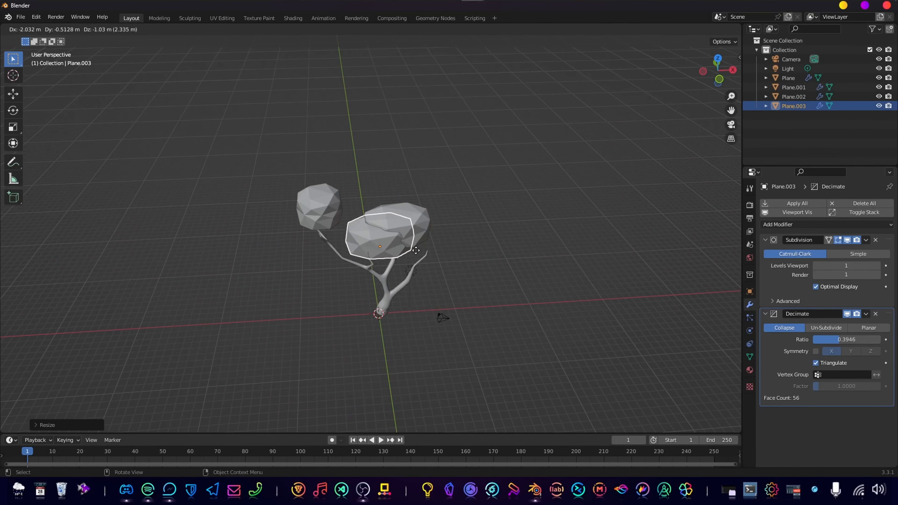
pyautogui.rightClick(416, 250)
pyautogui.press('KP_7')
pyautogui.scroll(8, 315, 201)
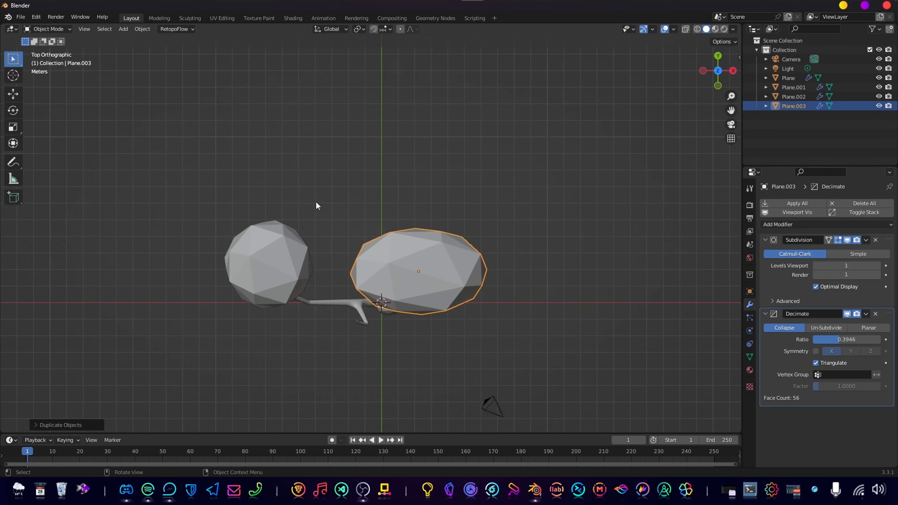
pyautogui.press('g')
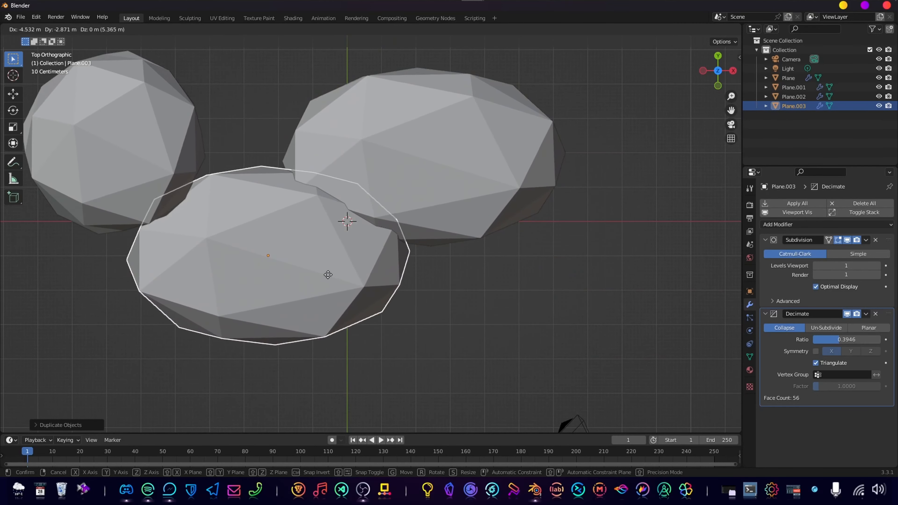
pyautogui.click(344, 220)
pyautogui.press('r')
pyautogui.click(343, 334)
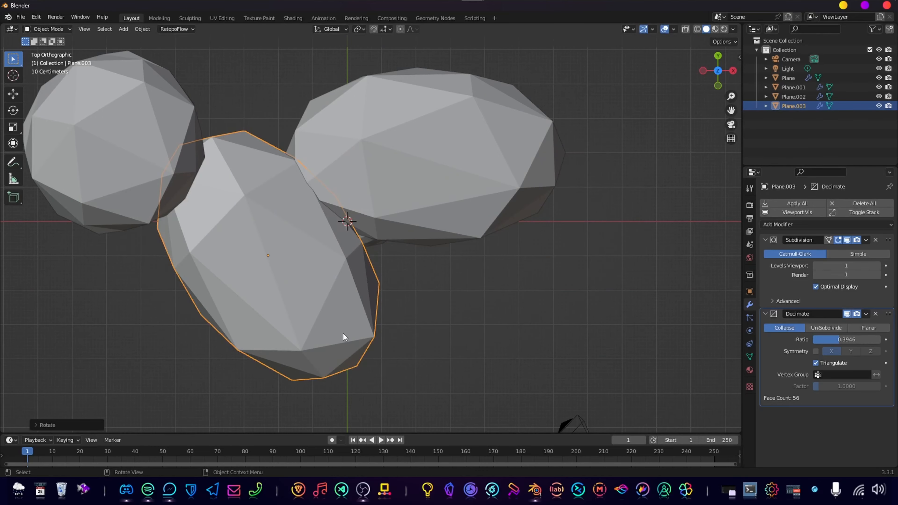
# Scale the newest foliage block down along the global X axis and along the global Y axis.
pyautogui.moveTo(342, 334); pyautogui.dragTo(604, 221, button='middle')
pyautogui.press('s')
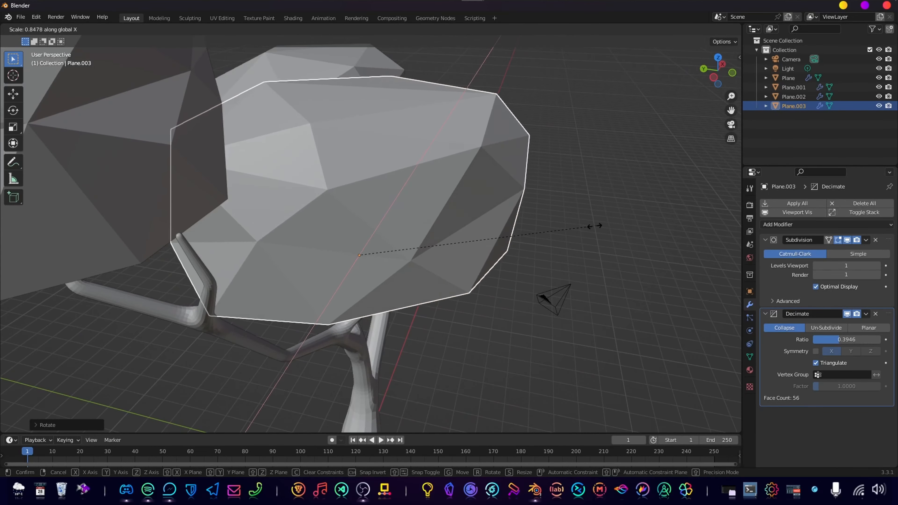
pyautogui.press('x')
pyautogui.click(469, 227)
pyautogui.press('s')
pyautogui.press('y')
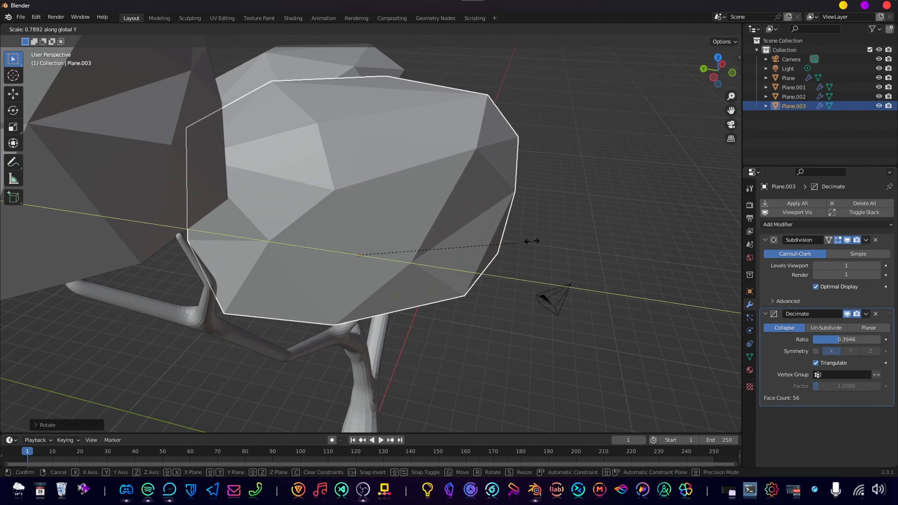
pyautogui.click(441, 228)
# In the mesh of the same foliage block, rotate the lower-middle edge loop about the Z axis.
pyautogui.moveTo(456, 228); pyautogui.dragTo(374, 203, button='middle')
pyautogui.scroll(-5, 371, 216)
pyautogui.press('Tab')
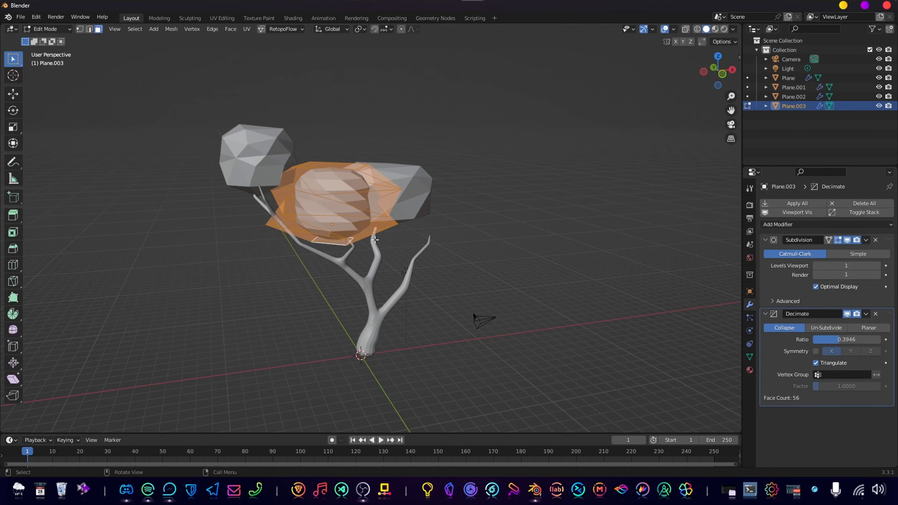
pyautogui.moveTo(366, 236); pyautogui.dragTo(373, 222, button='middle')
pyautogui.scroll(4, 372, 221)
pyautogui.press('2')
pyautogui.moveTo(355, 165); pyautogui.dragTo(371, 198, button='middle')
pyautogui.keyDown('alt'); pyautogui.click(365, 223); pyautogui.keyUp('alt')
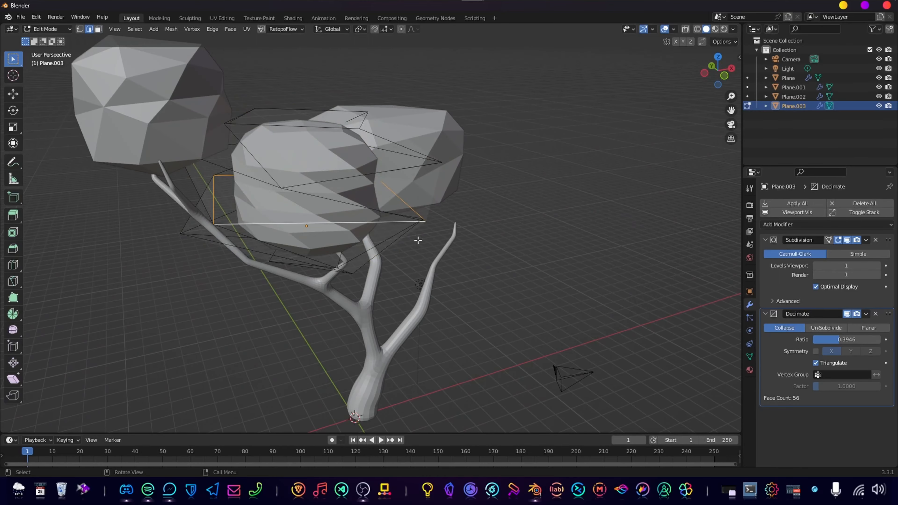
pyautogui.moveTo(418, 240)
pyautogui.mouseDown(button='middle')
pyautogui.moveTo(386, 234)
pyautogui.moveTo(417, 227)
pyautogui.mouseUp(button='middle')
pyautogui.press('r')
pyautogui.press('z')
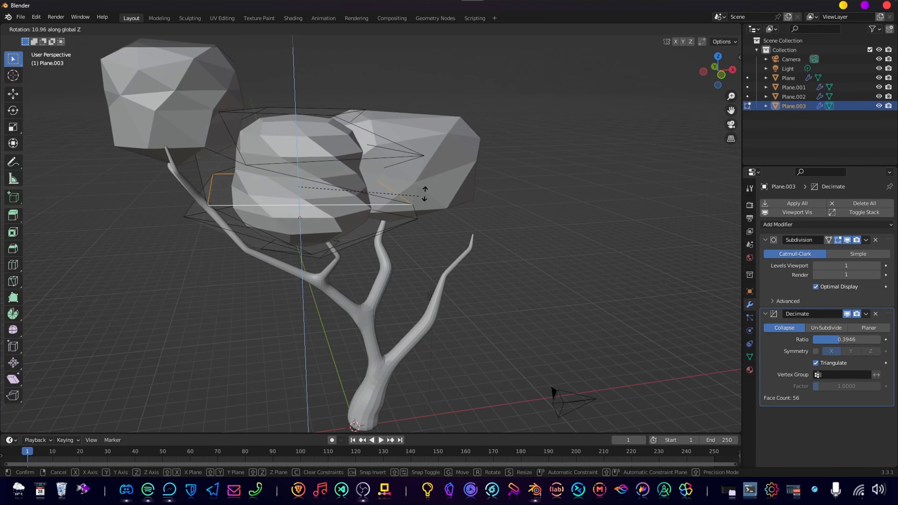
pyautogui.click(421, 182)
# Rotate the upper edge loop of the foliage block about the Z axis and return to Object Mode.
pyautogui.keyDown('alt'); pyautogui.click(364, 161); pyautogui.keyUp('alt')
pyautogui.press('r')
pyautogui.press('z')
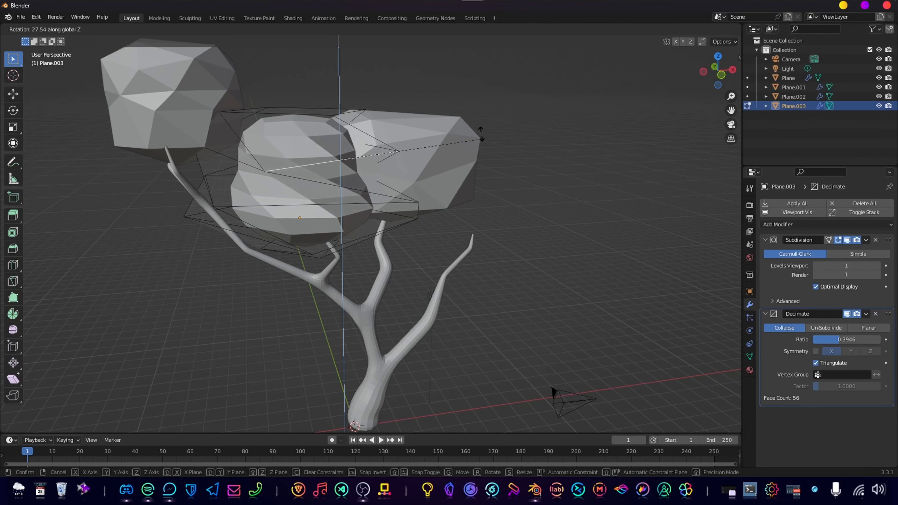
pyautogui.click(428, 116)
pyautogui.scroll(-4, 475, 321)
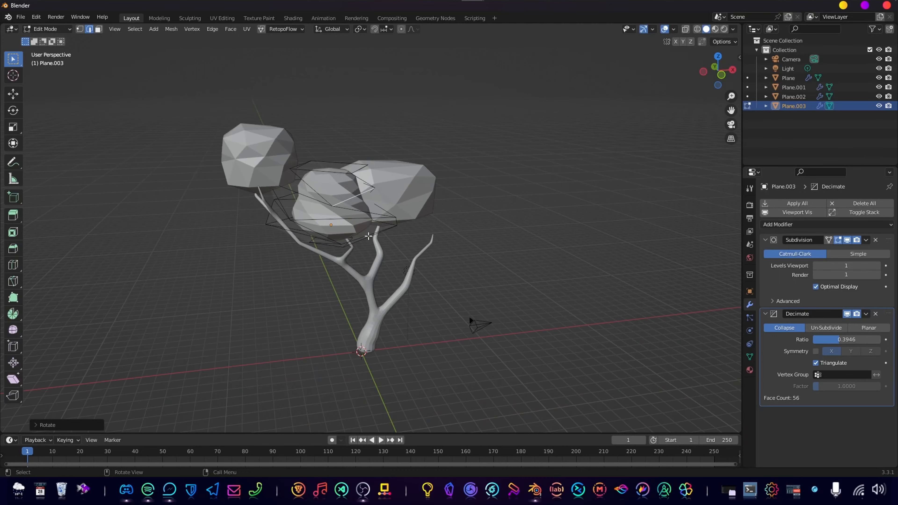
pyautogui.press('Tab')
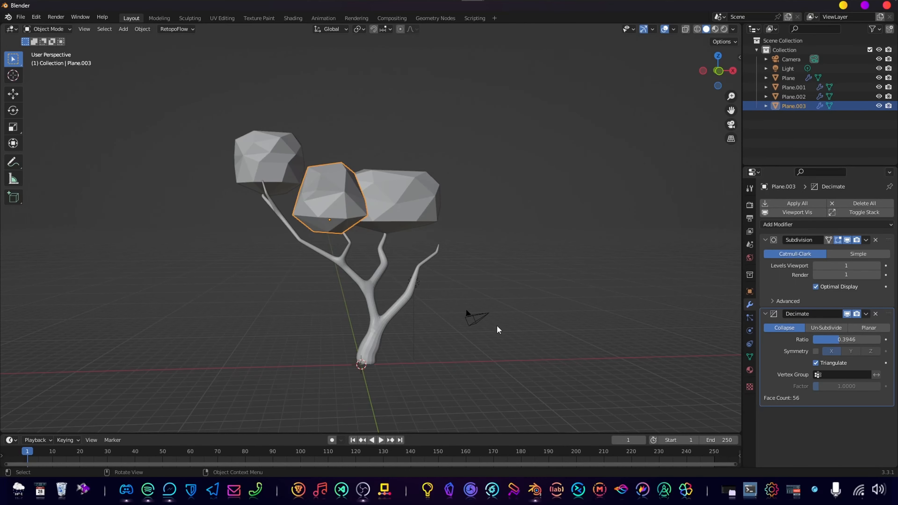
# Move the reshaped foliage block onto the tip of the short branch between the left and middle branches.
pyautogui.moveTo(388, 263); pyautogui.dragTo(367, 255, button='middle')
pyautogui.press('g')
pyautogui.click(417, 252)
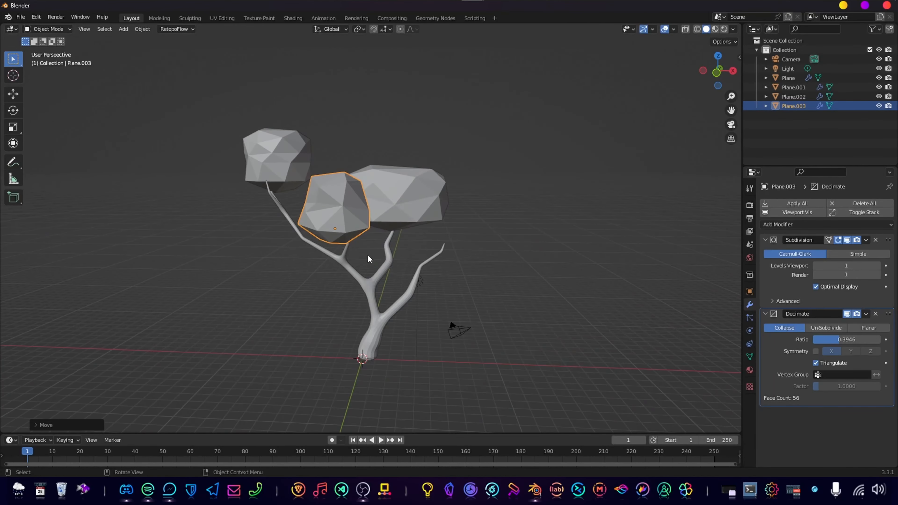
# Duplicate the foliage block, place the copy on the right branch tip, and set its Decimate ratio to about 0.69.
pyautogui.hotkey('shift', 'd')
pyautogui.click(487, 257)
pyautogui.moveTo(487, 257); pyautogui.dragTo(533, 314, button='middle')
pyautogui.press('g')
pyautogui.click(441, 327)
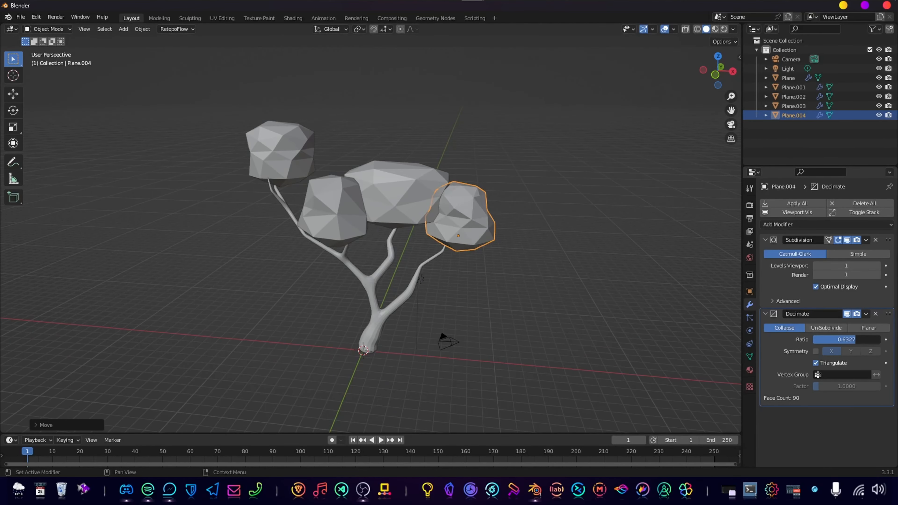
# Edit the right foliage block's mesh and scale its lower edge loop outward.
pyautogui.press('Tab')
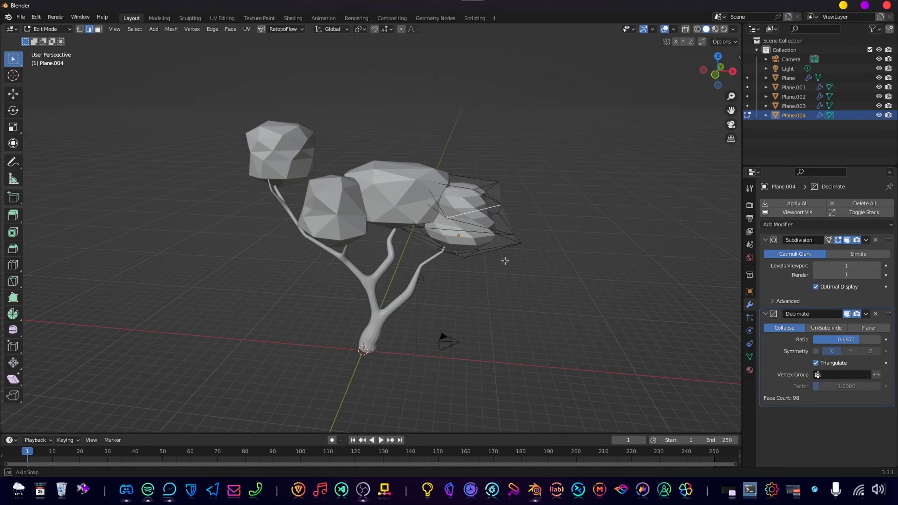
pyautogui.moveTo(504, 257); pyautogui.dragTo(457, 257, button='middle')
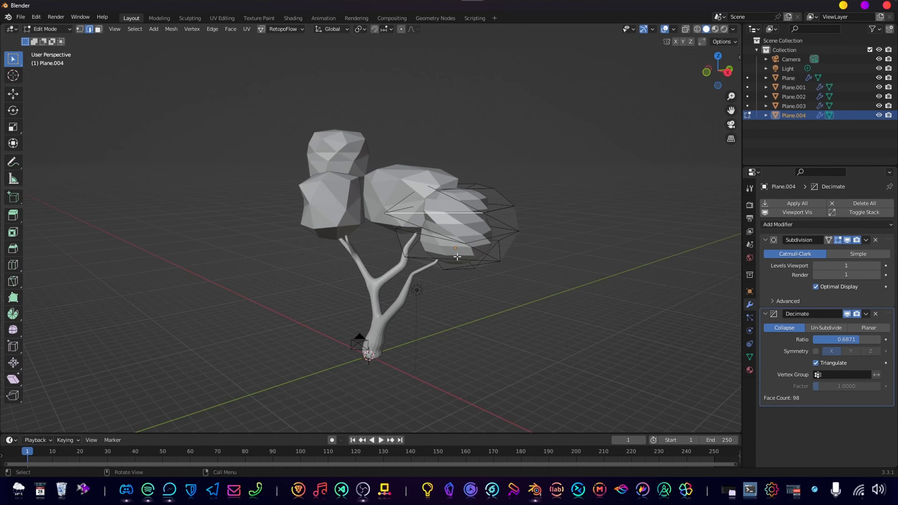
pyautogui.moveTo(562, 283); pyautogui.dragTo(525, 257, button='middle')
pyautogui.press('s')
pyautogui.click(543, 269)
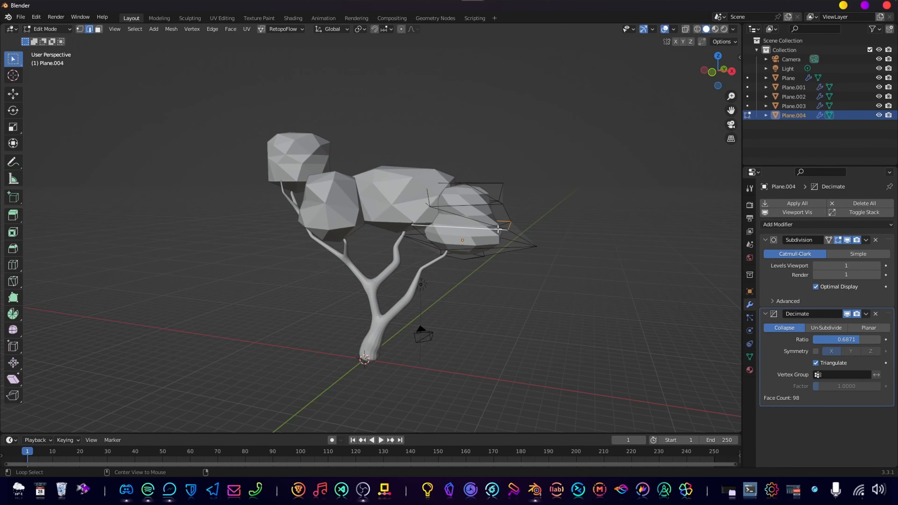
pyautogui.press('s')
pyautogui.click(549, 238)
# Scale the right block's upper edge loop outward and its middle loop to about 0.64, and return to Object Mode.
pyautogui.press('s')
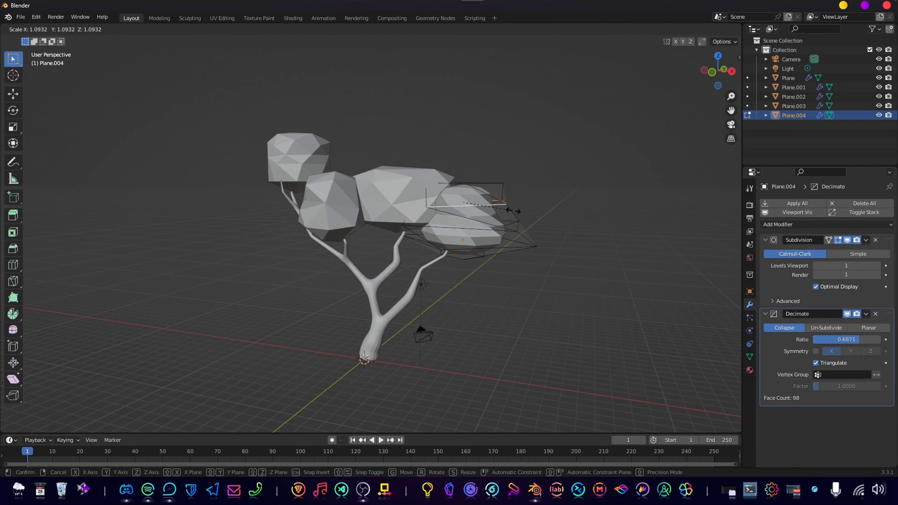
pyautogui.click(529, 214)
pyautogui.moveTo(454, 223); pyautogui.dragTo(477, 217, button='middle')
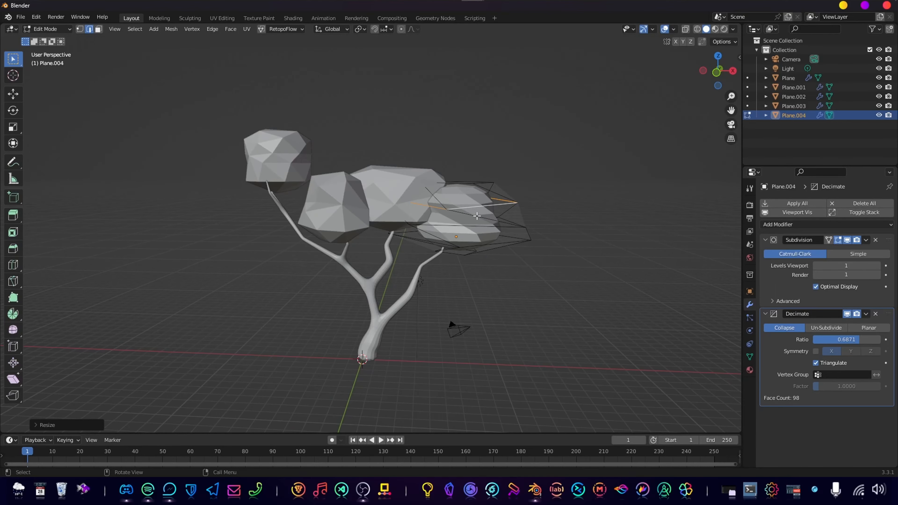
pyautogui.click(478, 217)
pyautogui.press('s')
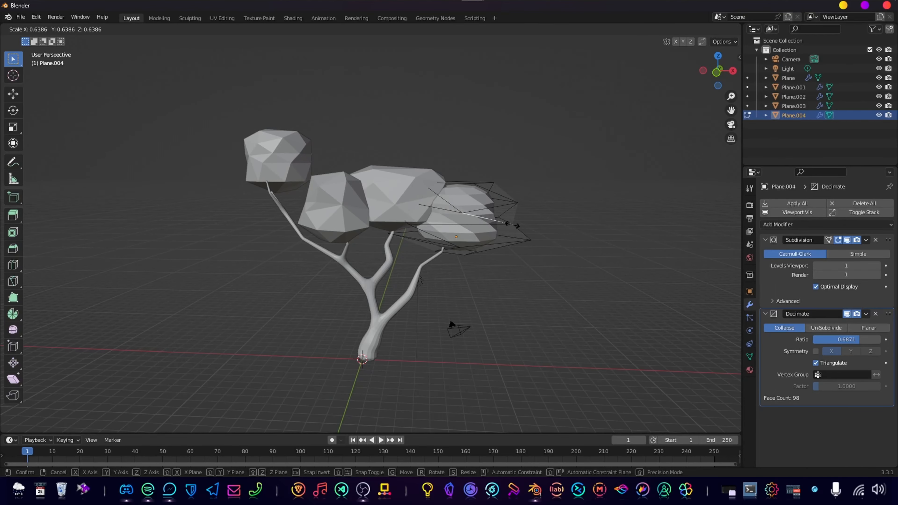
pyautogui.click(516, 226)
pyautogui.press('Tab')
# Duplicate the foliage block on the left branch tip and move the copy about -2.9 m in Y.
pyautogui.scroll(-5, 499, 255)
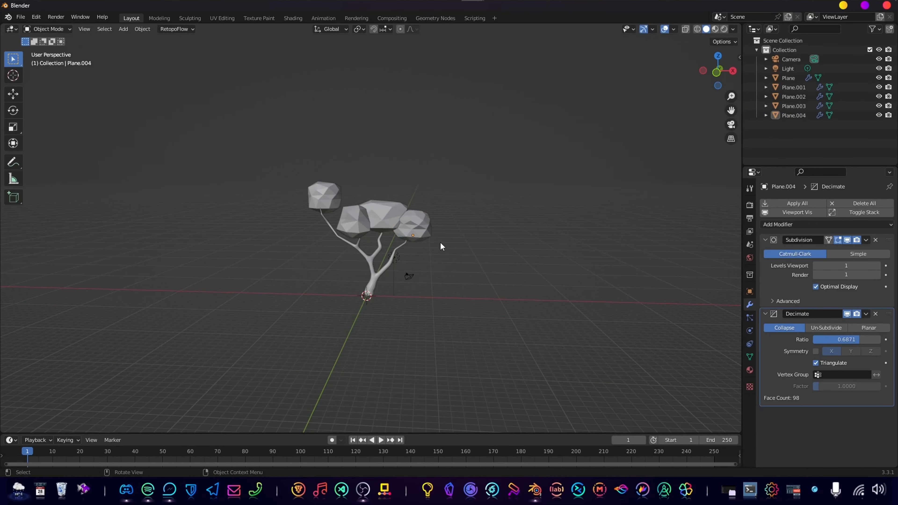
pyautogui.scroll(4, 432, 236)
pyautogui.moveTo(408, 222); pyautogui.dragTo(261, 203, button='middle')
pyautogui.scroll(2, 332, 226)
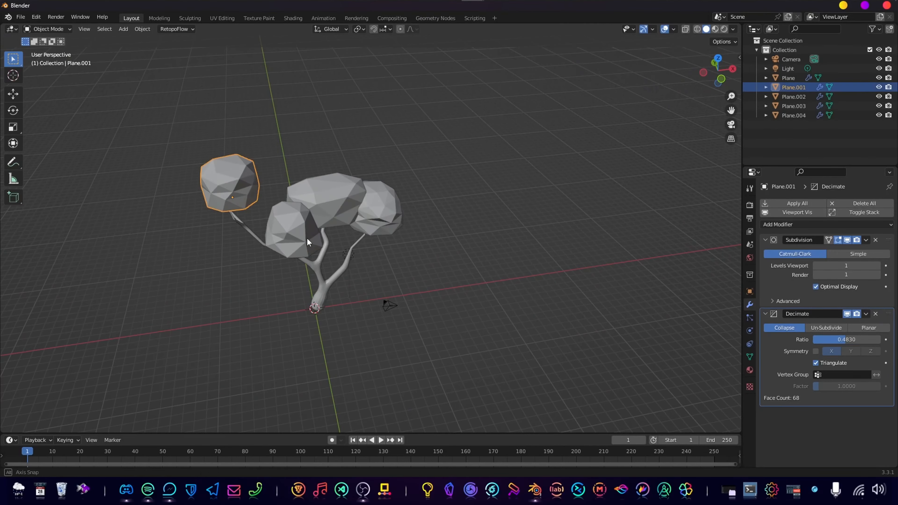
pyautogui.moveTo(307, 237); pyautogui.dragTo(324, 218, button='middle')
pyautogui.scroll(3, 324, 218)
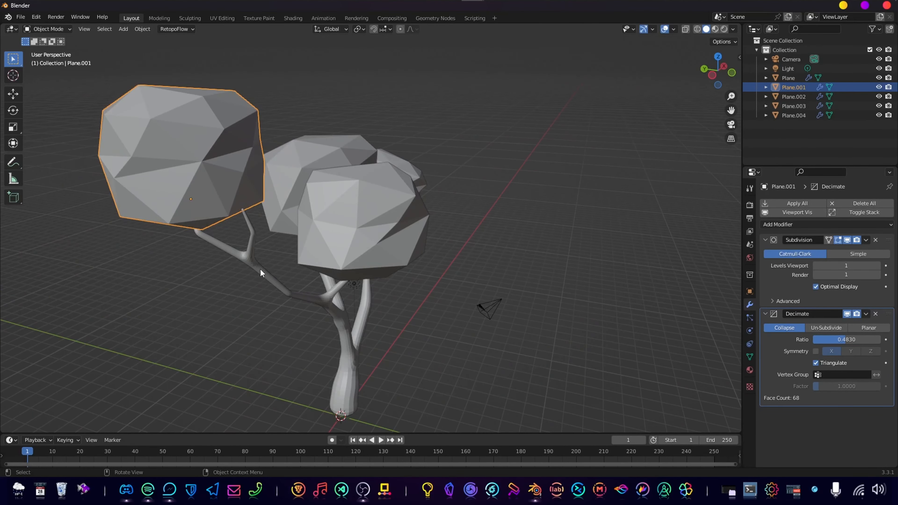
pyautogui.moveTo(242, 264); pyautogui.dragTo(328, 228, button='middle')
pyautogui.hotkey('shift', 'd')
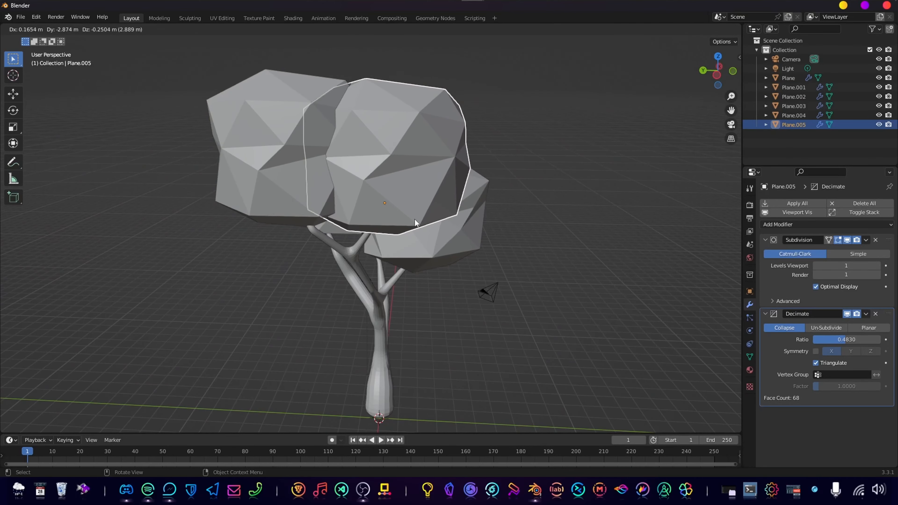
pyautogui.click(417, 220)
# Flatten the duplicated left foliage block along the Z axis and stretch it along the X axis.
pyautogui.moveTo(417, 220); pyautogui.dragTo(321, 238, button='middle')
pyautogui.keyDown('shift'); pyautogui.moveTo(248, 219); pyautogui.dragTo(297, 197, button='middle'); pyautogui.keyUp('shift')
pyautogui.press('s')
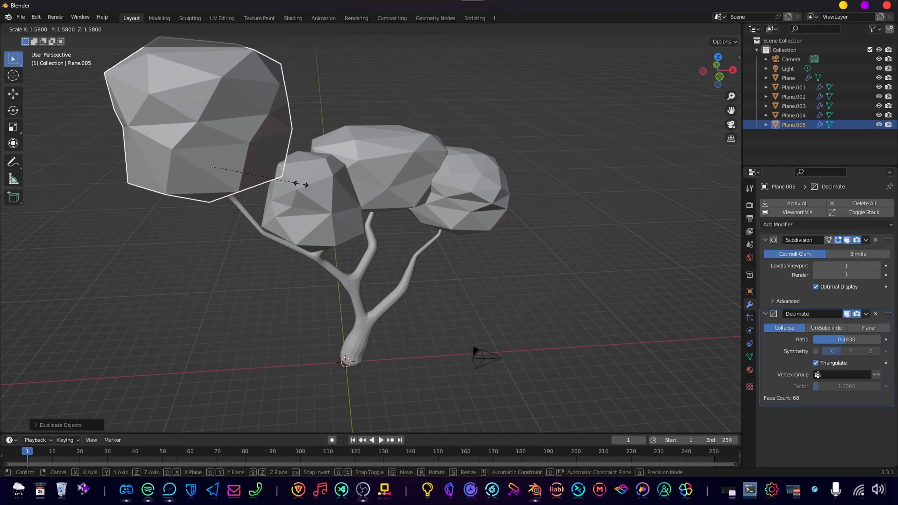
pyautogui.press('z')
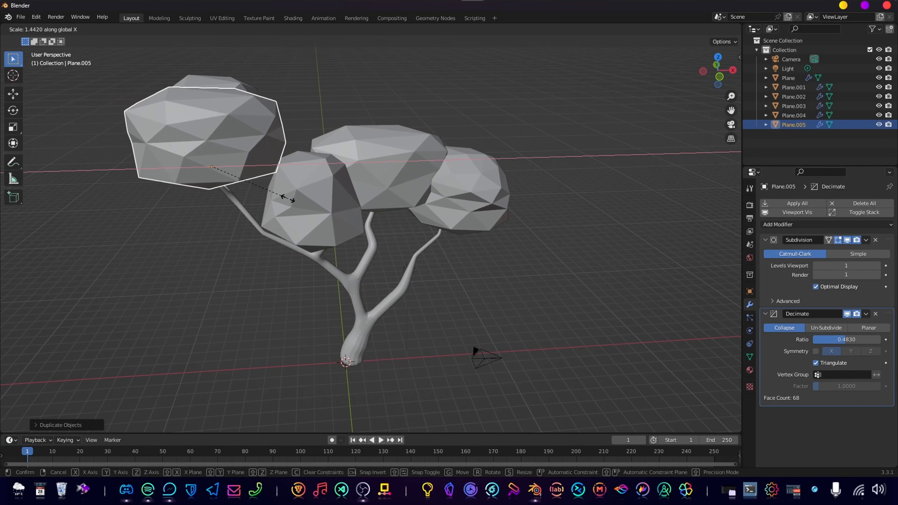
pyautogui.click(277, 193)
# Move the round left foliage block about -7 m along Y and the stretched copy about 2.9 m along Y.
pyautogui.moveTo(278, 194); pyautogui.dragTo(346, 283, button='middle')
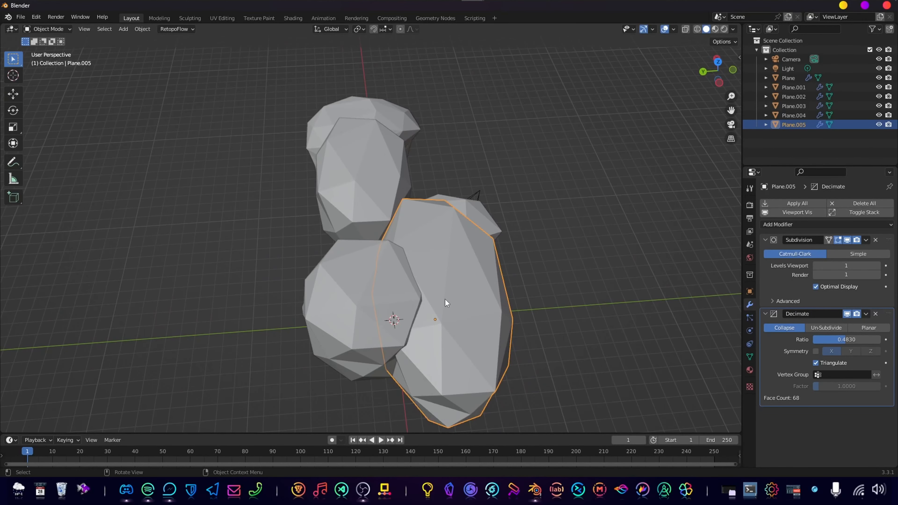
pyautogui.click(370, 296)
pyautogui.press('g')
pyautogui.press('y')
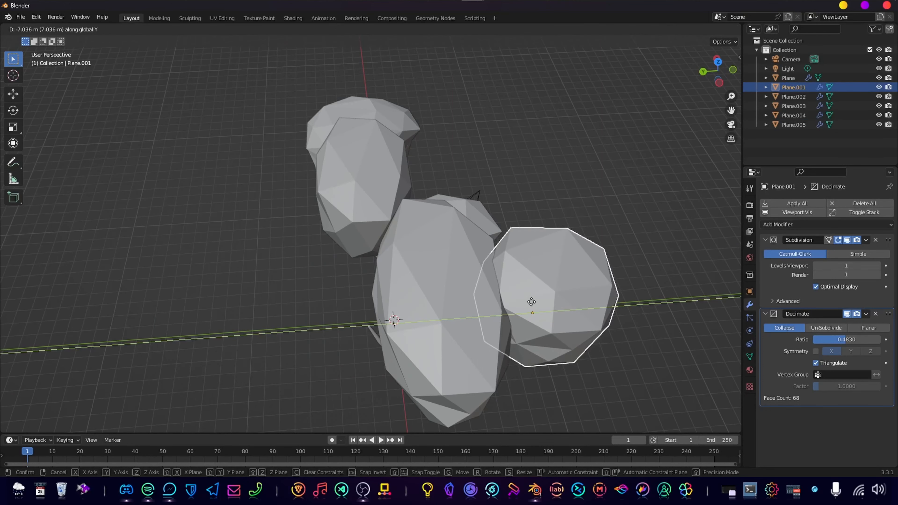
pyautogui.click(531, 302)
pyautogui.click(456, 301)
pyautogui.press('g')
pyautogui.press('y')
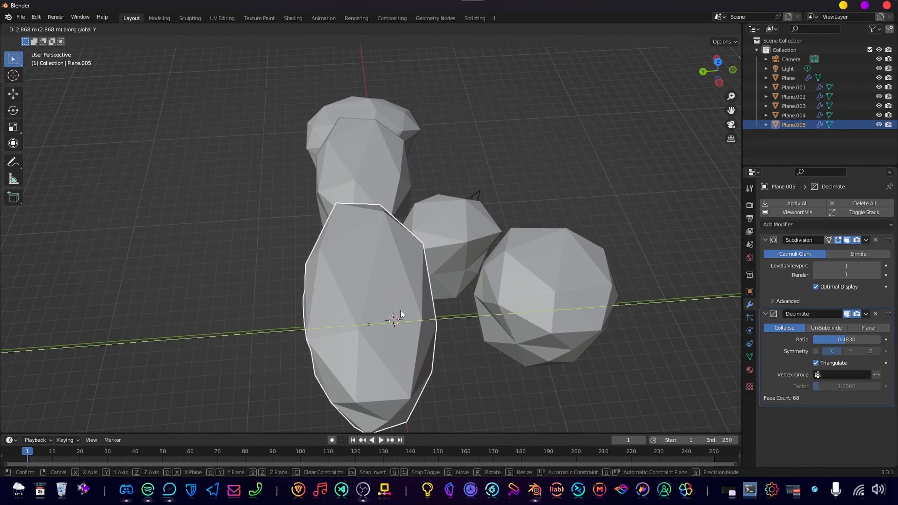
pyautogui.click(402, 314)
# Rotate the stretched foliage block as seen from above and widen it along the Y axis.
pyautogui.press('r')
pyautogui.click(431, 341)
pyautogui.press('s')
pyautogui.press('y')
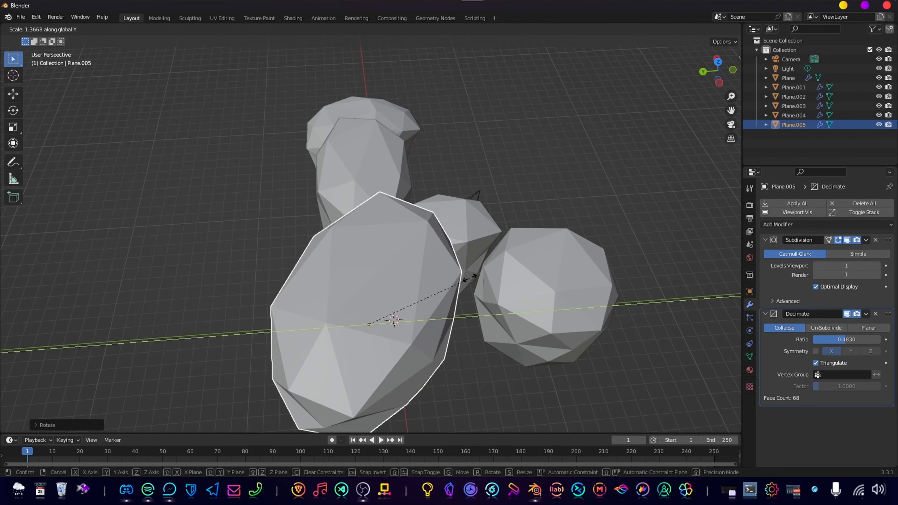
pyautogui.click(530, 273)
# Move the round foliage block back against the stretched one above the left branch tip.
pyautogui.moveTo(529, 273); pyautogui.dragTo(478, 126, button='middle')
pyautogui.click(502, 173)
pyautogui.press('g')
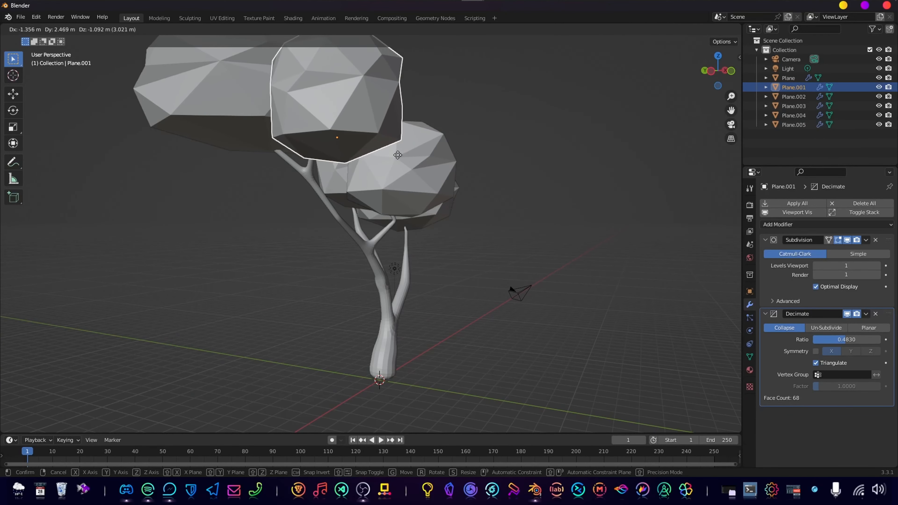
pyautogui.click(397, 155)
pyautogui.moveTo(398, 156); pyautogui.dragTo(424, 184, button='middle')
pyautogui.press('g')
pyautogui.click(518, 157)
# Scale the stretched foliage block down and rotate it about the Z axis.
pyautogui.click(313, 146)
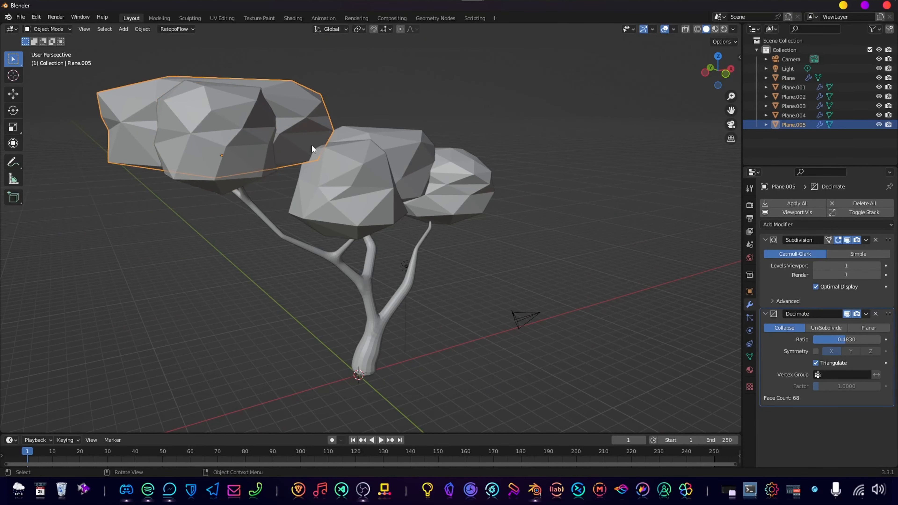
pyautogui.moveTo(313, 146); pyautogui.dragTo(298, 200, button='middle')
pyautogui.press('s')
pyautogui.click(396, 157)
pyautogui.press('r')
pyautogui.press('z')
pyautogui.click(379, 256)
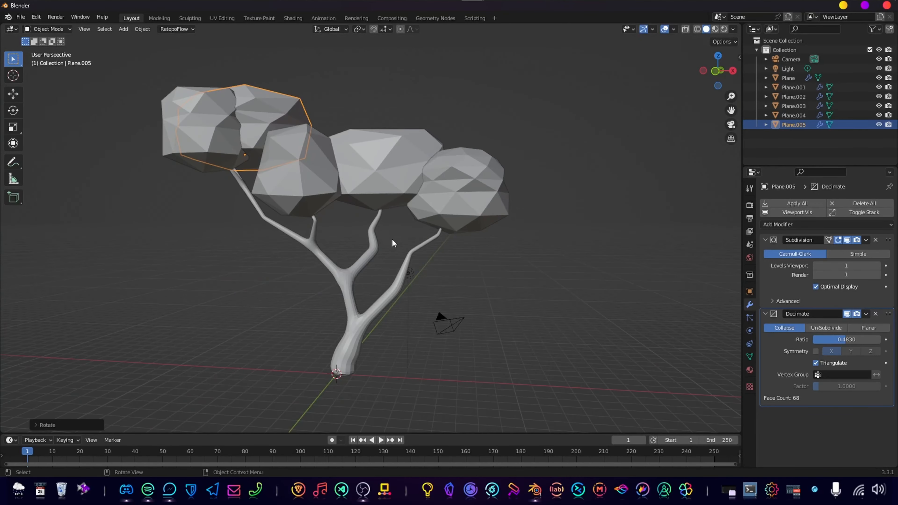
# Shift the foliage block over the short left-middle branch slightly to sit better on its tip.
pyautogui.moveTo(392, 238); pyautogui.dragTo(317, 216, button='middle')
pyautogui.click(483, 328)
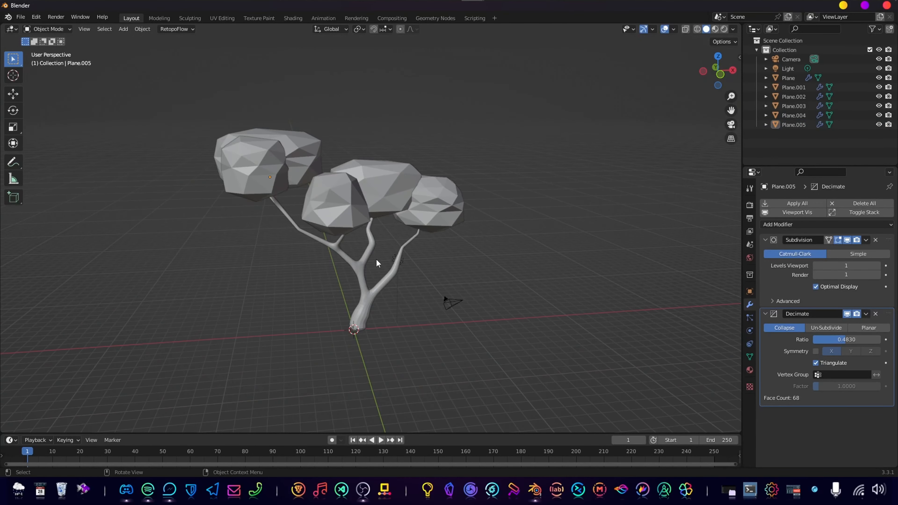
pyautogui.moveTo(376, 260)
pyautogui.mouseDown(button='middle')
pyautogui.moveTo(369, 247)
pyautogui.moveTo(387, 267)
pyautogui.mouseUp(button='middle')
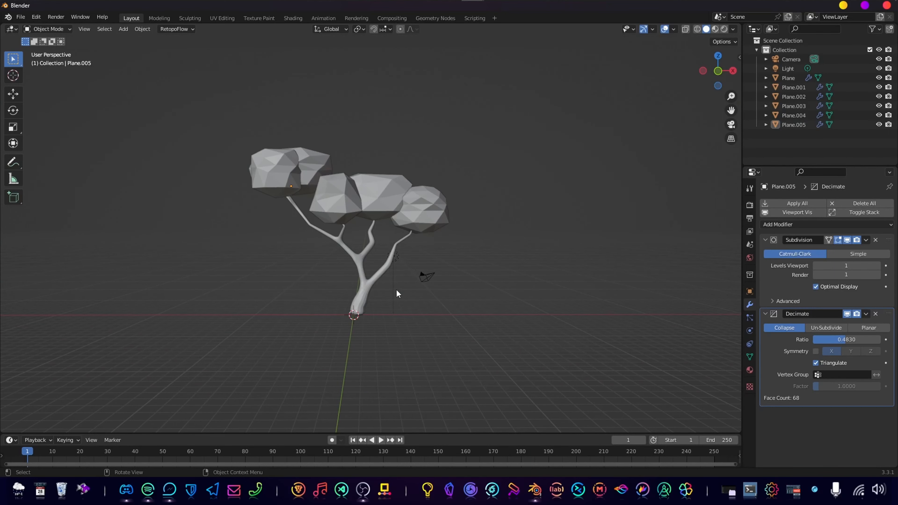
pyautogui.scroll(4, 395, 289)
pyautogui.scroll(-1, 385, 225)
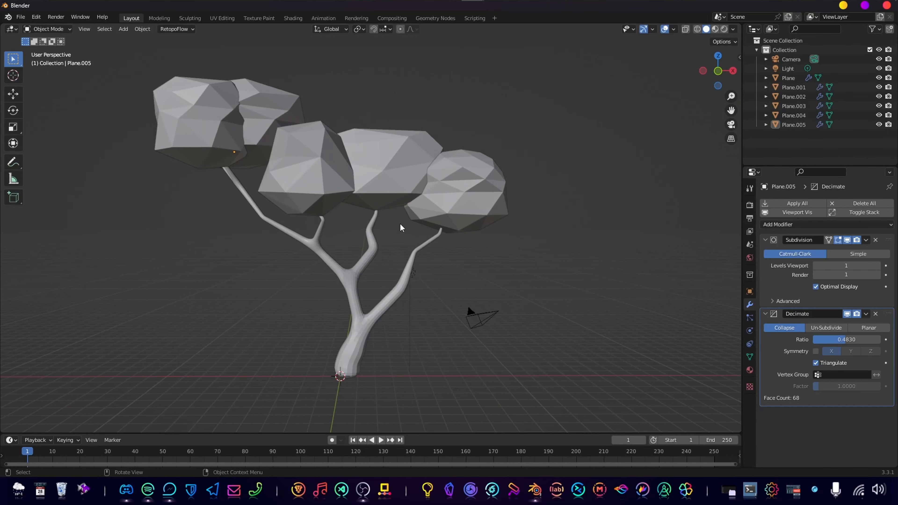
pyautogui.click(316, 189)
pyautogui.press('g')
pyautogui.click(326, 192)
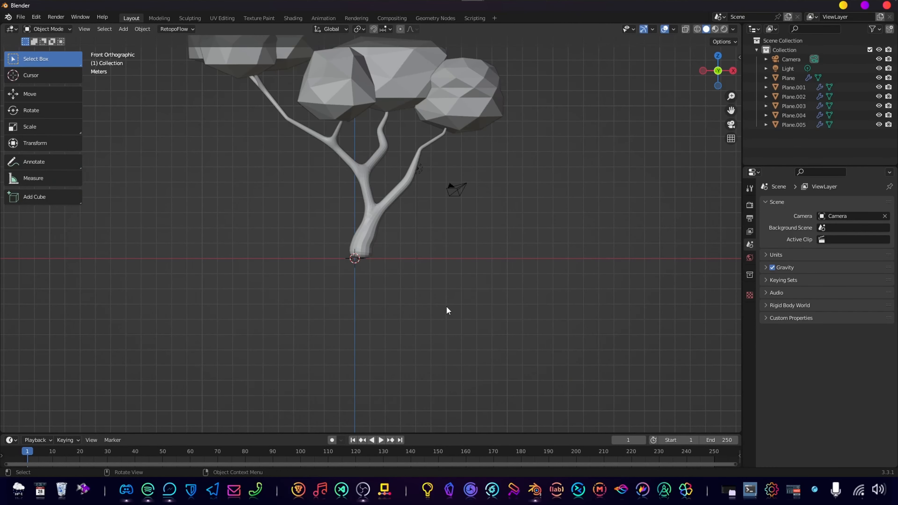
# Add a cylinder mesh at the base of the tree trunk.
pyautogui.scroll(-2, 569, 315)
pyautogui.keyDown('shift'); pyautogui.moveTo(471, 255); pyautogui.dragTo(479, 282, button='middle'); pyautogui.keyUp('shift')
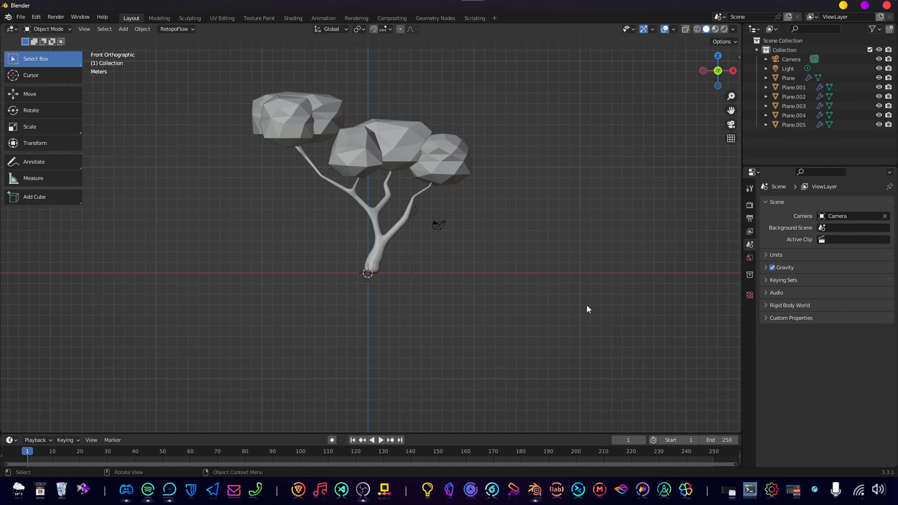
pyautogui.hotkey('shift', 'a')
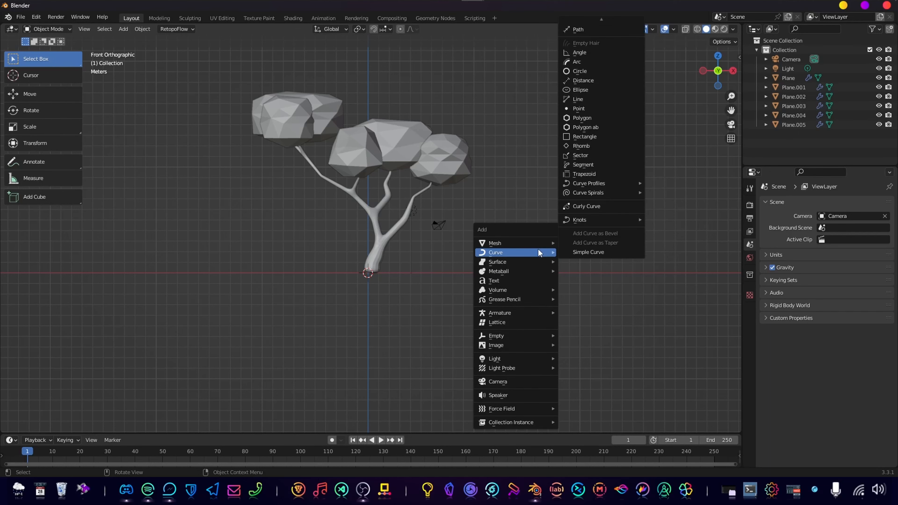
pyautogui.moveTo(525, 242)
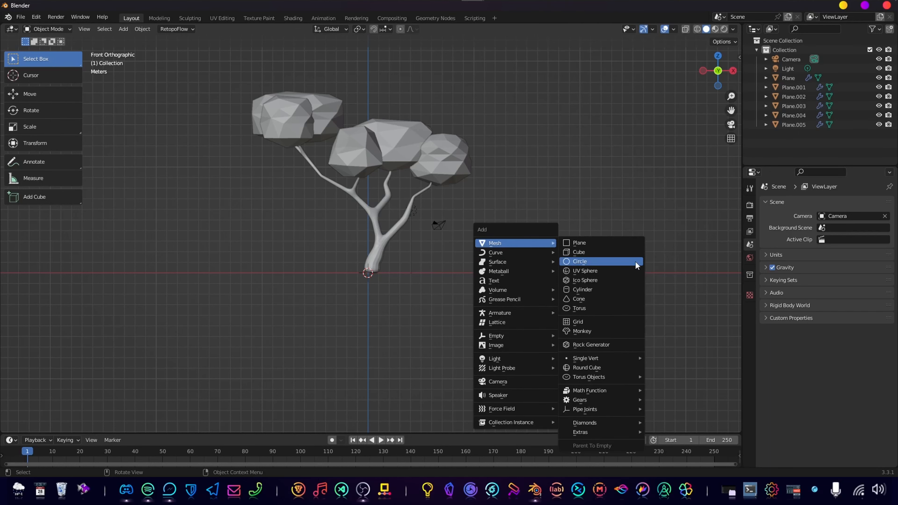
pyautogui.click(616, 289)
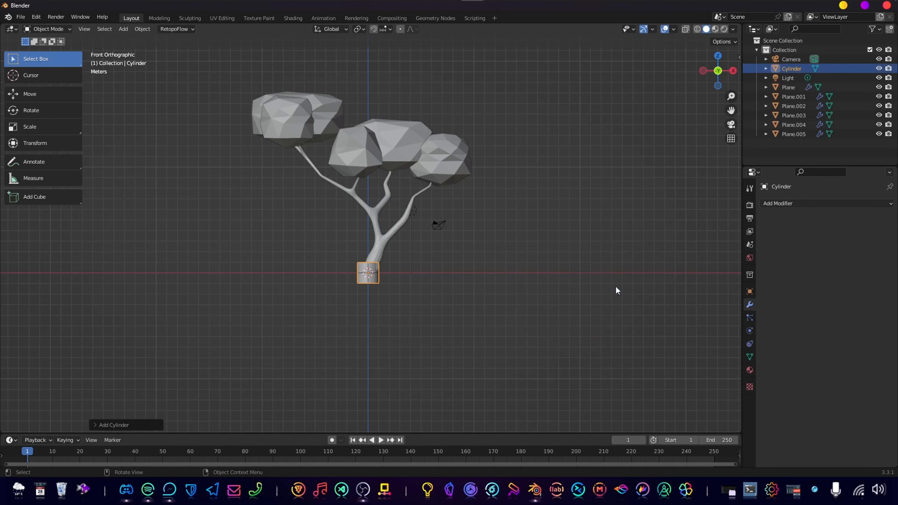
# Move the new cylinder down along the Z axis and scale it up to several times its size.
pyautogui.moveTo(460, 280); pyautogui.dragTo(427, 286, button='middle')
pyautogui.press('g')
pyautogui.press('z')
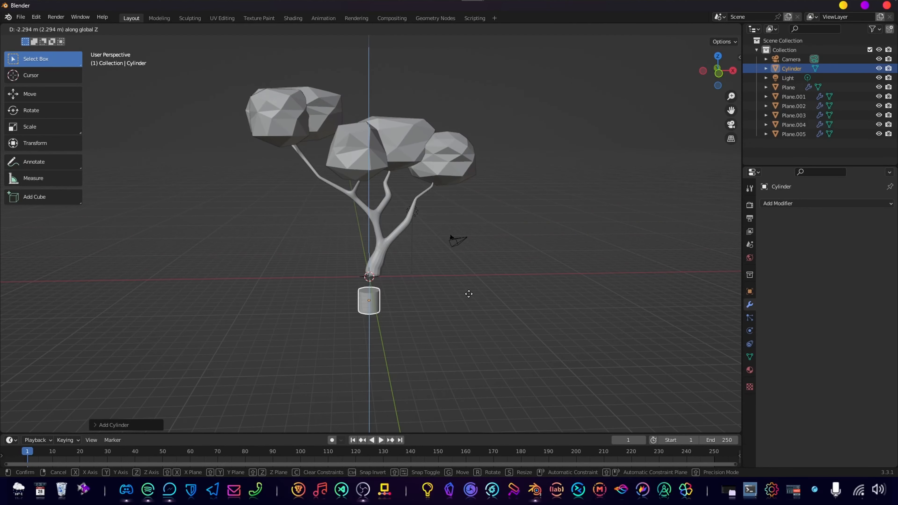
pyautogui.click(459, 284)
pyautogui.press('s')
pyautogui.click(580, 297)
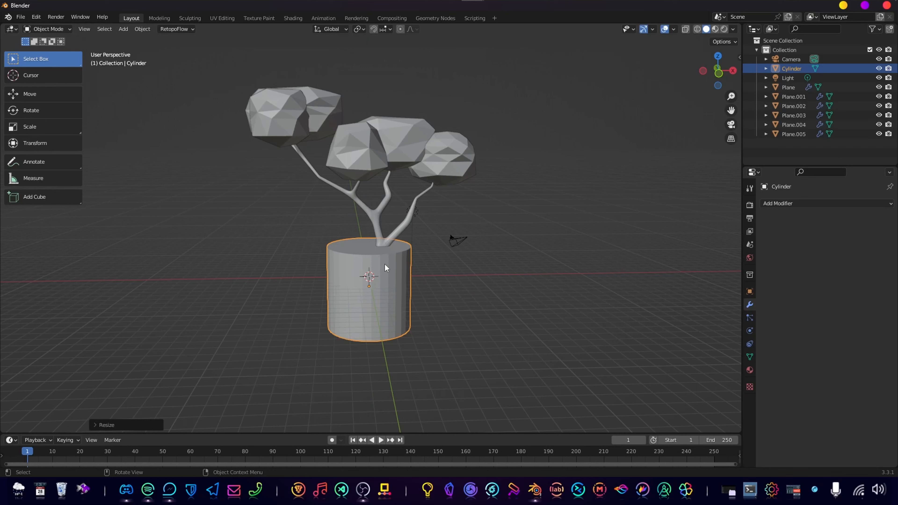
# Enlarge the cylinder until it is far wider than the trees' foliage and lower it along Z beneath the trunk.
pyautogui.press('g')
pyautogui.press('z')
pyautogui.click(402, 286)
pyautogui.press('s')
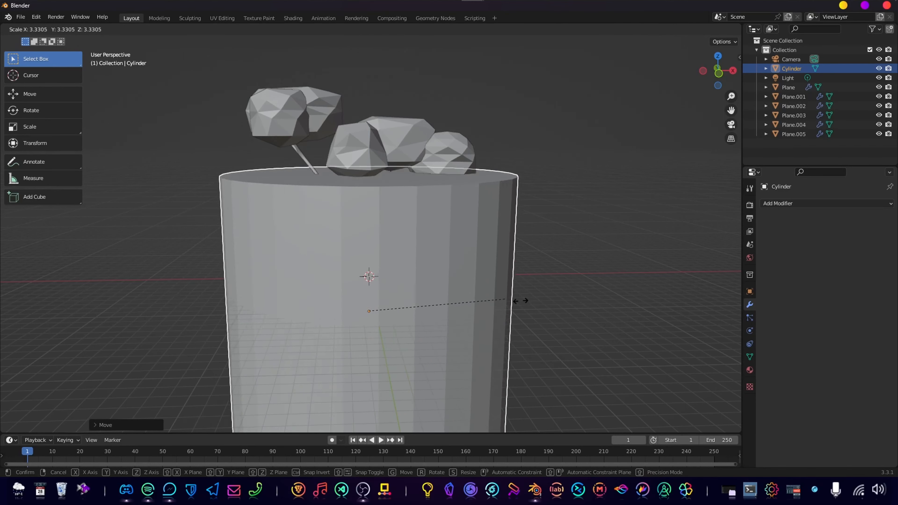
pyautogui.click(633, 291)
pyautogui.scroll(-4, 516, 264)
pyautogui.press('g')
pyautogui.press('z')
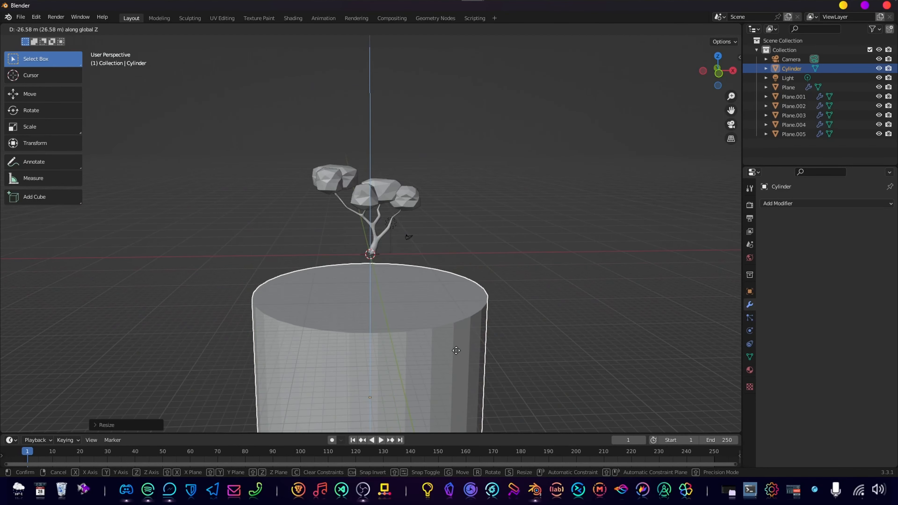
pyautogui.click(460, 329)
# Scale the cylinder down to about the tree's overall width and raise it along Z to meet the trunk base.
pyautogui.moveTo(426, 296); pyautogui.dragTo(547, 307, button='middle')
pyautogui.press('s')
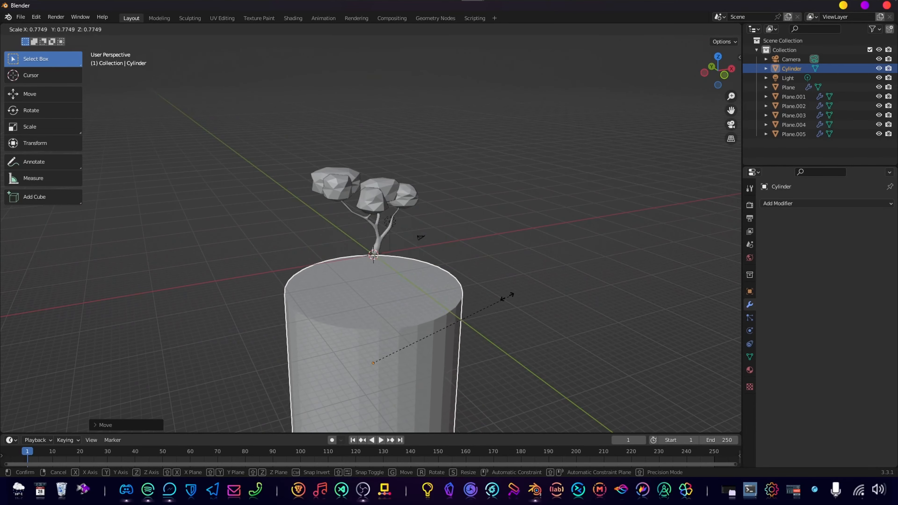
pyautogui.click(485, 255)
pyautogui.press('s')
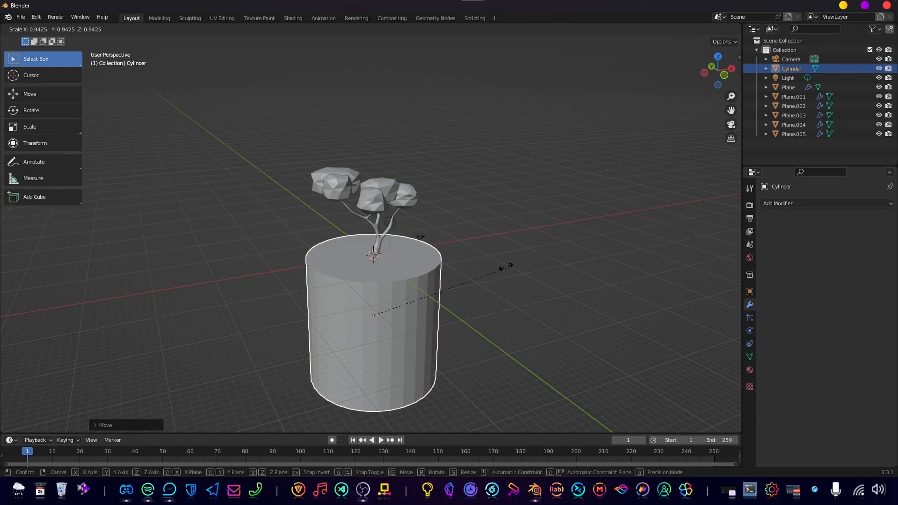
pyautogui.click(480, 270)
pyautogui.press('g')
pyautogui.press('z')
pyautogui.click(484, 257)
# Shorten the cylinder along the Z axis and move it up so its top face touches the trunk base.
pyautogui.moveTo(469, 267); pyautogui.dragTo(444, 256, button='middle')
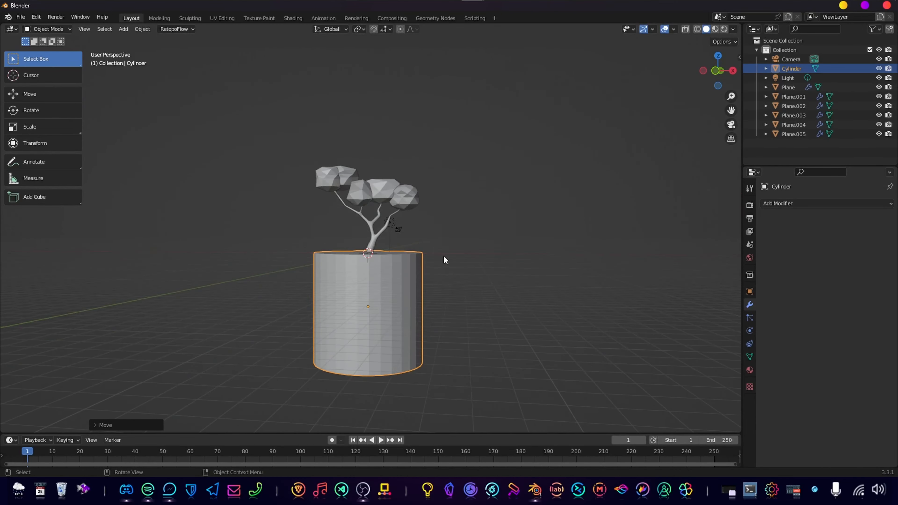
pyautogui.press('s')
pyautogui.press('z')
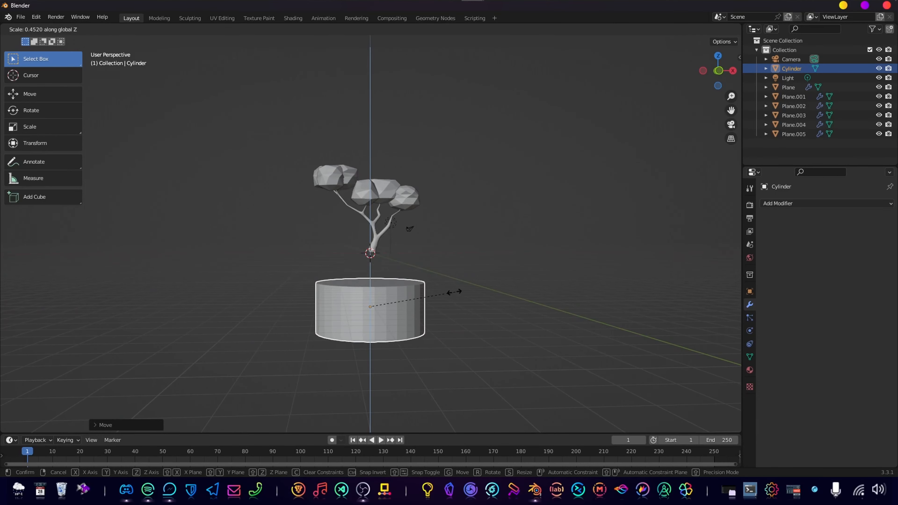
pyautogui.click(458, 290)
pyautogui.press('g')
pyautogui.press('z')
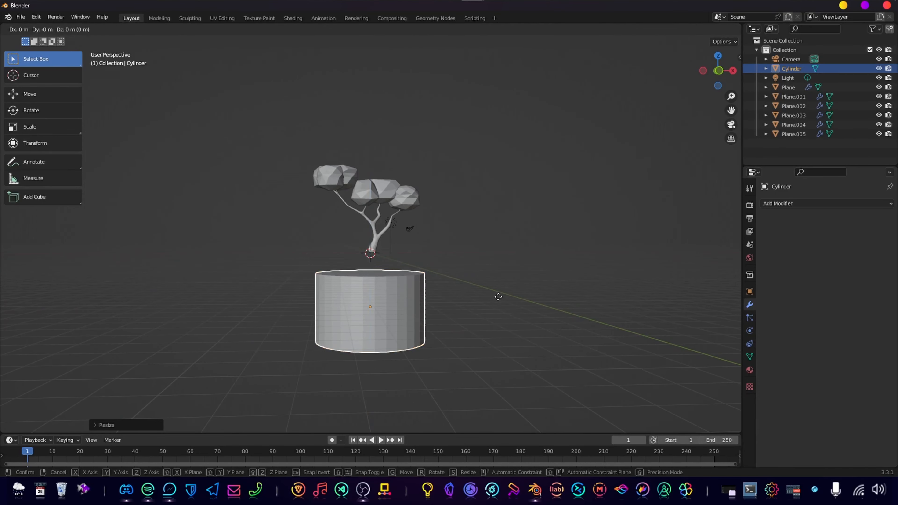
pyautogui.click(507, 273)
# Select only the cylinder's bottom face in Edit Mode and scale it down to taper the body, then return to Object Mode.
pyautogui.moveTo(507, 275); pyautogui.dragTo(419, 260, button='middle')
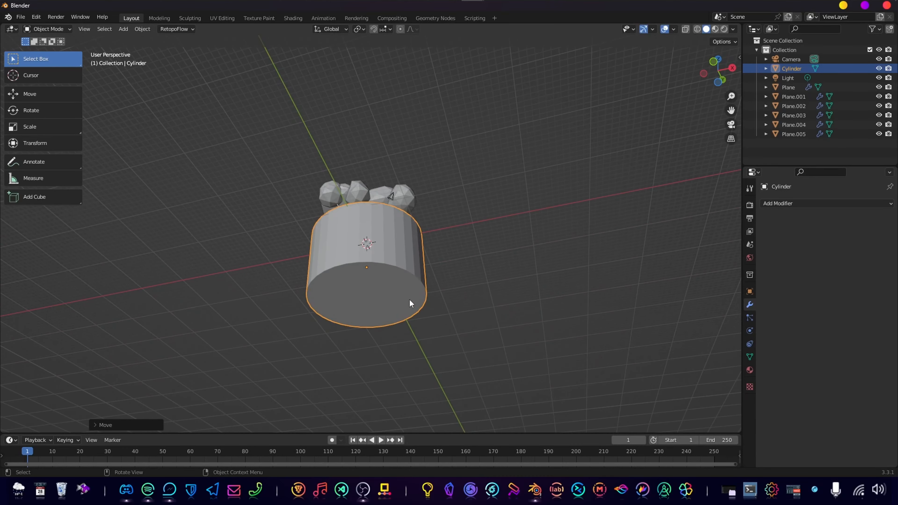
pyautogui.press('Tab')
pyautogui.moveTo(409, 300); pyautogui.dragTo(395, 345, button='middle')
pyautogui.hotkey('alt', 'a')
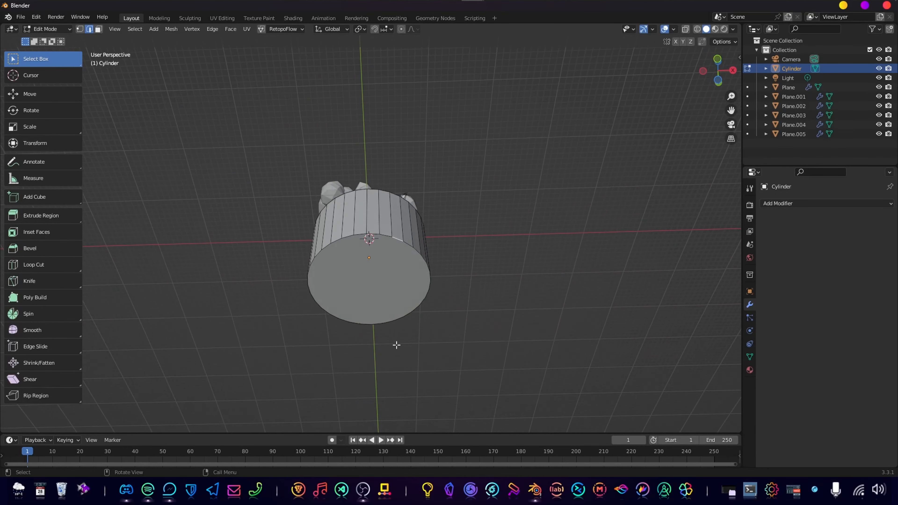
pyautogui.press('3')
pyautogui.click(378, 275)
pyautogui.moveTo(428, 308); pyautogui.dragTo(433, 353, button='middle')
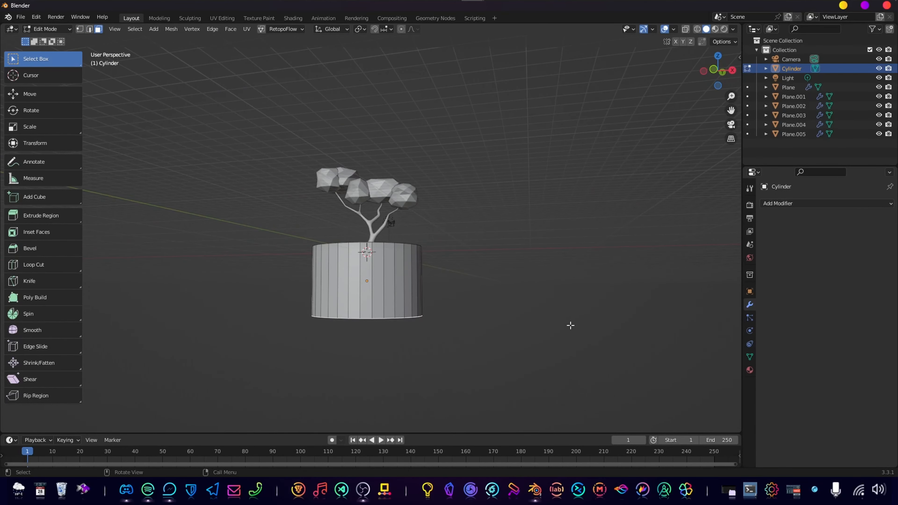
pyautogui.moveTo(570, 325); pyautogui.dragTo(495, 323, button='middle')
pyautogui.press('s')
pyautogui.click(421, 315)
pyautogui.moveTo(420, 314); pyautogui.dragTo(419, 340, button='middle')
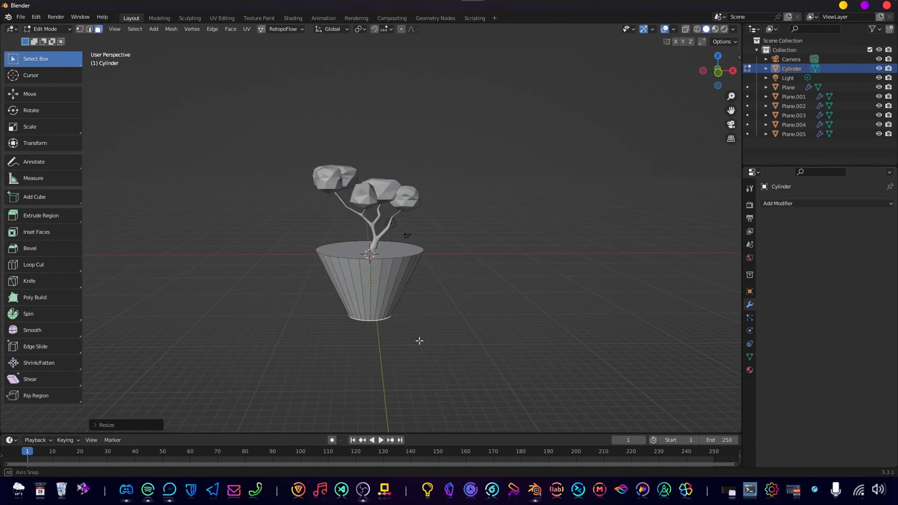
pyautogui.scroll(2, 442, 318)
pyautogui.press('Tab')
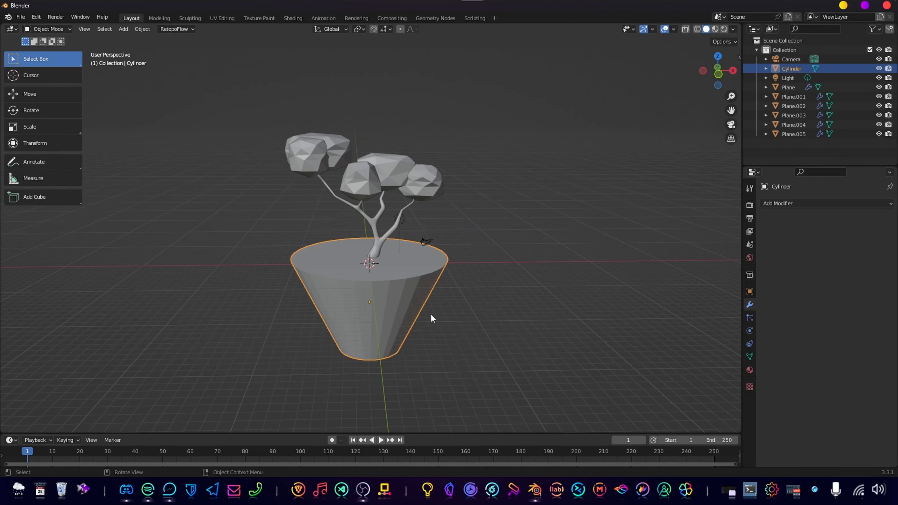
# Put the tapered cylinder in Sculpt Mode and voxel-remesh it with a voxel size of 0.0220 m.
pyautogui.scroll(-2, 414, 311)
pyautogui.scroll(3, 369, 299)
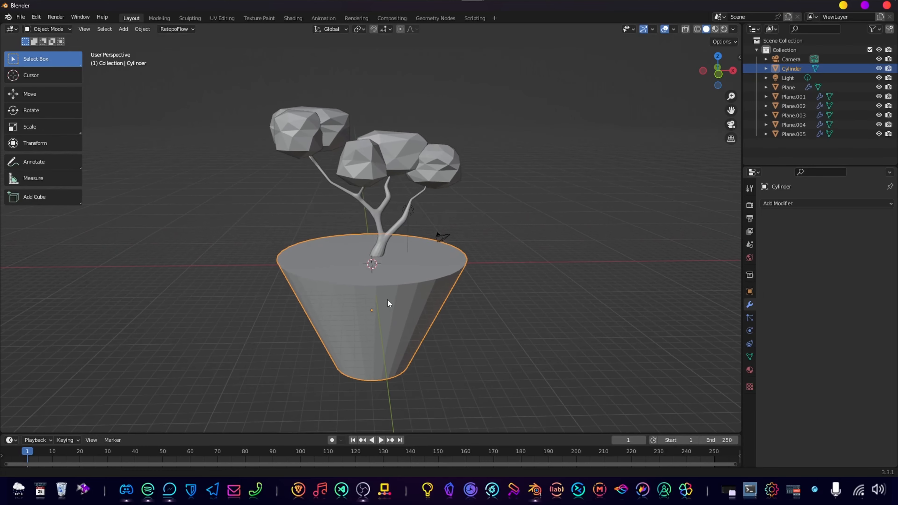
pyautogui.moveTo(377, 294); pyautogui.dragTo(451, 255, button='middle')
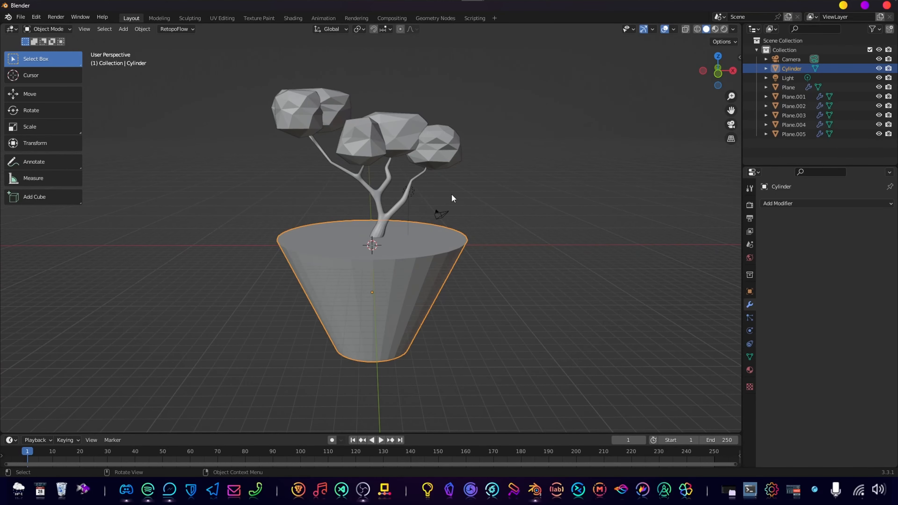
pyautogui.hotkey('ctrl', 'Tab')
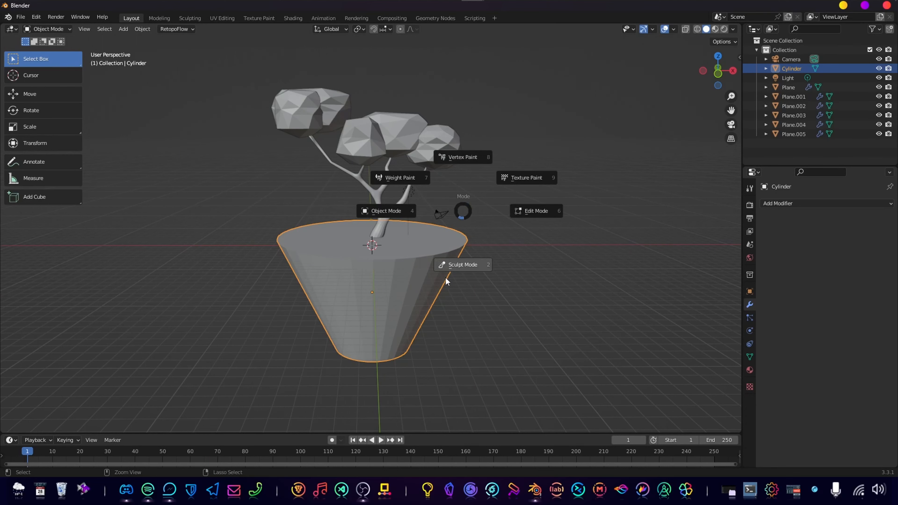
pyautogui.click(445, 281)
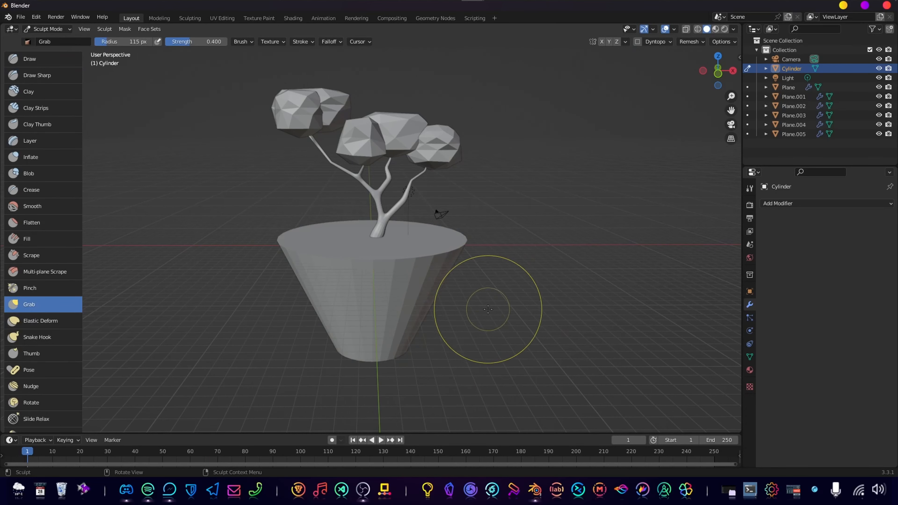
pyautogui.press('r')
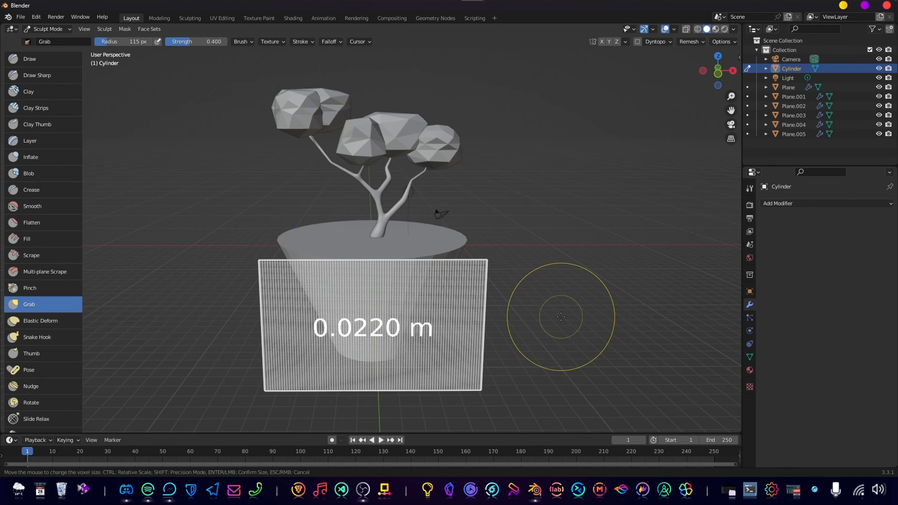
pyautogui.click(561, 316)
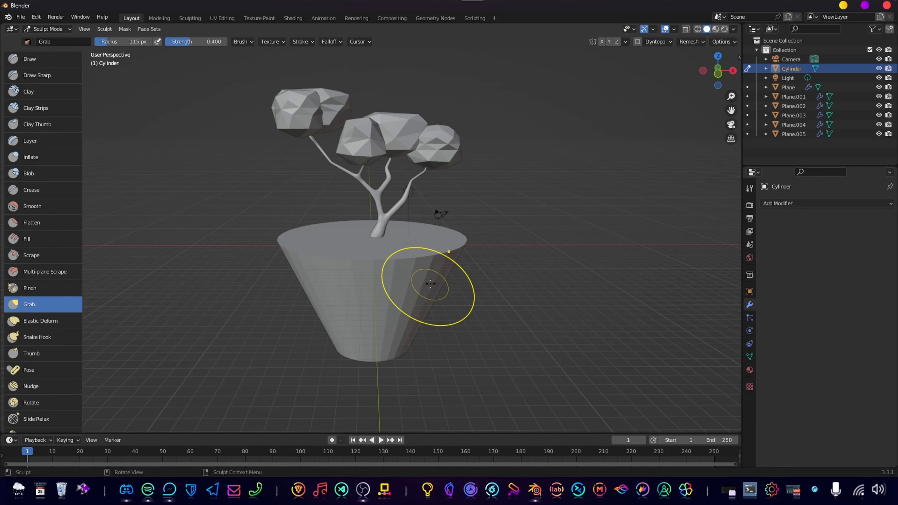
pyautogui.moveTo(361, 301)
pyautogui.mouseDown(button='middle')
pyautogui.moveTo(371, 297)
pyautogui.moveTo(405, 324)
pyautogui.mouseUp(button='middle')
pyautogui.scroll(5, 379, 293)
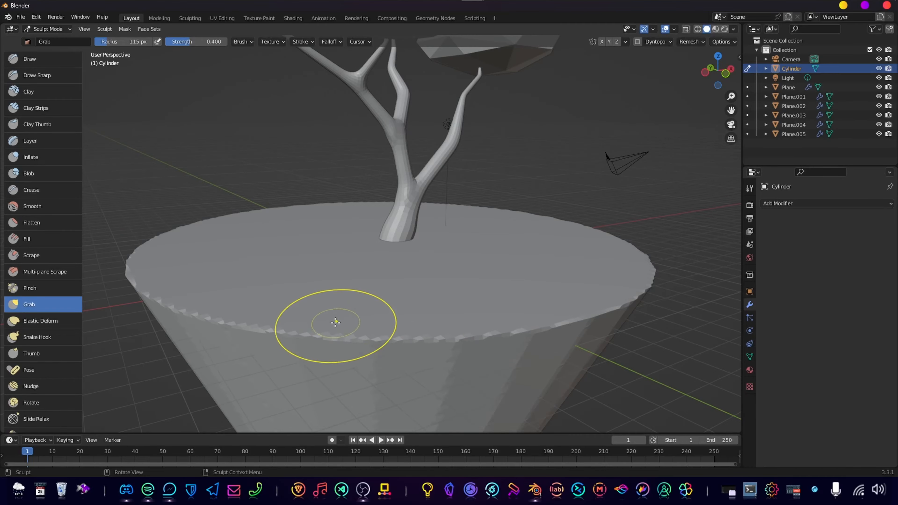
# Examine the remeshed cylinder's topology in Edit Mode on its top and sides.
pyautogui.scroll(-4, 379, 310)
pyautogui.hotkey('ctrl', 'Tab')
pyautogui.click(410, 295)
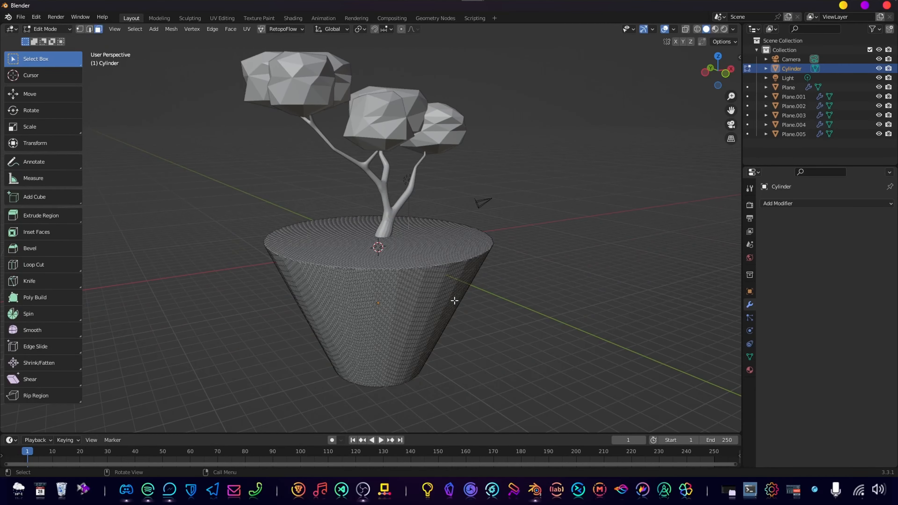
pyautogui.scroll(4, 386, 289)
pyautogui.scroll(4, 386, 290)
pyautogui.moveTo(415, 290); pyautogui.dragTo(442, 283, button='middle')
pyautogui.scroll(-5, 428, 319)
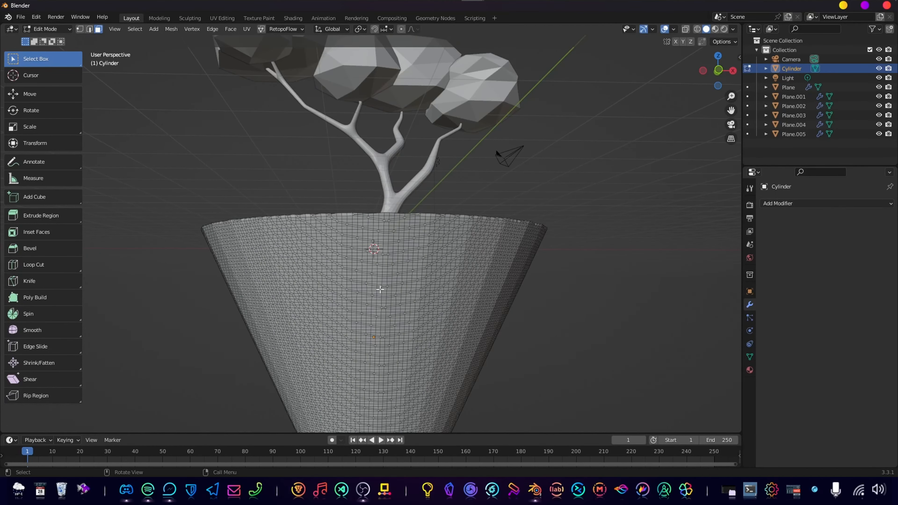
pyautogui.scroll(-4, 422, 338)
# Switch the remeshed cylinder back to Sculpt Mode.
pyautogui.hotkey('ctrl', 'Tab')
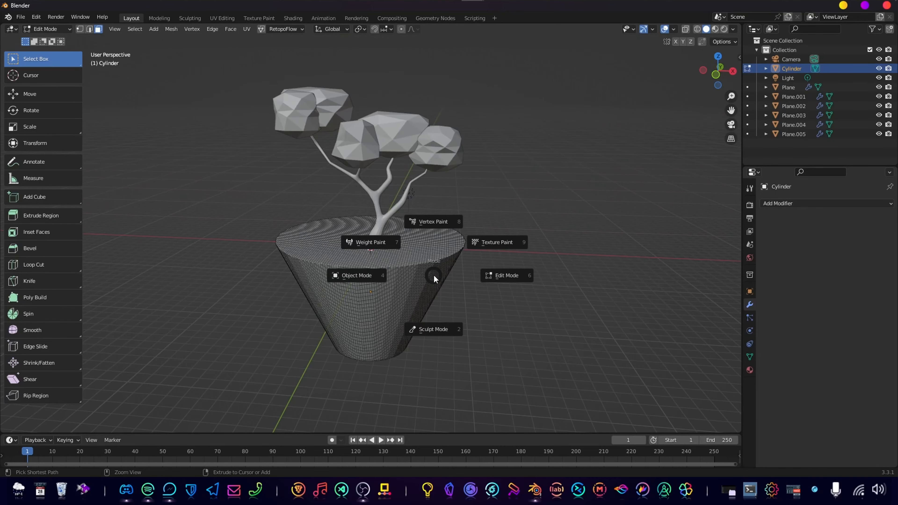
pyautogui.click(326, 273)
pyautogui.hotkey('ctrl', 'Tab')
pyautogui.click(343, 301)
pyautogui.moveTo(397, 289); pyautogui.dragTo(411, 295, button='middle')
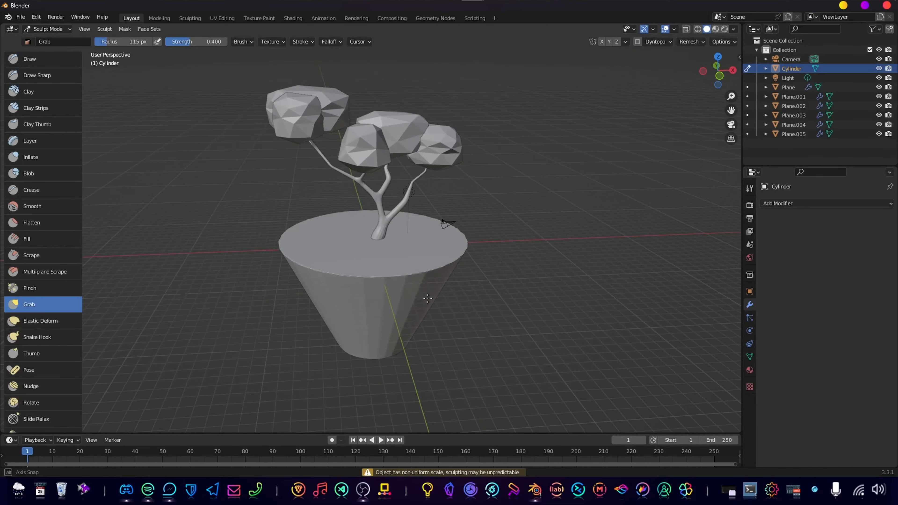
pyautogui.scroll(2, 408, 296)
pyautogui.scroll(-5, 409, 297)
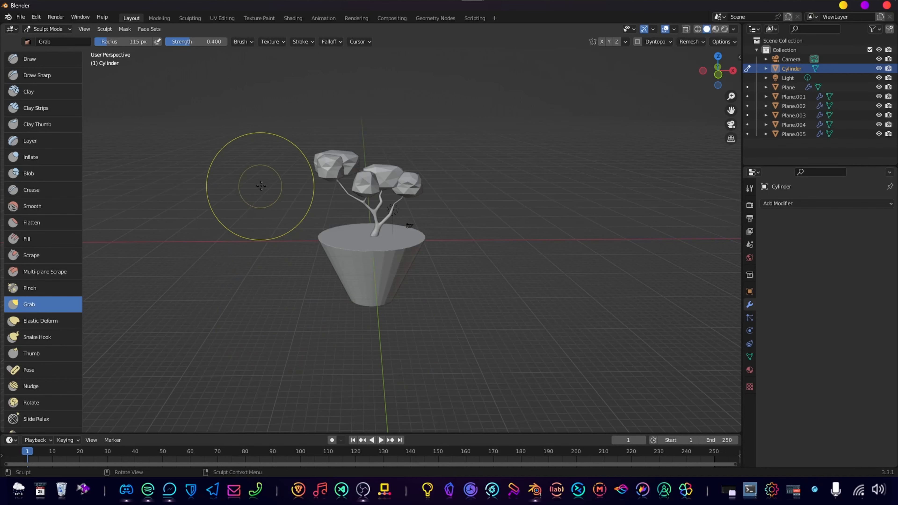
# Pull the cylinder's rim, sides and lower edge into an irregular outline with the Grab brush at 115 px radius and 0.400 strength.
pyautogui.moveTo(356, 254)
pyautogui.mouseDown(button='middle')
pyautogui.moveTo(356, 225)
pyautogui.moveTo(340, 246)
pyautogui.mouseUp(button='middle')
pyautogui.scroll(2, 348, 225)
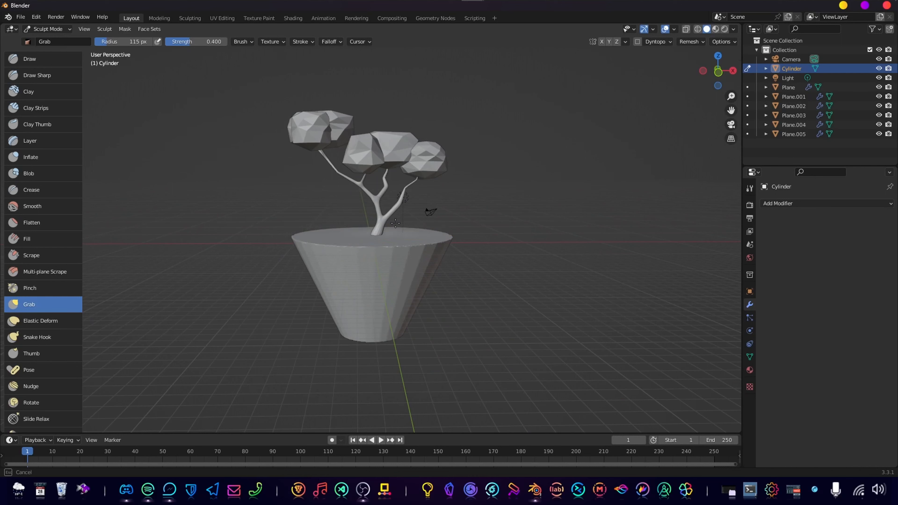
pyautogui.moveTo(399, 246); pyautogui.dragTo(404, 238)
pyautogui.moveTo(379, 333)
pyautogui.mouseDown()
pyautogui.moveTo(381, 304)
pyautogui.moveTo(424, 291)
pyautogui.mouseUp()
pyautogui.moveTo(328, 288); pyautogui.dragTo(339, 298)
pyautogui.moveTo(338, 299); pyautogui.dragTo(371, 321, button='middle')
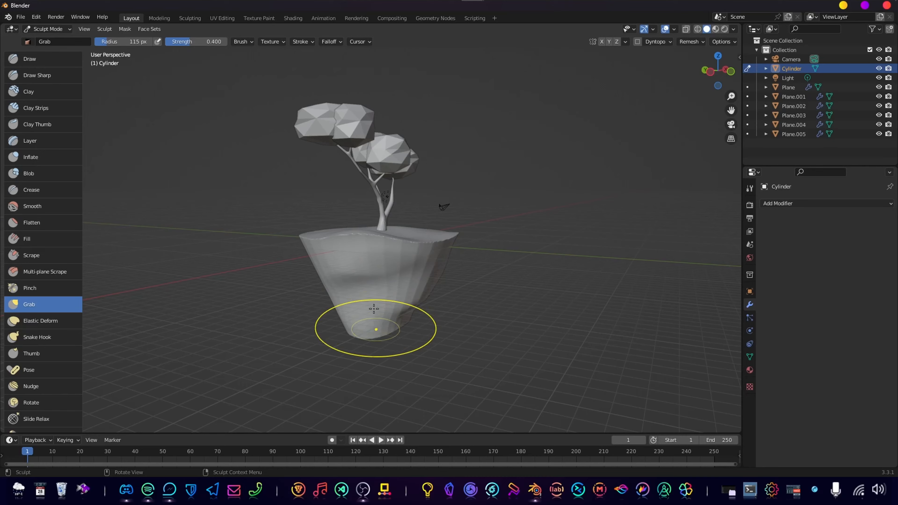
pyautogui.moveTo(374, 266); pyautogui.dragTo(354, 321, button='middle')
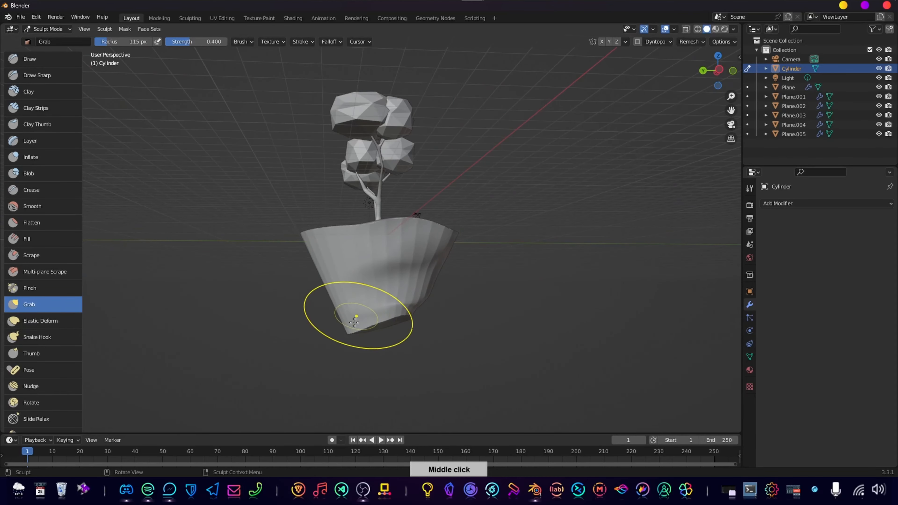
pyautogui.moveTo(360, 285); pyautogui.dragTo(364, 312, button='middle')
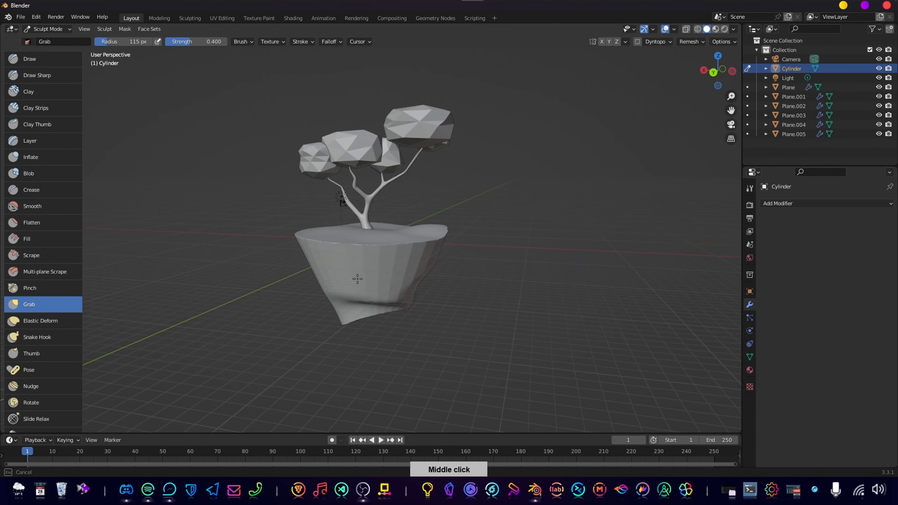
pyautogui.moveTo(358, 279)
pyautogui.mouseDown(button='middle')
pyautogui.moveTo(390, 272)
pyautogui.moveTo(375, 226)
pyautogui.moveTo(350, 272)
pyautogui.moveTo(457, 295)
pyautogui.mouseUp(button='middle')
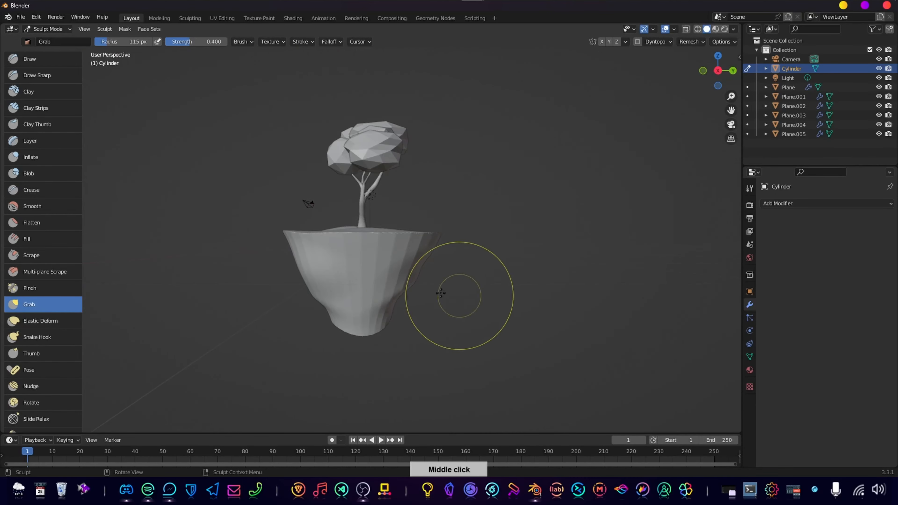
# Grab the middle of the island's walls inward and outward to form uneven hollows and bulges between rim and base.
pyautogui.moveTo(366, 305); pyautogui.dragTo(346, 295, button='middle')
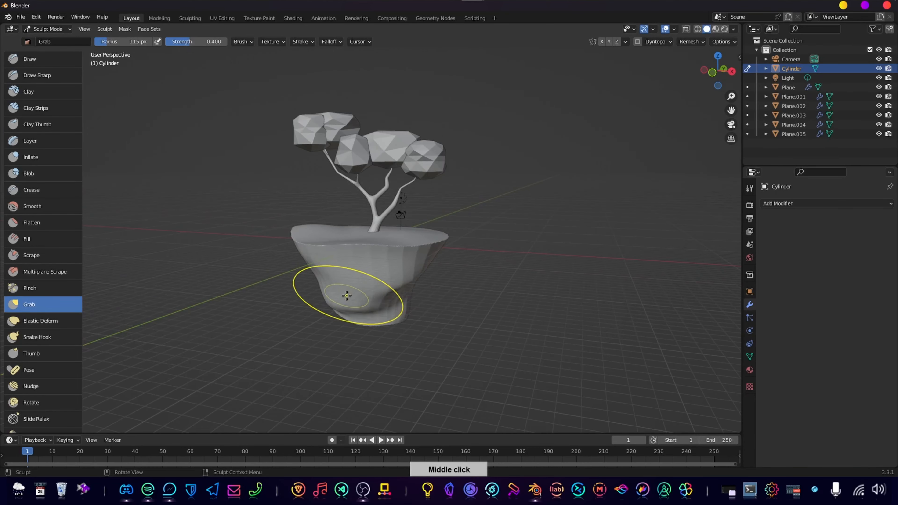
pyautogui.moveTo(363, 263); pyautogui.dragTo(380, 285, button='middle')
pyautogui.moveTo(357, 250); pyautogui.dragTo(357, 251, button='middle')
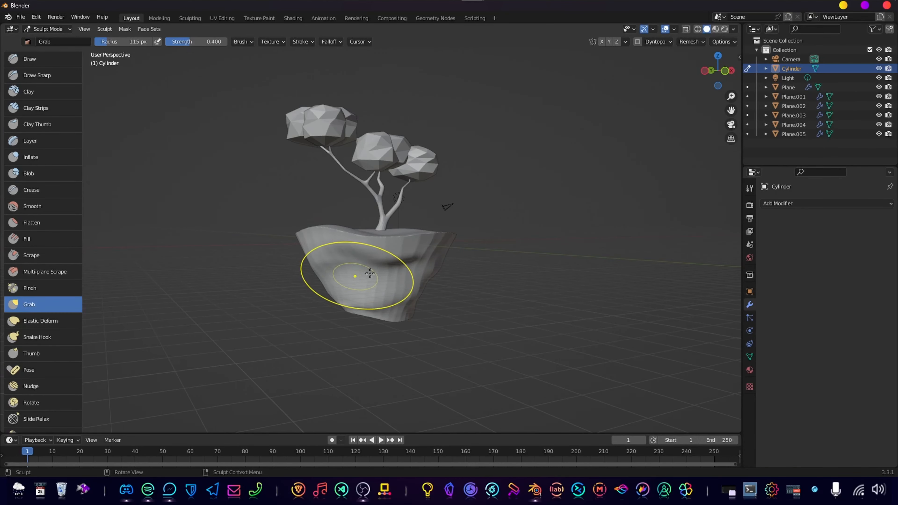
pyautogui.moveTo(353, 285); pyautogui.dragTo(354, 282)
pyautogui.moveTo(354, 282); pyautogui.dragTo(327, 293, button='middle')
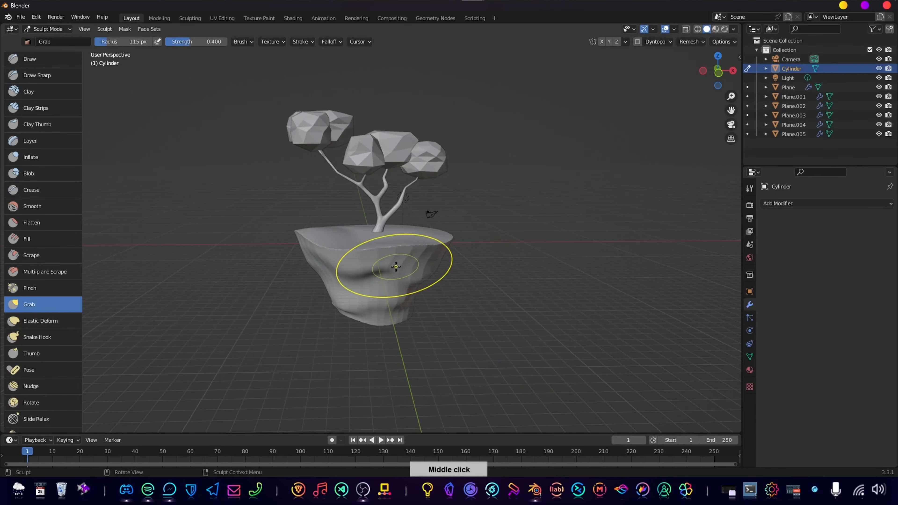
# Reshape the island's underside and soften the hard edge around its flat bottom.
pyautogui.moveTo(377, 342); pyautogui.dragTo(376, 296, button='middle')
pyautogui.moveTo(366, 328)
pyautogui.mouseDown(button='middle')
pyautogui.moveTo(369, 282)
pyautogui.moveTo(385, 261)
pyautogui.moveTo(371, 261)
pyautogui.moveTo(337, 287)
pyautogui.moveTo(383, 317)
pyautogui.mouseUp(button='middle')
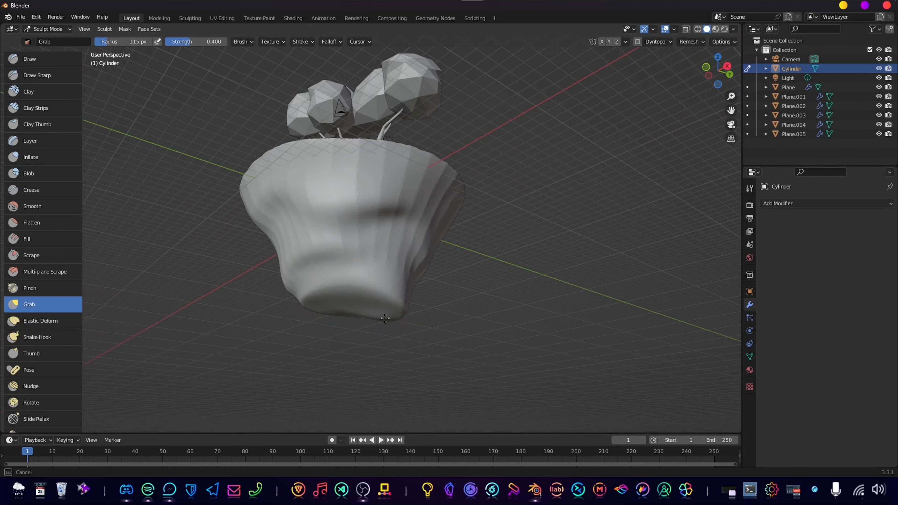
pyautogui.moveTo(351, 321); pyautogui.dragTo(381, 311, button='middle')
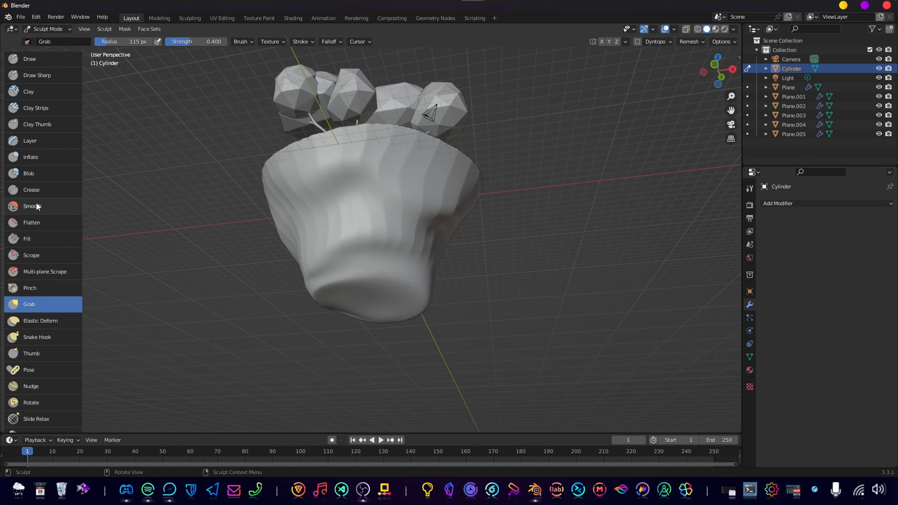
pyautogui.moveTo(363, 287); pyautogui.dragTo(380, 275, button='middle')
pyautogui.moveTo(377, 295); pyautogui.dragTo(346, 305)
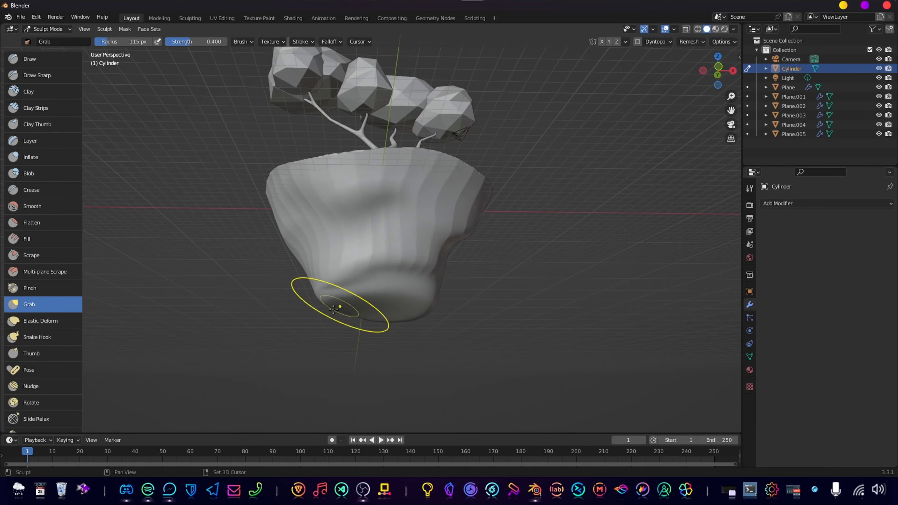
pyautogui.moveTo(333, 309); pyautogui.dragTo(356, 289, button='middle')
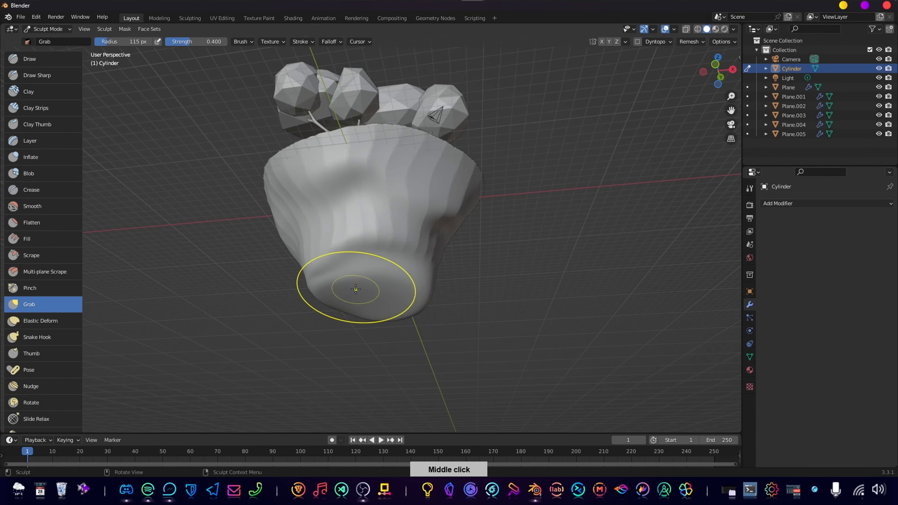
# Pull the flat underside of the island downward into a rounded, off-center tip and blend it into the lower walls.
pyautogui.moveTo(348, 330); pyautogui.dragTo(378, 340)
pyautogui.moveTo(375, 263); pyautogui.dragTo(328, 300, button='middle')
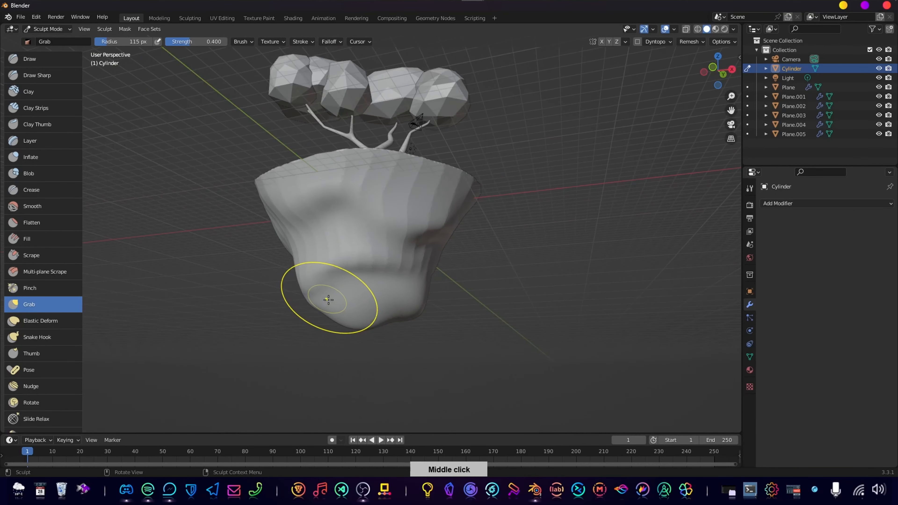
pyautogui.moveTo(371, 281); pyautogui.dragTo(342, 310, button='middle')
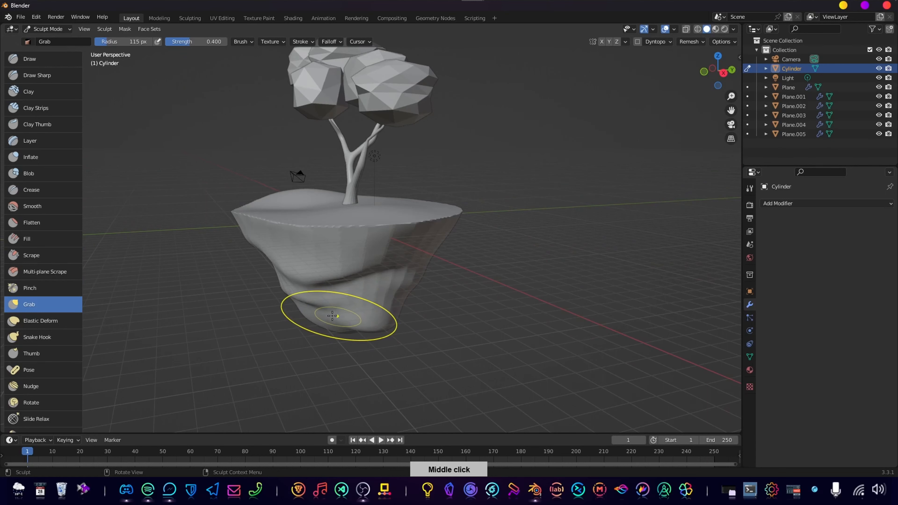
pyautogui.moveTo(320, 381); pyautogui.dragTo(389, 317, button='middle')
pyautogui.moveTo(324, 343); pyautogui.dragTo(402, 312, button='middle')
pyautogui.moveTo(404, 314); pyautogui.dragTo(332, 294)
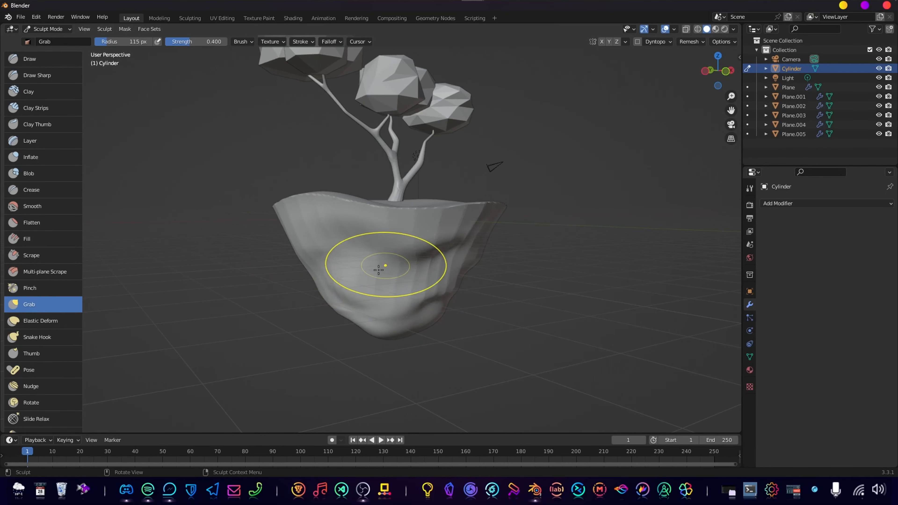
# Smooth the sharp top rim all the way around the island.
pyautogui.moveTo(378, 270); pyautogui.dragTo(333, 291, button='middle')
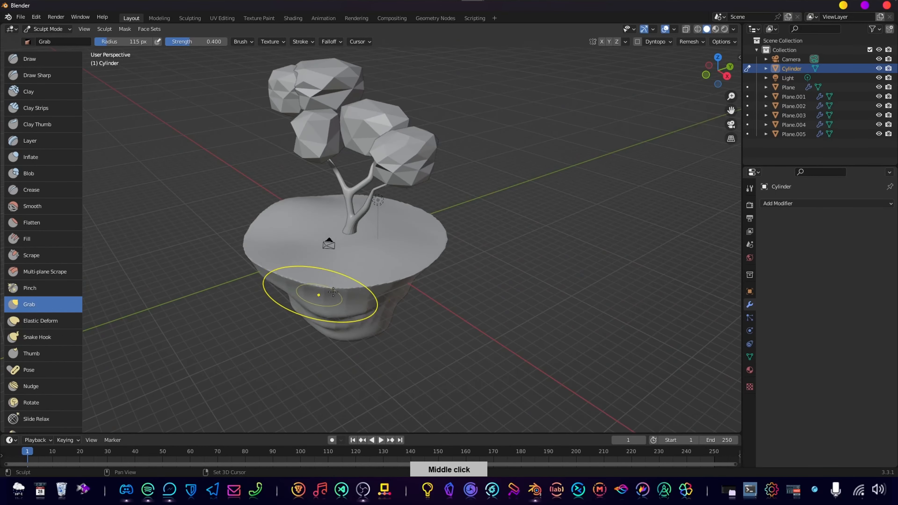
pyautogui.moveTo(381, 276); pyautogui.dragTo(344, 273, button='middle')
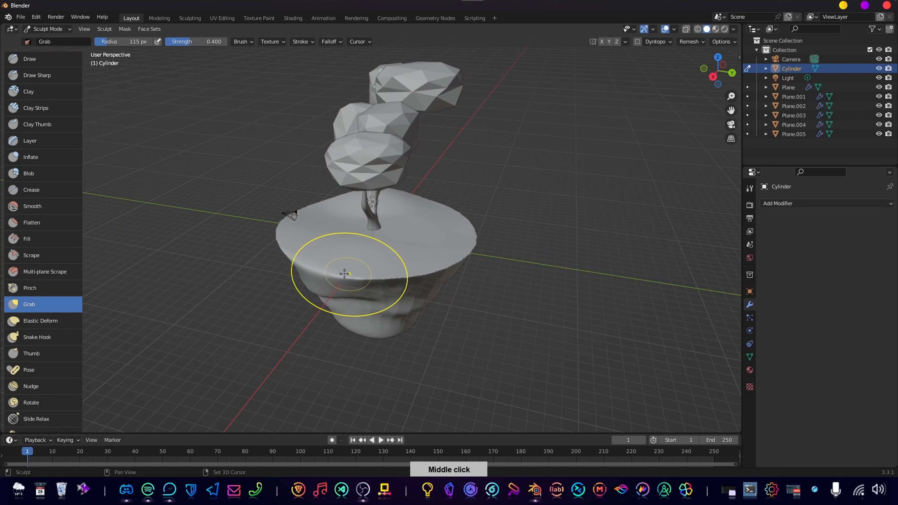
pyautogui.moveTo(425, 275); pyautogui.dragTo(395, 279, button='middle')
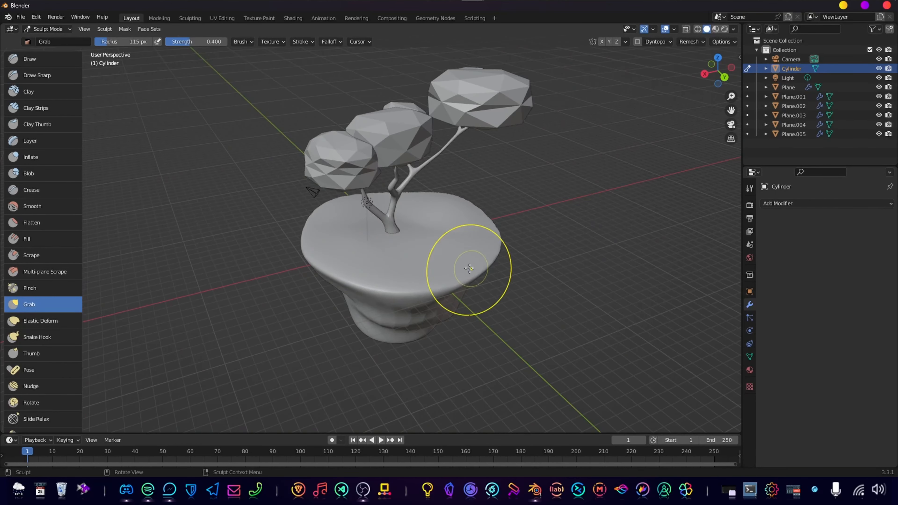
pyautogui.moveTo(467, 267); pyautogui.dragTo(357, 271, button='middle')
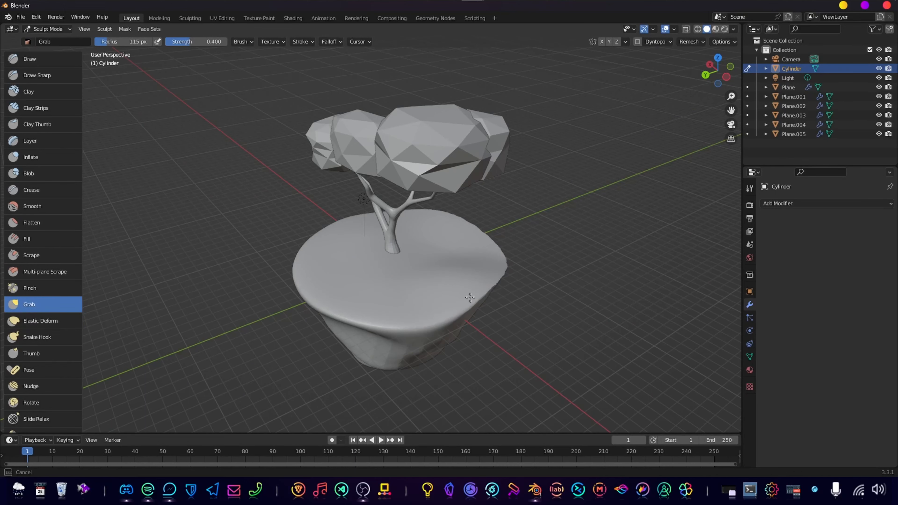
pyautogui.moveTo(492, 266); pyautogui.dragTo(331, 311, button='middle')
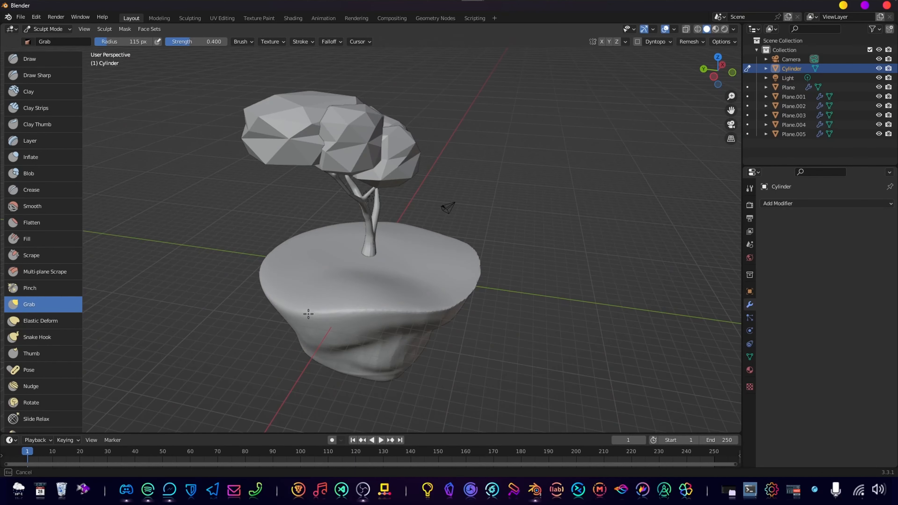
pyautogui.moveTo(446, 299); pyautogui.dragTo(391, 295, button='middle')
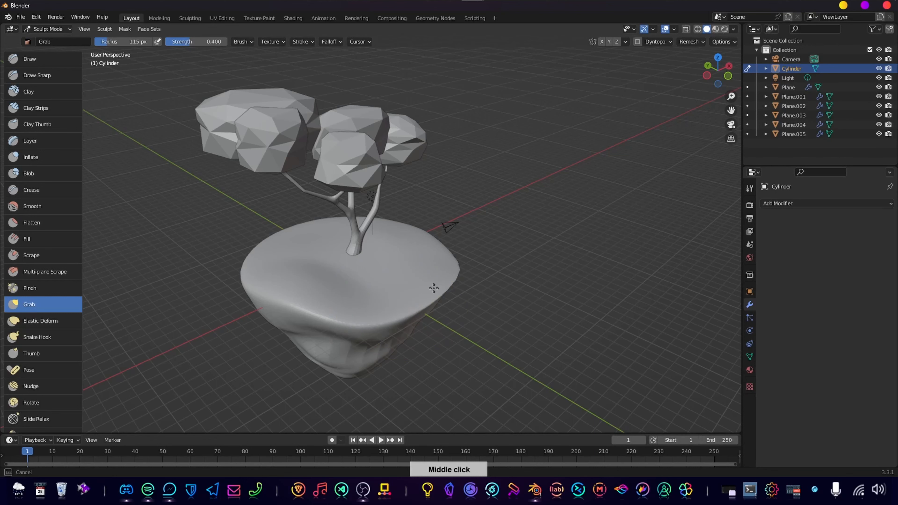
pyautogui.moveTo(445, 265); pyautogui.dragTo(357, 266, button='middle')
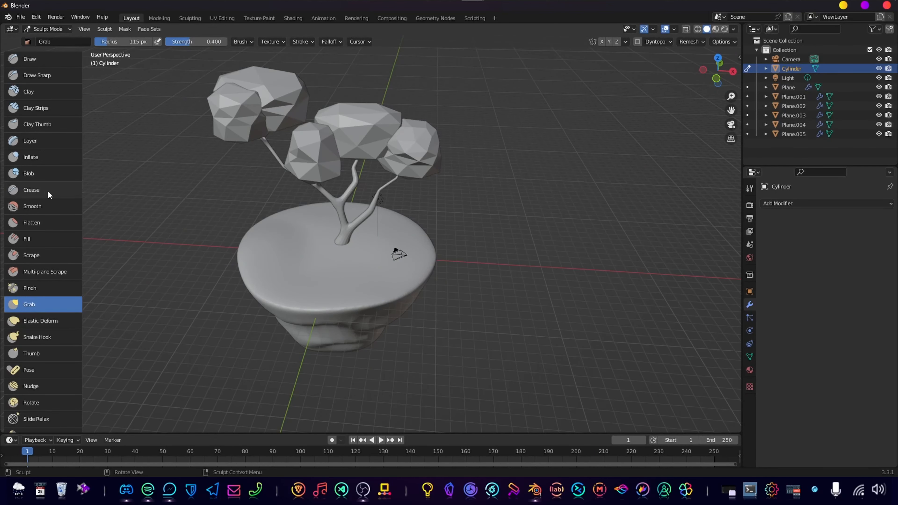
pyautogui.click(44, 205)
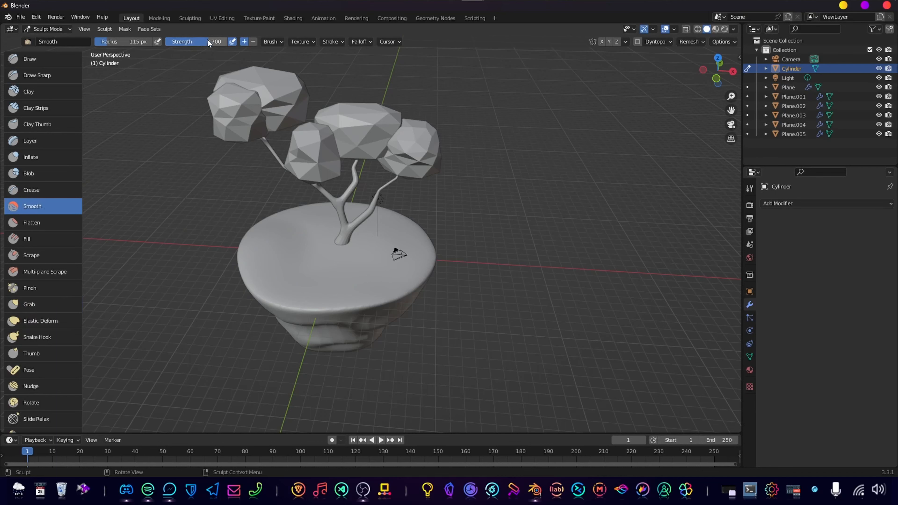
pyautogui.click(59, 303)
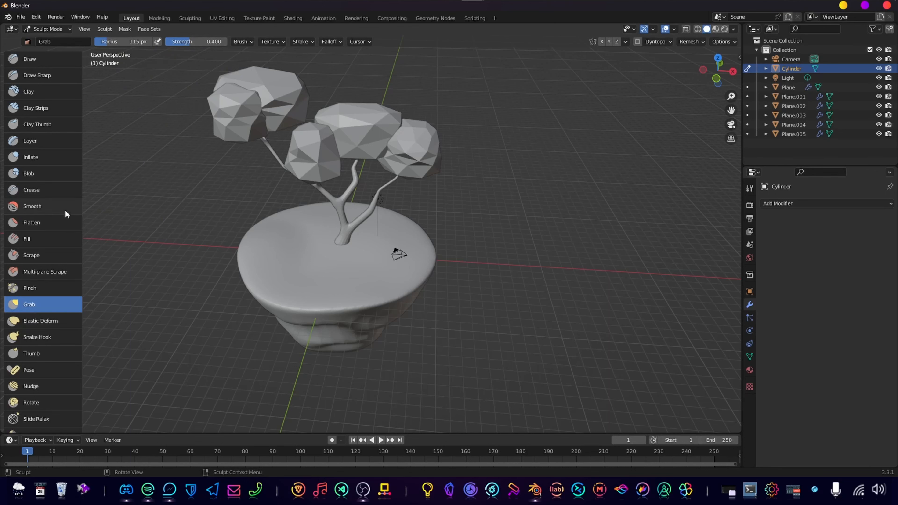
pyautogui.click(61, 203)
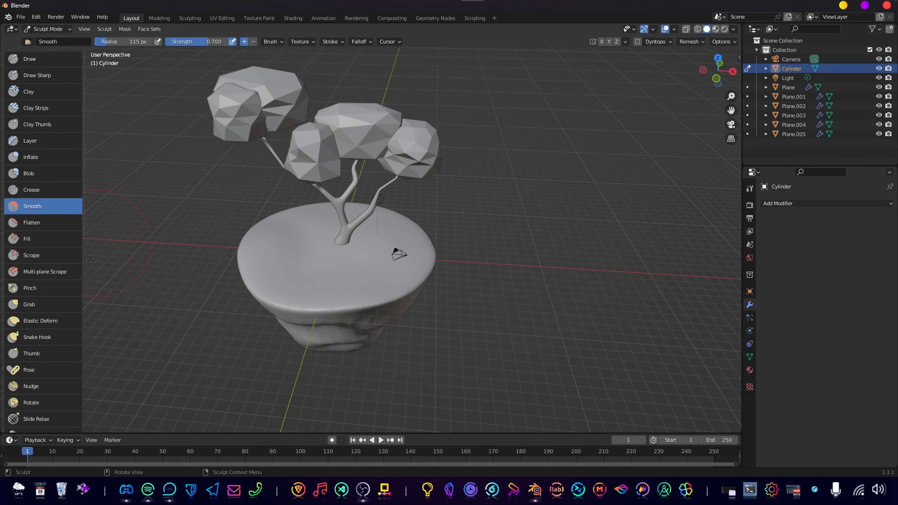
pyautogui.click(60, 302)
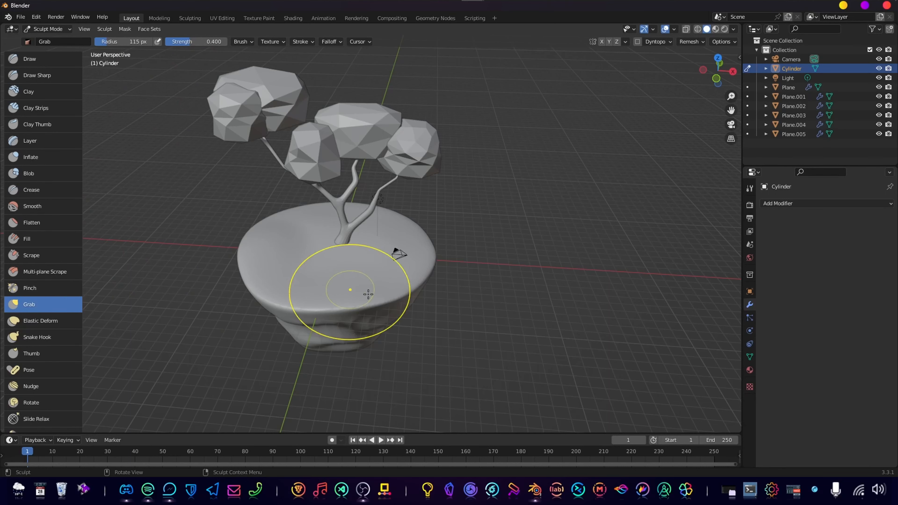
pyautogui.moveTo(361, 311); pyautogui.dragTo(366, 311)
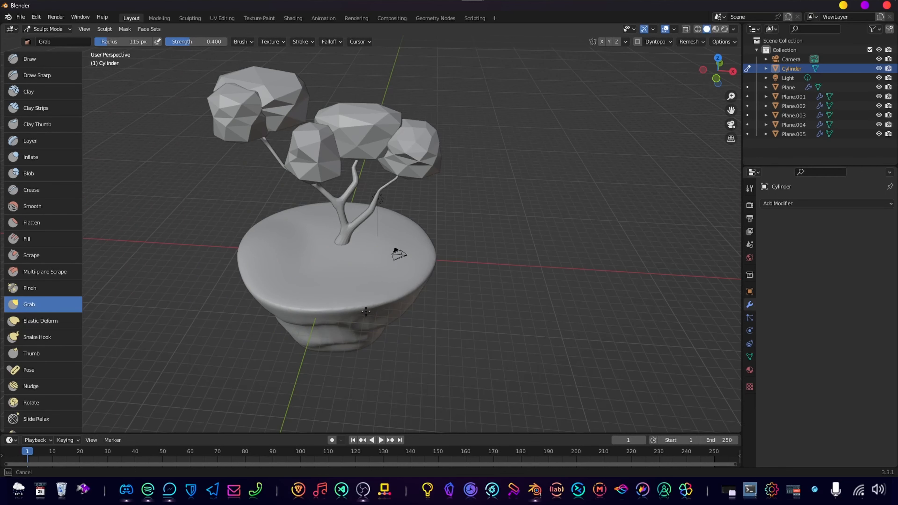
pyautogui.moveTo(427, 265); pyautogui.dragTo(424, 266)
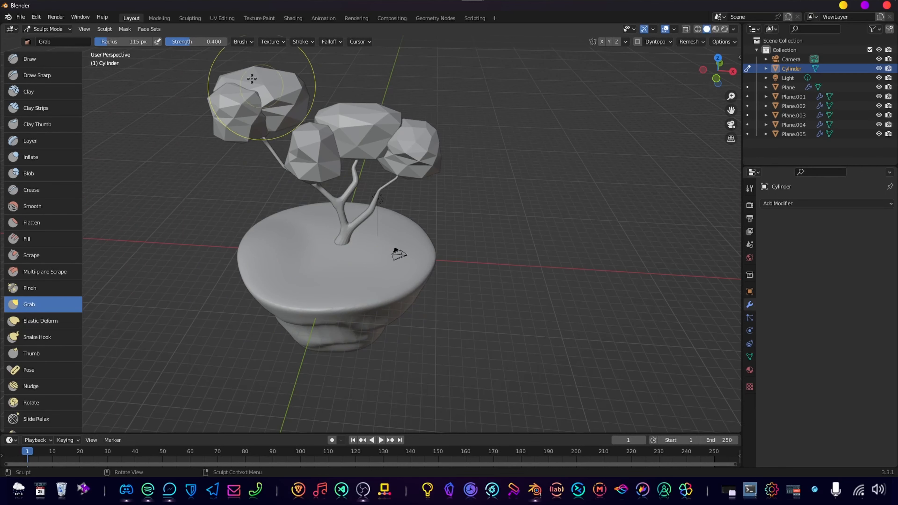
# Reshape the island's walls, top surface and rim with the Grab brush to give the ground uneven rises around the tree.
pyautogui.moveTo(351, 261); pyautogui.dragTo(331, 321, button='middle')
pyautogui.moveTo(336, 251)
pyautogui.mouseDown(button='middle')
pyautogui.moveTo(331, 314)
pyautogui.moveTo(308, 296)
pyautogui.moveTo(337, 283)
pyautogui.moveTo(297, 293)
pyautogui.mouseUp(button='middle')
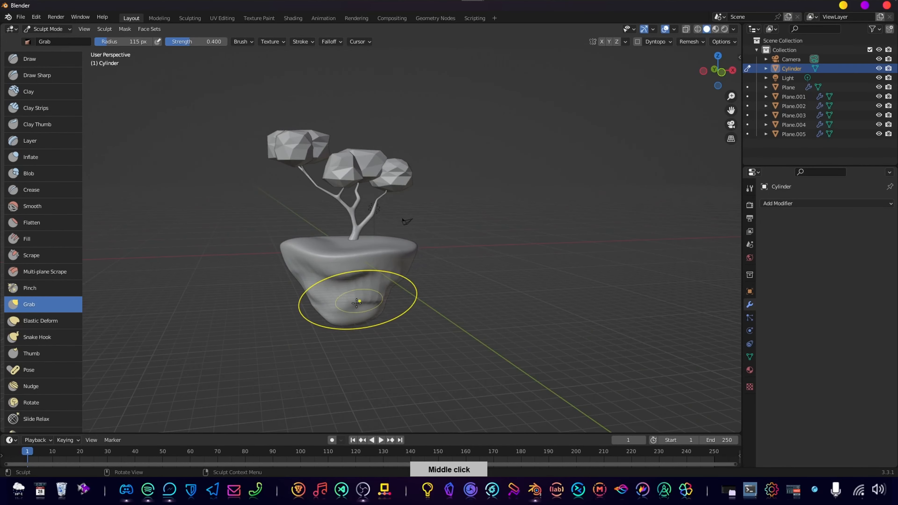
pyautogui.moveTo(360, 303); pyautogui.dragTo(357, 293)
pyautogui.moveTo(314, 292); pyautogui.dragTo(318, 293, button='middle')
pyautogui.moveTo(357, 265); pyautogui.dragTo(389, 233, button='middle')
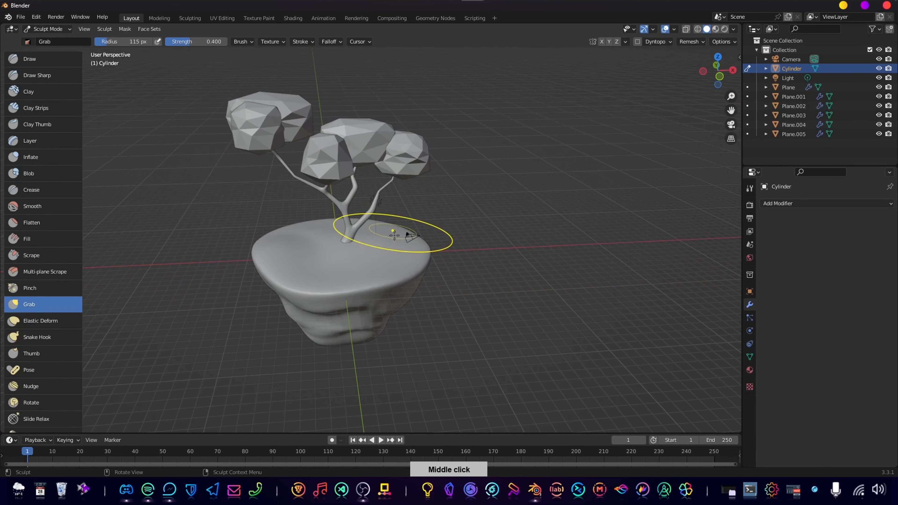
pyautogui.moveTo(356, 270); pyautogui.dragTo(319, 236, button='middle')
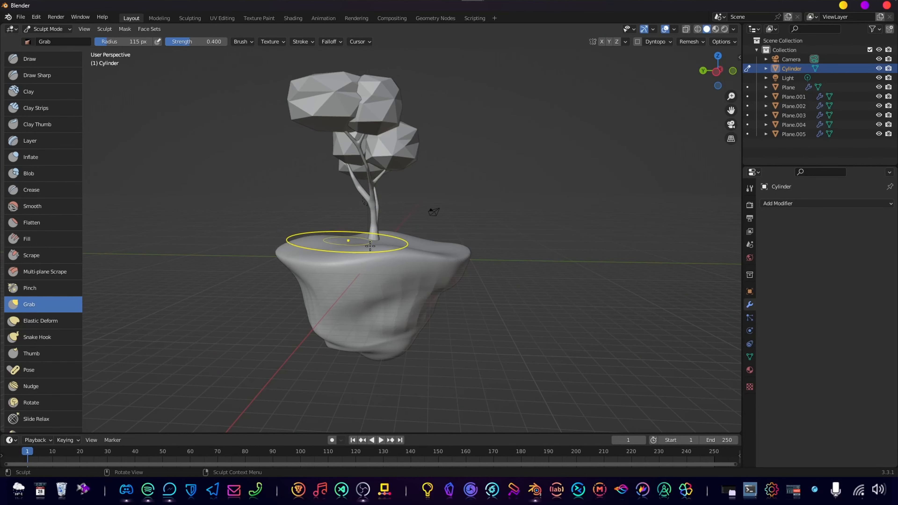
pyautogui.moveTo(397, 248); pyautogui.dragTo(348, 260, button='middle')
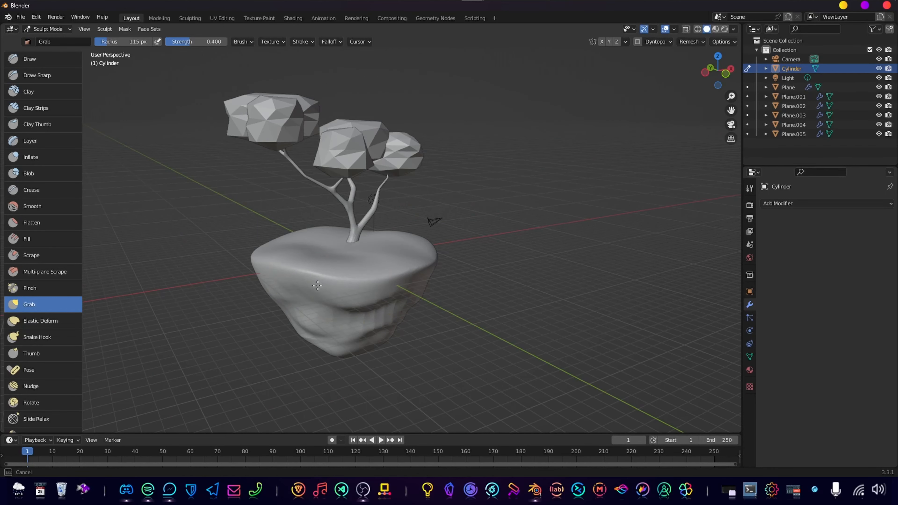
# Grab the island's side walls and lower tip to add rocky bulges and indentations beneath the rim.
pyautogui.moveTo(270, 310); pyautogui.dragTo(323, 284, button='middle')
pyautogui.moveTo(358, 281); pyautogui.dragTo(359, 281)
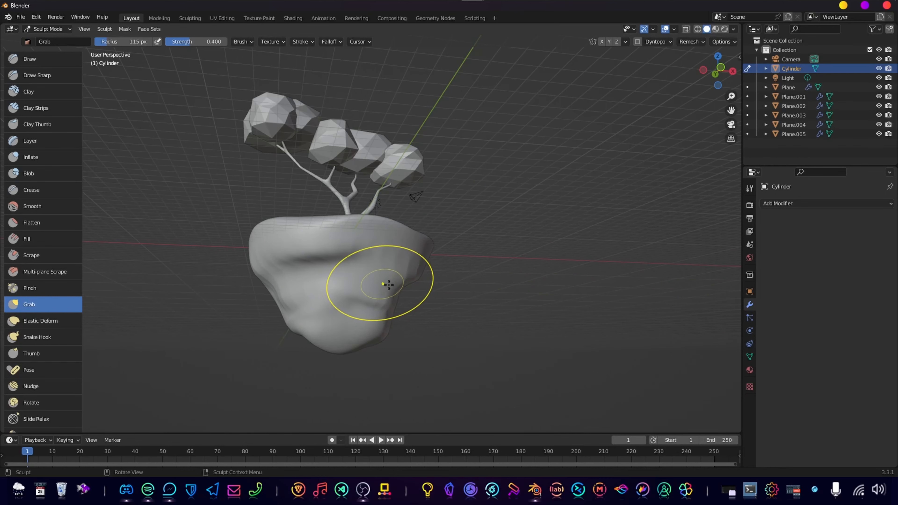
pyautogui.moveTo(388, 284); pyautogui.dragTo(353, 315, button='middle')
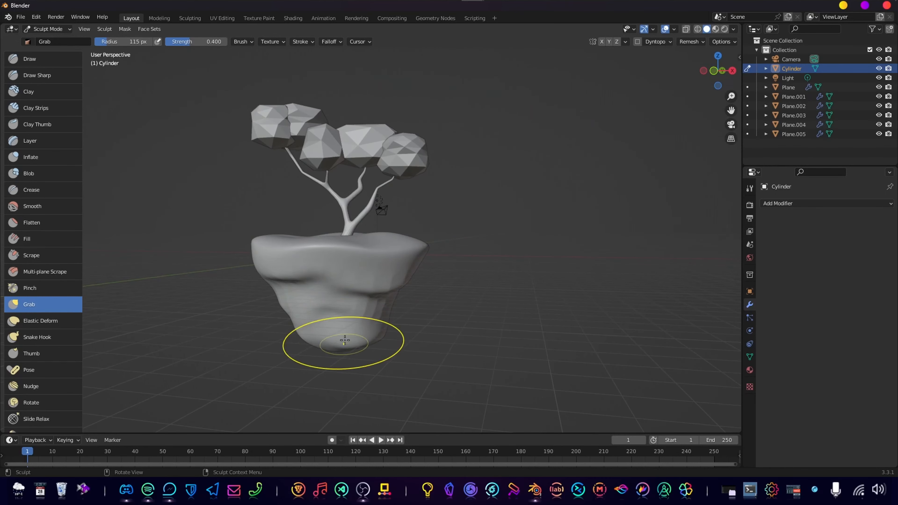
pyautogui.moveTo(355, 329); pyautogui.dragTo(411, 281, button='middle')
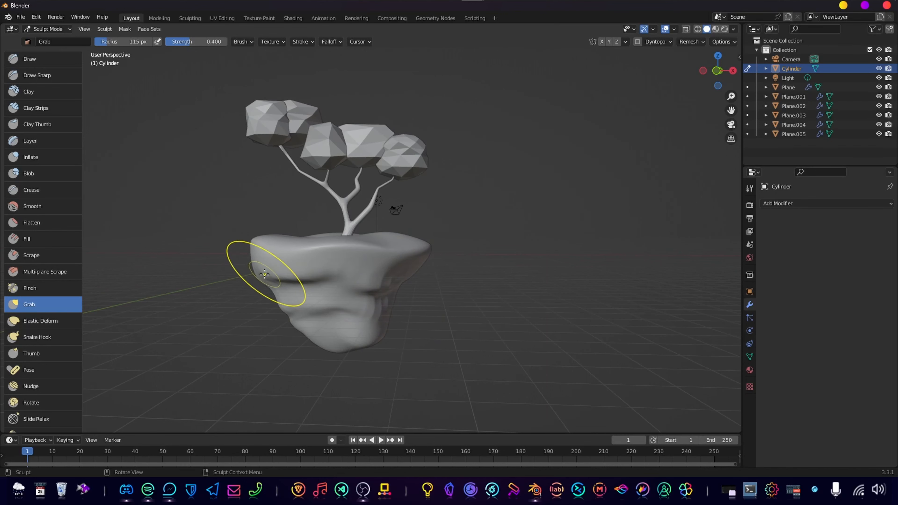
# Check the sculpted island from several angles and return it from Sculpt Mode to Object Mode.
pyautogui.moveTo(276, 281)
pyautogui.mouseDown(button='middle')
pyautogui.moveTo(311, 296)
pyautogui.moveTo(282, 283)
pyautogui.moveTo(279, 314)
pyautogui.moveTo(261, 333)
pyautogui.moveTo(321, 345)
pyautogui.mouseUp(button='middle')
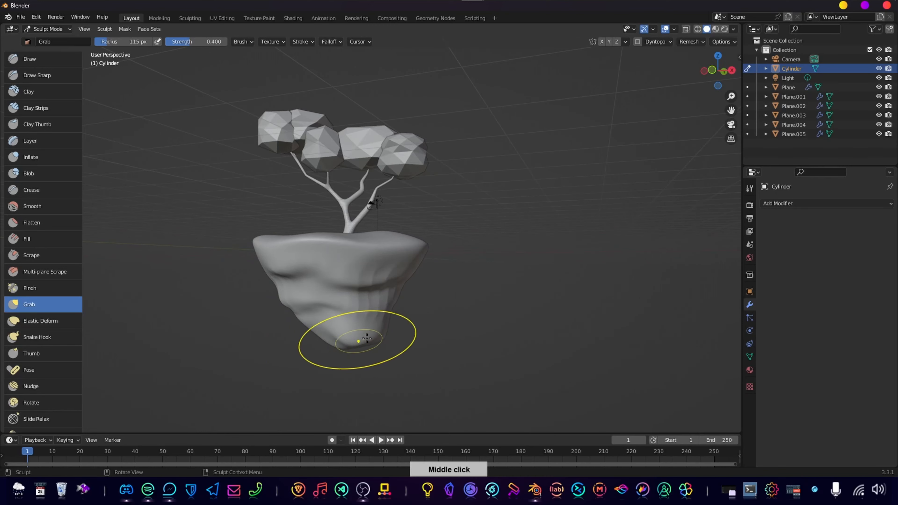
pyautogui.moveTo(387, 347); pyautogui.dragTo(419, 237, button='middle')
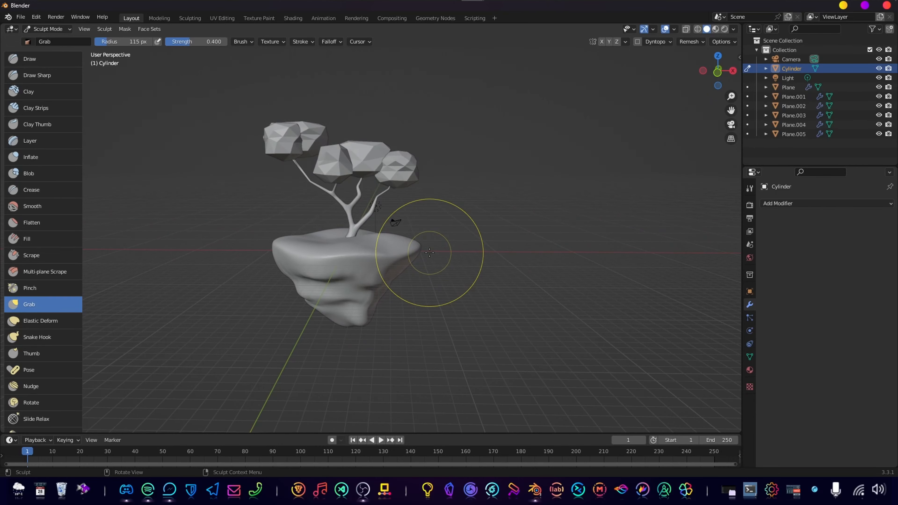
pyautogui.moveTo(503, 360); pyautogui.dragTo(550, 363, button='middle')
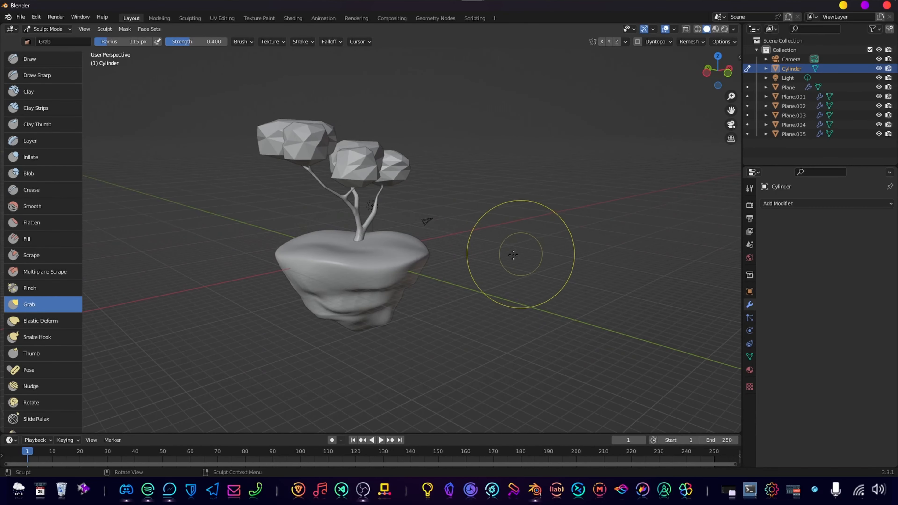
pyautogui.hotkey('ctrl', 'Tab')
pyautogui.click(438, 273)
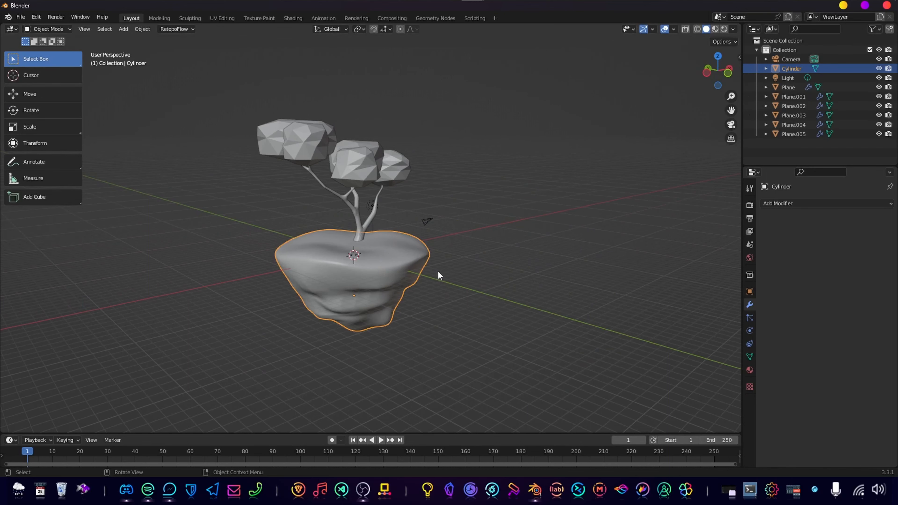
# Add a Decimate modifier to the island in front view and lower its ratio to about 0.06.
pyautogui.moveTo(553, 275); pyautogui.dragTo(416, 254, button='middle')
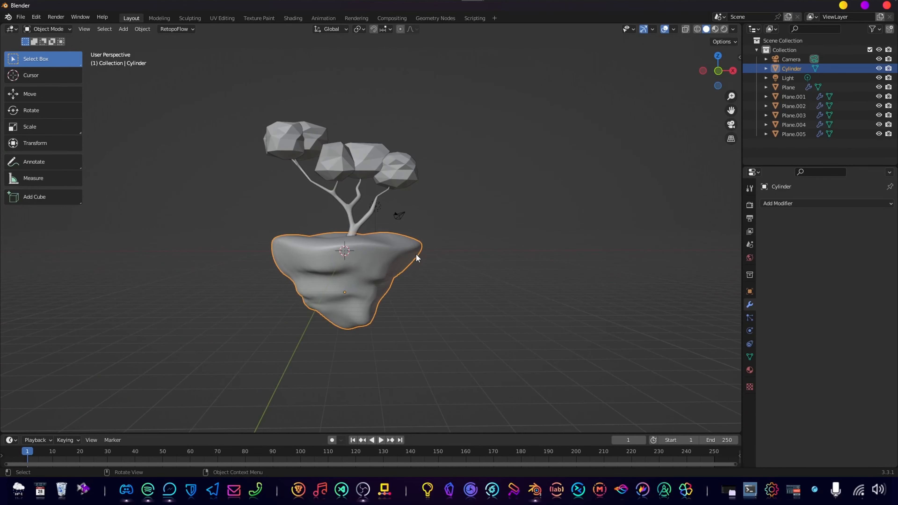
pyautogui.press('KP_1')
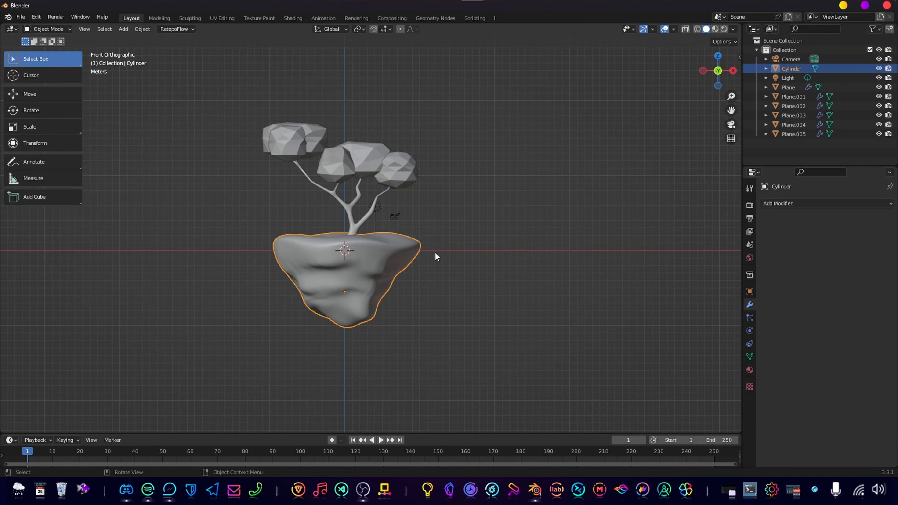
pyautogui.click(809, 204)
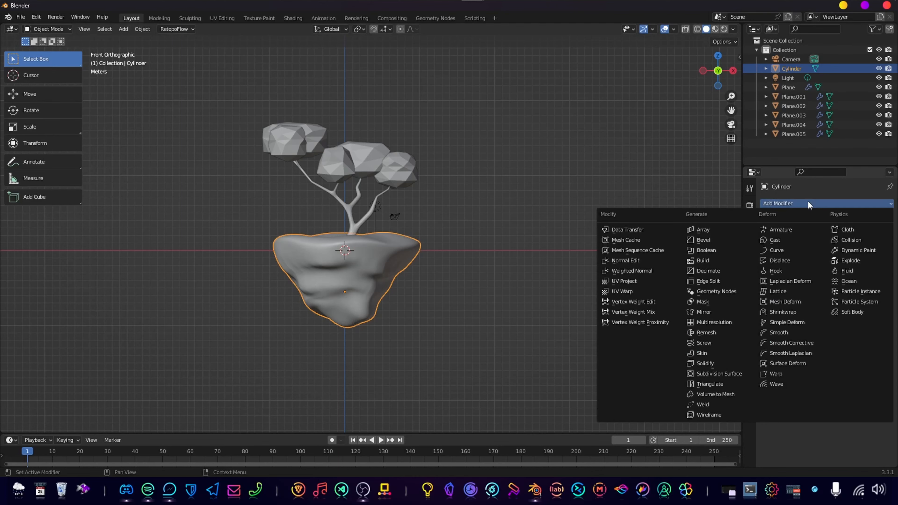
pyautogui.click(708, 270)
pyautogui.scroll(3, 407, 306)
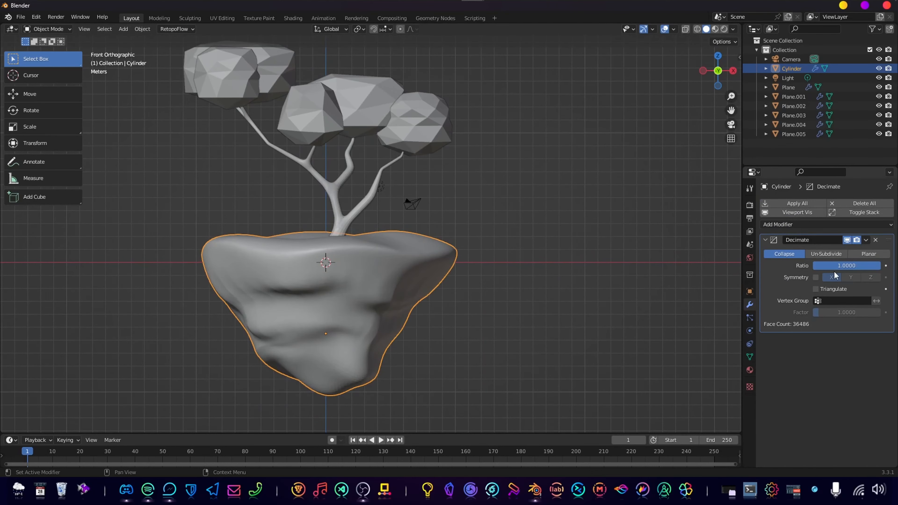
pyautogui.moveTo(861, 268); pyautogui.dragTo(839, 268)
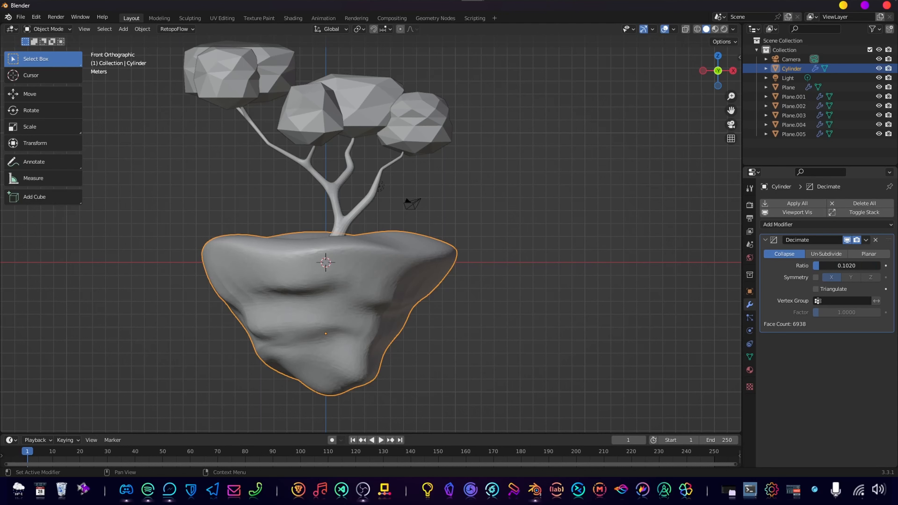
pyautogui.moveTo(819, 266); pyautogui.dragTo(817, 266)
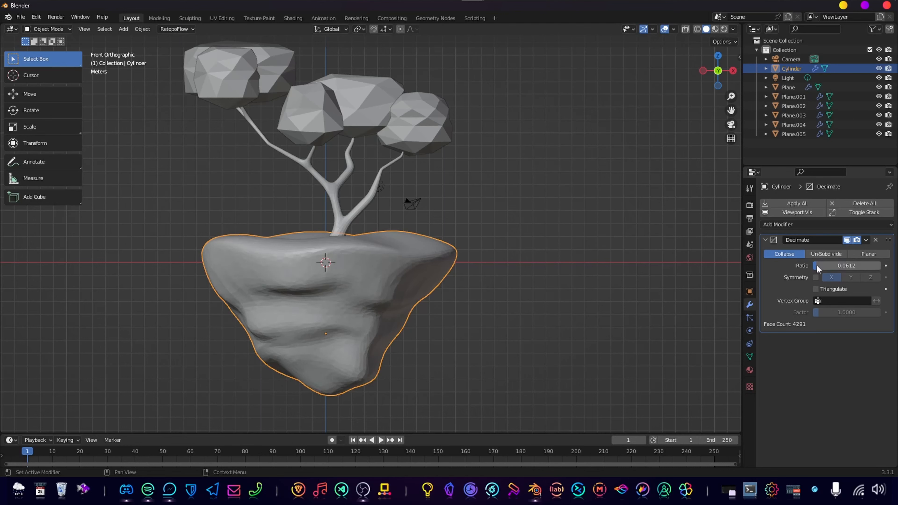
# Set the island's Decimate ratio to 0.2.
pyautogui.doubleClick(818, 266)
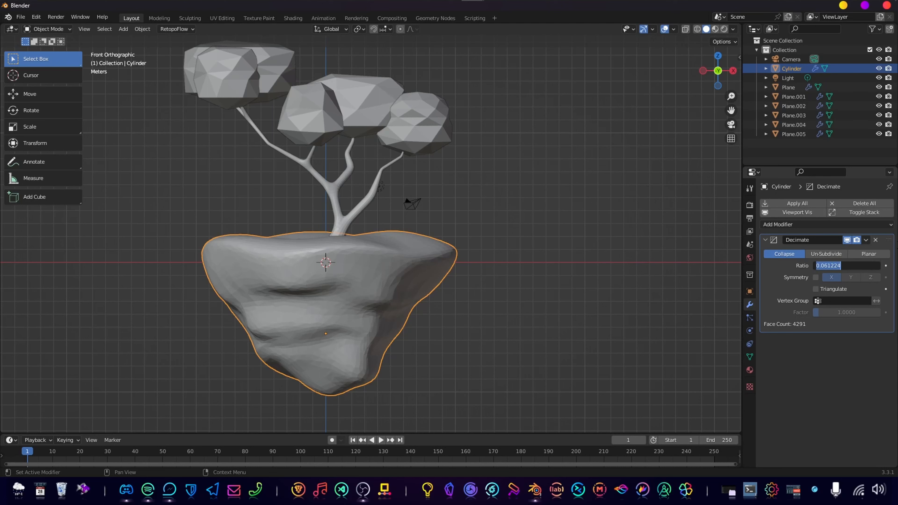
pyautogui.write('05')
pyautogui.press('Return')
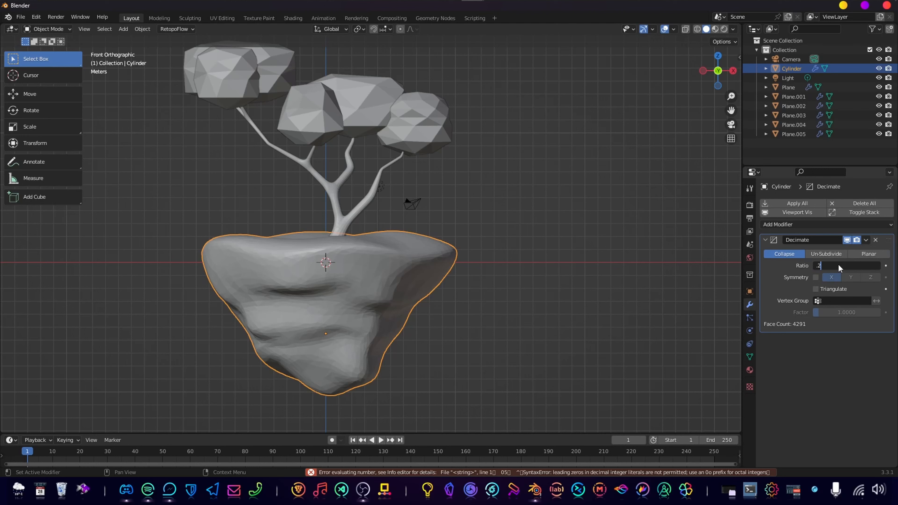
pyautogui.write('.2')
pyautogui.press('Return')
# Add a second Decimate modifier to the island with a ratio of 0.2.
pyautogui.click(805, 226)
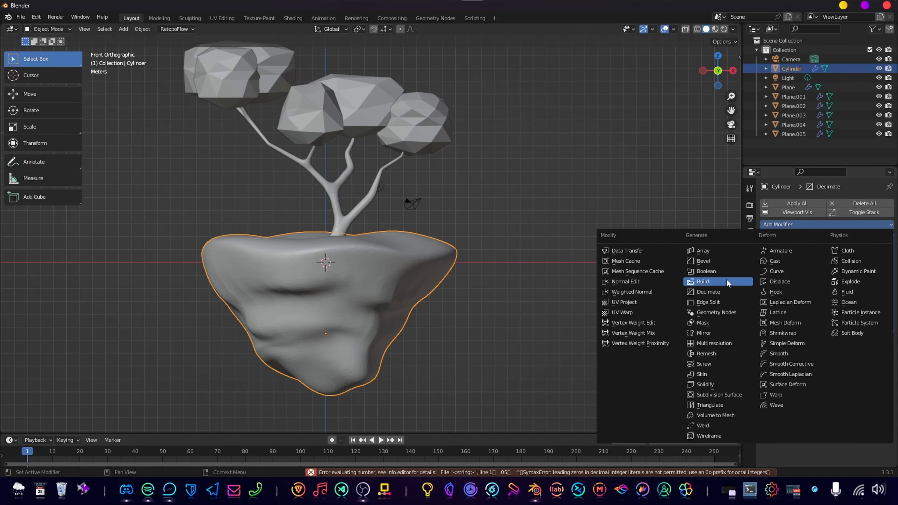
pyautogui.click(724, 293)
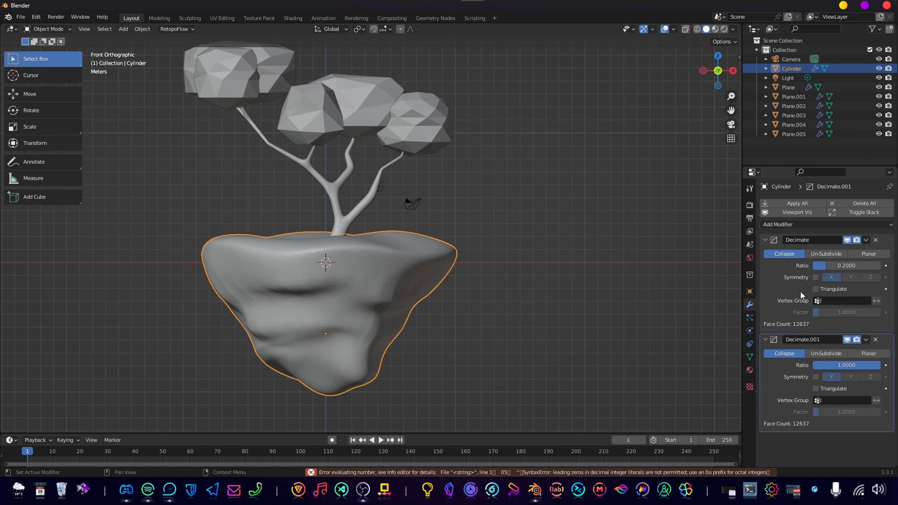
pyautogui.click(869, 366)
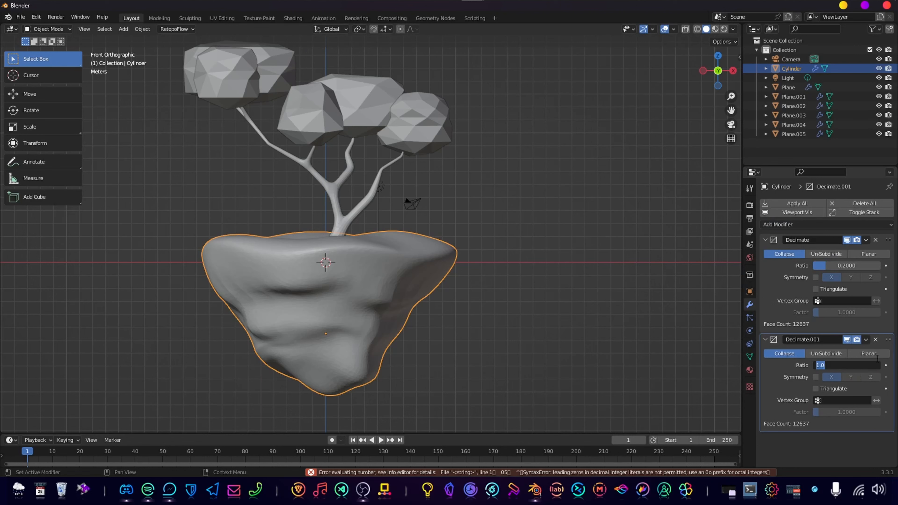
pyautogui.write('.2')
pyautogui.press('Return')
# Lower the second Decimate modifier's ratio to 0.1, and further to 0.05, for larger facets.
pyautogui.click(845, 367)
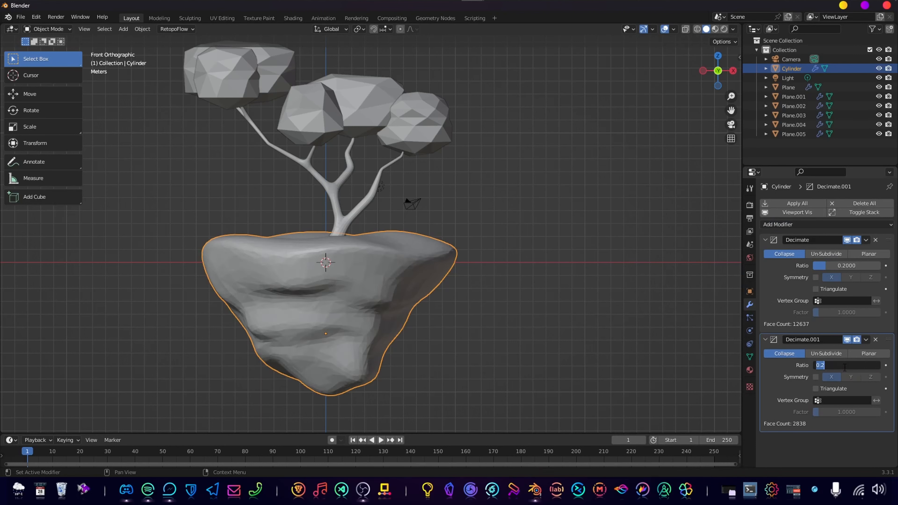
pyautogui.press('Return')
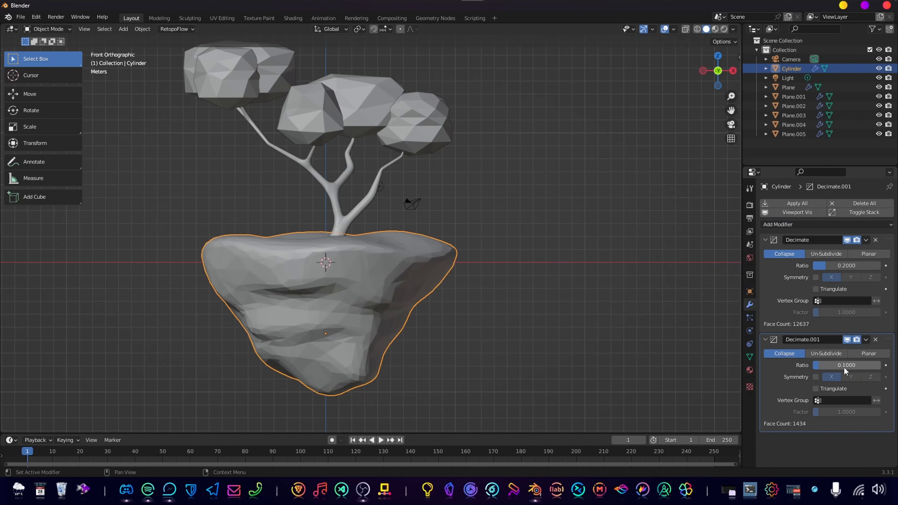
pyautogui.click(844, 367)
pyautogui.press('BackSpace')
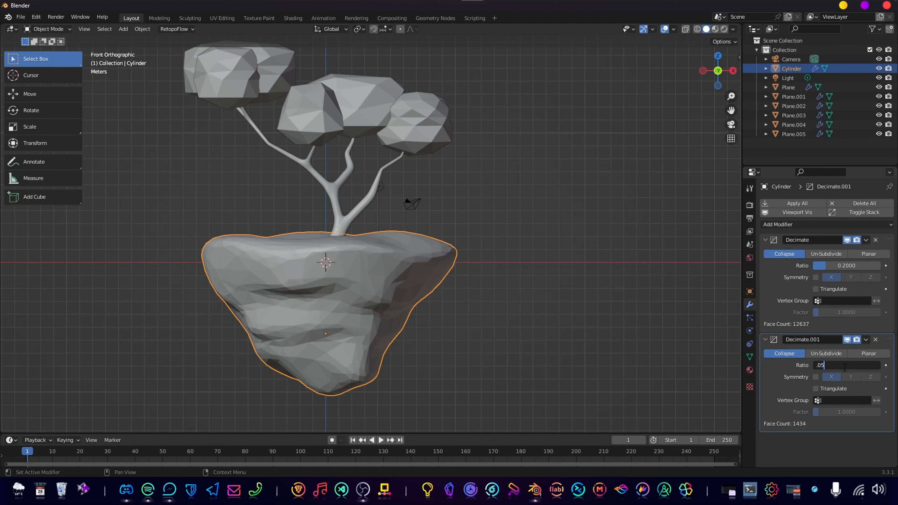
pyautogui.press('Return')
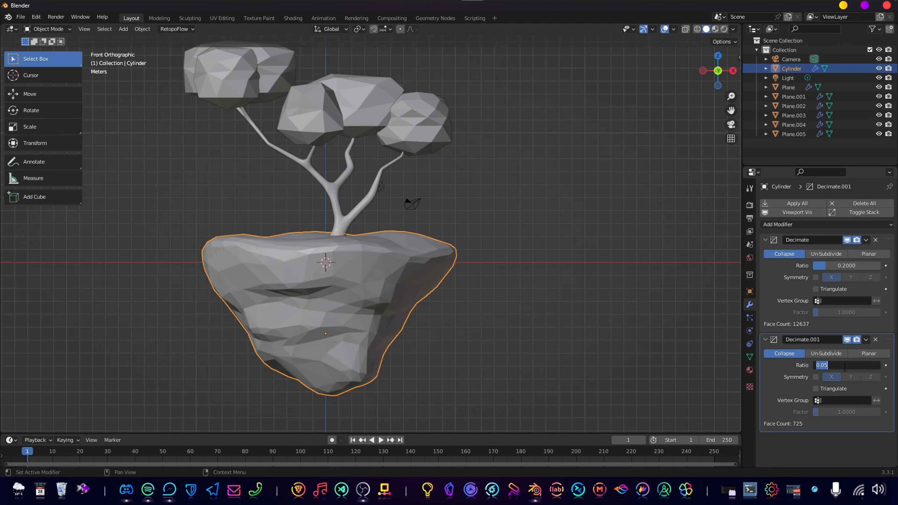
# Set the first Decimate modifier's ratio to 0.1 and apply that modifier to the island.
pyautogui.click(840, 266)
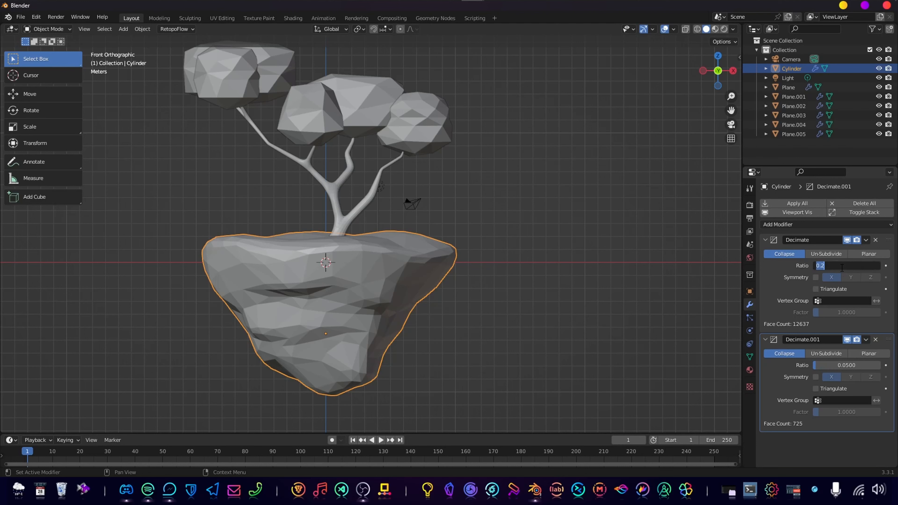
pyautogui.write('.1')
pyautogui.press('Return')
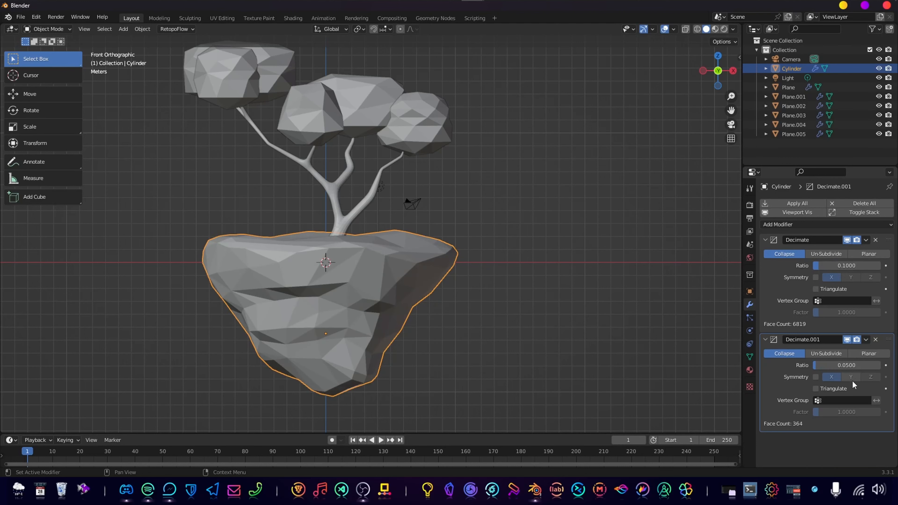
pyautogui.click(773, 275)
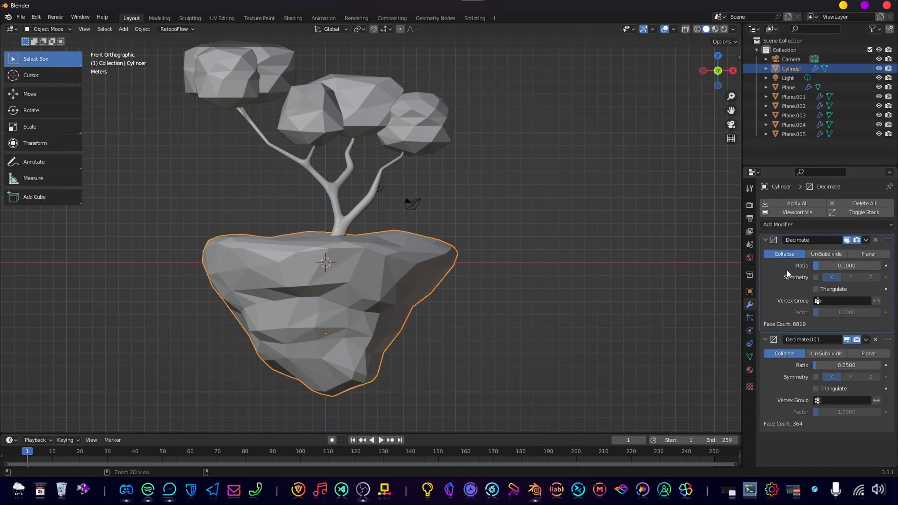
pyautogui.hotkey('ctrl', 'a')
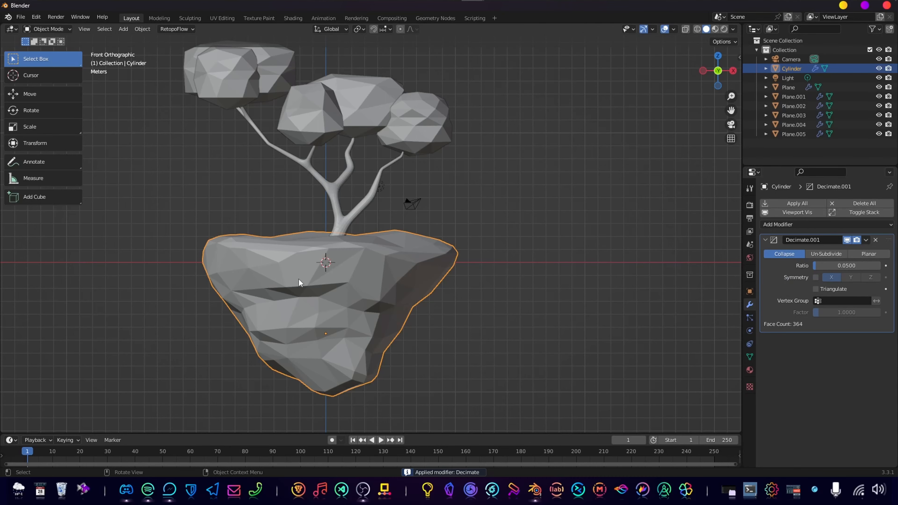
# Examine the island's faceted surface from several angles with the object deselected.
pyautogui.moveTo(298, 280); pyautogui.dragTo(365, 283, button='middle')
pyautogui.scroll(-3, 364, 283)
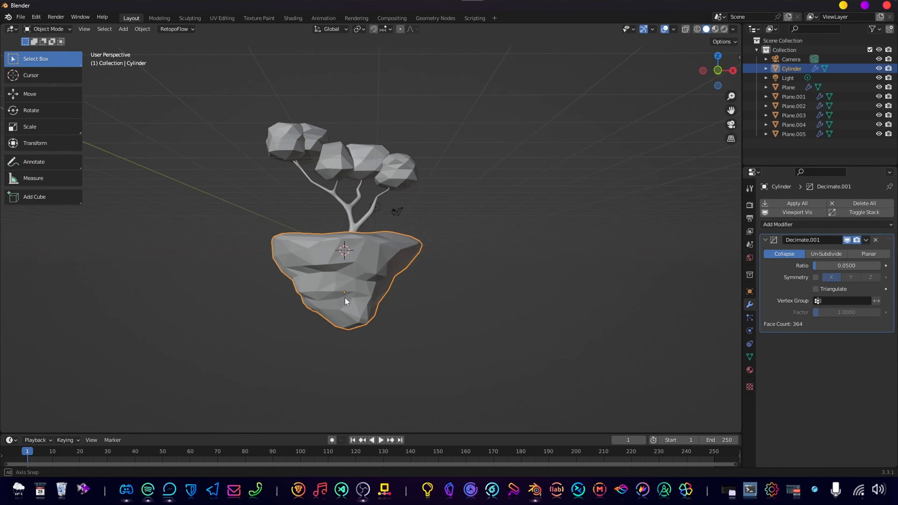
pyautogui.press('Tab')
pyautogui.press('Tab')
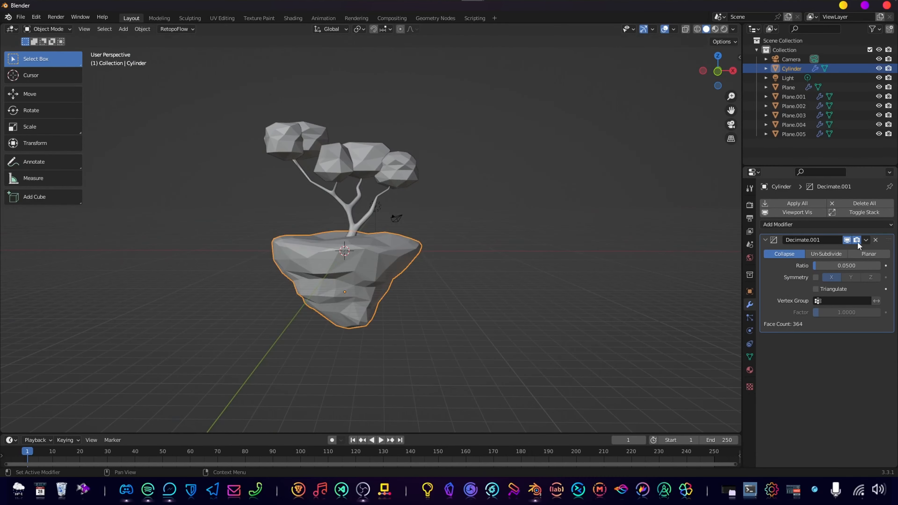
pyautogui.scroll(-1, 417, 287)
pyautogui.click(494, 305)
pyautogui.moveTo(494, 305); pyautogui.dragTo(396, 261, button='middle')
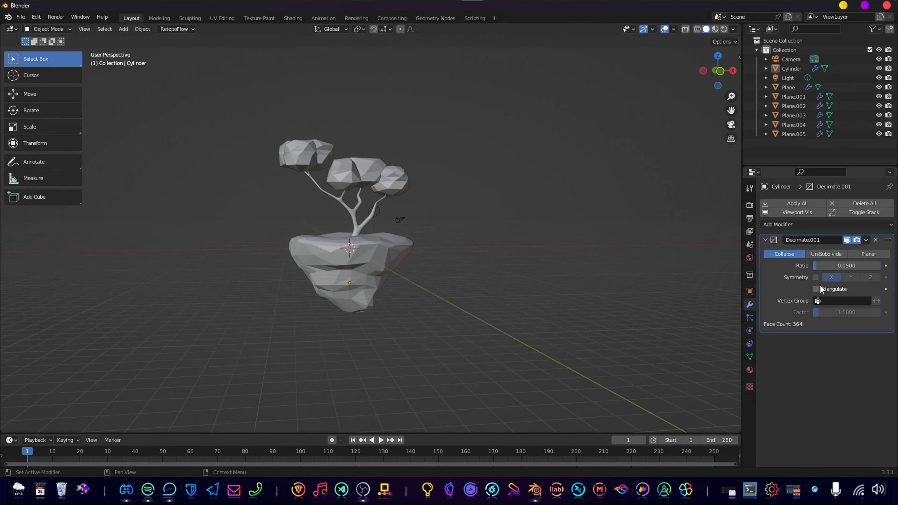
# Apply the remaining Decimate modifier to the island.
pyautogui.click(400, 251)
pyautogui.moveTo(505, 254); pyautogui.dragTo(474, 255, button='middle')
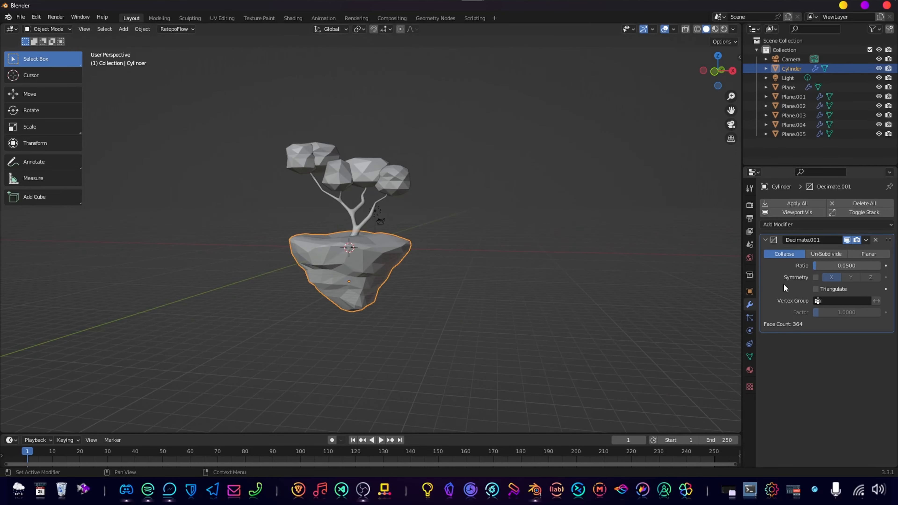
pyautogui.hotkey('ctrl', 'a')
# Examine the low-poly island and the tree trunk where it meets the ground in front view.
pyautogui.moveTo(512, 286); pyautogui.dragTo(482, 277, button='middle')
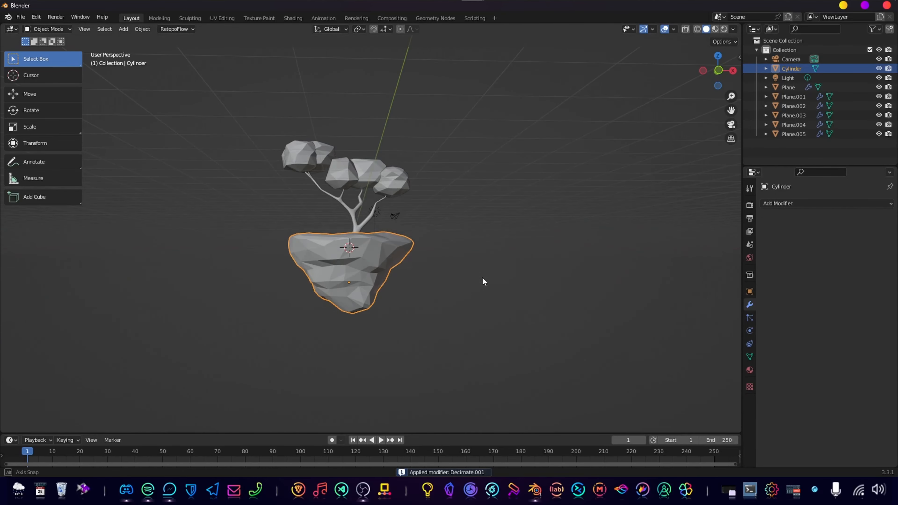
pyautogui.press('KP_1')
pyautogui.scroll(5, 496, 282)
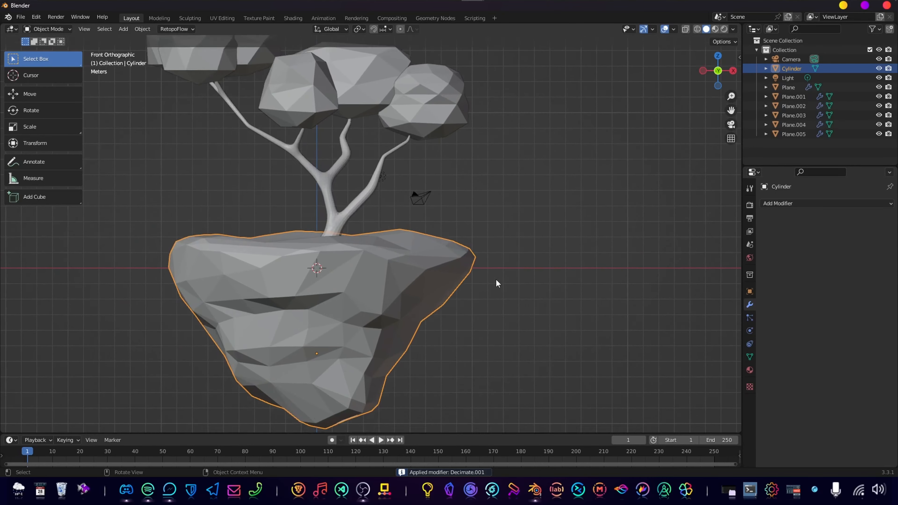
pyautogui.click(340, 221)
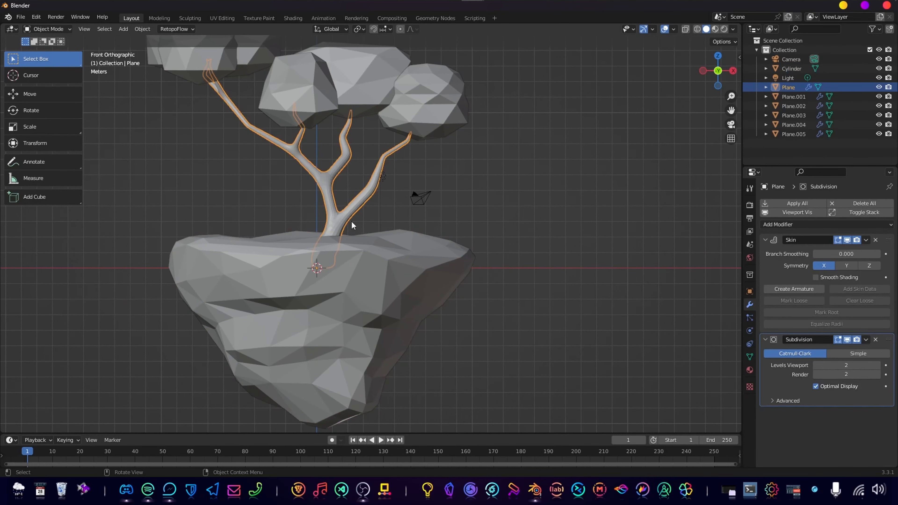
pyautogui.click(543, 274)
pyautogui.scroll(-2, 543, 274)
pyautogui.keyDown('shift'); pyautogui.moveTo(487, 279); pyautogui.dragTo(489, 280, button='middle'); pyautogui.keyUp('shift')
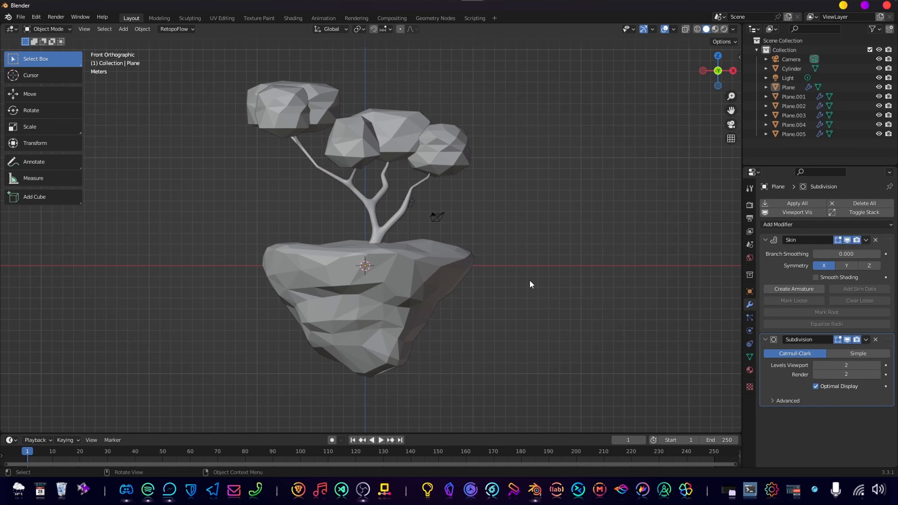
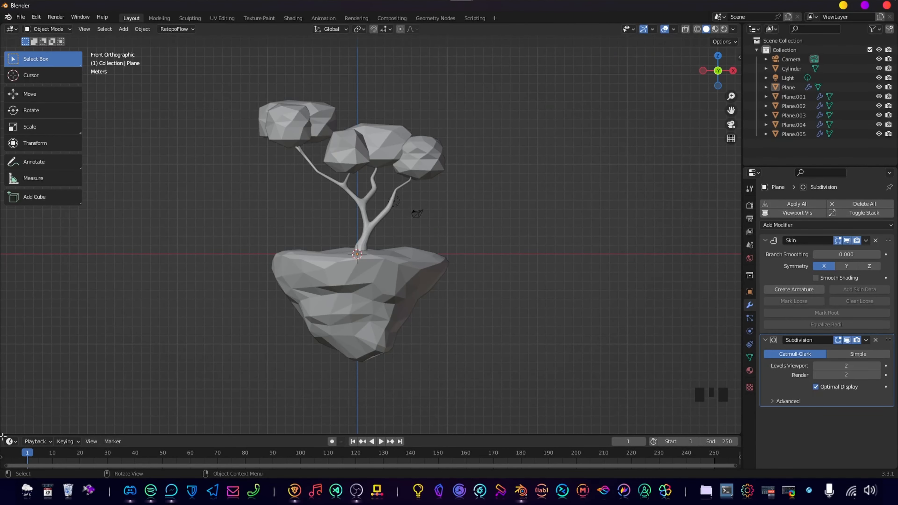
# Split a second area off the 3D viewport and switch it to the Geometry Node Editor.
pyautogui.moveTo(3, 437); pyautogui.dragTo(10, 386)
pyautogui.moveTo(16, 351); pyautogui.dragTo(10, 384)
pyautogui.press('Escape')
pyautogui.moveTo(3, 433); pyautogui.dragTo(14, 310)
pyautogui.click(11, 316)
pyautogui.click(32, 387)
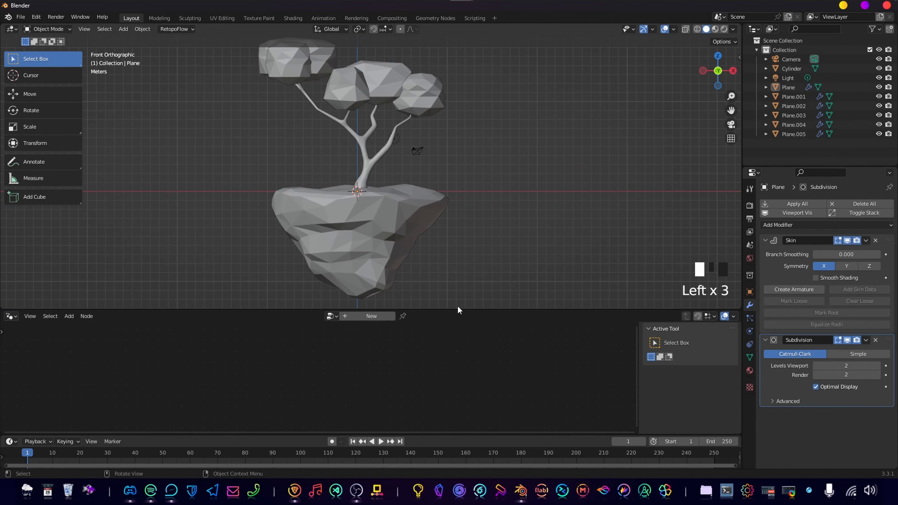
# Select the floating island and create a new geometry node tree on it.
pyautogui.scroll(-1, 428, 262)
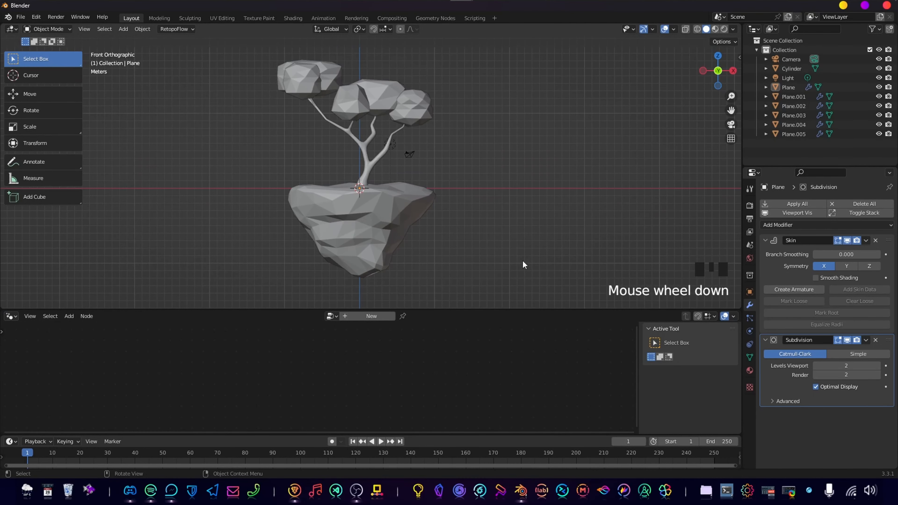
pyautogui.scroll(4, 520, 261)
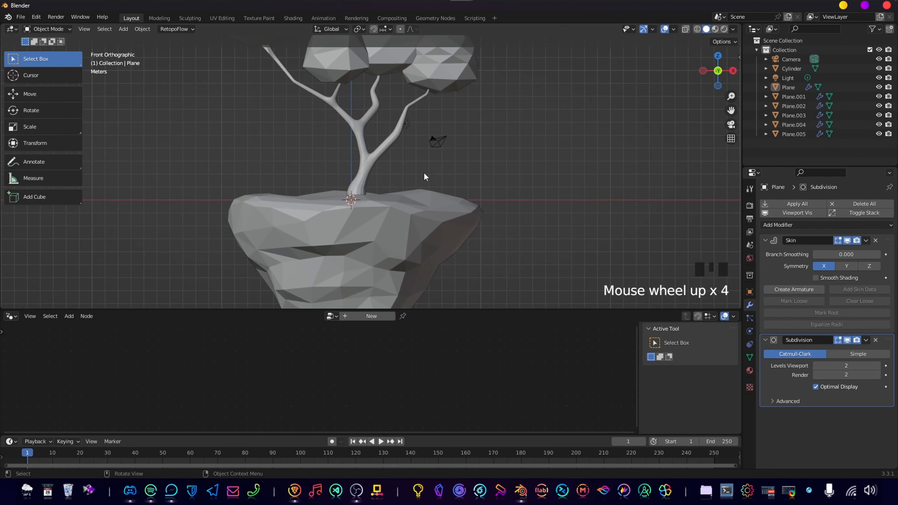
pyautogui.scroll(2, 463, 231)
pyautogui.scroll(-4, 388, 232)
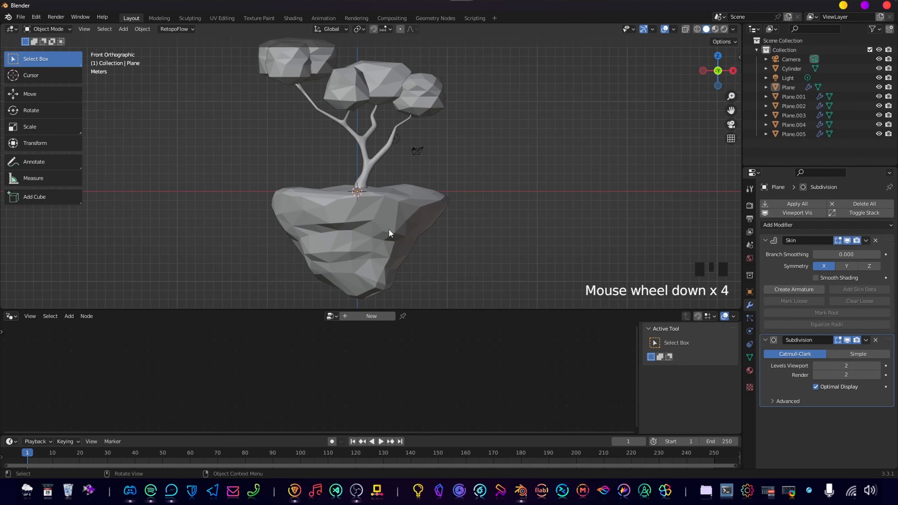
pyautogui.click(387, 227)
pyautogui.moveTo(387, 227); pyautogui.dragTo(379, 307, button='middle')
pyautogui.click(398, 301)
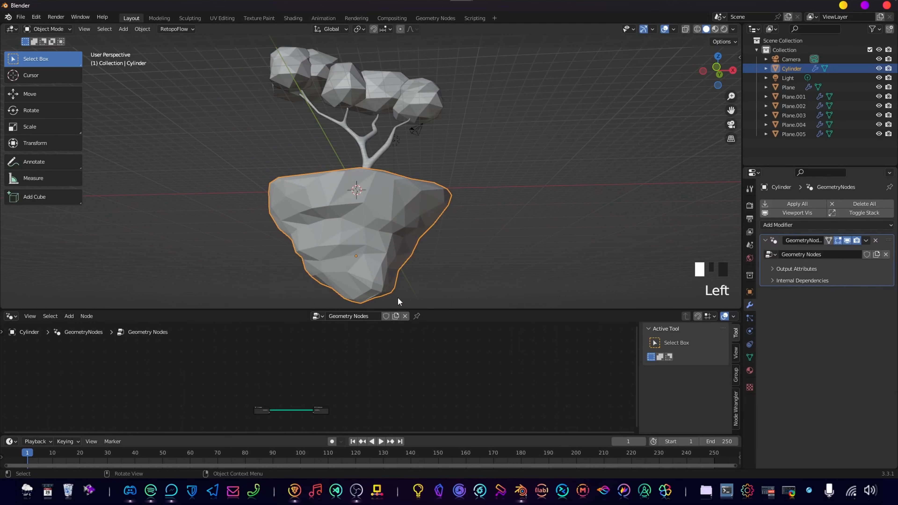
# Enlarge the node editor area and frame the Group Input and Group Output nodes.
pyautogui.moveTo(452, 311); pyautogui.dragTo(471, 255)
pyautogui.moveTo(303, 380); pyautogui.dragTo(367, 383, button='middle')
pyautogui.scroll(9, 395, 308)
pyautogui.scroll(-1, 375, 357)
pyautogui.scroll(5, 370, 390)
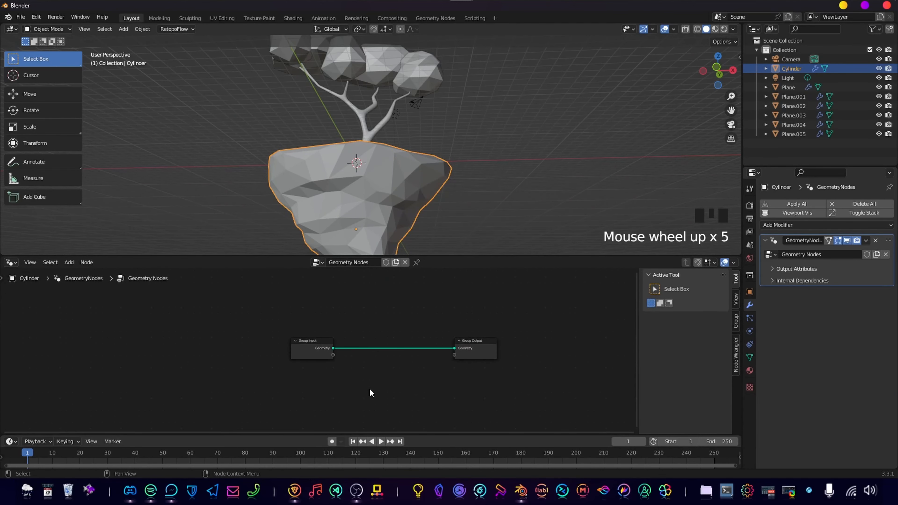
pyautogui.scroll(4, 370, 389)
# Add a Set Position node on the link between Group Input and Group Output.
pyautogui.click(409, 377)
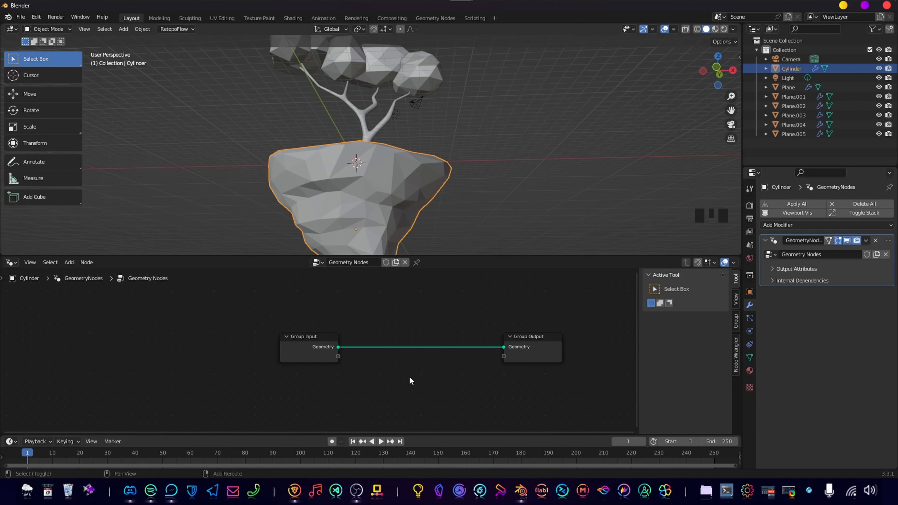
pyautogui.hotkey('shift', 'a')
pyautogui.write('s')
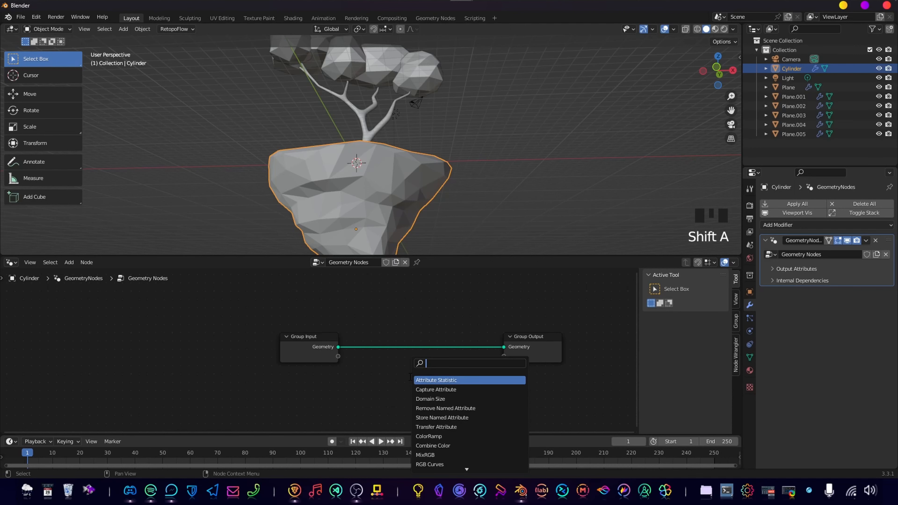
pyautogui.write('set')
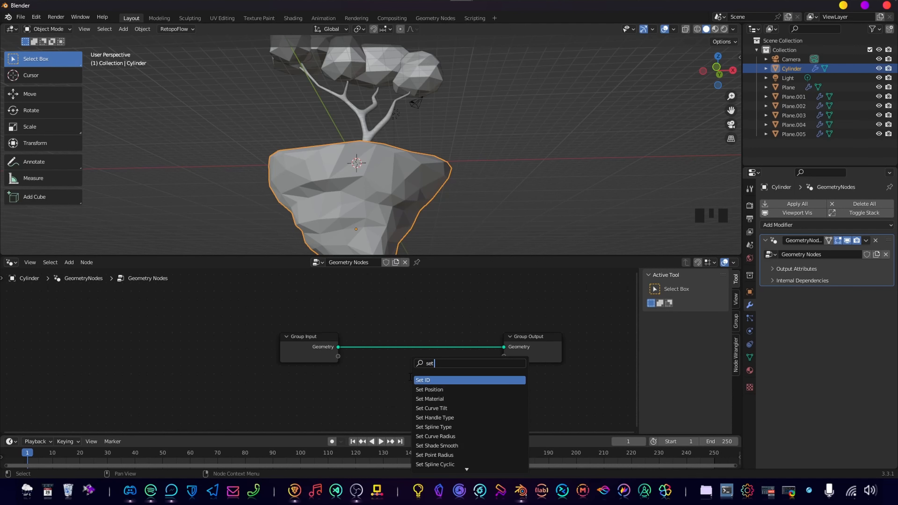
pyautogui.press('Down')
pyautogui.press('Return')
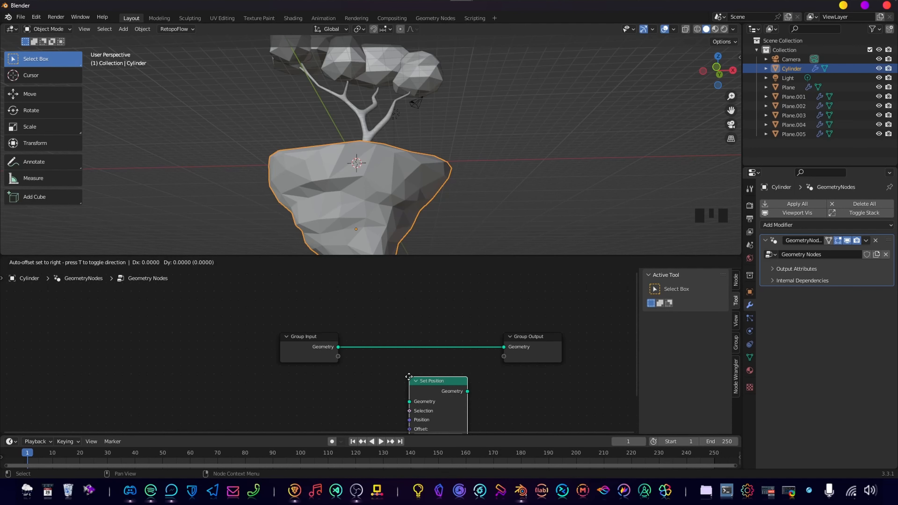
pyautogui.click(377, 319)
pyautogui.moveTo(378, 319); pyautogui.dragTo(340, 277, button='middle')
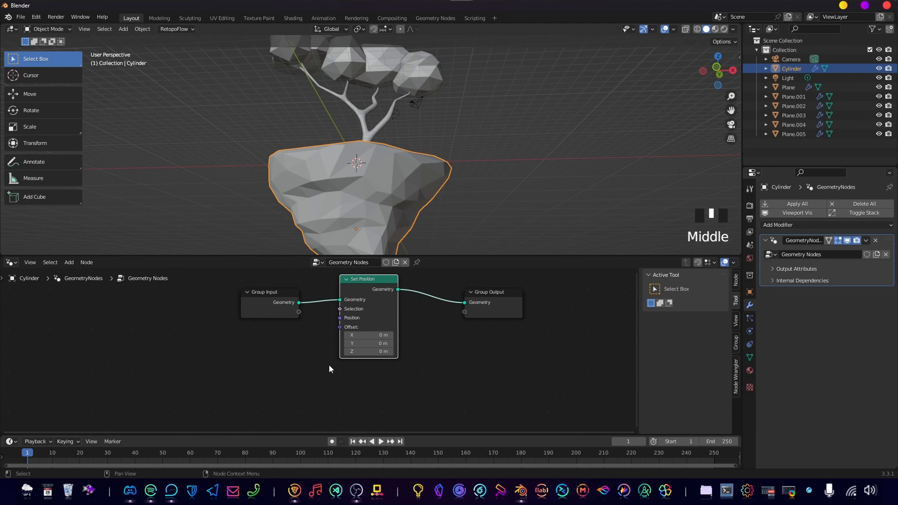
# Add a UV Sphere node and place it just below the Set Position node.
pyautogui.hotkey('shift', 'a')
pyautogui.write('s')
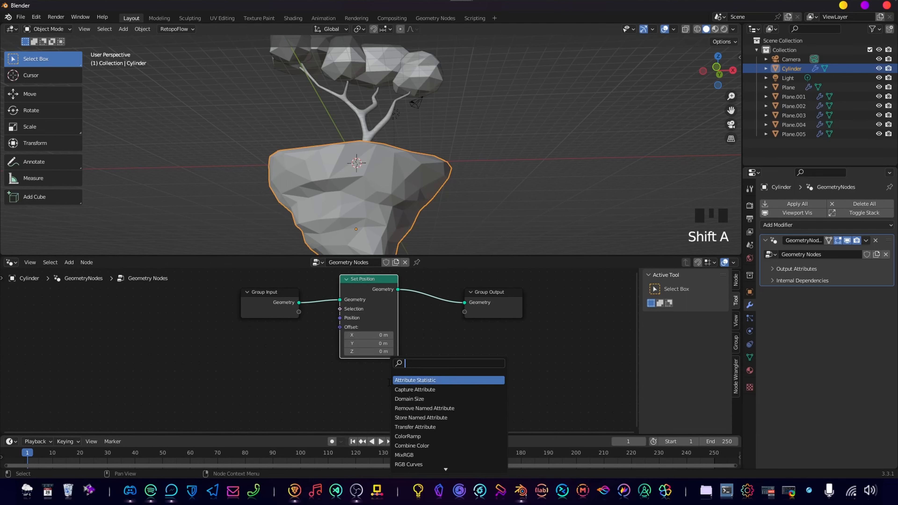
pyautogui.write('uv sphere')
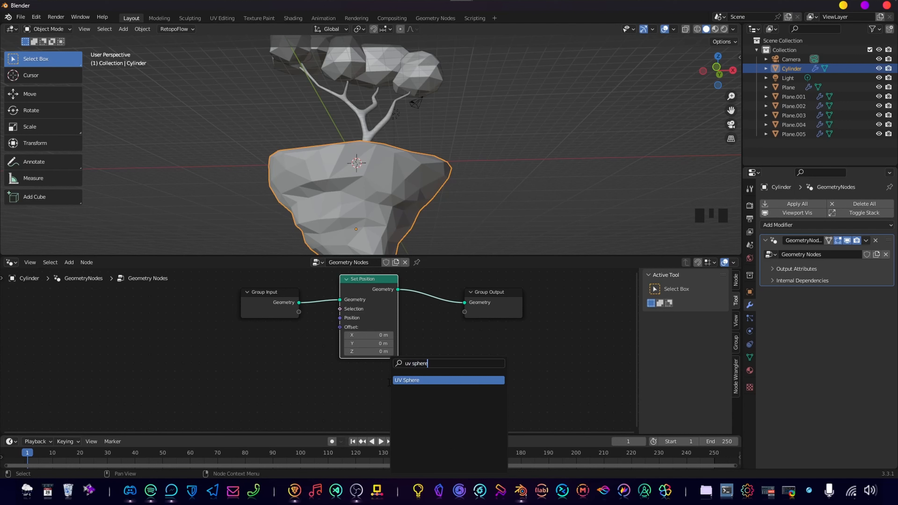
pyautogui.press('Return')
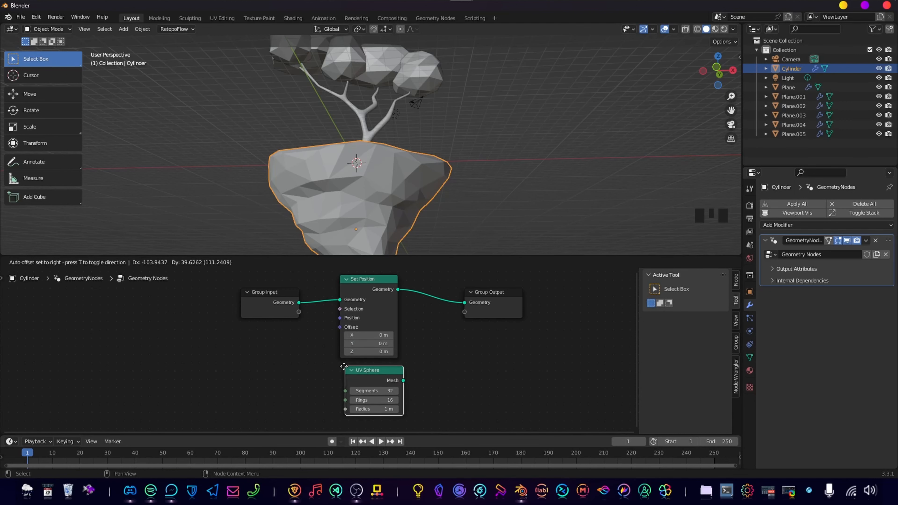
pyautogui.click(350, 370)
# Turn on snapping in the node editor and align the UV Sphere node directly beneath the Set Position node.
pyautogui.hotkey('shift', 'Tab')
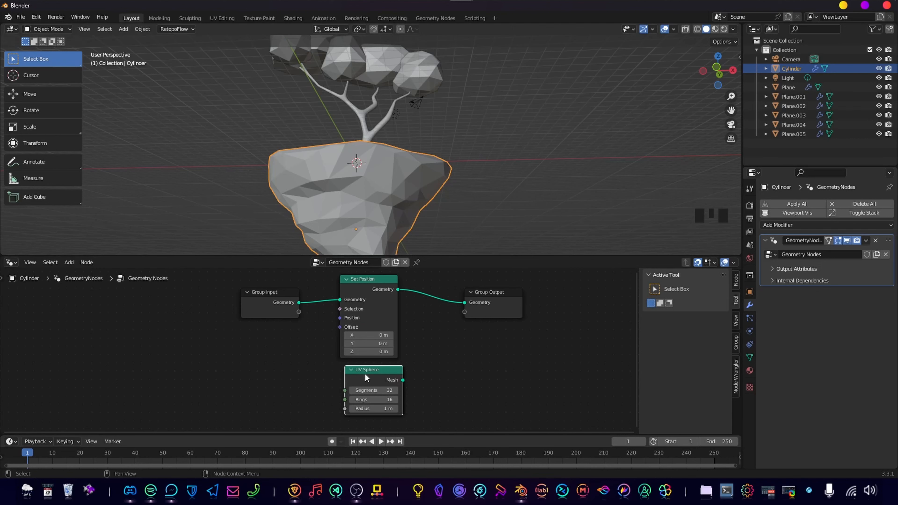
pyautogui.moveTo(365, 377); pyautogui.dragTo(361, 375)
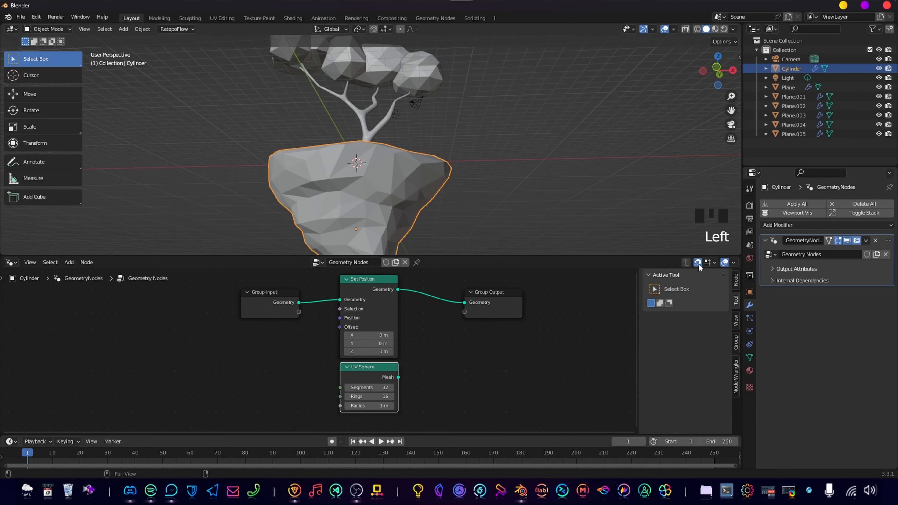
pyautogui.hotkey('shift', 'Tab')
pyautogui.hotkey('shift', 'Tab')
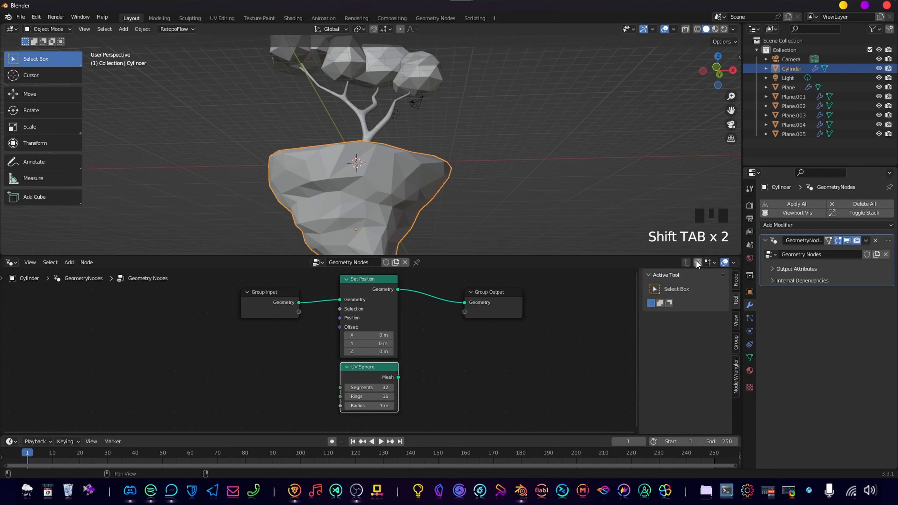
pyautogui.hotkey('shift', 'Tab')
pyautogui.click(698, 264)
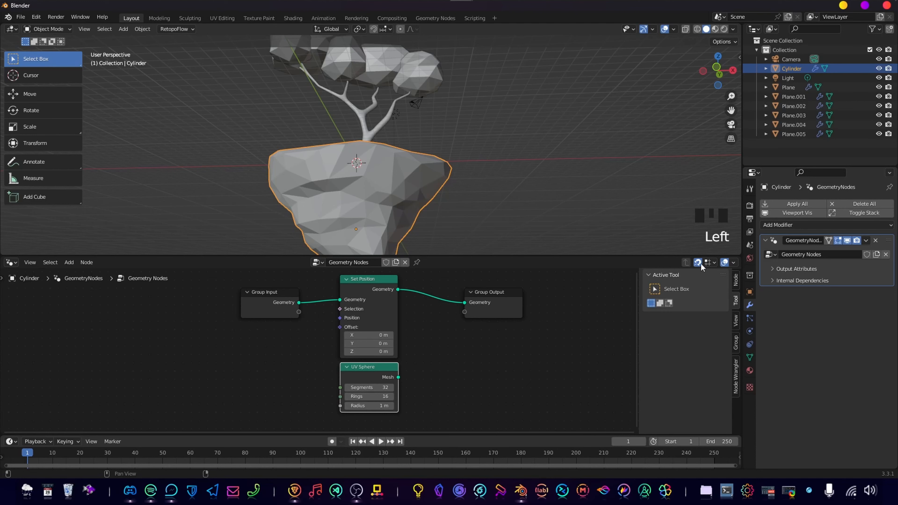
pyautogui.moveTo(377, 371)
pyautogui.mouseDown()
pyautogui.moveTo(447, 371)
pyautogui.moveTo(370, 376)
pyautogui.mouseUp()
pyautogui.hotkey('shift', 'Tab')
pyautogui.moveTo(430, 314); pyautogui.dragTo(424, 321, button='middle')
# Add an Instance on Points node on the link between Set Position and Group Output.
pyautogui.hotkey('shift', 'a')
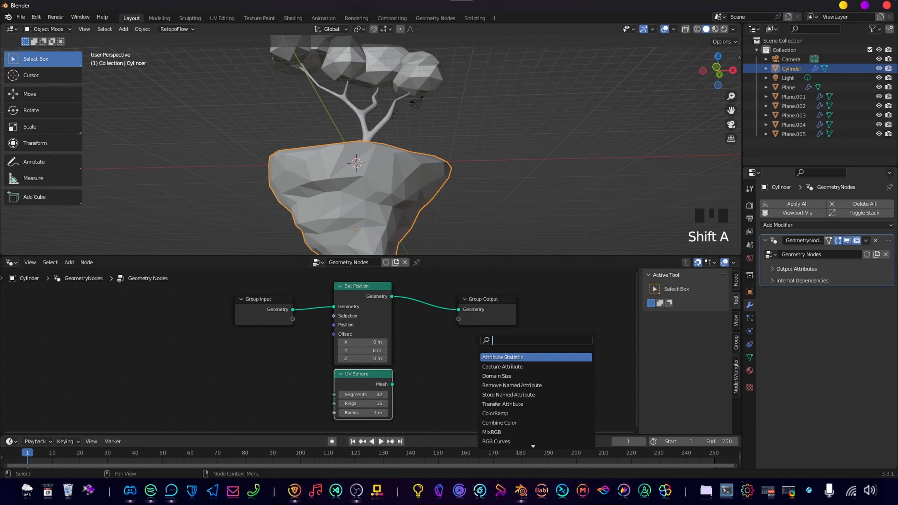
pyautogui.write('instan')
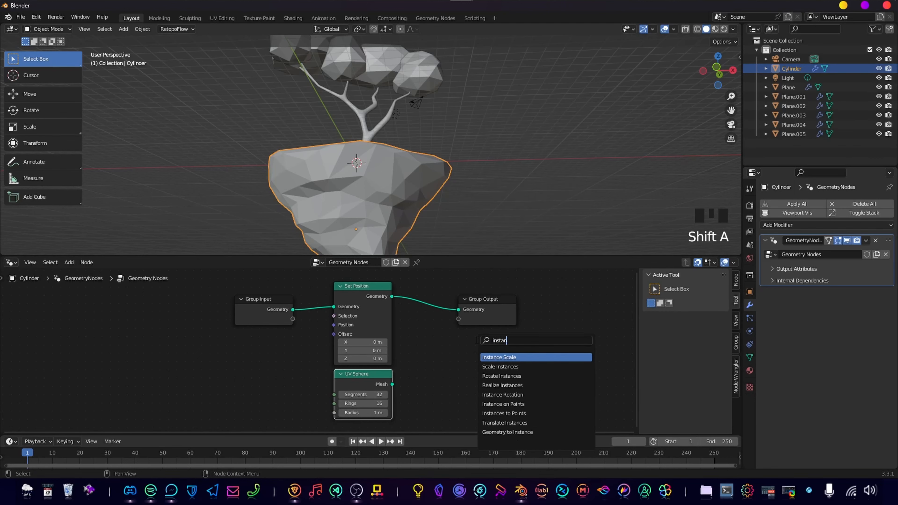
pyautogui.write('c o')
pyautogui.press('BackSpace')
pyautogui.press('BackSpace')
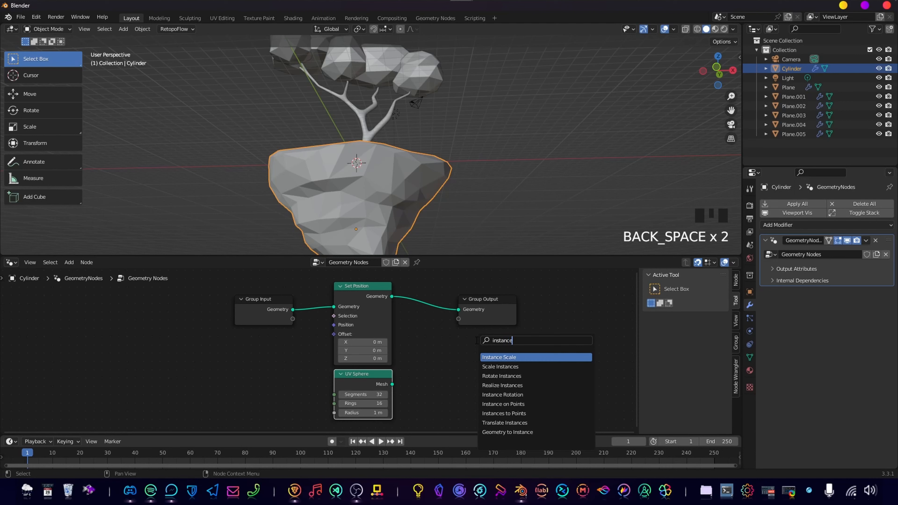
pyautogui.write('e on p')
pyautogui.press('Return')
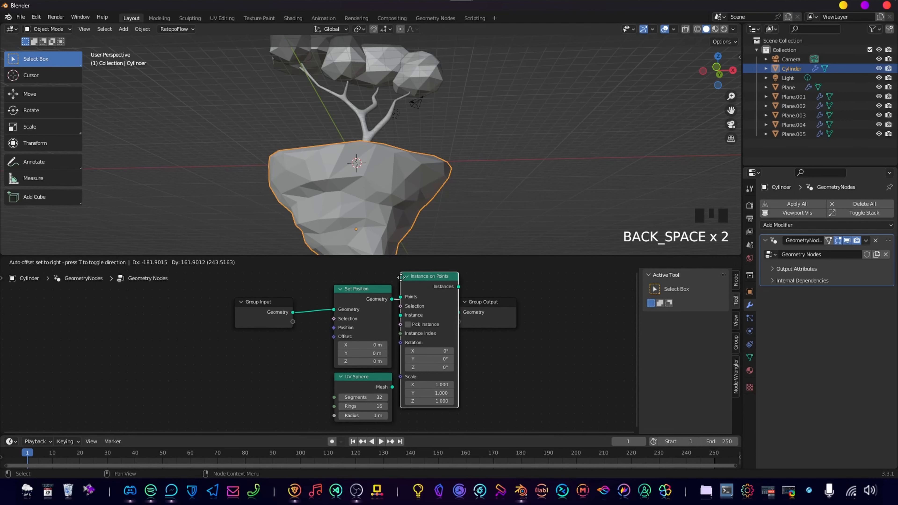
pyautogui.click(480, 329)
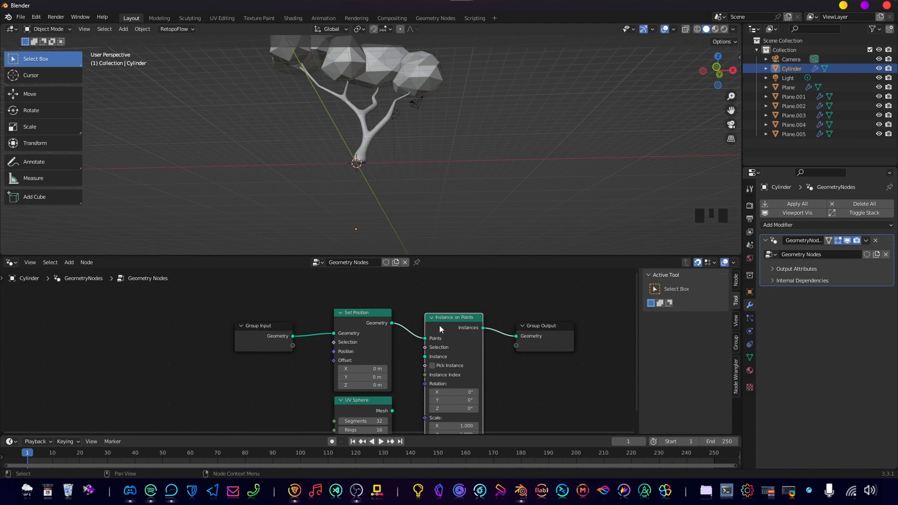
# Move the Instance on Points node slightly closer to Set Position and connect the UV Sphere's Mesh output to its Instance input.
pyautogui.click(431, 317)
pyautogui.click(432, 317)
pyautogui.moveTo(444, 319); pyautogui.dragTo(435, 316)
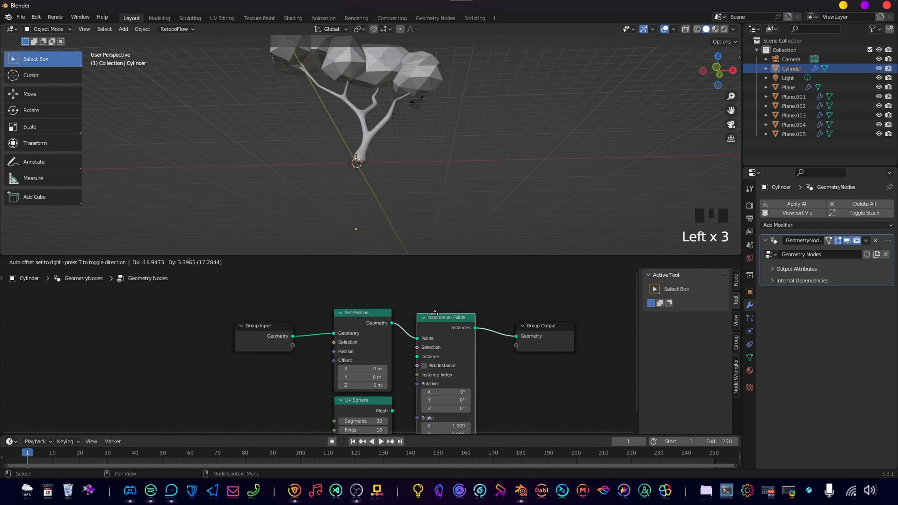
pyautogui.moveTo(492, 374); pyautogui.dragTo(497, 339, button='middle')
pyautogui.scroll(1, 497, 339)
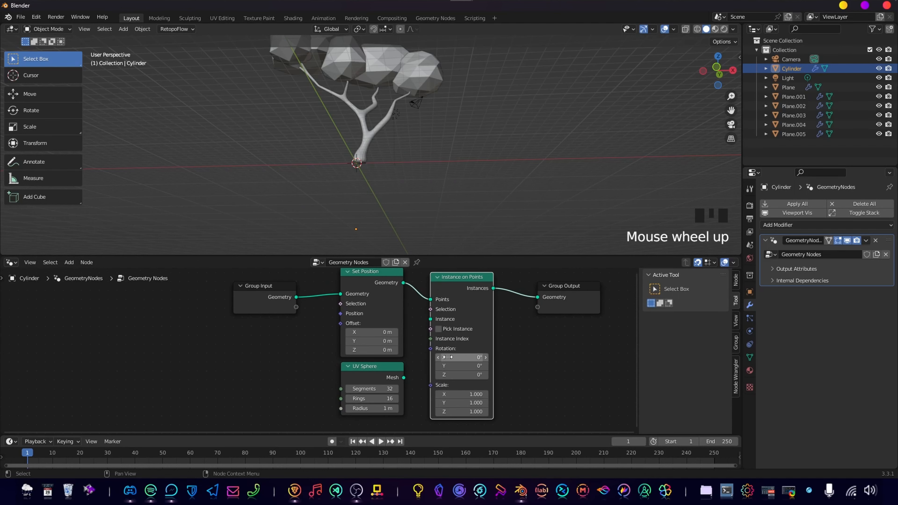
pyautogui.moveTo(404, 378); pyautogui.dragTo(432, 317)
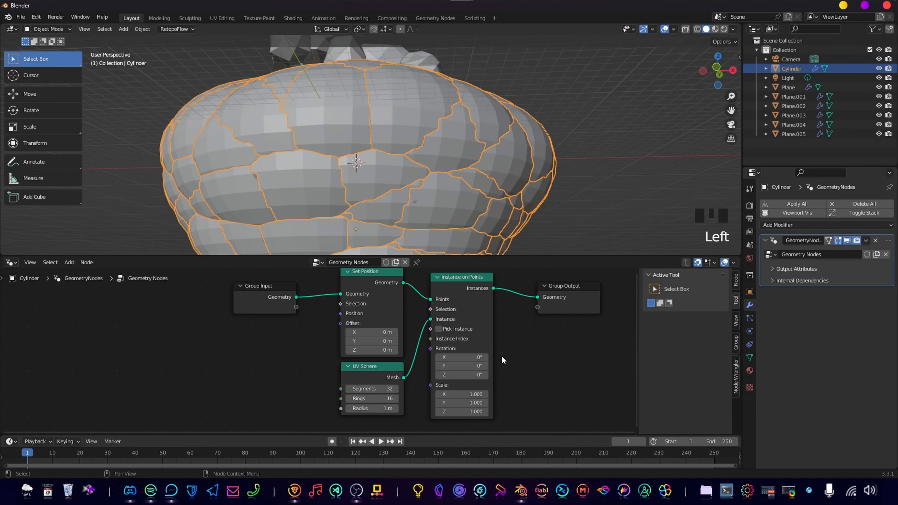
# Set the UV Sphere node's radius to 0.01 m and deselect the island to check the small instances.
pyautogui.moveTo(408, 416); pyautogui.dragTo(463, 330, button='middle')
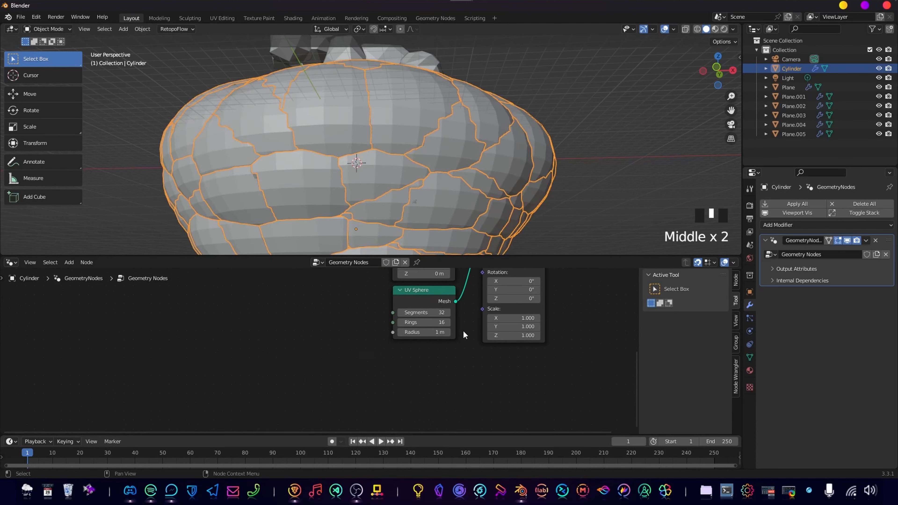
pyautogui.scroll(5, 477, 324)
pyautogui.keyDown('shift'); pyautogui.moveTo(502, 316); pyautogui.dragTo(458, 316); pyautogui.keyUp('shift')
pyautogui.scroll(4, 441, 187)
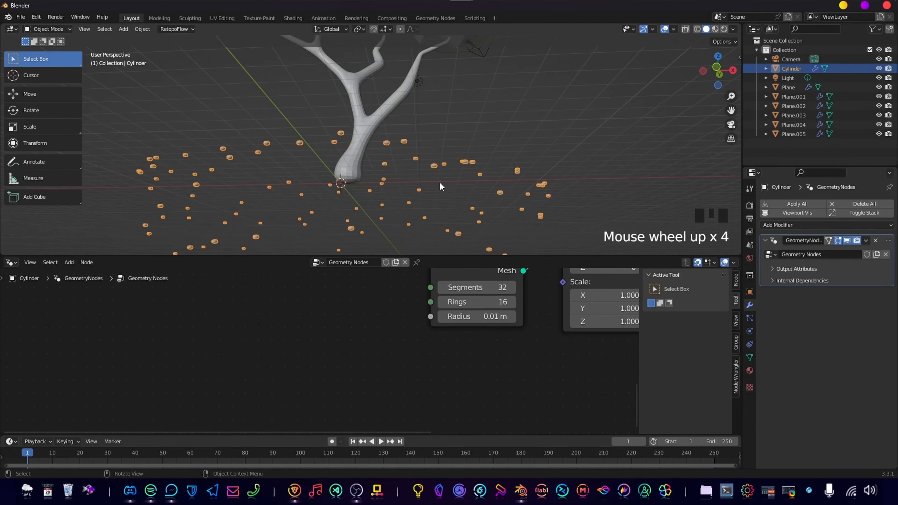
pyautogui.click(506, 139)
pyautogui.moveTo(435, 163); pyautogui.dragTo(406, 199, button='middle')
pyautogui.scroll(-4, 410, 185)
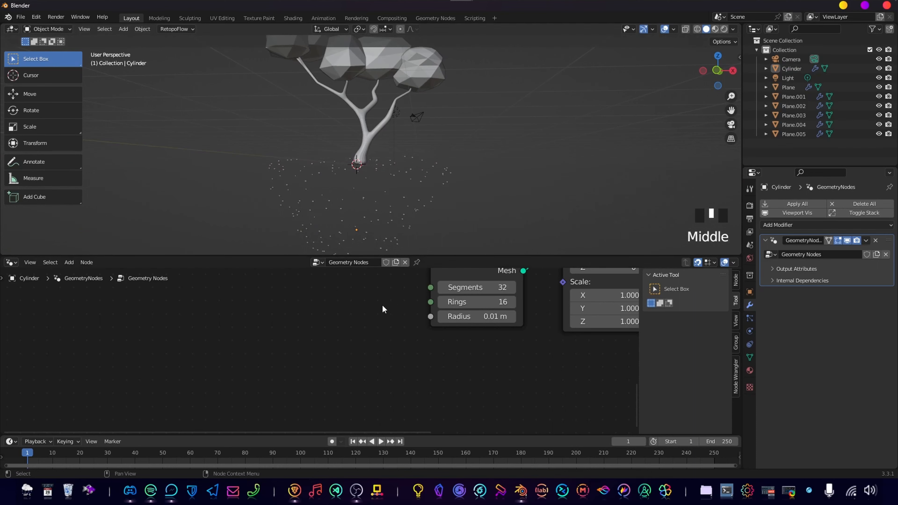
# Move Group Output further away and insert a Join Geometry node between Instance on Points and Group Output.
pyautogui.scroll(-5, 460, 307)
pyautogui.moveTo(461, 307); pyautogui.dragTo(409, 439, button='middle')
pyautogui.moveTo(617, 357); pyautogui.dragTo(484, 345, button='middle')
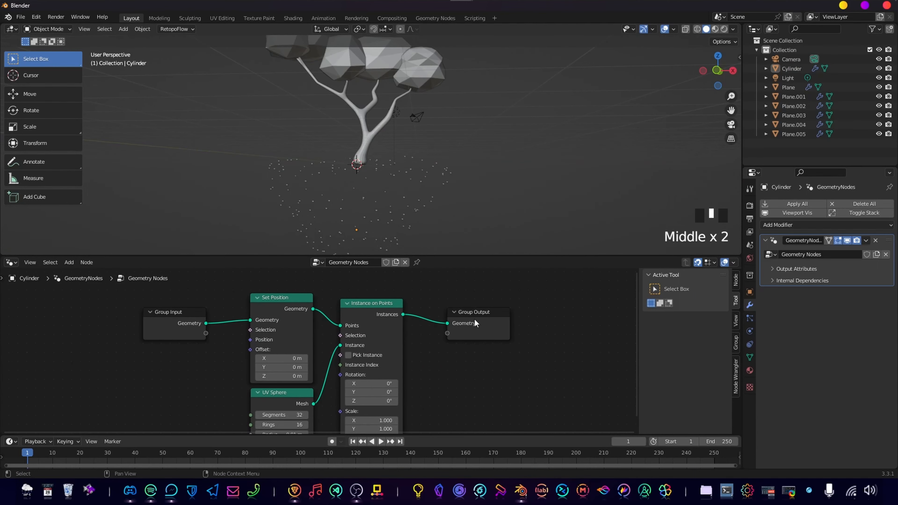
pyautogui.moveTo(474, 320); pyautogui.dragTo(604, 311)
pyautogui.scroll(-4, 510, 367)
pyautogui.hotkey('shift', 'a')
pyautogui.write('s')
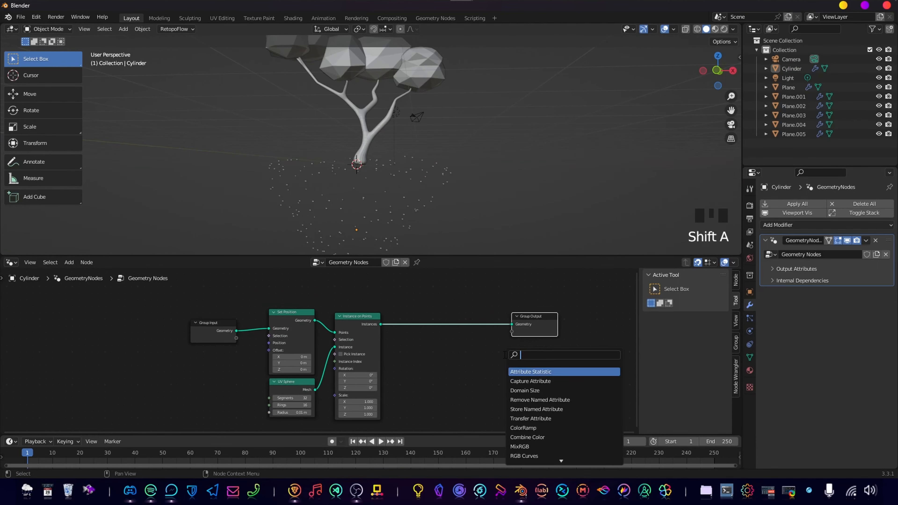
pyautogui.write('join geo')
pyautogui.press('Return')
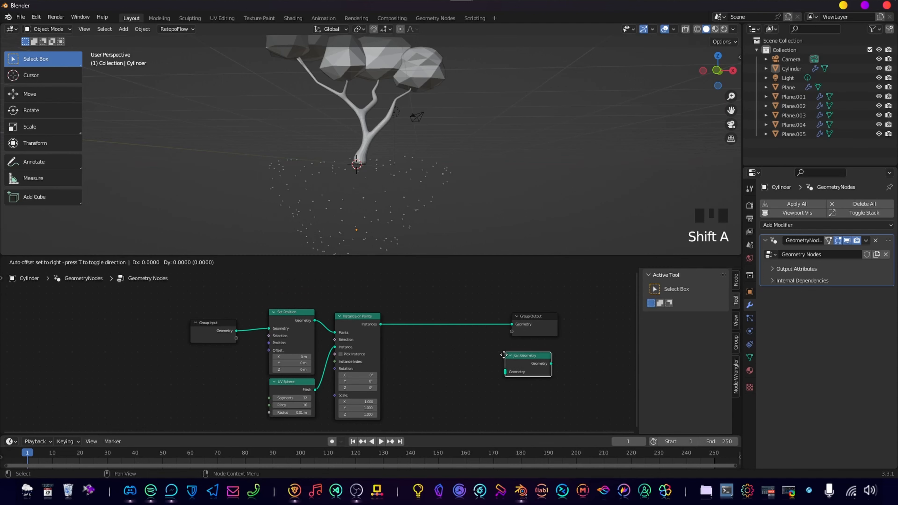
pyautogui.click(414, 309)
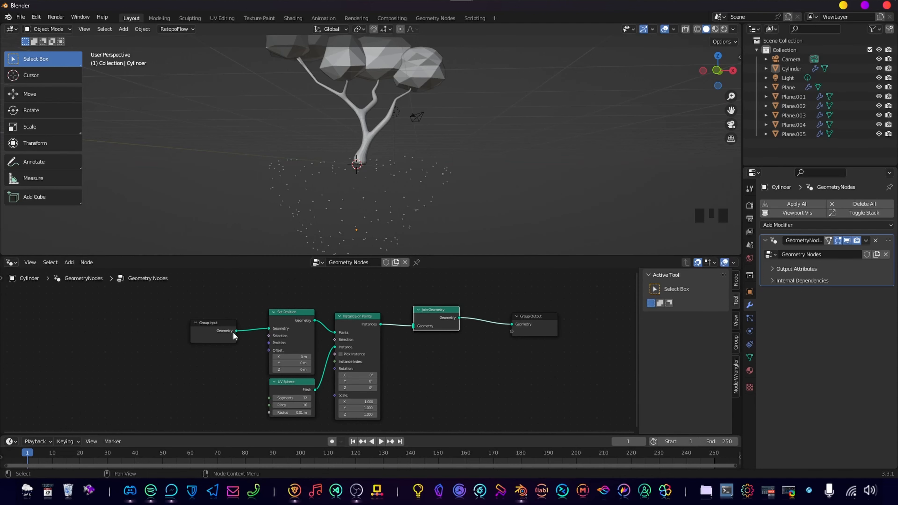
# Connect the Group Input's Geometry to the Join Geometry node and inspect the spheres on the island's vertices up close.
pyautogui.moveTo(237, 330); pyautogui.dragTo(415, 328)
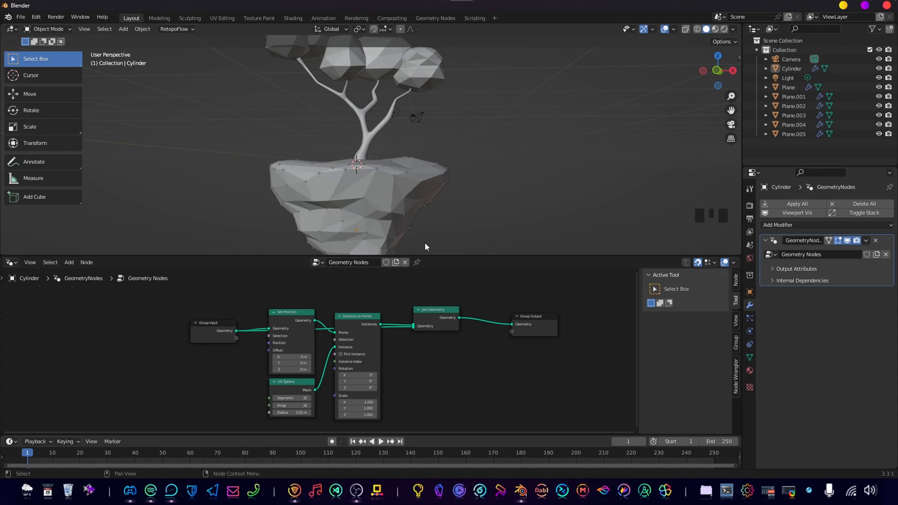
pyautogui.moveTo(409, 200); pyautogui.dragTo(365, 183, button='middle')
pyautogui.scroll(-1, 403, 217)
pyautogui.scroll(3, 370, 171)
pyautogui.scroll(-2, 353, 152)
pyautogui.scroll(2, 367, 161)
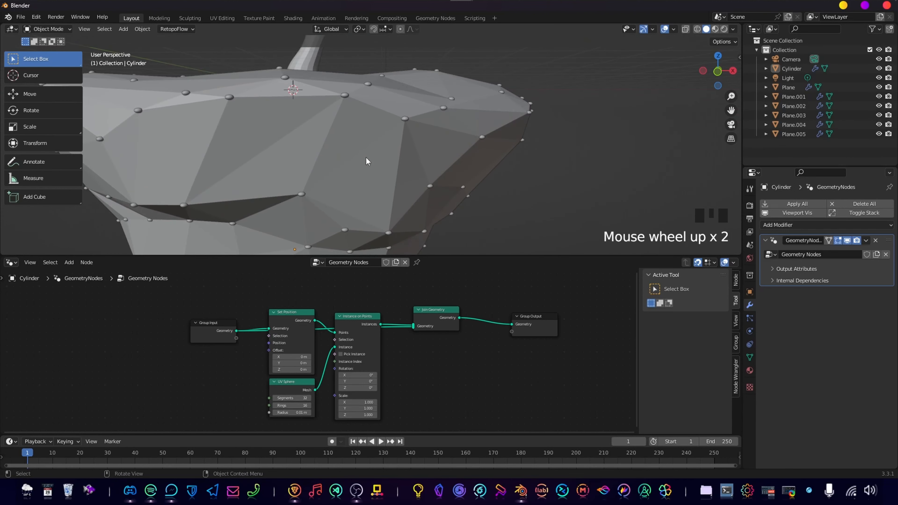
# Switch to the front view and examine the small spheres on the island's vertices.
pyautogui.keyDown('shift'); pyautogui.moveTo(346, 94); pyautogui.dragTo(405, 167, button='middle'); pyautogui.keyUp('shift')
pyautogui.scroll(-1, 461, 171)
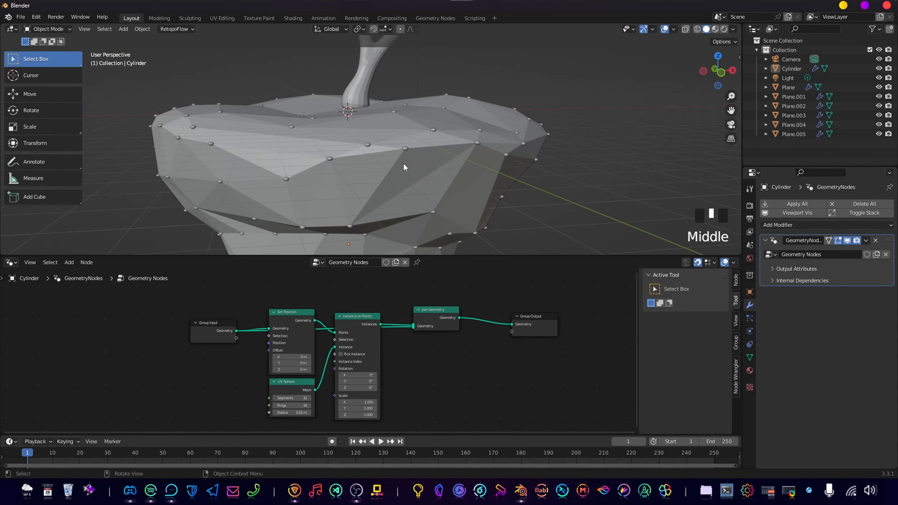
pyautogui.middleClick(397, 188)
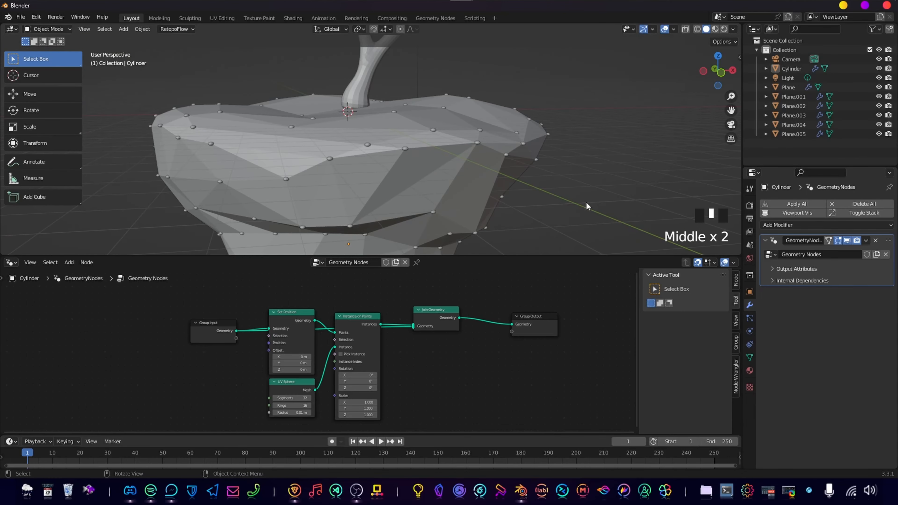
pyautogui.press('KP_1')
pyautogui.scroll(-2, 426, 190)
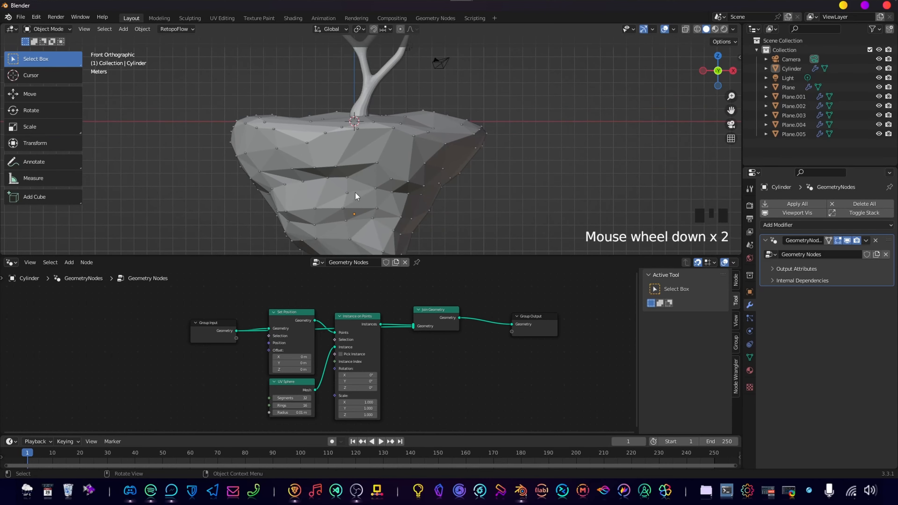
pyautogui.scroll(5, 355, 193)
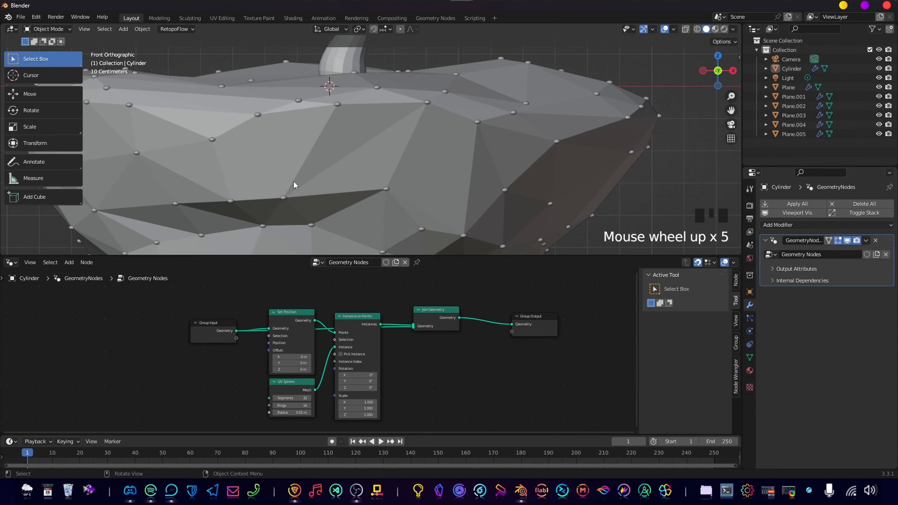
# Move the Group Input node away from the node chain and add a second Set Position node above the existing nodes.
pyautogui.scroll(-3, 230, 345)
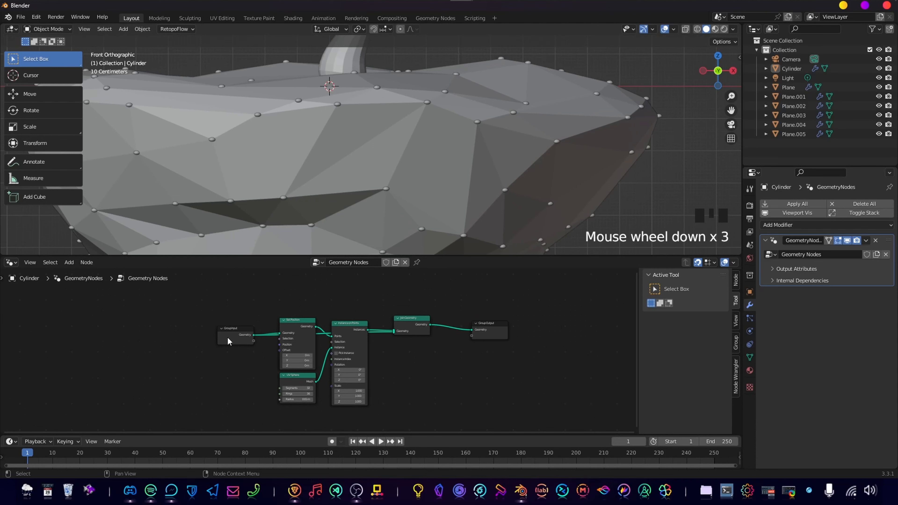
pyautogui.scroll(-4, 227, 339)
pyautogui.click(253, 336)
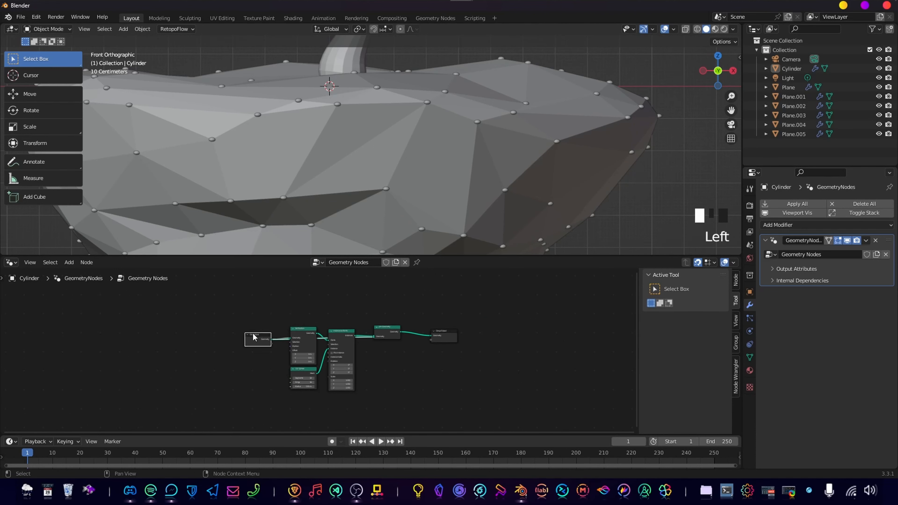
pyautogui.moveTo(253, 337); pyautogui.dragTo(223, 317)
pyautogui.hotkey('shift', 'a')
pyautogui.moveTo(332, 308)
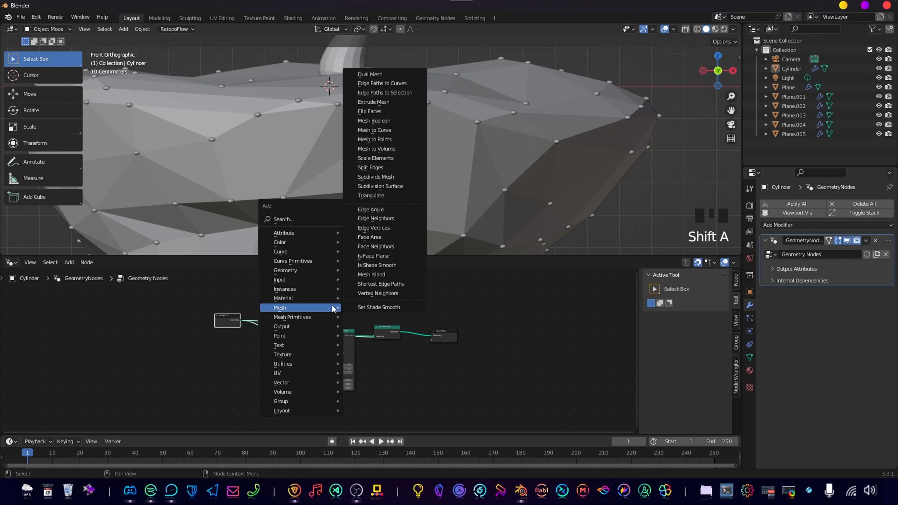
pyautogui.write('set pos')
pyautogui.press('Return')
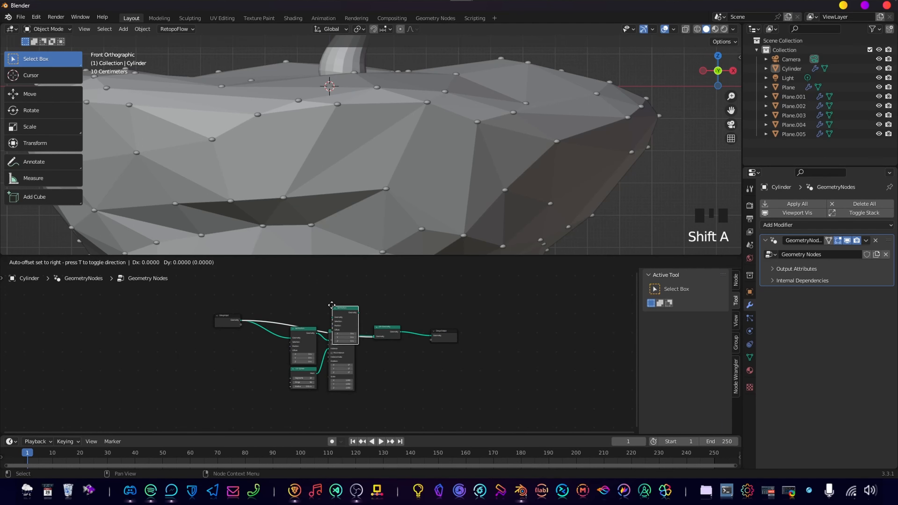
pyautogui.click(291, 291)
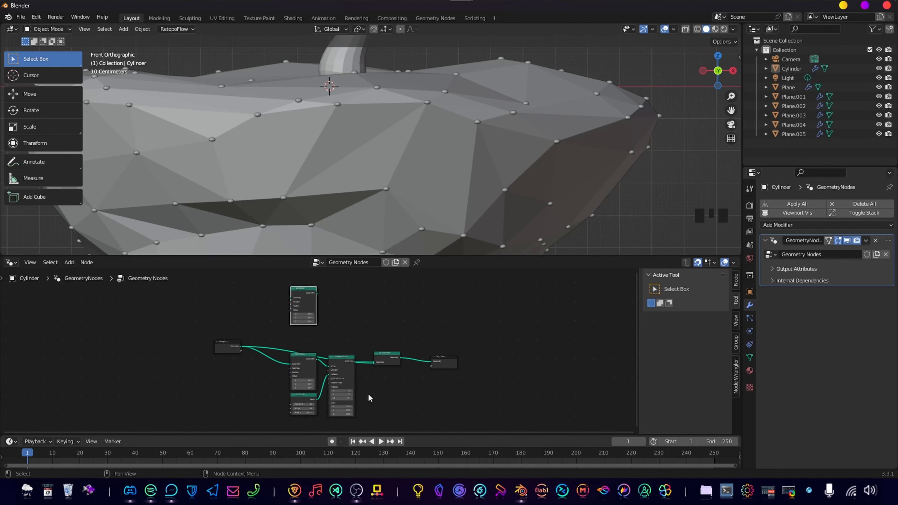
# Group the original Set Position, UV Sphere and Instance on Points nodes in a frame labelled "Spheres".
pyautogui.moveTo(368, 398)
pyautogui.mouseDown(button='middle')
pyautogui.moveTo(374, 358)
pyautogui.moveTo(375, 391)
pyautogui.mouseUp(button='middle')
pyautogui.scroll(4, 374, 357)
pyautogui.moveTo(271, 304); pyautogui.dragTo(395, 421)
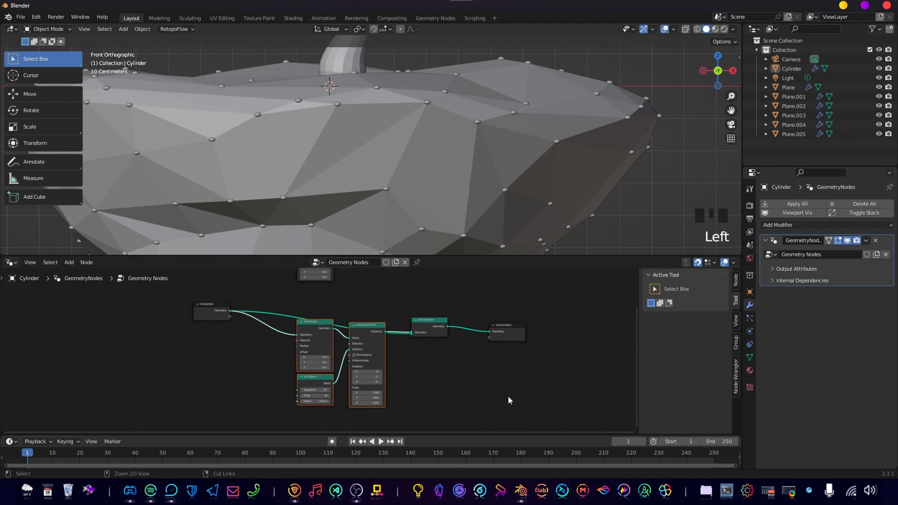
pyautogui.hotkey('ctrl', 'j')
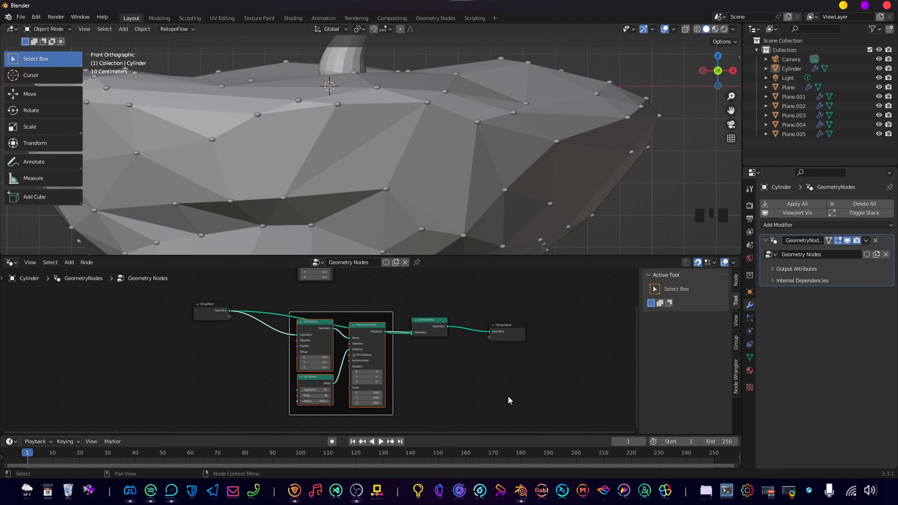
pyautogui.press('F2')
pyautogui.write('Spheres')
pyautogui.press('Return')
# Connect the Group Input's Geometry output to the Geometry input of the new Set Position node.
pyautogui.moveTo(390, 298)
pyautogui.mouseDown(button='middle')
pyautogui.moveTo(397, 312)
pyautogui.moveTo(382, 315)
pyautogui.mouseUp(button='middle')
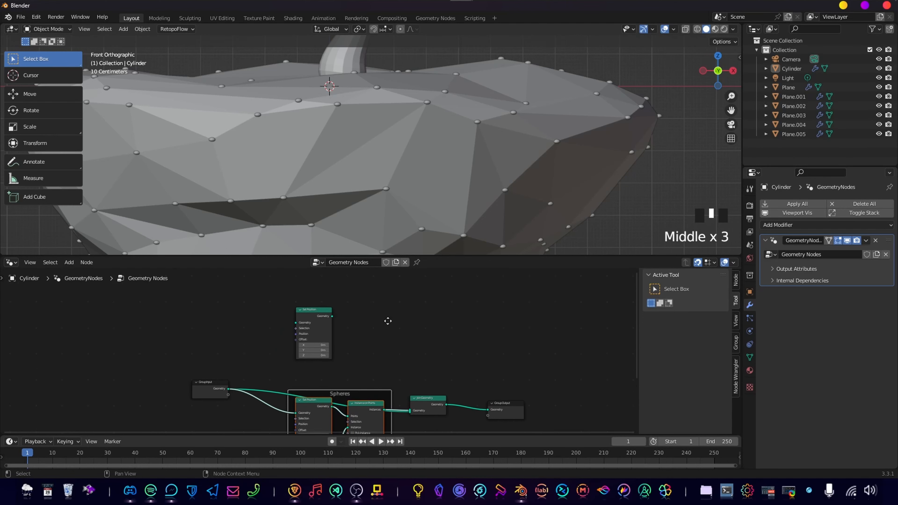
pyautogui.scroll(3, 345, 341)
pyautogui.moveTo(205, 401); pyautogui.dragTo(298, 320)
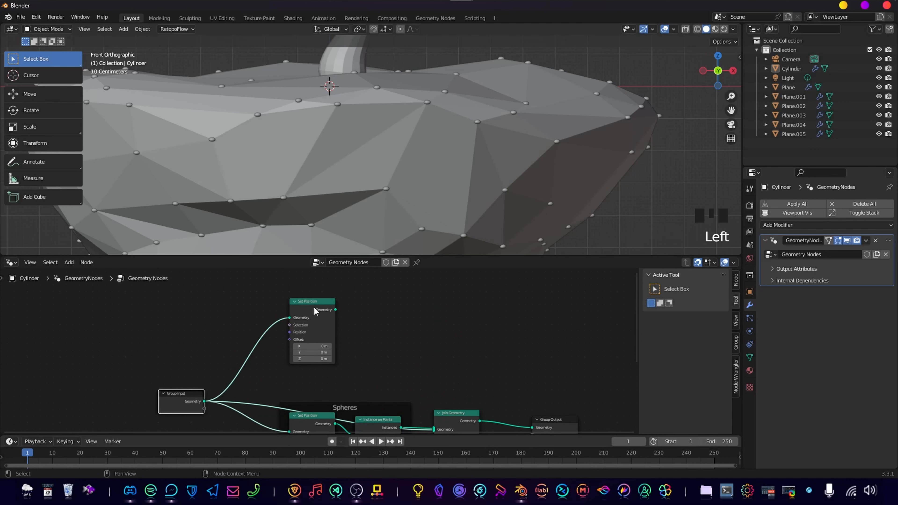
# Add a Mesh to Curve node beside the new Set Position node and feed that node's Geometry into its Mesh input.
pyautogui.click(424, 345)
pyautogui.hotkey('shift', 'a')
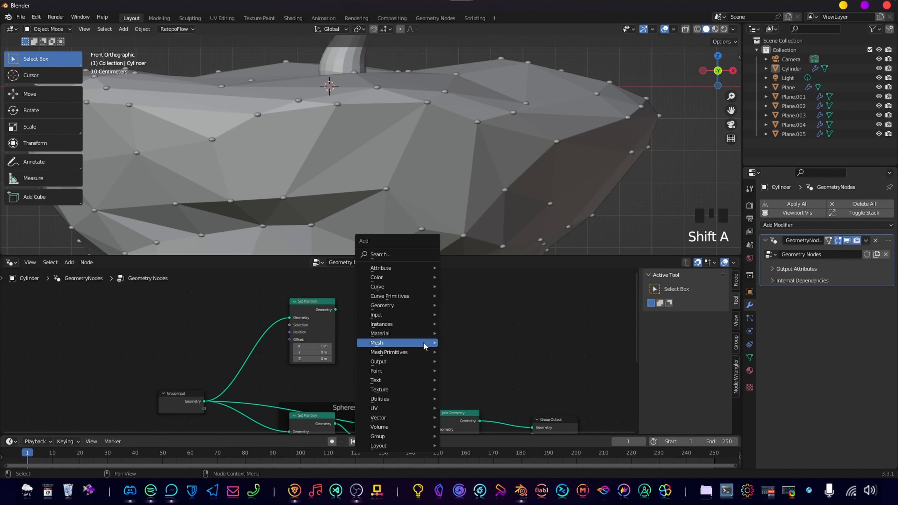
pyautogui.write('mesh to curve')
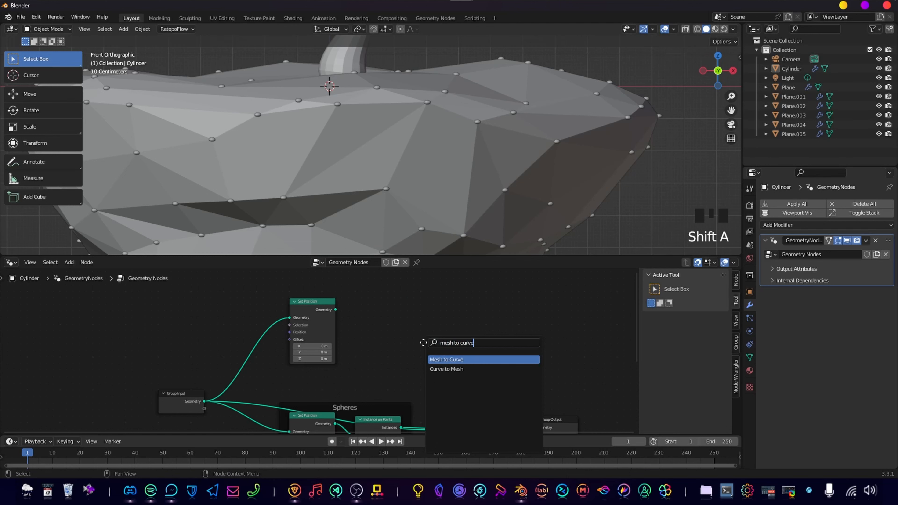
pyautogui.press('Return')
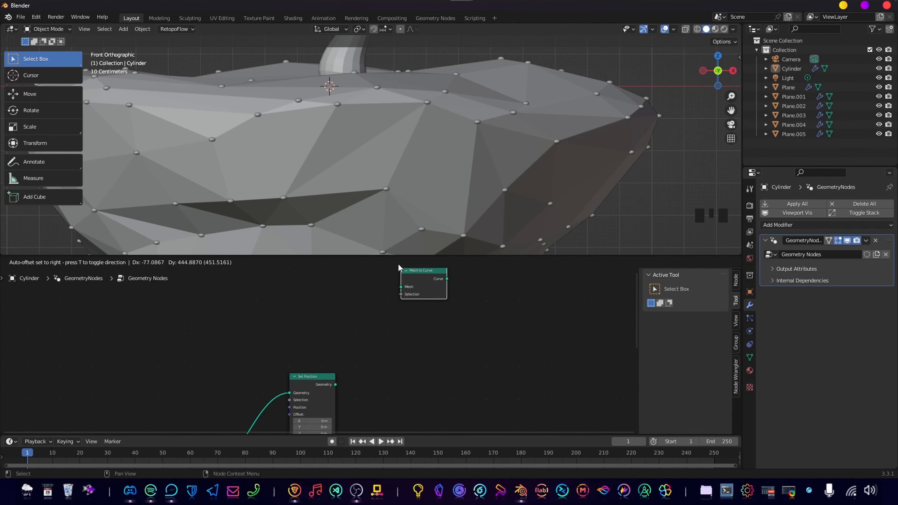
pyautogui.click(425, 276)
pyautogui.moveTo(433, 275); pyautogui.dragTo(407, 359)
pyautogui.moveTo(391, 393); pyautogui.dragTo(390, 355, button='middle')
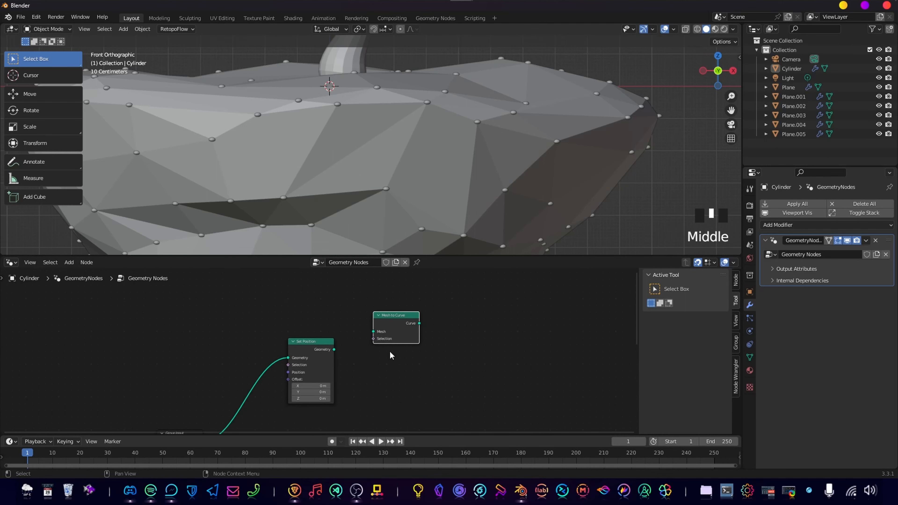
pyautogui.keyDown('alt'); pyautogui.moveTo(357, 341); pyautogui.dragTo(396, 336, button='right'); pyautogui.keyUp('alt')
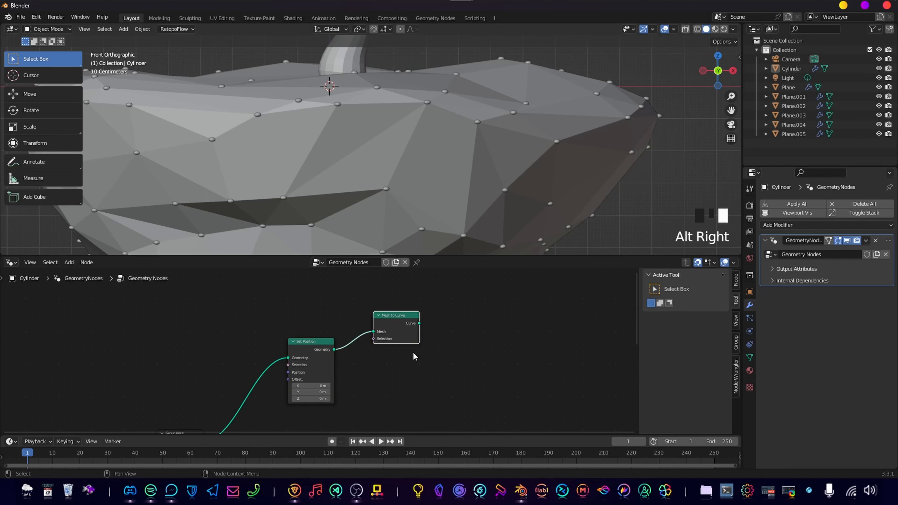
# Add a Curve to Mesh node after Mesh to Curve and connect the Curve output to its Curve input.
pyautogui.moveTo(413, 354); pyautogui.dragTo(420, 332, button='middle')
pyautogui.click(485, 328)
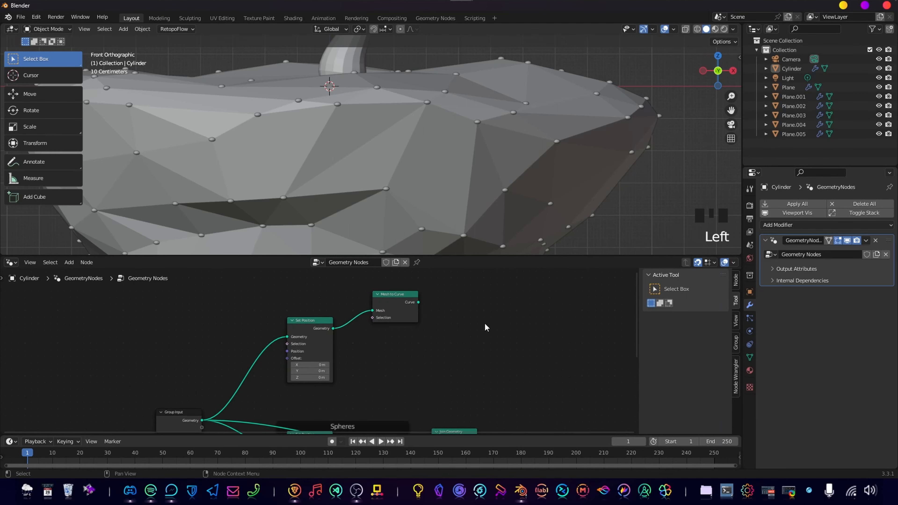
pyautogui.hotkey('shift', 'a')
pyautogui.write('curve to mesh')
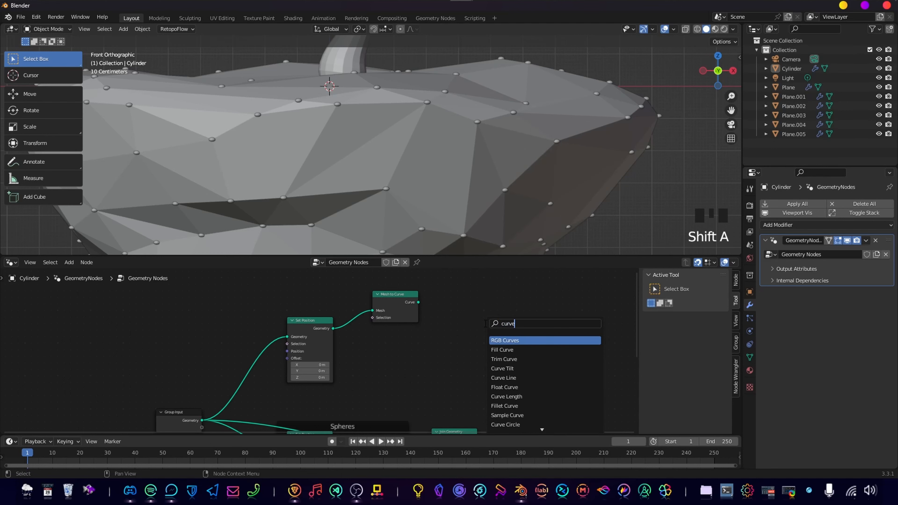
pyautogui.press('Return')
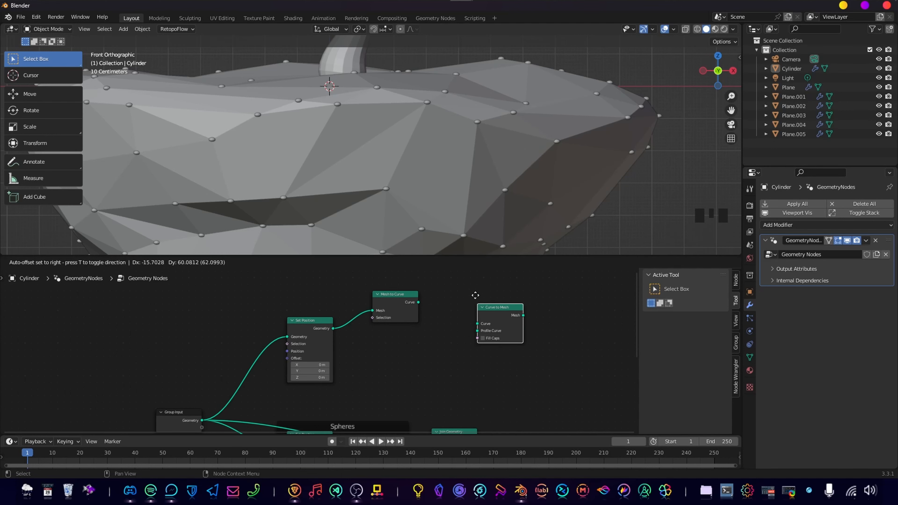
pyautogui.click(452, 292)
pyautogui.moveTo(418, 303); pyautogui.dragTo(467, 299)
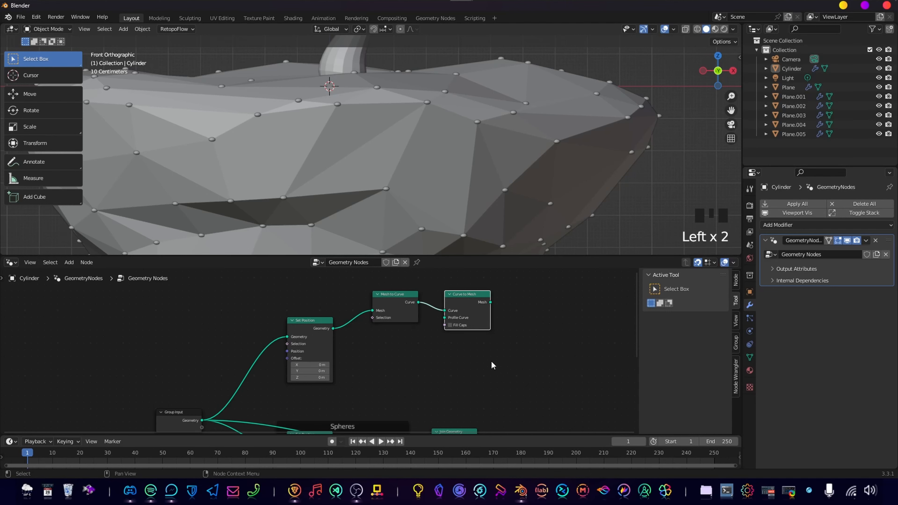
# Add a Curve Circle node below Mesh to Curve and connect it to the Profile Curve input of Curve to Mesh.
pyautogui.hotkey('shift', 'a')
pyautogui.moveTo(494, 359)
pyautogui.write('cur')
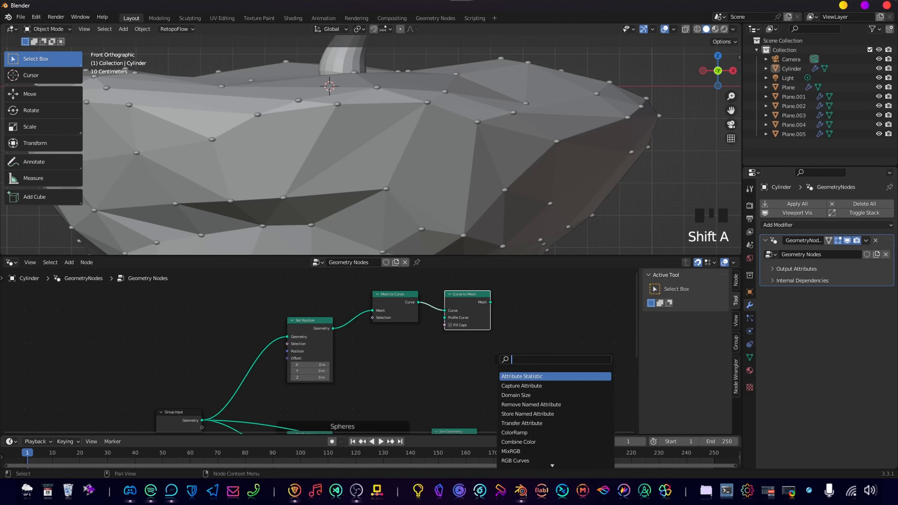
pyautogui.write('ve cir')
pyautogui.press('Return')
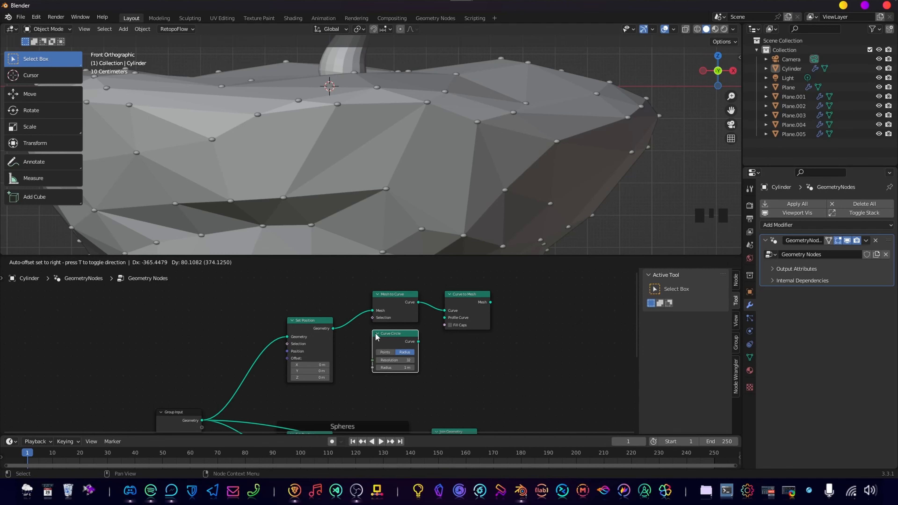
pyautogui.click(368, 333)
pyautogui.moveTo(418, 341); pyautogui.dragTo(444, 317)
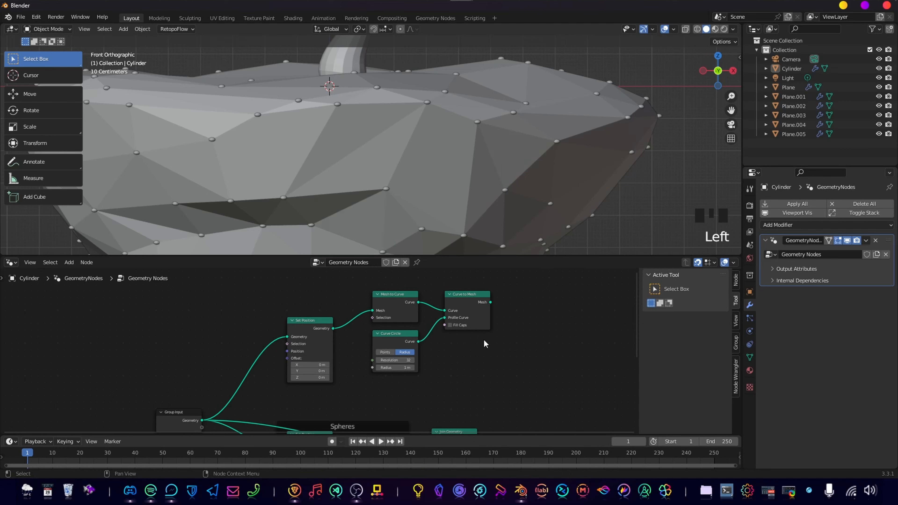
# Connect the Curve to Mesh node's Mesh output to the Join Geometry node and check the whole island.
pyautogui.moveTo(511, 331); pyautogui.dragTo(477, 356, button='middle')
pyautogui.scroll(-3, 459, 332)
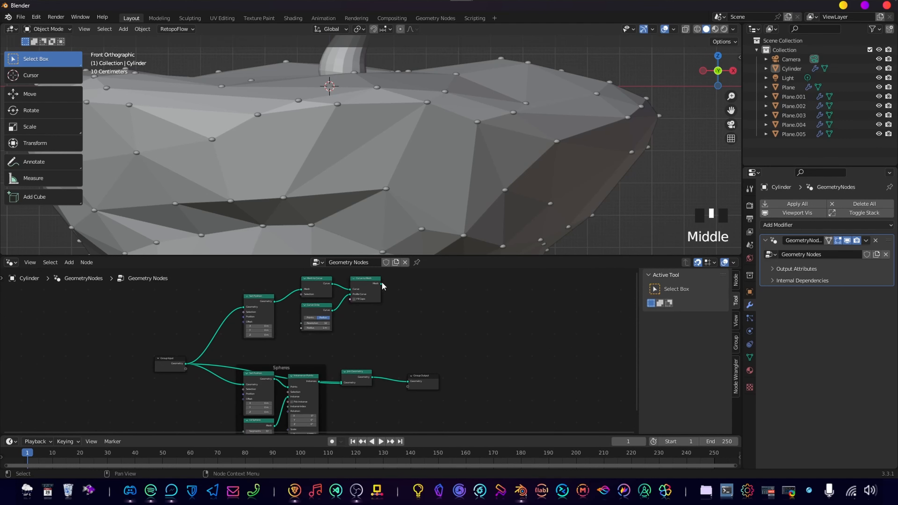
pyautogui.moveTo(382, 284); pyautogui.dragTo(340, 385)
pyautogui.moveTo(421, 343); pyautogui.dragTo(431, 377, button='middle')
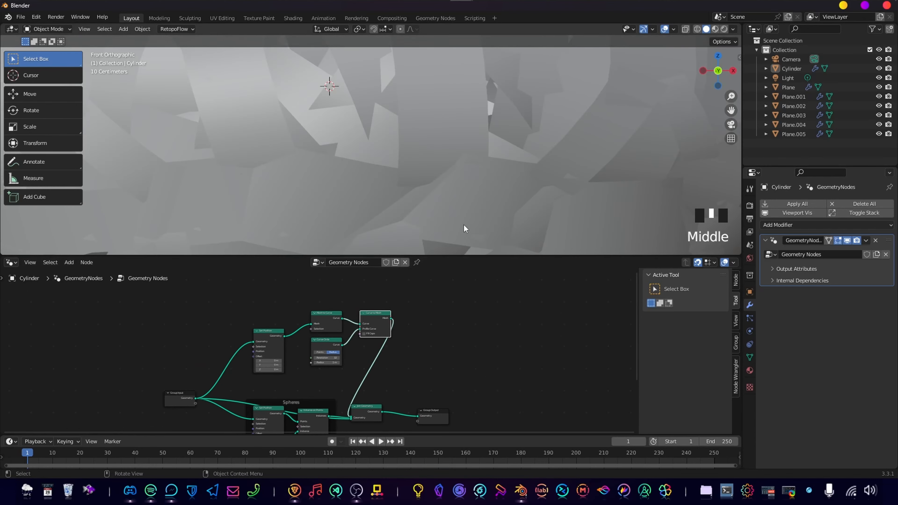
pyautogui.scroll(-8, 400, 158)
# Set the Curve Circle node's radius to 0.01 m and check the tubes along the island's edges.
pyautogui.scroll(5, 347, 366)
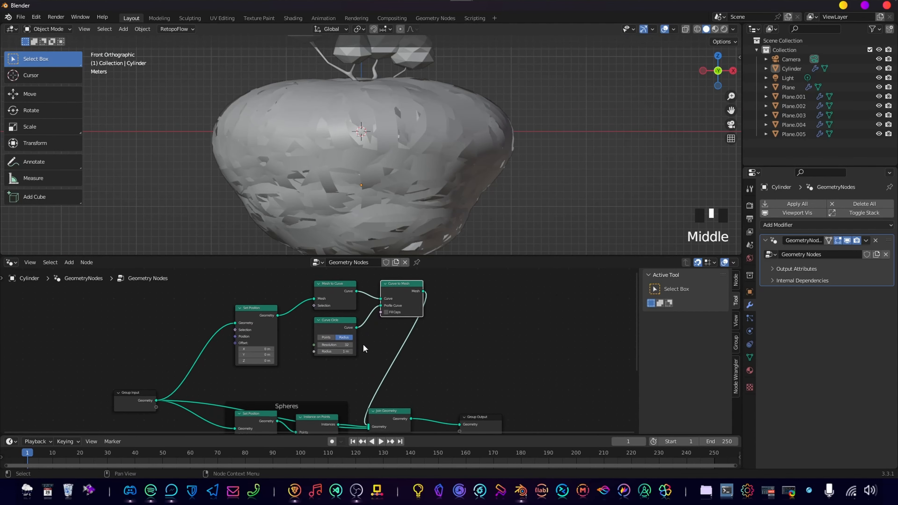
pyautogui.scroll(5, 361, 354)
pyautogui.keyDown('shift'); pyautogui.moveTo(368, 352); pyautogui.dragTo(330, 351); pyautogui.keyUp('shift')
pyautogui.scroll(5, 420, 193)
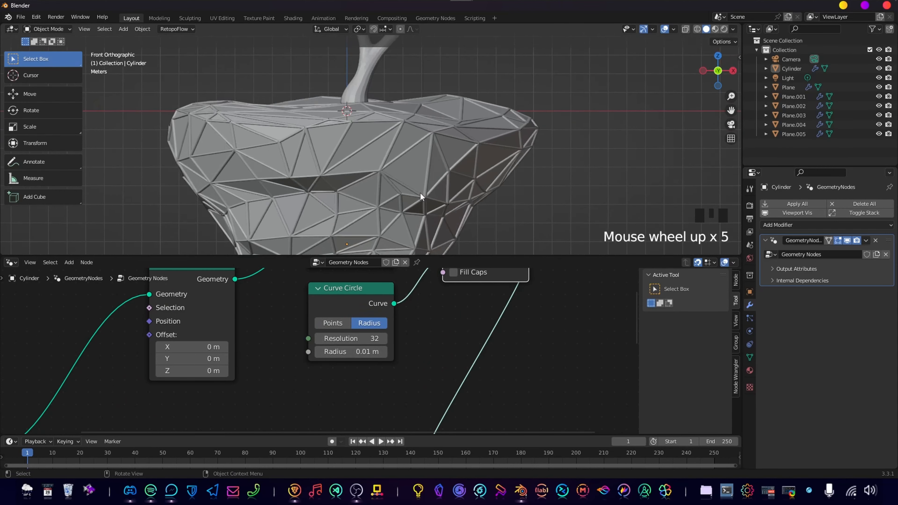
pyautogui.keyDown('shift'); pyautogui.moveTo(421, 194); pyautogui.dragTo(406, 163, button='middle'); pyautogui.keyUp('shift')
# Reduce the Curve Circle radius to 0.005 m and check the edge thickness on the island.
pyautogui.click(350, 352)
pyautogui.click(335, 352)
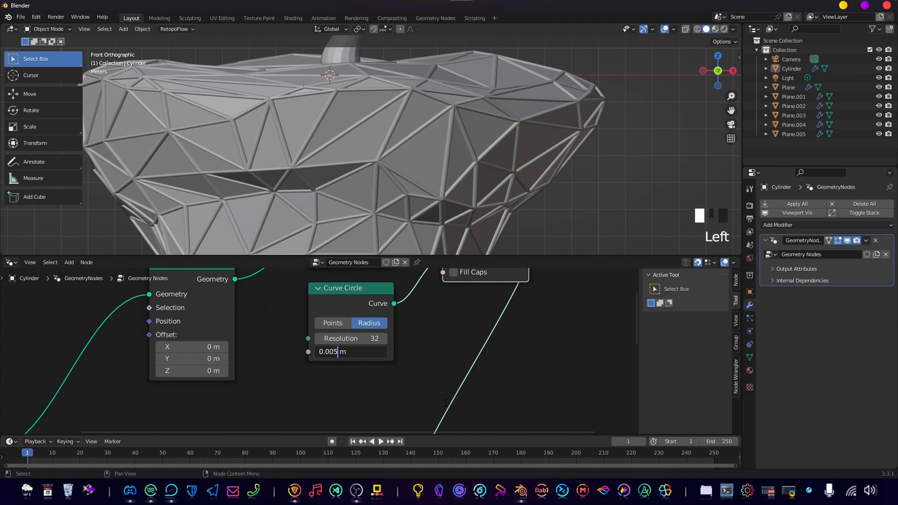
pyautogui.press('Return')
pyautogui.scroll(-5, 411, 152)
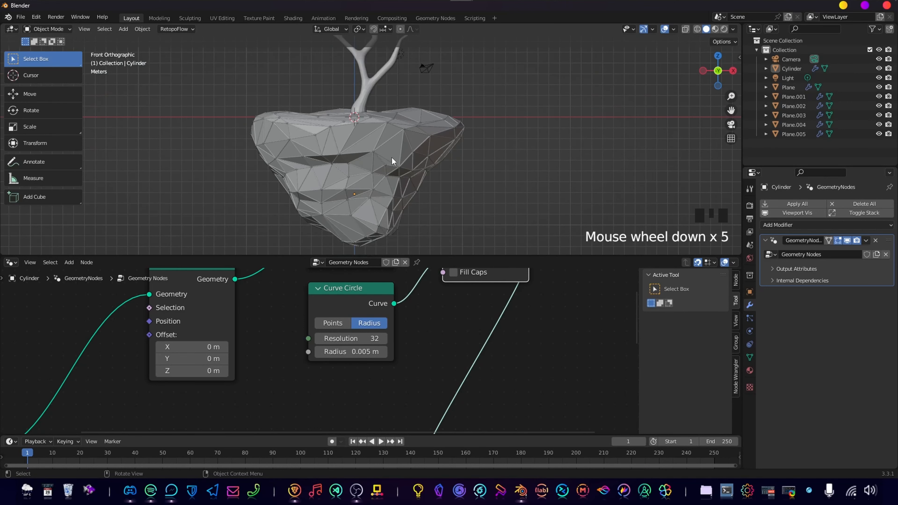
pyautogui.scroll(3, 393, 160)
# Set the Curve Circle radius to 0.003 m and inspect the thinner edge tubes from near and far.
pyautogui.click(355, 351)
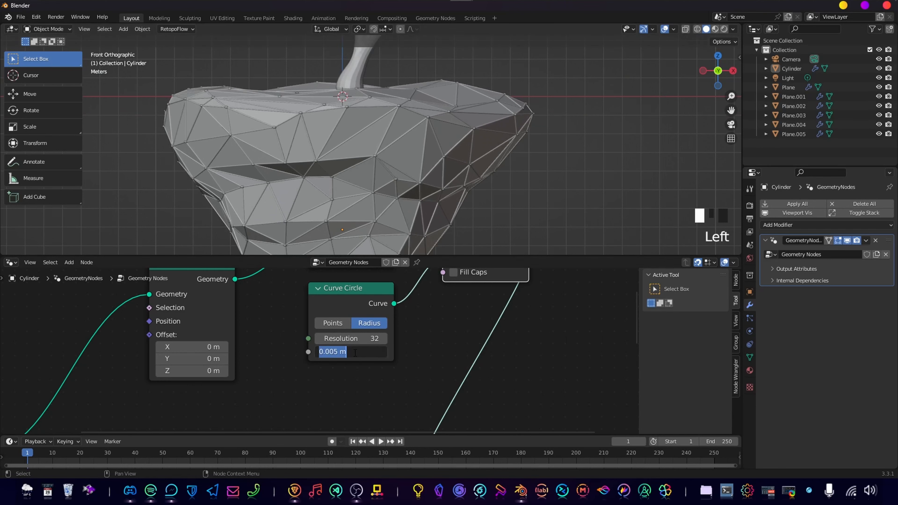
pyautogui.click(338, 352)
pyautogui.write('3')
pyautogui.press('Return')
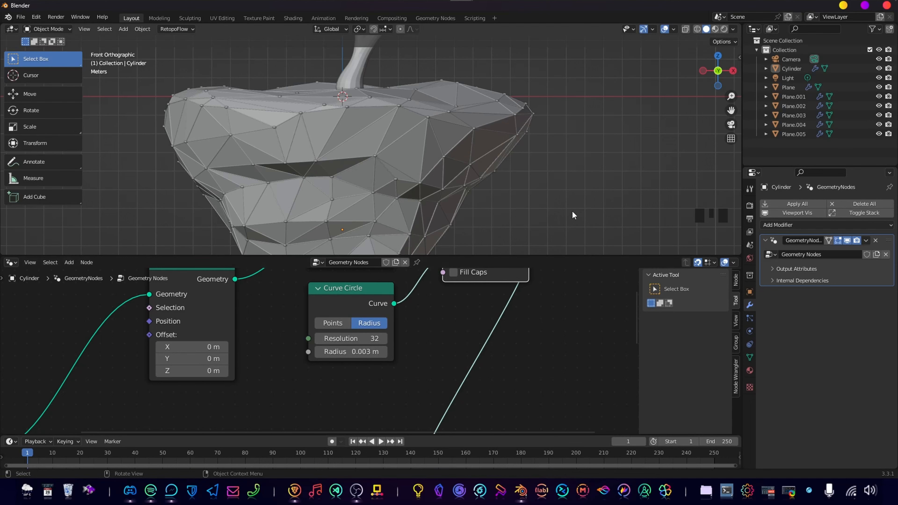
pyautogui.scroll(-6, 348, 184)
pyautogui.scroll(6, 374, 177)
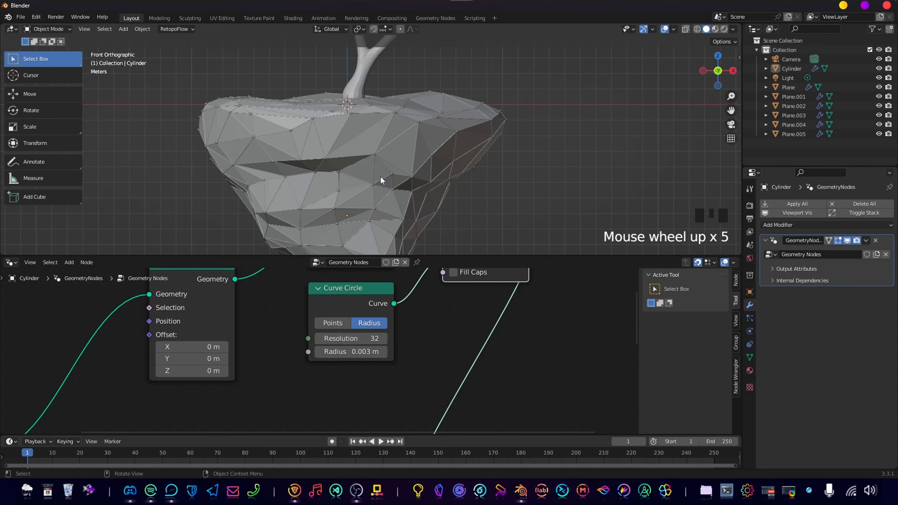
pyautogui.keyDown('shift'); pyautogui.moveTo(379, 141); pyautogui.dragTo(385, 170, button='middle'); pyautogui.keyUp('shift')
pyautogui.scroll(-4, 385, 171)
pyautogui.scroll(-5, 441, 369)
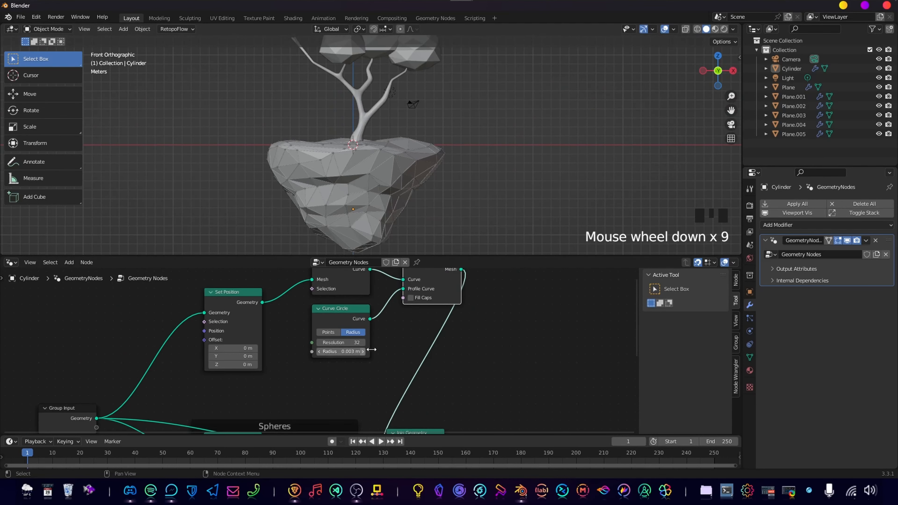
# Move the Join Geometry and Group Output nodes farther along X to make room after the Curve to Mesh node.
pyautogui.moveTo(441, 373); pyautogui.dragTo(483, 307, button='middle')
pyautogui.scroll(-10, 457, 325)
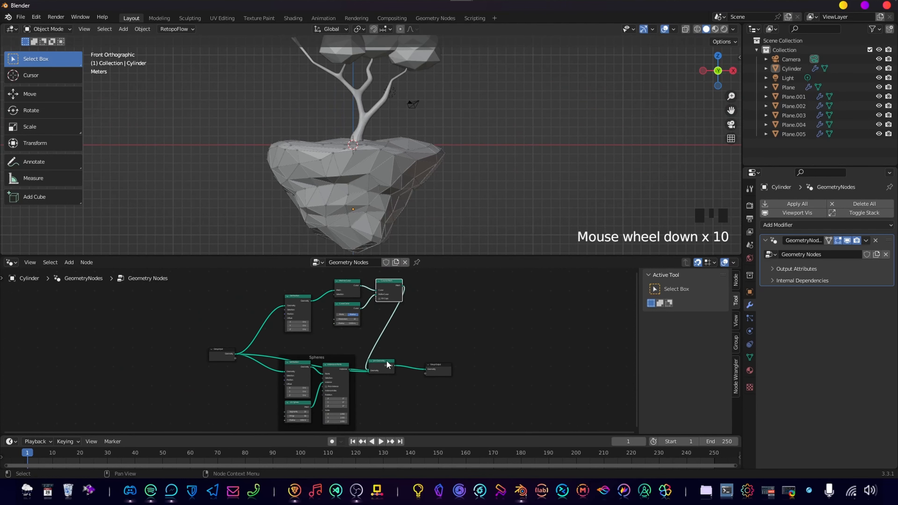
pyautogui.moveTo(394, 352); pyautogui.dragTo(439, 399)
pyautogui.press('g')
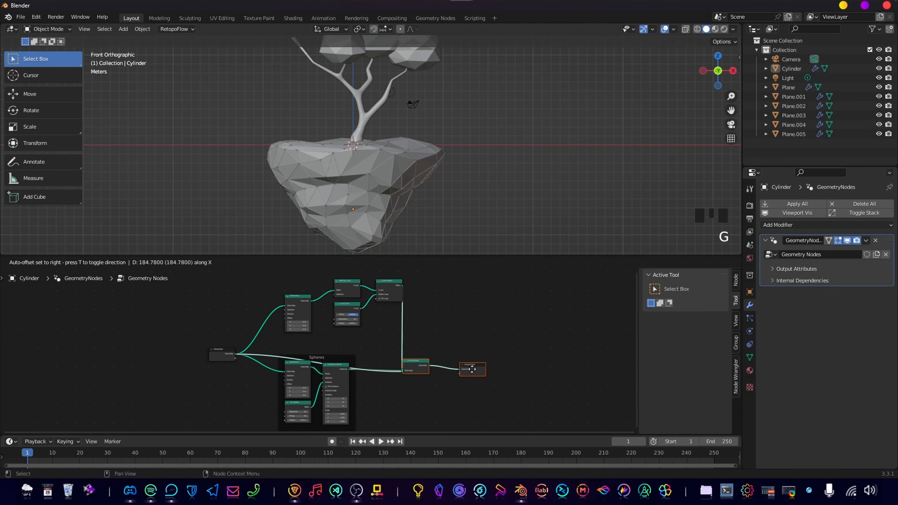
pyautogui.click(476, 373)
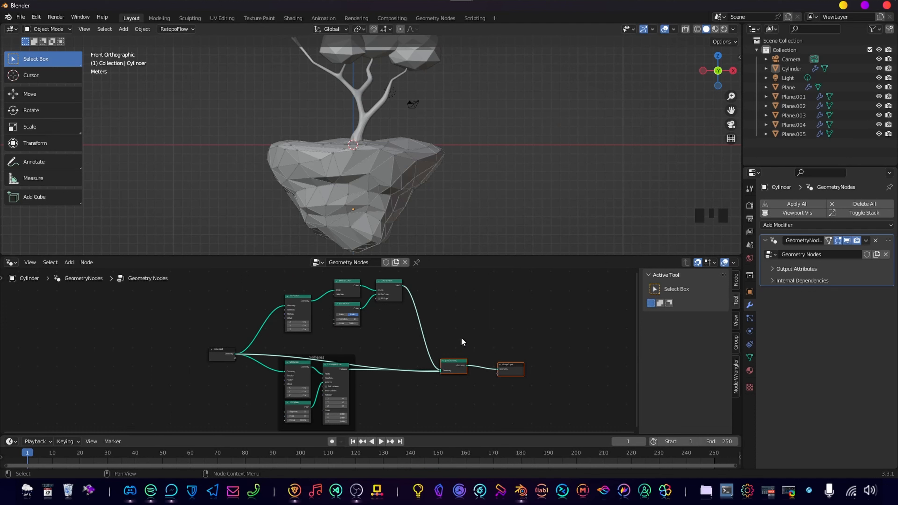
# Insert a Set Material node on the link between Curve to Mesh and Join Geometry.
pyautogui.hotkey('shift', 'a')
pyautogui.press('s')
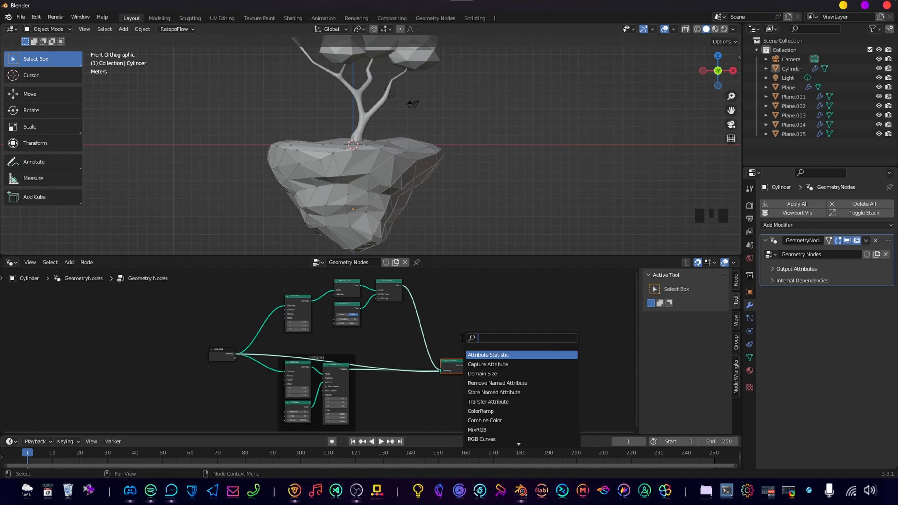
pyautogui.write('set mat')
pyautogui.press('Return')
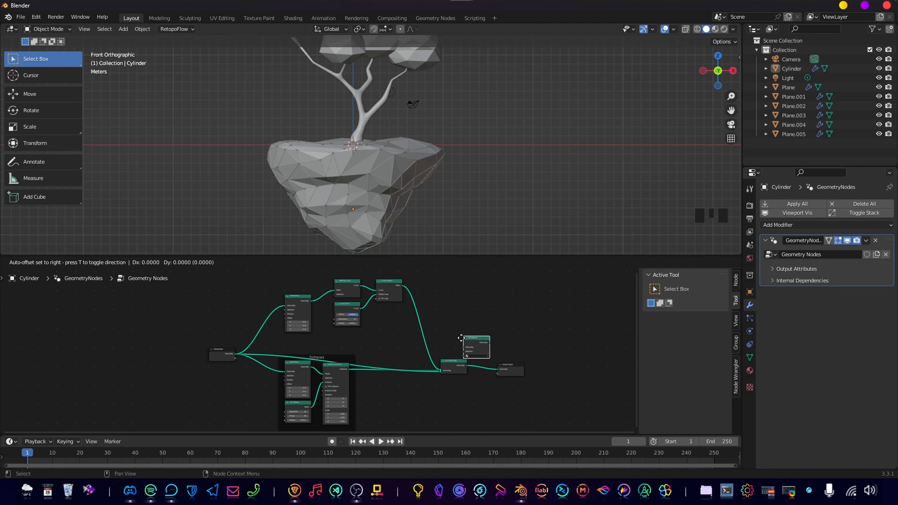
pyautogui.click(423, 316)
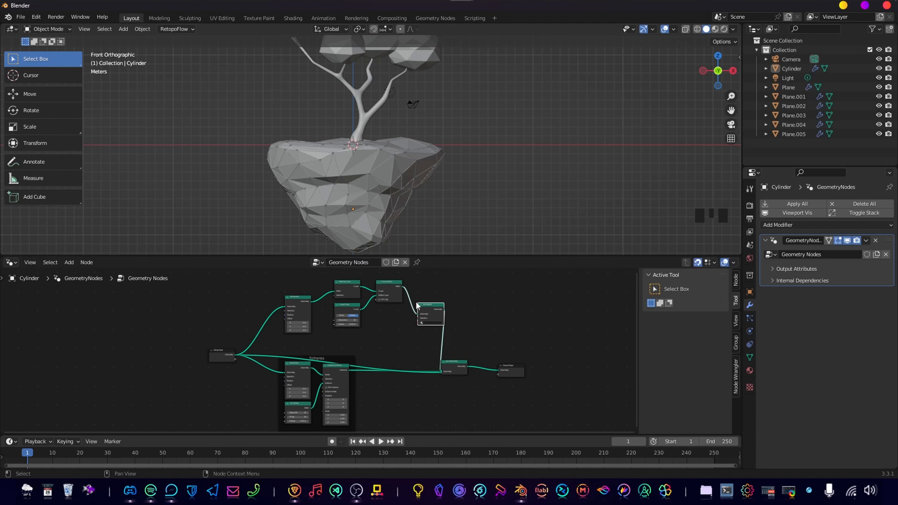
pyautogui.scroll(5, 455, 322)
pyautogui.moveTo(455, 322); pyautogui.dragTo(435, 342, button='middle')
pyautogui.scroll(1, 436, 341)
pyautogui.moveTo(447, 319); pyautogui.dragTo(441, 287)
pyautogui.scroll(2, 442, 336)
pyautogui.moveTo(415, 333); pyautogui.dragTo(355, 353, button='middle')
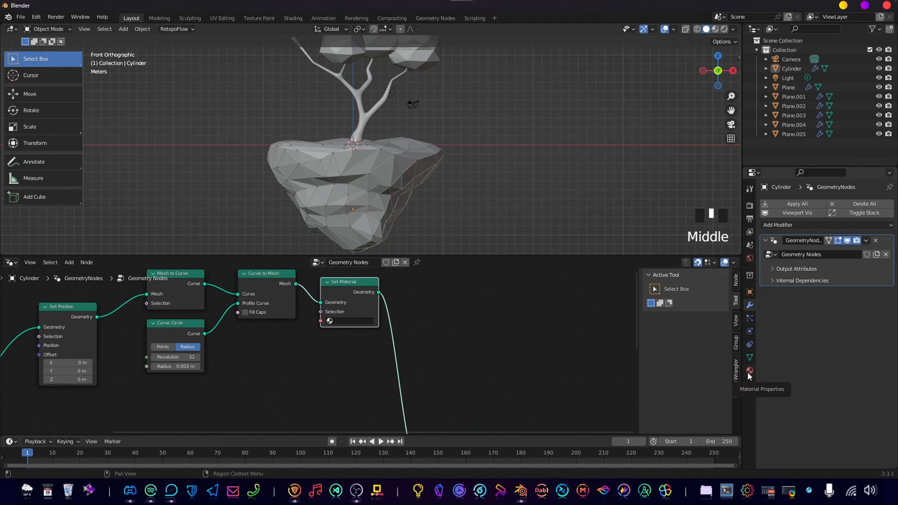
# Show the Cylinder's material properties and split the 3D viewport to place a Shader Editor beside it.
pyautogui.click(749, 371)
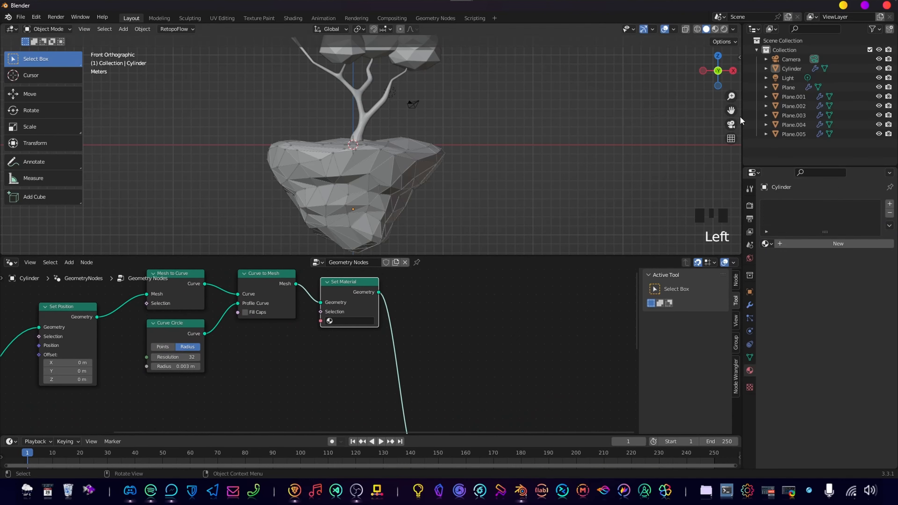
pyautogui.moveTo(741, 23); pyautogui.dragTo(459, 24)
pyautogui.click(471, 29)
pyautogui.click(493, 117)
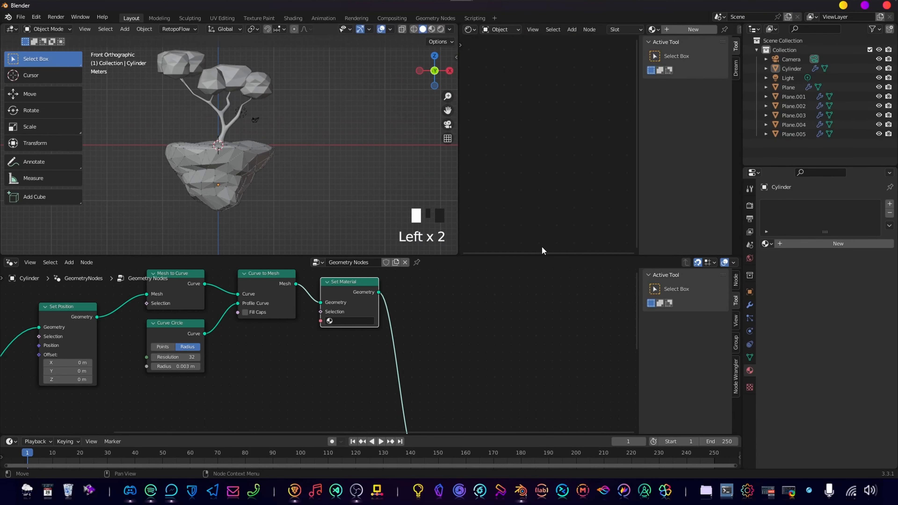
# Add a material slot to the Cylinder with a new material named Emission.
pyautogui.click(890, 203)
pyautogui.click(809, 243)
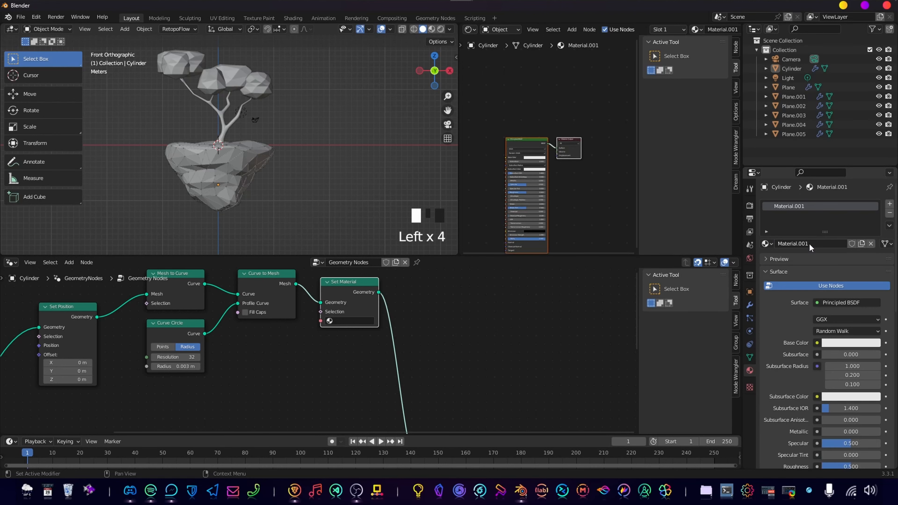
pyautogui.moveTo(607, 195); pyautogui.dragTo(601, 178, button='middle')
pyautogui.scroll(6, 600, 182)
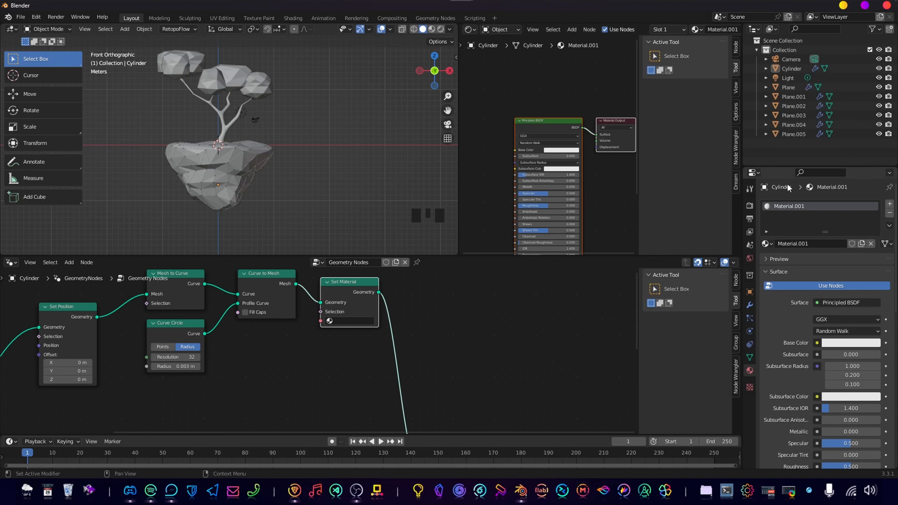
pyautogui.click(811, 244)
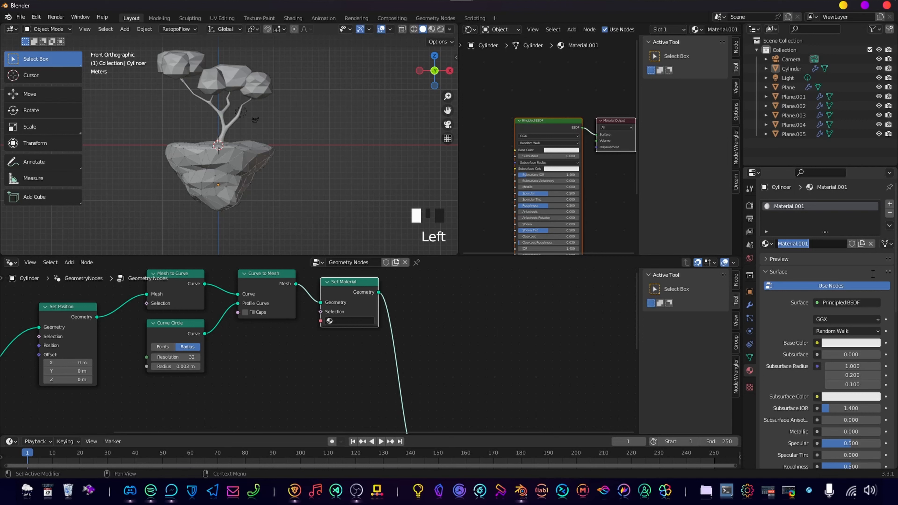
pyautogui.write('Emission')
pyautogui.press('Return')
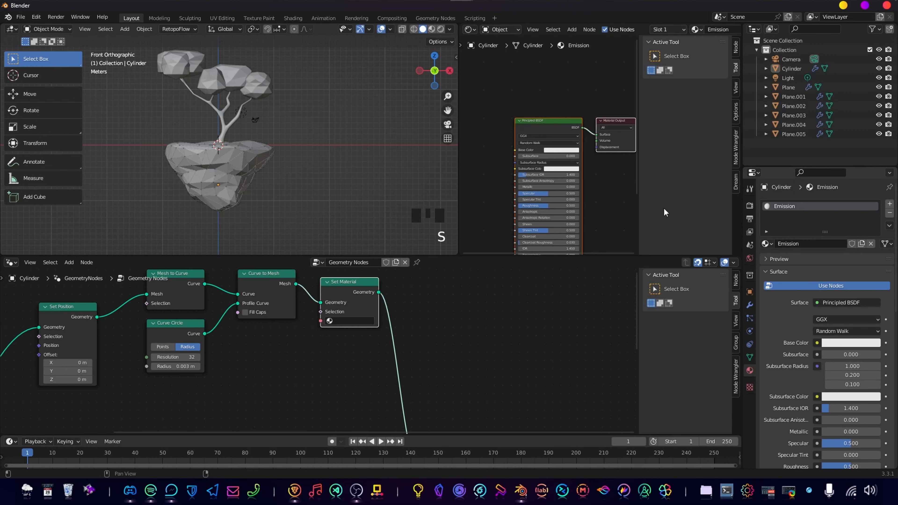
# Replace the Principled BSDF with an Emission shader node and connect it to the Material Output's Surface input.
pyautogui.scroll(4, 502, 214)
pyautogui.click(539, 117)
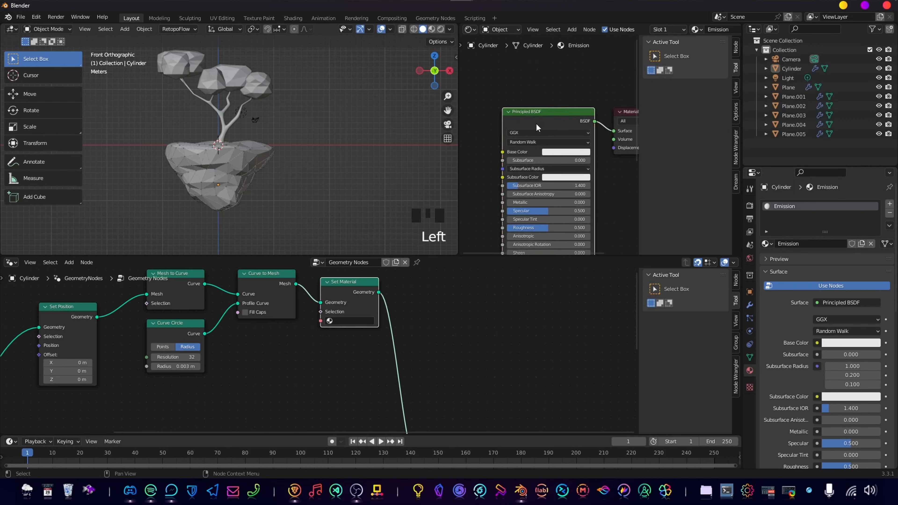
pyautogui.press('x')
pyautogui.hotkey('shift', 'a')
pyautogui.click(520, 135)
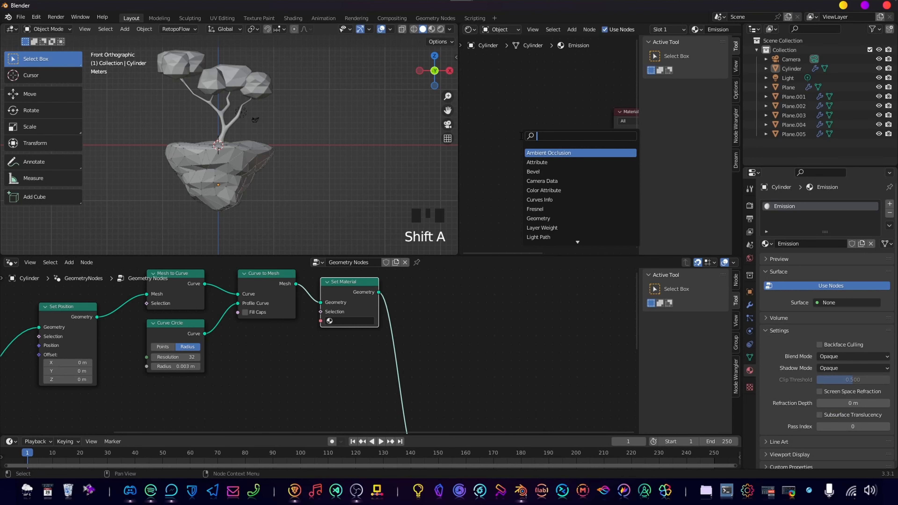
pyautogui.write('emis')
pyautogui.press('Return')
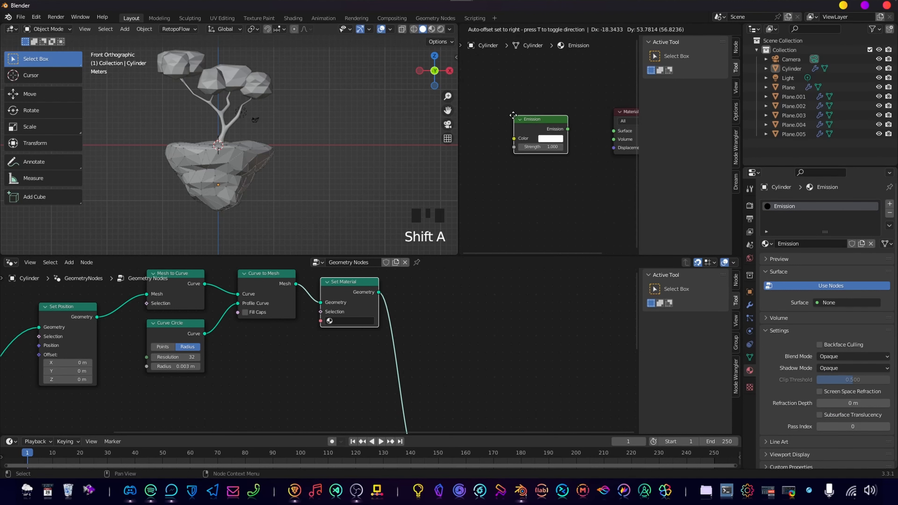
pyautogui.click(513, 115)
pyautogui.keyDown('alt'); pyautogui.moveTo(538, 134); pyautogui.dragTo(624, 132, button='right'); pyautogui.keyUp('alt')
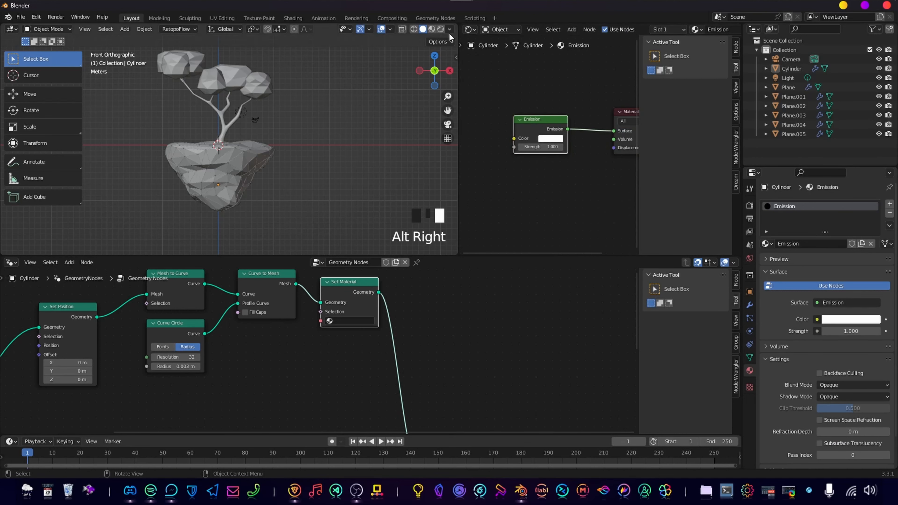
# Switch the 3D viewport to Rendered shading and inspect the island's emissive surface up close.
pyautogui.click(431, 30)
pyautogui.click(440, 30)
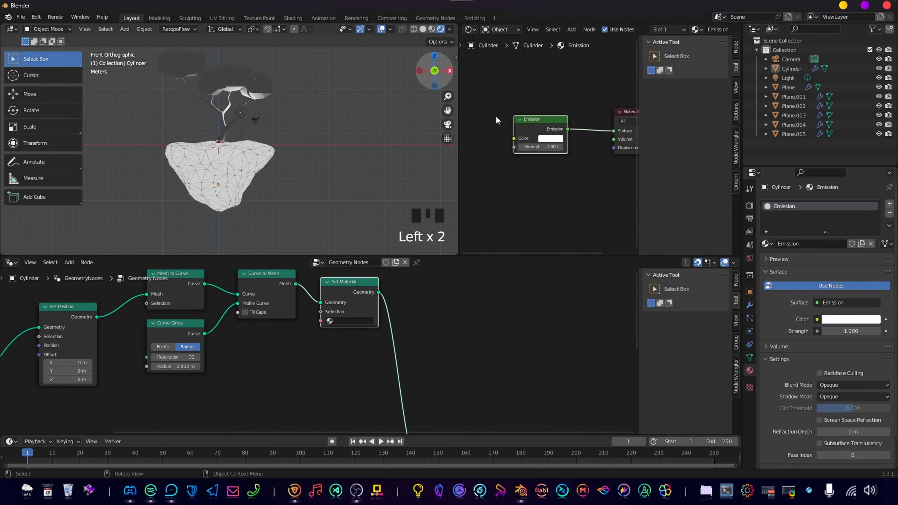
pyautogui.scroll(6, 309, 194)
pyautogui.keyDown('shift'); pyautogui.moveTo(309, 197); pyautogui.dragTo(310, 151, button='middle'); pyautogui.keyUp('shift')
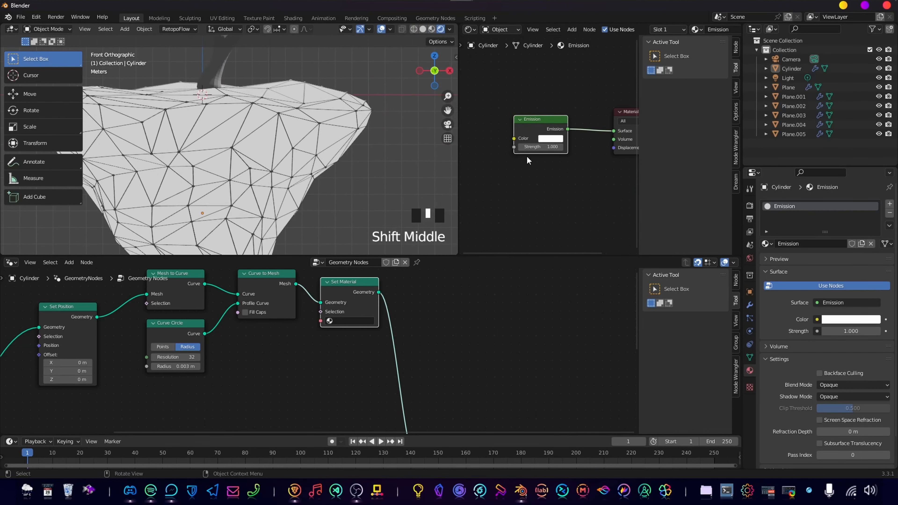
# Set the Emission node's strength to 10.
pyautogui.click(549, 138)
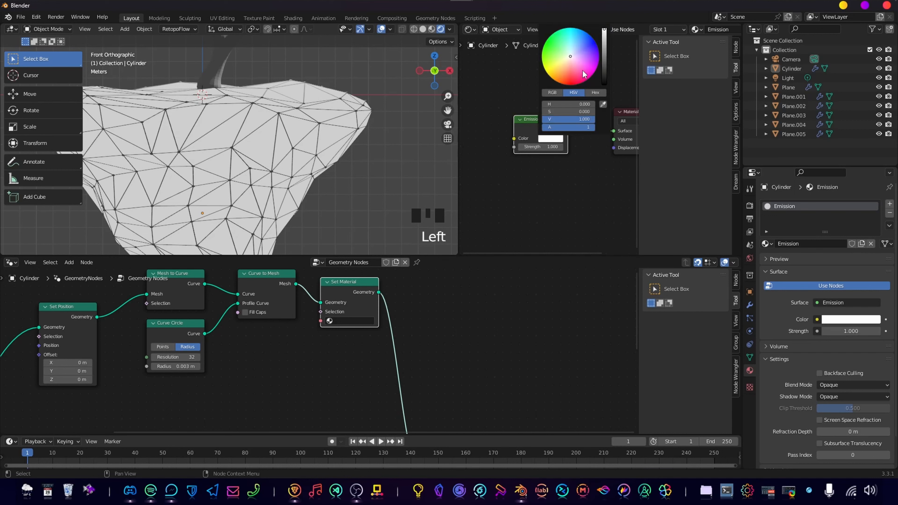
pyautogui.doubleClick(541, 146)
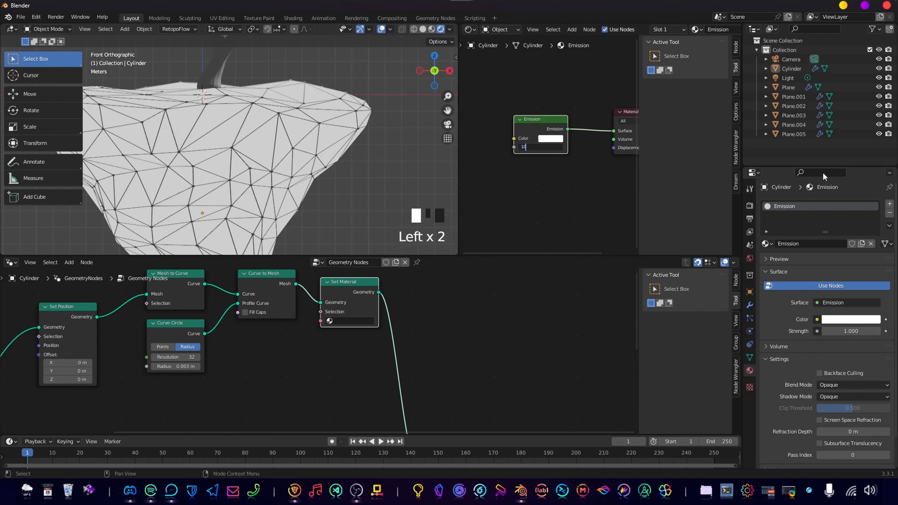
pyautogui.write('10')
pyautogui.press('Return')
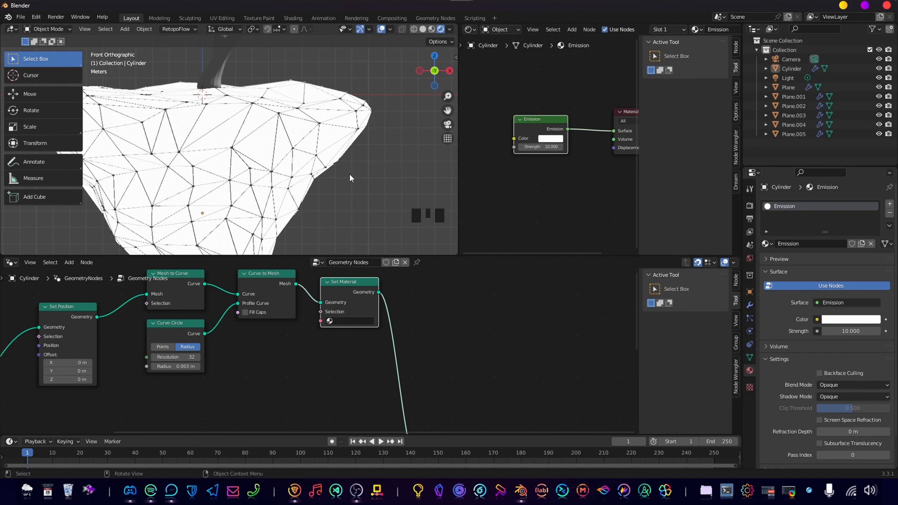
# Examine the emissive island and its edge tubes from several angles and distances.
pyautogui.scroll(-2, 350, 178)
pyautogui.moveTo(350, 178); pyautogui.dragTo(279, 172, button='middle')
pyautogui.scroll(4, 296, 157)
pyautogui.scroll(-5, 279, 164)
pyautogui.scroll(4, 282, 161)
pyautogui.scroll(-2, 290, 155)
pyautogui.scroll(-1, 279, 172)
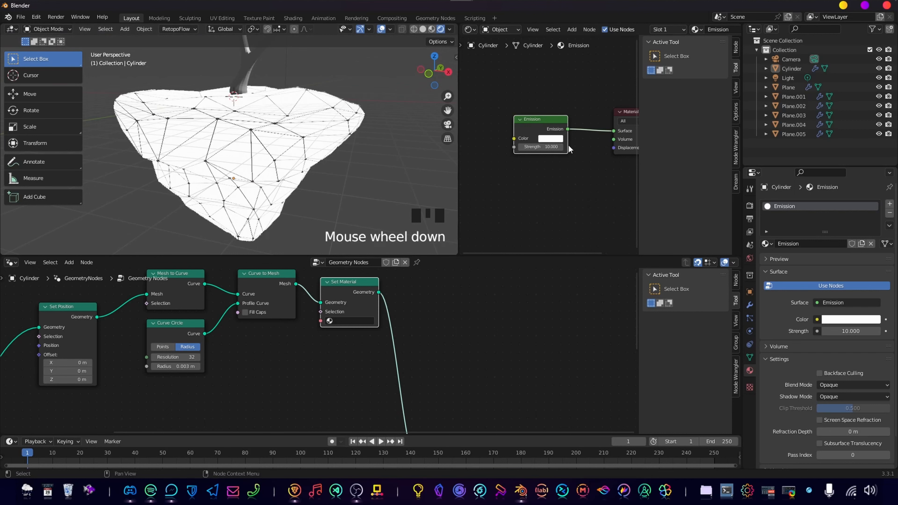
pyautogui.moveTo(267, 160); pyautogui.dragTo(262, 135, button='middle')
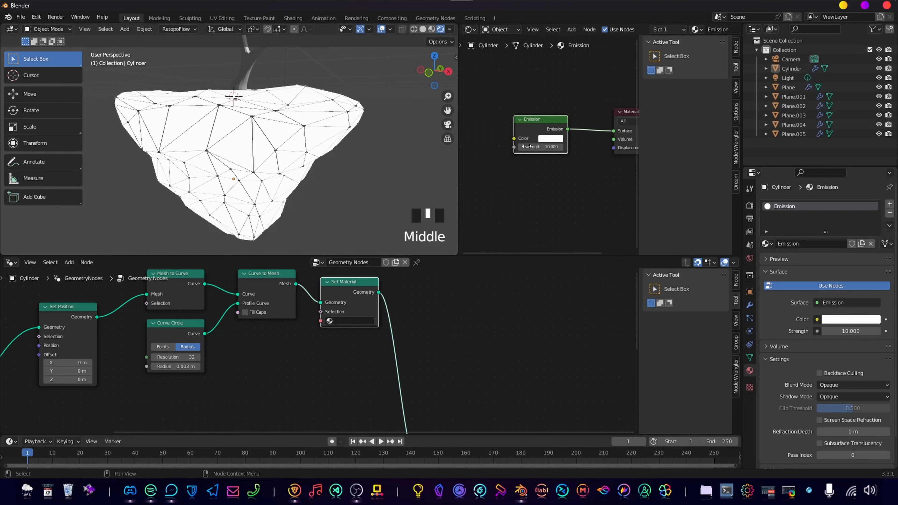
# Change the Emission node's colour to light cyan, with hue about 0.504 and saturation about 0.698.
pyautogui.click(557, 148)
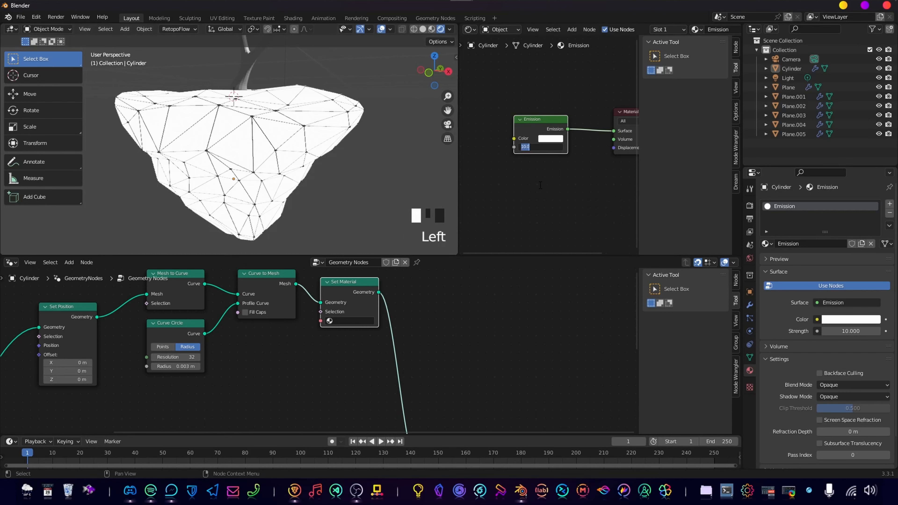
pyautogui.click(540, 188)
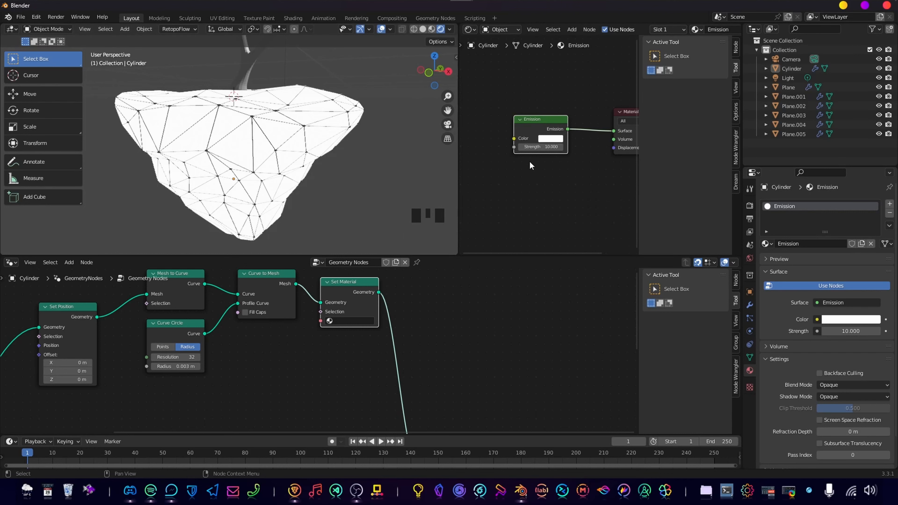
pyautogui.click(551, 138)
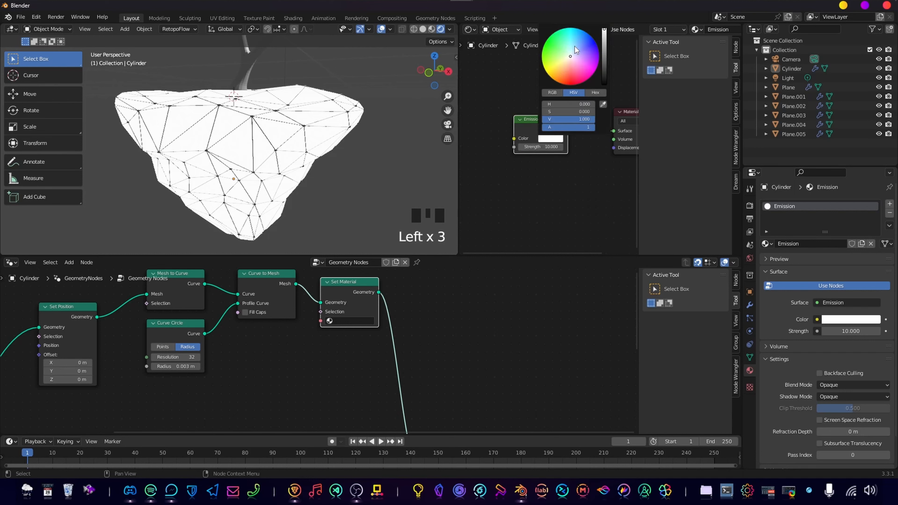
pyautogui.moveTo(575, 46); pyautogui.dragTo(570, 45)
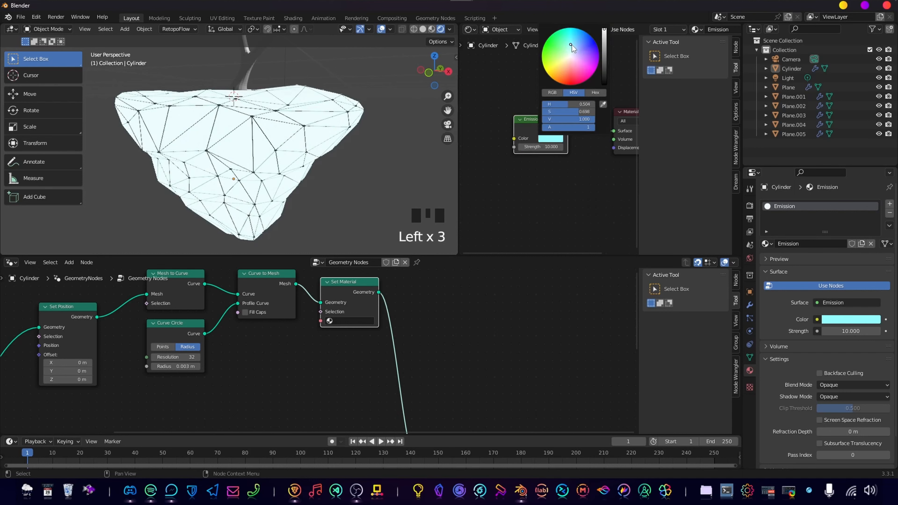
# Enable Ambient Occlusion and Bloom in the Eevee render settings and check the island's glow.
pyautogui.click(749, 206)
pyautogui.click(750, 206)
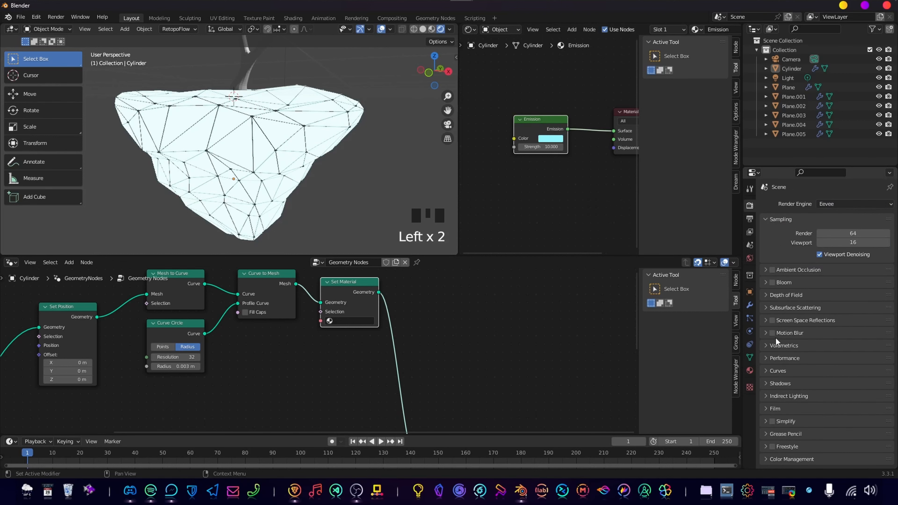
pyautogui.click(772, 270)
pyautogui.click(772, 282)
pyautogui.scroll(-5, 339, 178)
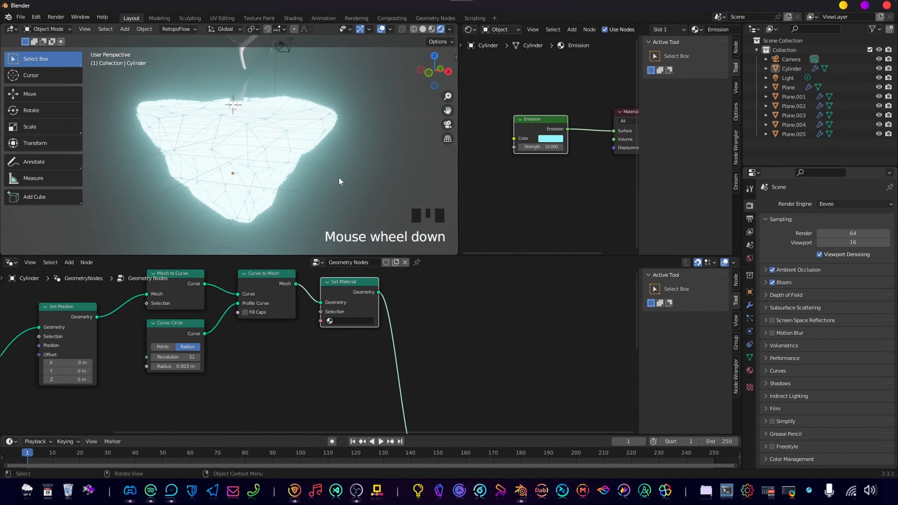
pyautogui.moveTo(288, 177); pyautogui.dragTo(306, 166, button='middle')
pyautogui.scroll(4, 300, 169)
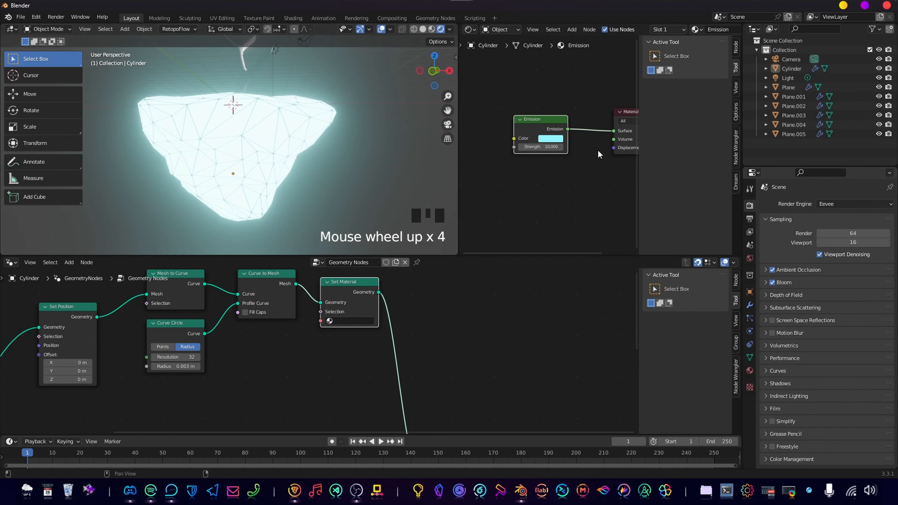
# Try an Emission strength of 5 to compare the glow and restore the strength to 10.
pyautogui.click(538, 146)
pyautogui.press('Return')
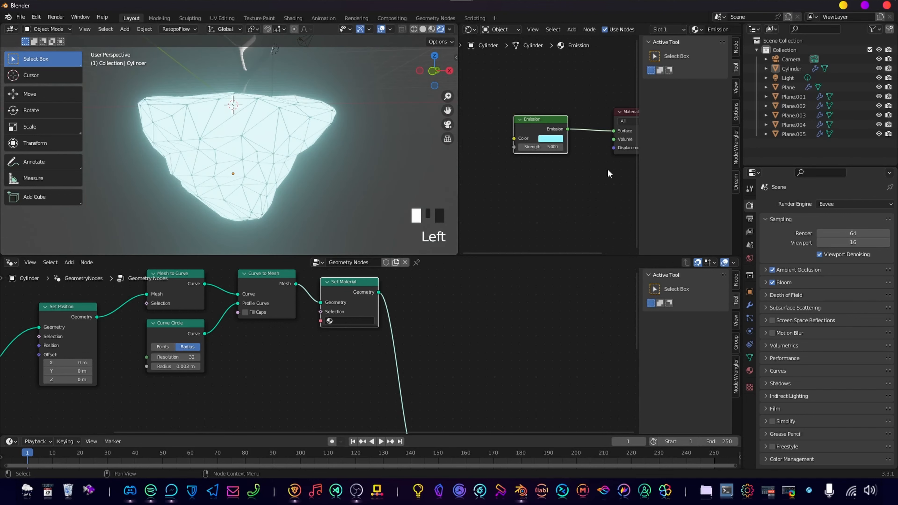
pyautogui.click(538, 146)
pyautogui.write('10')
pyautogui.press('Return')
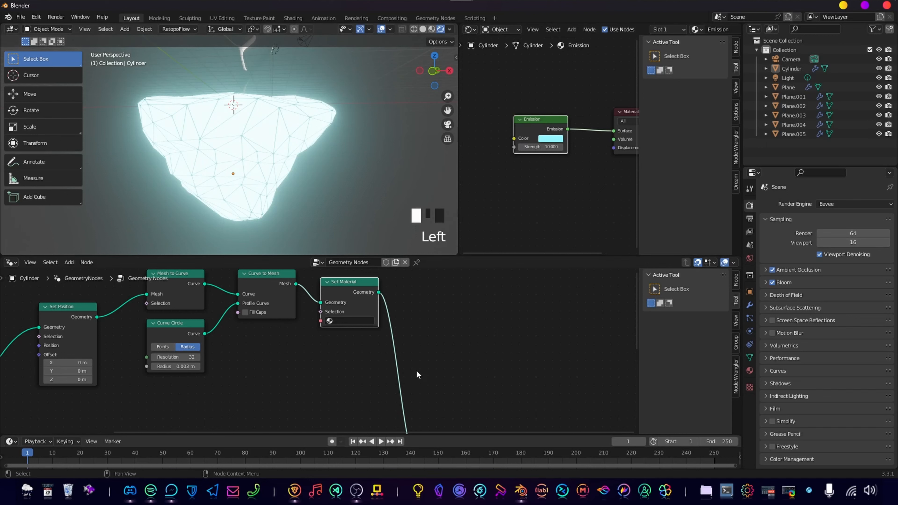
# Assign the Emission material to the Set Material node that follows Curve to Mesh.
pyautogui.moveTo(546, 288); pyautogui.dragTo(542, 298, button='middle')
pyautogui.scroll(-2, 567, 162)
pyautogui.scroll(-1, 298, 119)
pyautogui.moveTo(297, 114); pyautogui.dragTo(298, 119, button='middle')
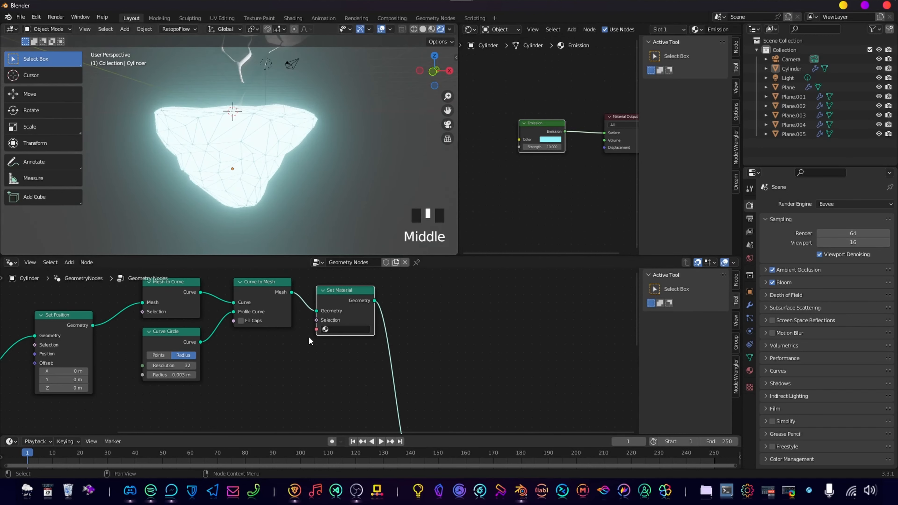
pyautogui.doubleClick(343, 344)
pyautogui.click(350, 331)
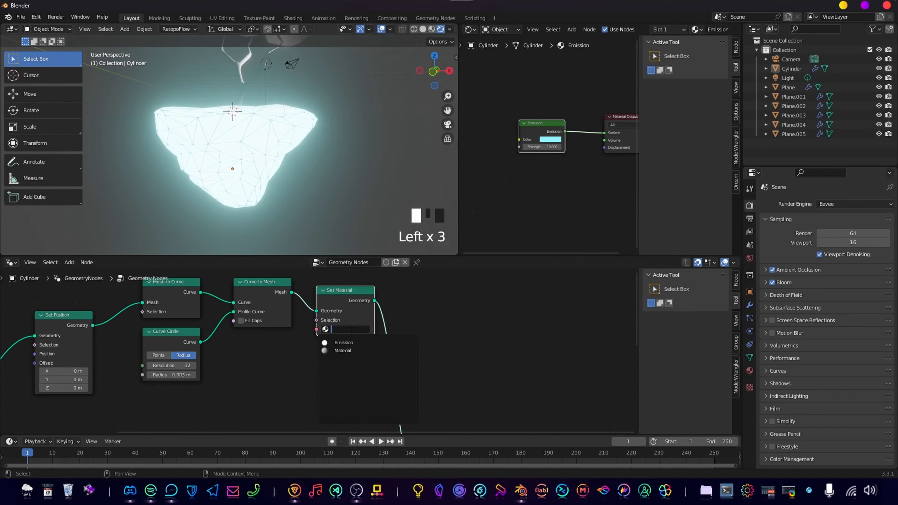
pyautogui.write('ems')
pyautogui.press('Return')
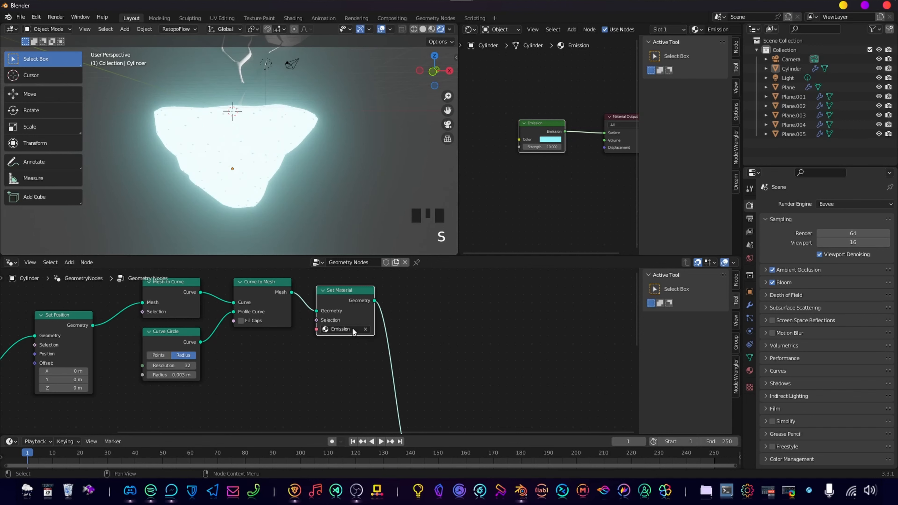
pyautogui.scroll(5, 293, 161)
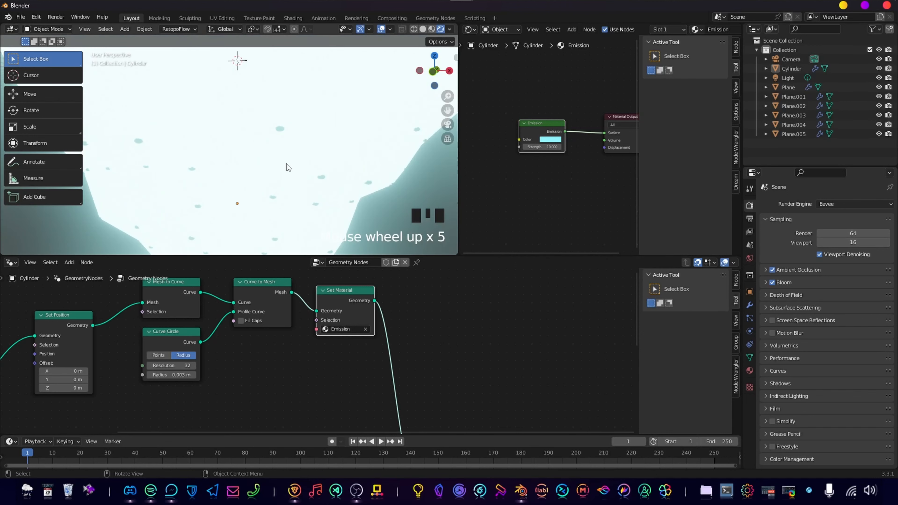
# Move the Set Material node into the Spheres frame, between Instance on Points and Join Geometry.
pyautogui.click(359, 300)
pyautogui.moveTo(359, 300); pyautogui.dragTo(438, 298, button='middle')
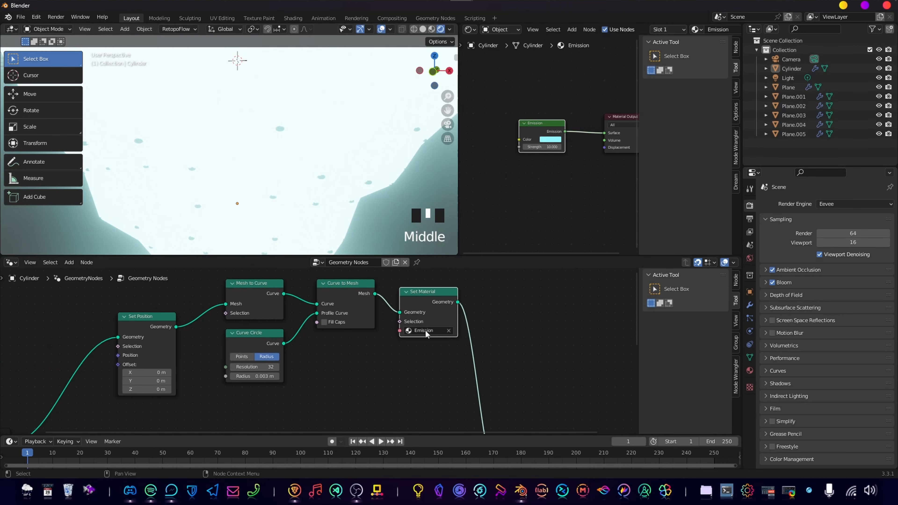
pyautogui.scroll(-3, 392, 290)
pyautogui.keyDown('alt'); pyautogui.moveTo(391, 290); pyautogui.dragTo(334, 352); pyautogui.keyUp('alt')
pyautogui.moveTo(353, 349); pyautogui.dragTo(392, 303, button='middle')
pyautogui.moveTo(367, 306); pyautogui.dragTo(355, 366)
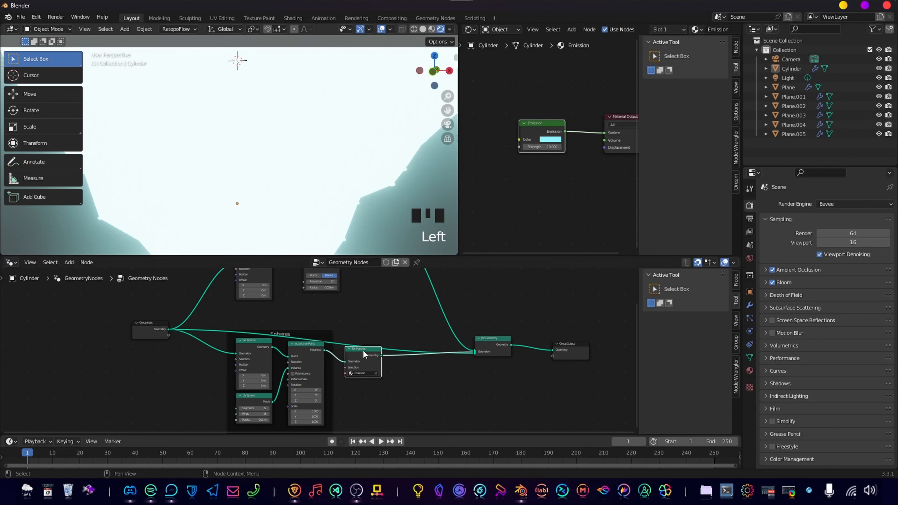
pyautogui.moveTo(402, 317); pyautogui.dragTo(401, 303, button='middle')
pyautogui.moveTo(363, 344); pyautogui.dragTo(331, 342)
pyautogui.moveTo(340, 342); pyautogui.dragTo(366, 299)
pyautogui.moveTo(367, 299); pyautogui.dragTo(349, 323, button='middle')
pyautogui.hotkey('ctrl', 'z')
# Duplicate the Set Material node, detach the copy from the Spheres frame and insert it between Curve to Mesh and Join Geometry.
pyautogui.hotkey('shift', 'd')
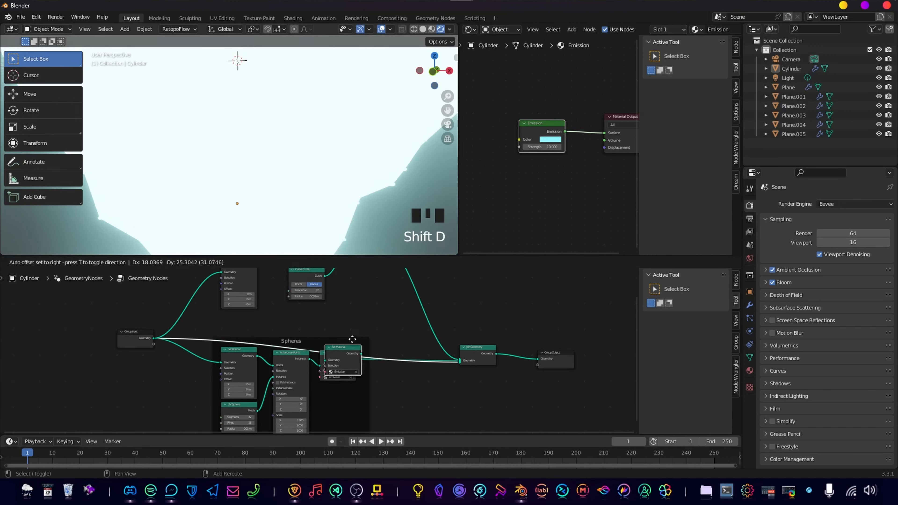
pyautogui.click(386, 306)
pyautogui.keyDown('alt'); pyautogui.click(386, 306); pyautogui.keyUp('alt')
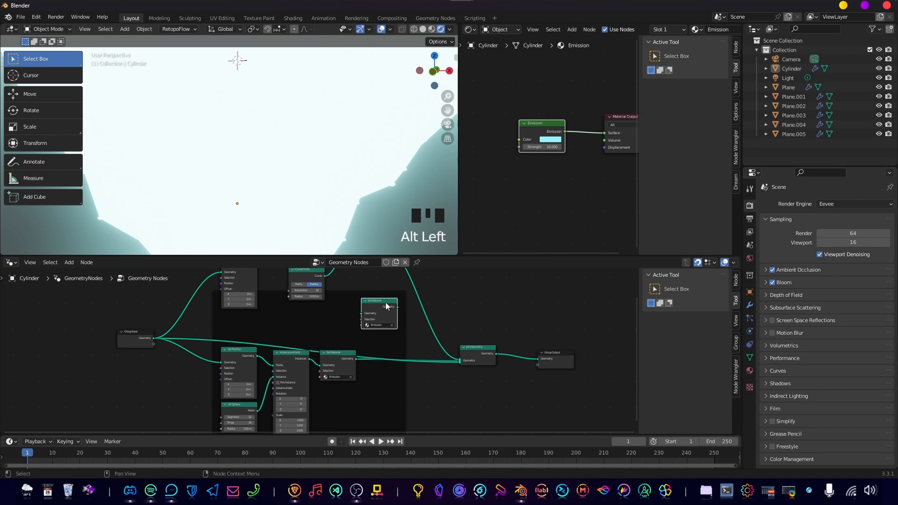
pyautogui.hotkey('alt', 'p')
pyautogui.moveTo(386, 306); pyautogui.dragTo(372, 372, button='middle')
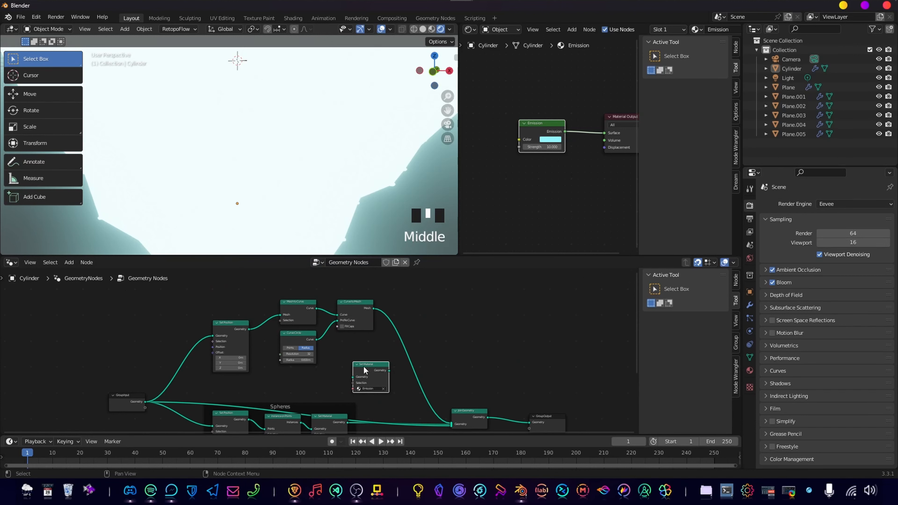
pyautogui.moveTo(365, 370); pyautogui.dragTo(375, 300)
pyautogui.scroll(3, 390, 307)
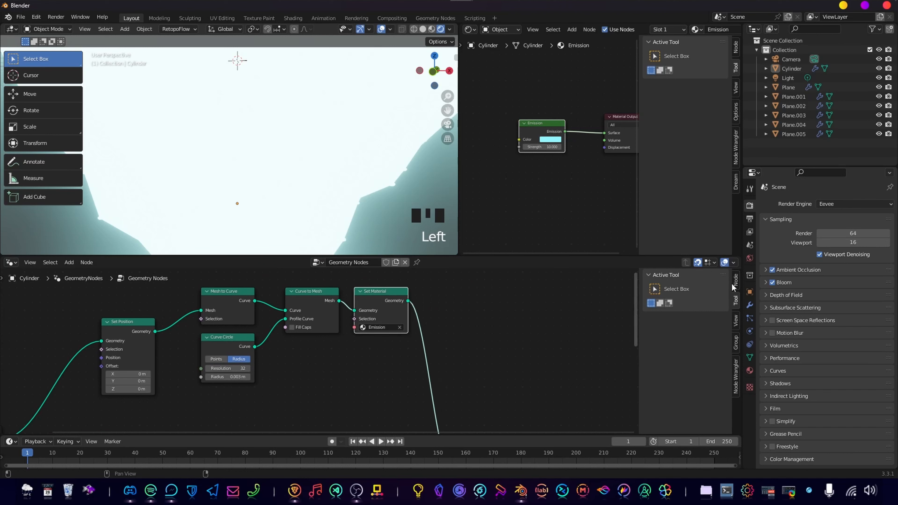
pyautogui.doubleClick(390, 330)
pyautogui.press('Return')
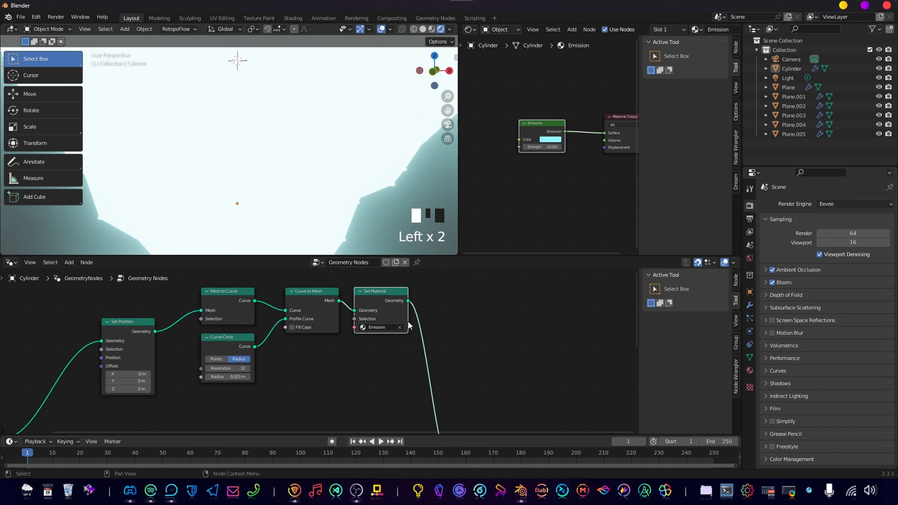
# Add a second material slot to the Cylinder and create a new material in it.
pyautogui.click(749, 370)
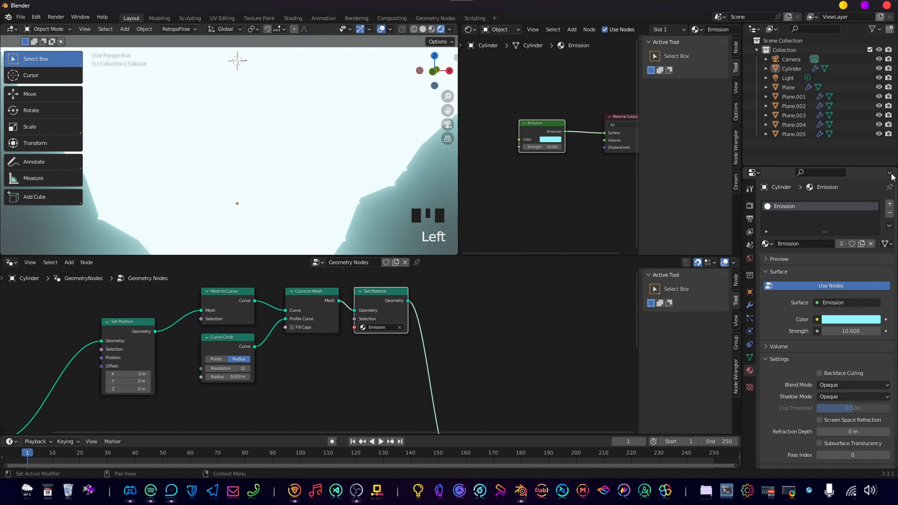
pyautogui.click(891, 202)
pyautogui.click(890, 204)
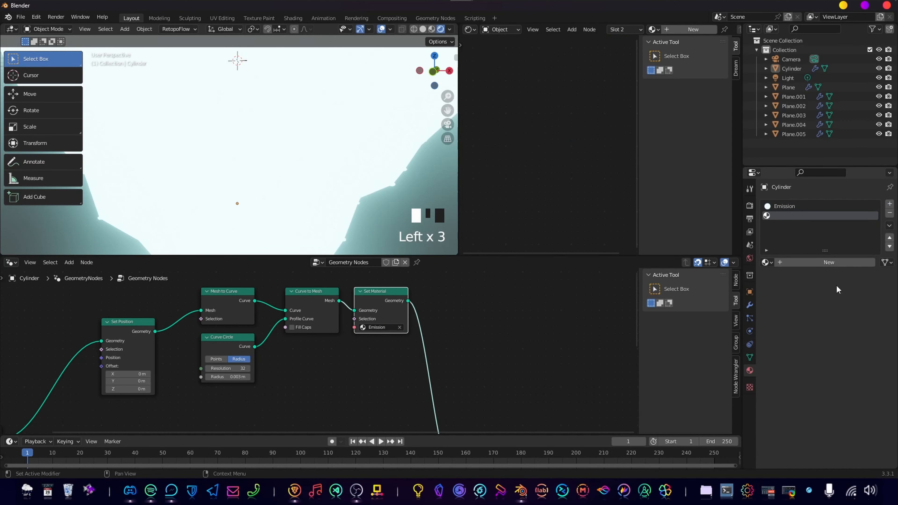
pyautogui.click(808, 264)
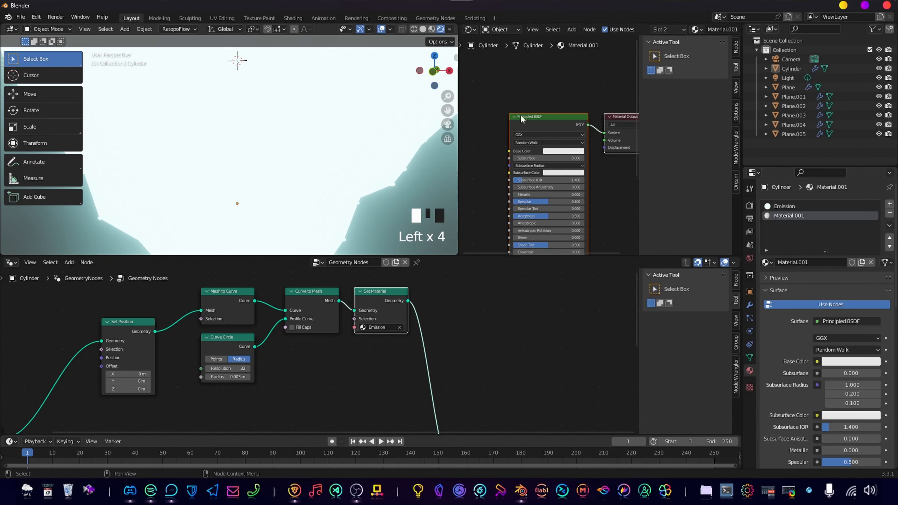
# Replace the new material's Principled BSDF with an Emission node connected to the Material Output's Surface.
pyautogui.press('x')
pyautogui.click(516, 154)
pyautogui.hotkey('shift', 'a')
pyautogui.click(516, 150)
pyautogui.write('emi')
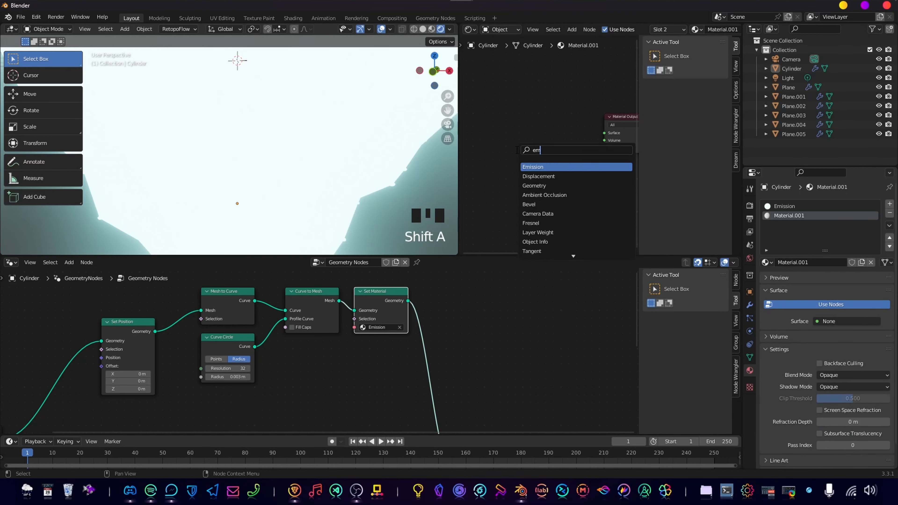
pyautogui.press('Return')
pyautogui.click(515, 115)
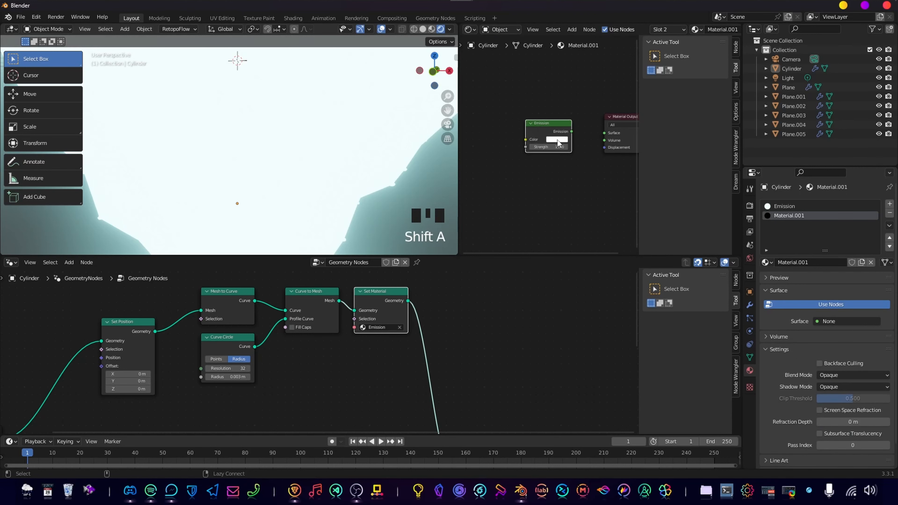
pyautogui.keyDown('alt'); pyautogui.moveTo(546, 134); pyautogui.dragTo(619, 132, button='right'); pyautogui.keyUp('alt')
# Set the new Emission node's strength to 5 and its colour to turquoise.
pyautogui.scroll(4, 590, 146)
pyautogui.click(562, 147)
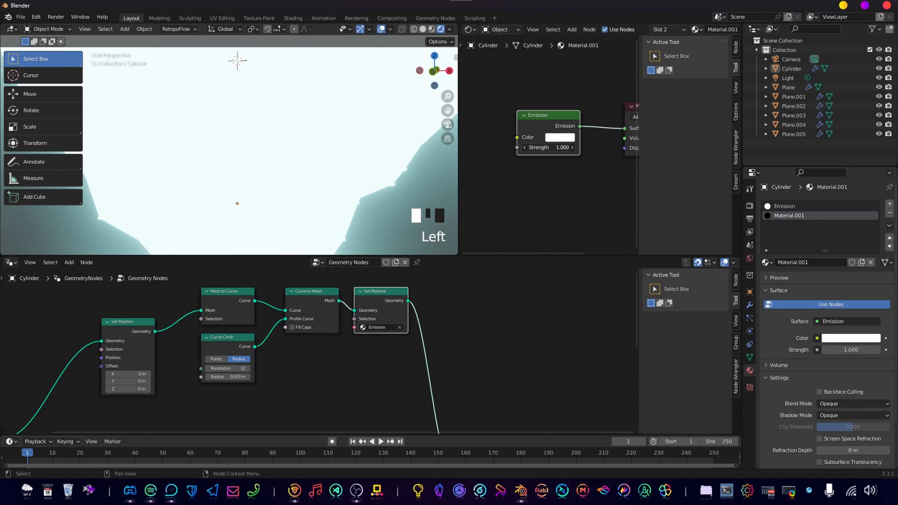
pyautogui.write('5')
pyautogui.press('Return')
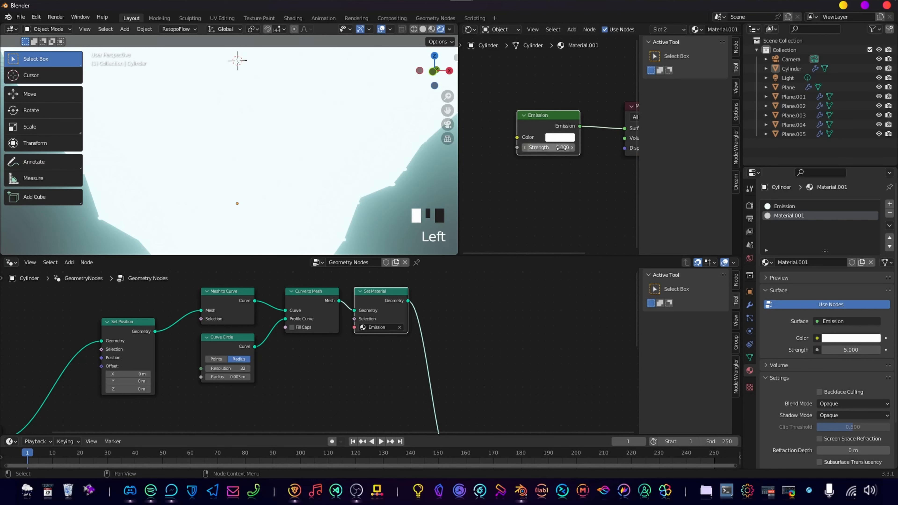
pyautogui.click(556, 138)
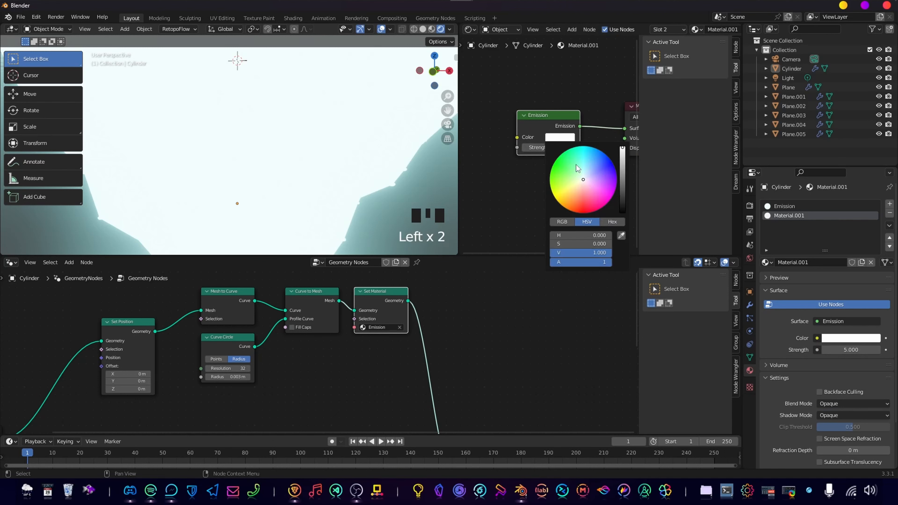
pyautogui.moveTo(576, 164); pyautogui.dragTo(577, 152)
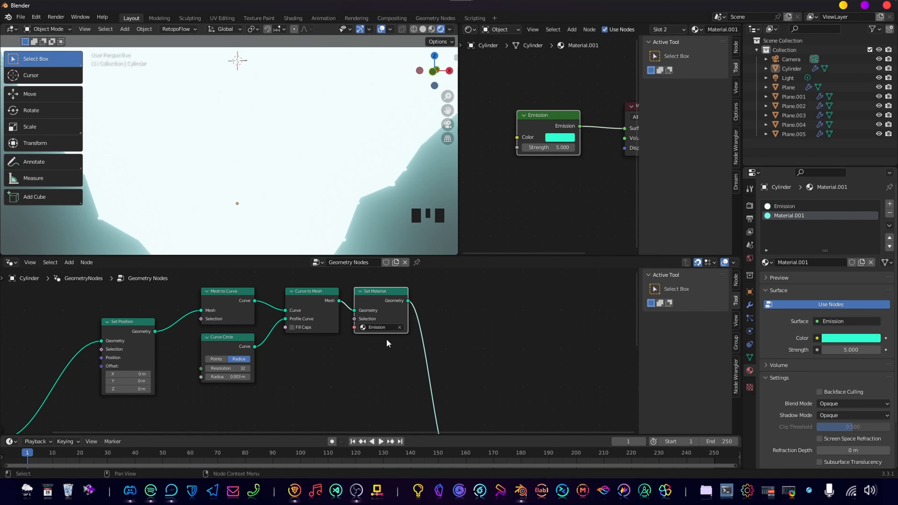
# Rename the Cylinder's second material as Emission2.
pyautogui.click(810, 262)
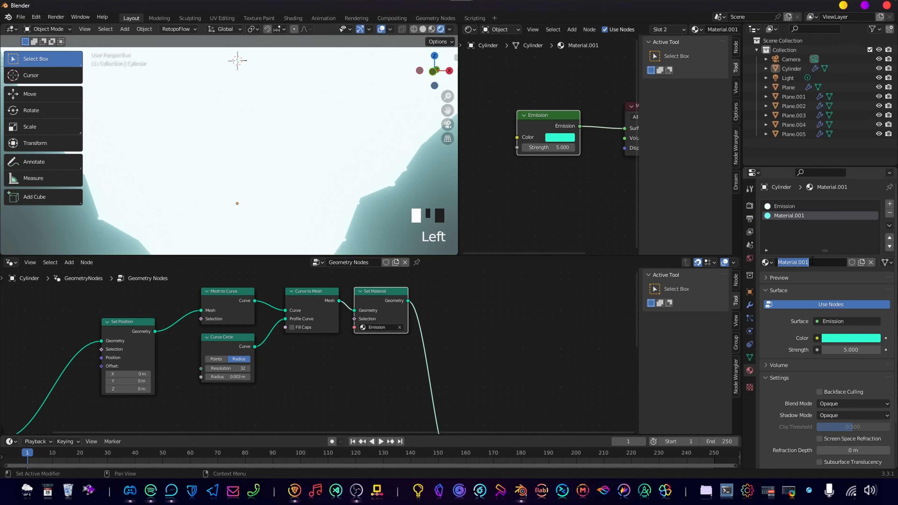
pyautogui.write('Emission2')
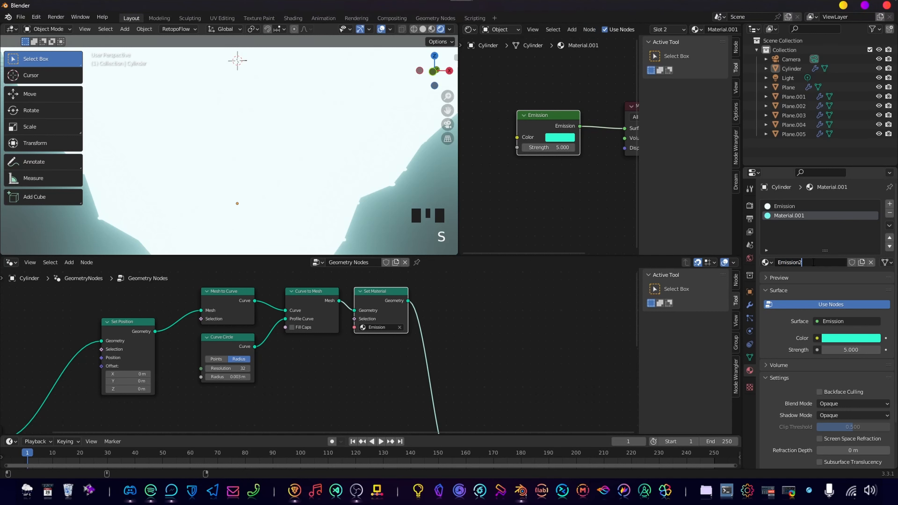
pyautogui.press('Return')
# Assign Emission2 to the Set Material node of the edge tubes and check the island's lines.
pyautogui.scroll(-6, 461, 317)
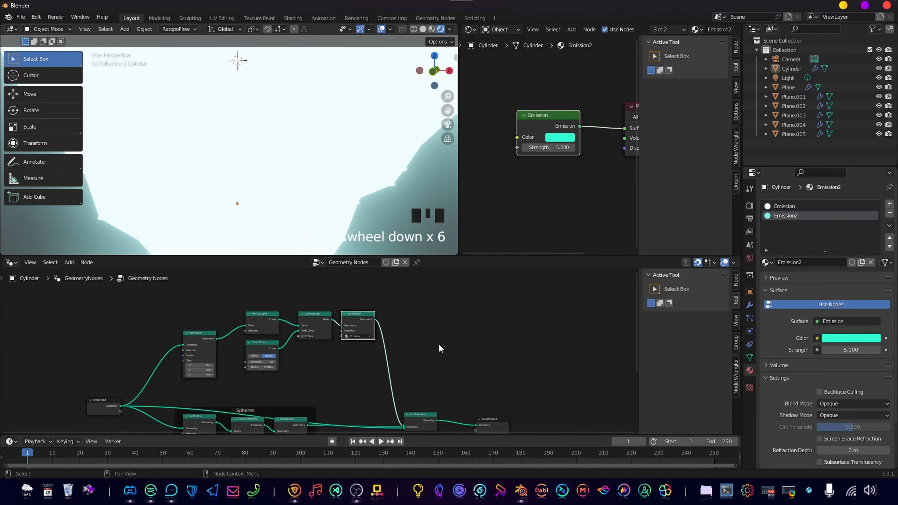
pyautogui.moveTo(441, 345); pyautogui.dragTo(435, 333, button='middle')
pyautogui.scroll(5, 411, 305)
pyautogui.moveTo(411, 305); pyautogui.dragTo(367, 313, button='middle')
pyautogui.click(368, 309)
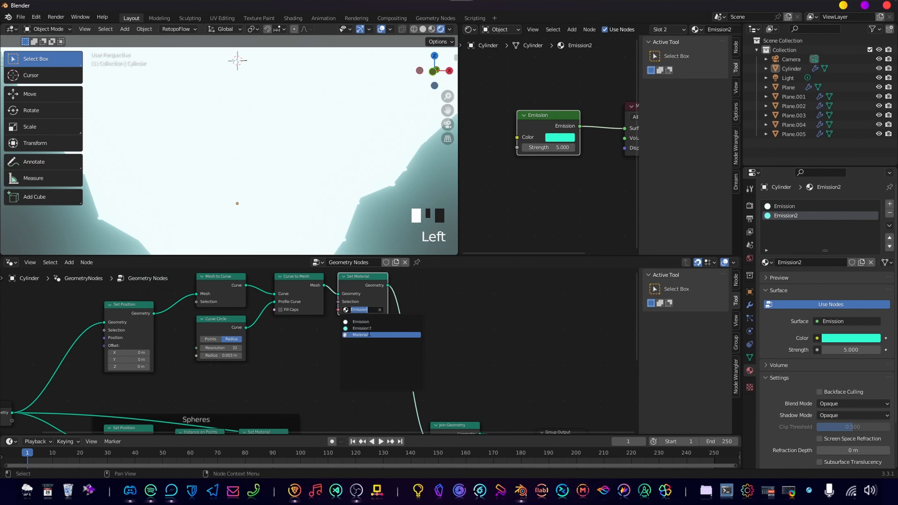
pyautogui.click(387, 327)
pyautogui.scroll(-3, 471, 319)
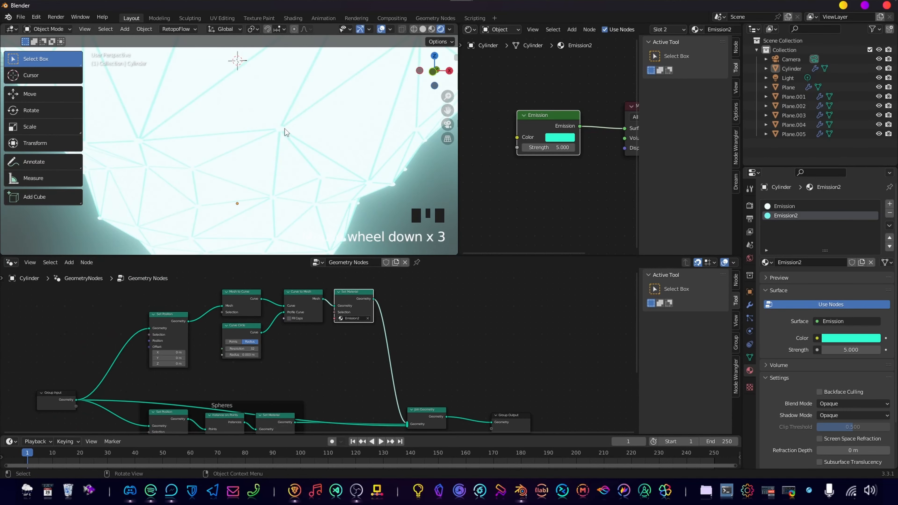
pyautogui.scroll(-7, 284, 135)
pyautogui.scroll(6, 273, 137)
pyautogui.moveTo(273, 136); pyautogui.dragTo(296, 145, button='middle')
pyautogui.scroll(-2, 296, 145)
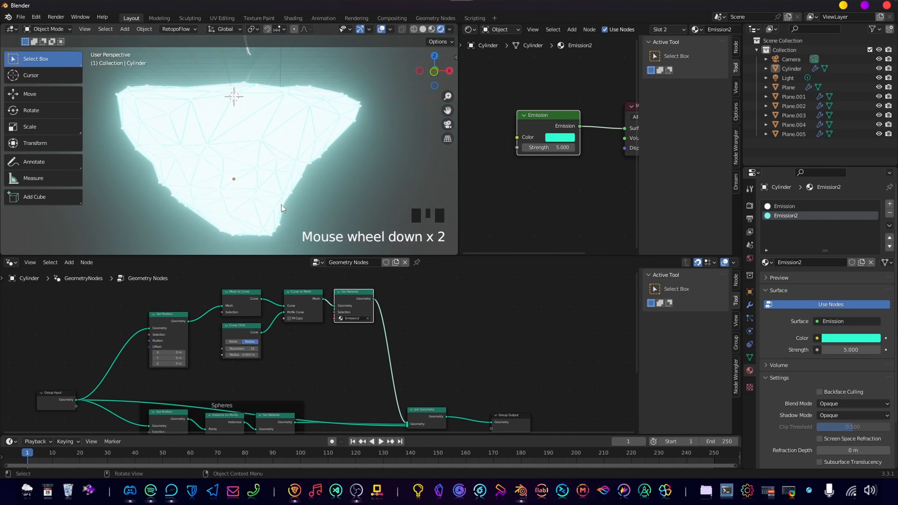
# Group the edge-tube nodes, from Set Position to Set Material, in a frame labelled Lines.
pyautogui.moveTo(238, 368); pyautogui.dragTo(268, 356, button='middle')
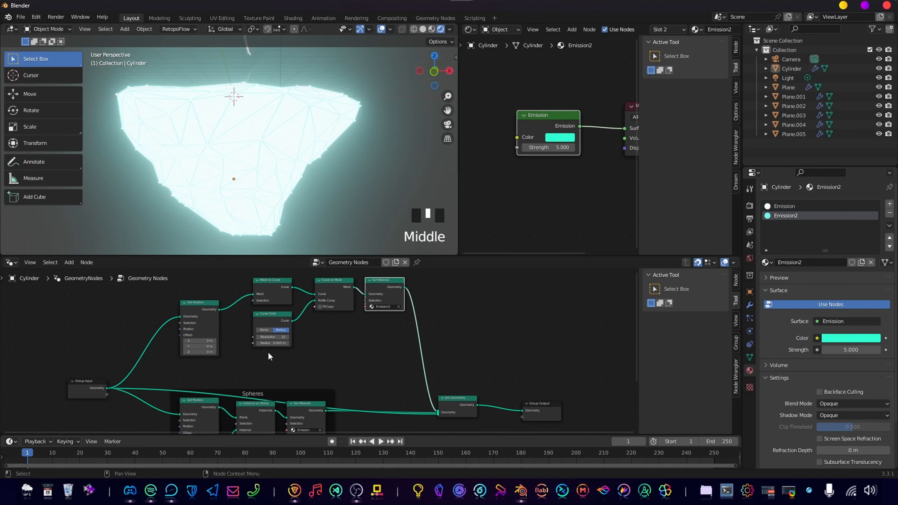
pyautogui.scroll(-3, 301, 334)
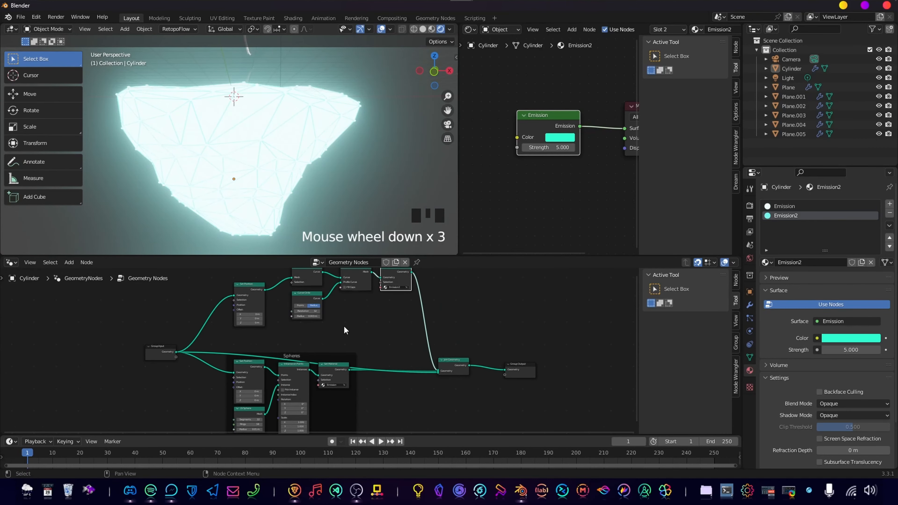
pyautogui.moveTo(301, 335); pyautogui.dragTo(307, 360, button='middle')
pyautogui.moveTo(228, 291); pyautogui.dragTo(403, 351)
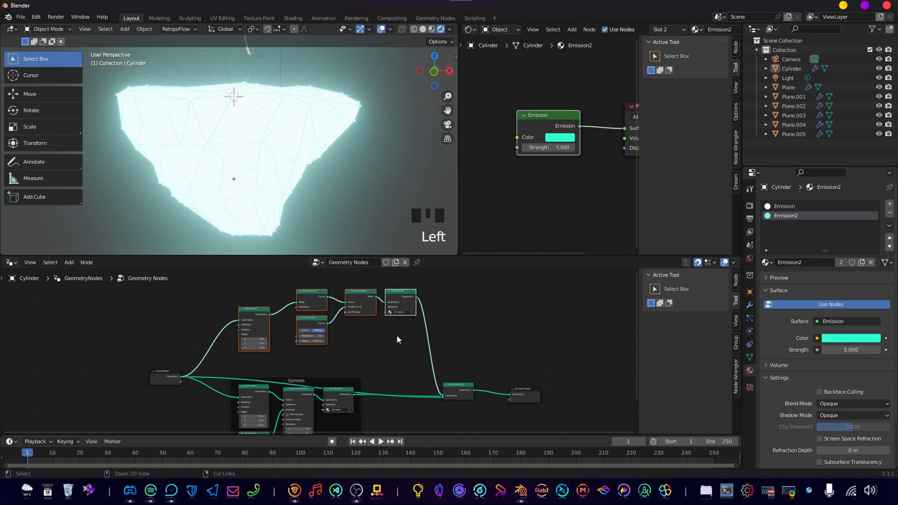
pyautogui.hotkey('ctrl', 'j')
pyautogui.moveTo(366, 343); pyautogui.dragTo(366, 372, button='middle')
pyautogui.scroll(1, 366, 343)
pyautogui.press('F2')
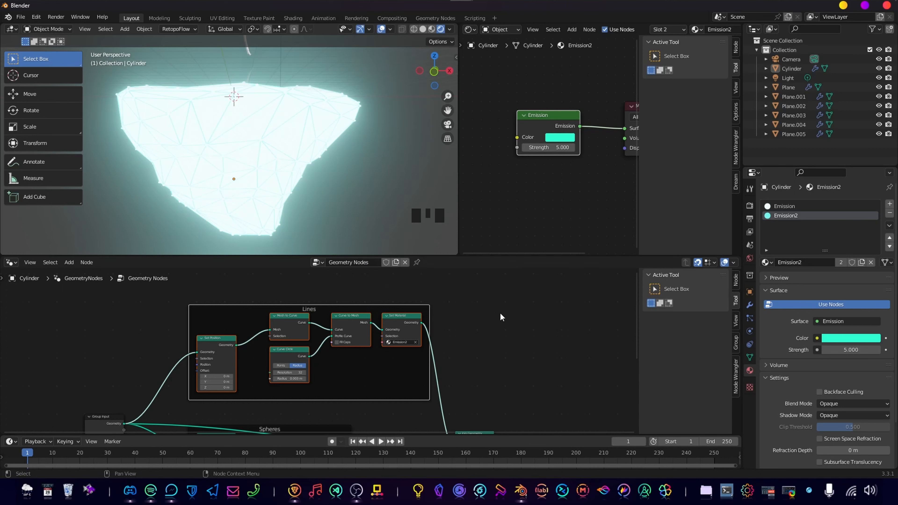
# Examine the Lines and Spheres branches of the node tree and the island's glowing surface in the viewport.
pyautogui.scroll(-3, 499, 313)
pyautogui.moveTo(477, 312); pyautogui.dragTo(502, 282, button='middle')
pyautogui.scroll(2, 455, 347)
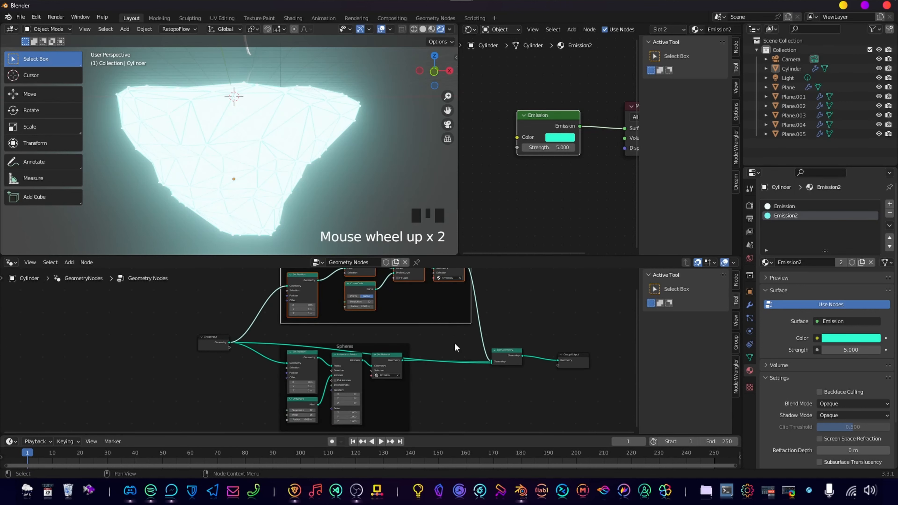
pyautogui.scroll(4, 442, 321)
pyautogui.scroll(2, 275, 164)
pyautogui.moveTo(276, 165); pyautogui.dragTo(290, 151, button='middle')
pyautogui.scroll(-2, 326, 152)
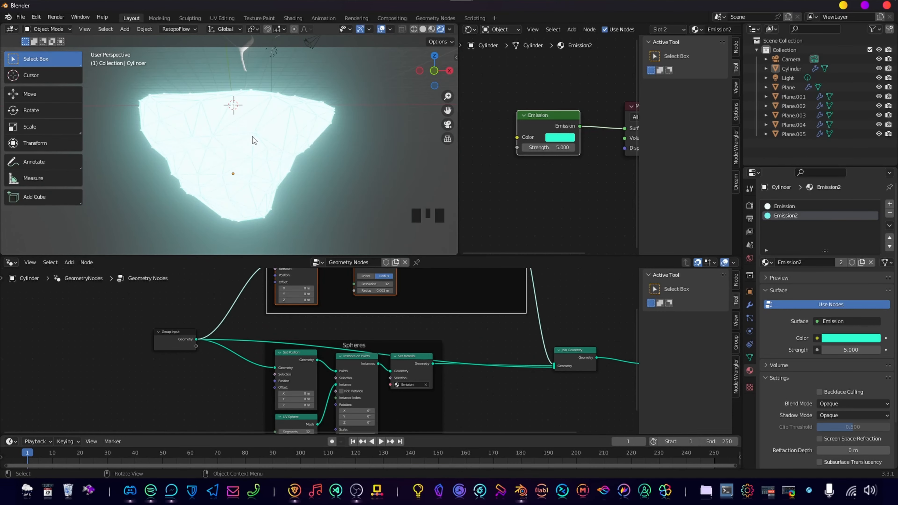
pyautogui.scroll(-1, 329, 207)
pyautogui.scroll(2, 293, 178)
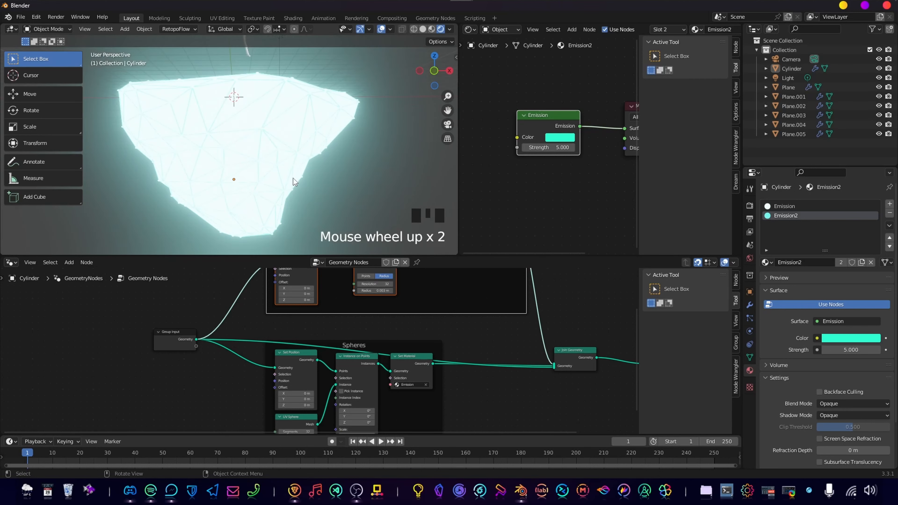
pyautogui.scroll(-4, 420, 357)
# Add a Set Material node in the empty area below the Spheres frame of the geometry node tree.
pyautogui.moveTo(449, 371); pyautogui.dragTo(431, 301, button='middle')
pyautogui.scroll(1, 360, 309)
pyautogui.moveTo(212, 279); pyautogui.dragTo(184, 316)
pyautogui.moveTo(327, 375); pyautogui.dragTo(329, 342, button='middle')
pyautogui.hotkey('shift', 'a')
pyautogui.moveTo(329, 360)
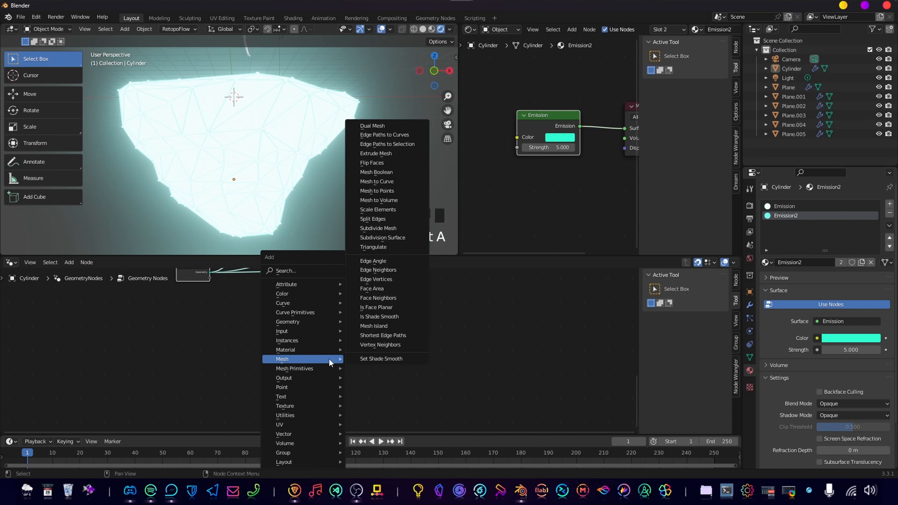
pyautogui.write('set mat')
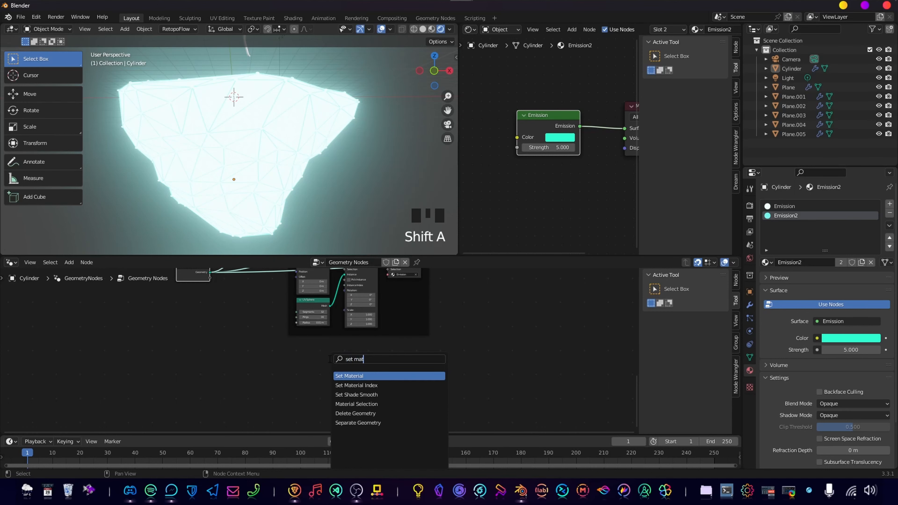
pyautogui.press('Return')
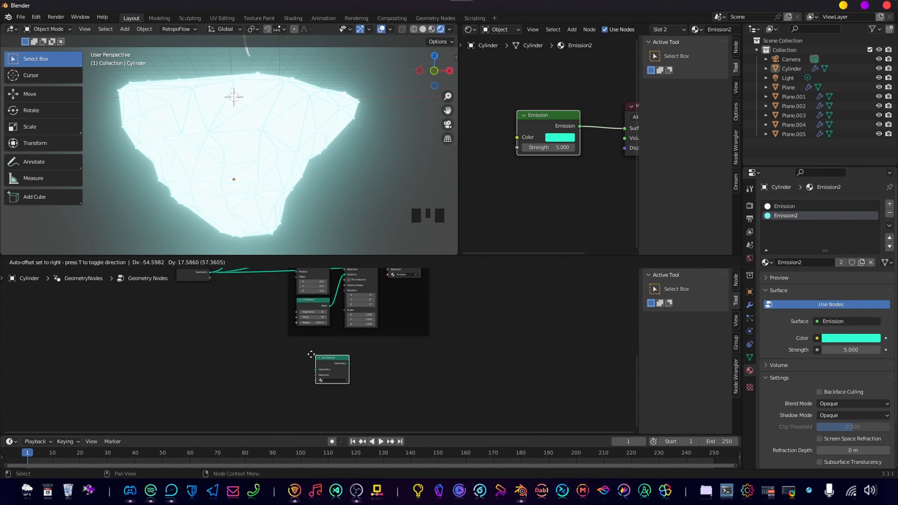
pyautogui.click(296, 356)
pyautogui.scroll(4, 294, 356)
pyautogui.moveTo(309, 355); pyautogui.dragTo(309, 348)
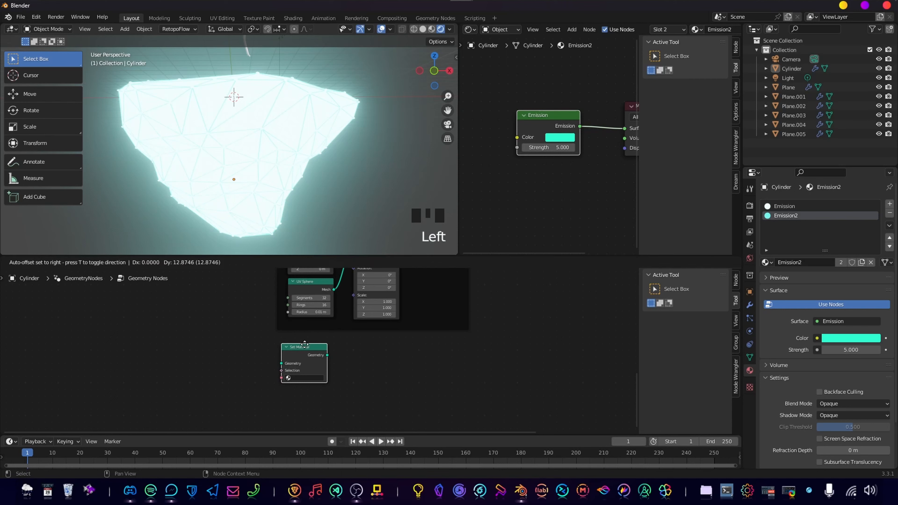
# Add a third material slot with a new material to the Cylinder and delete the material's Principled BSDF node.
pyautogui.click(890, 204)
pyautogui.click(848, 263)
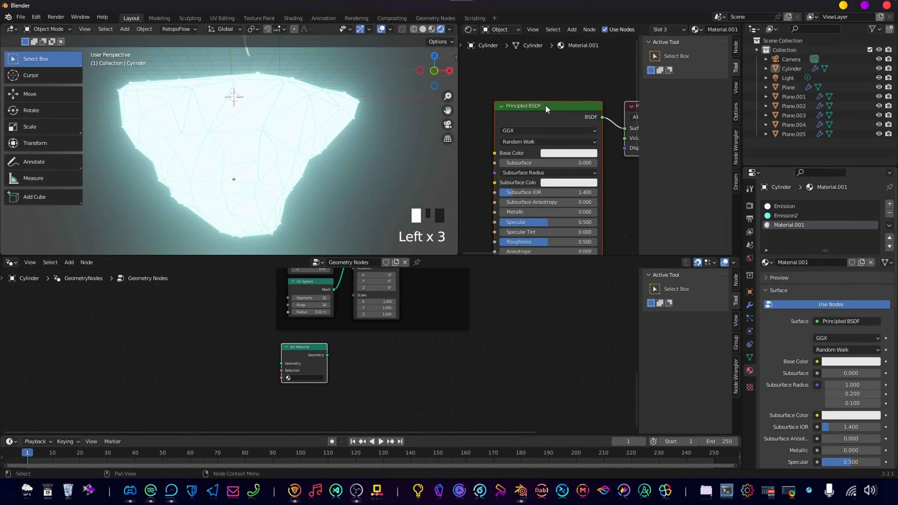
pyautogui.click(550, 113)
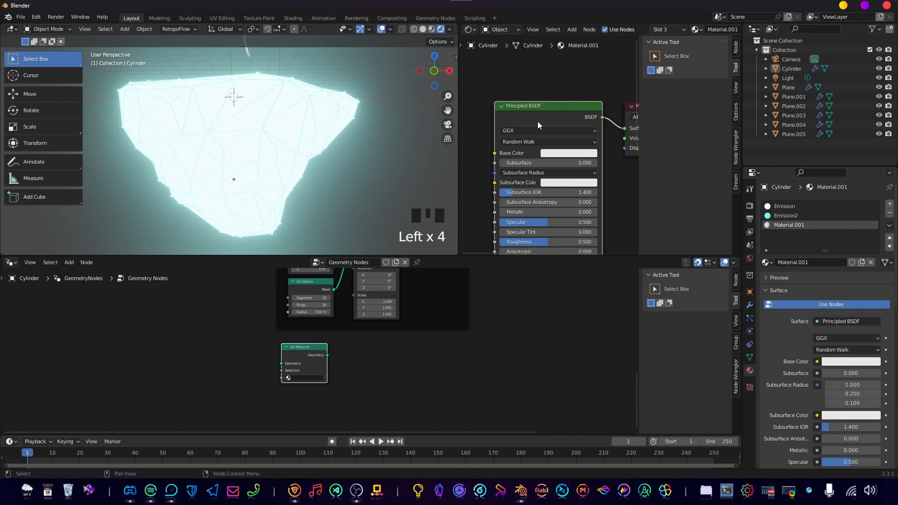
pyautogui.press('x')
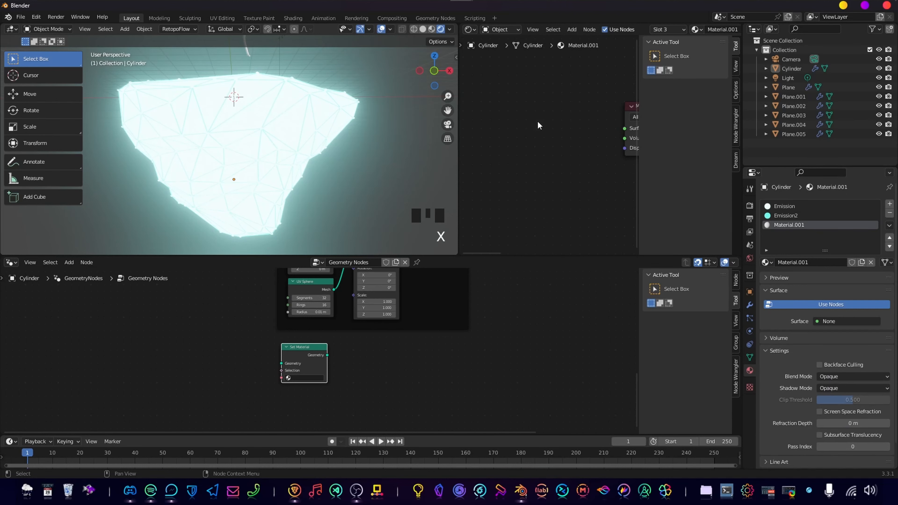
# Add an Emission shader node before the Material Output in the new material.
pyautogui.scroll(-5, 533, 121)
pyautogui.hotkey('shift', 'a')
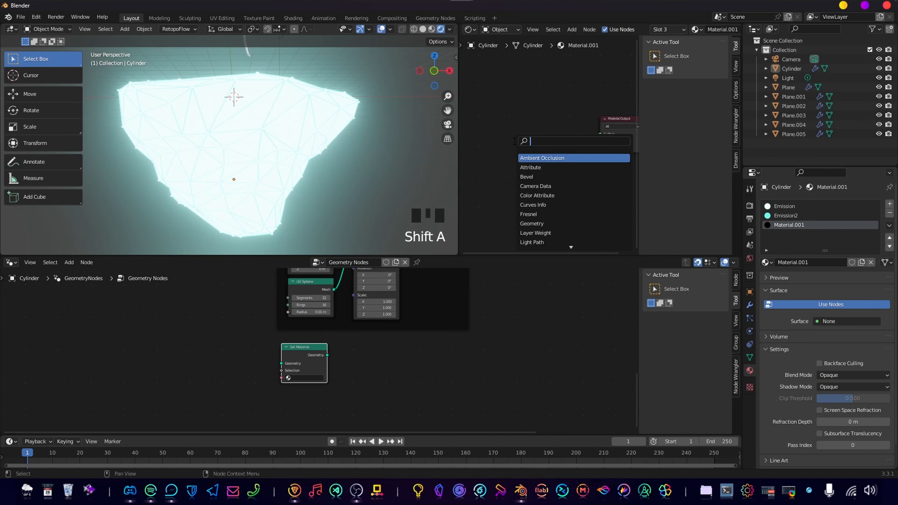
pyautogui.write('emiss')
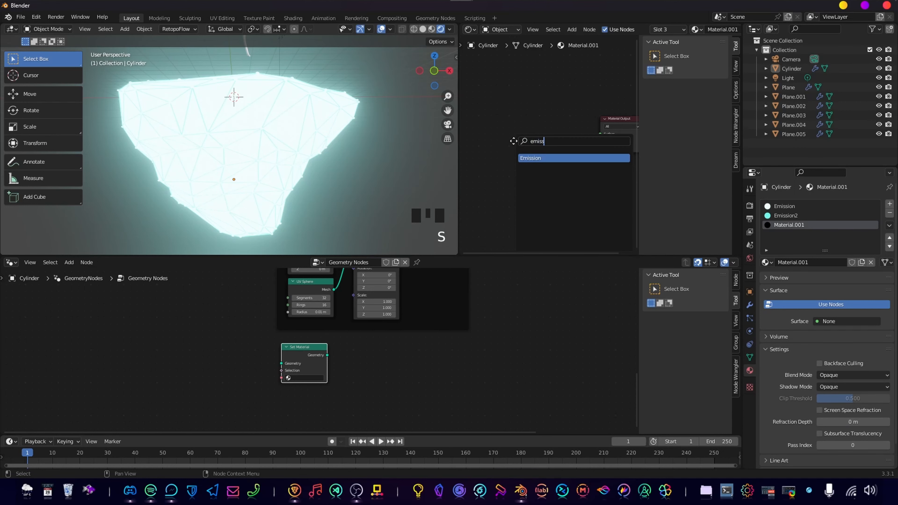
pyautogui.press('Return')
pyautogui.click(508, 128)
pyautogui.scroll(10, 508, 128)
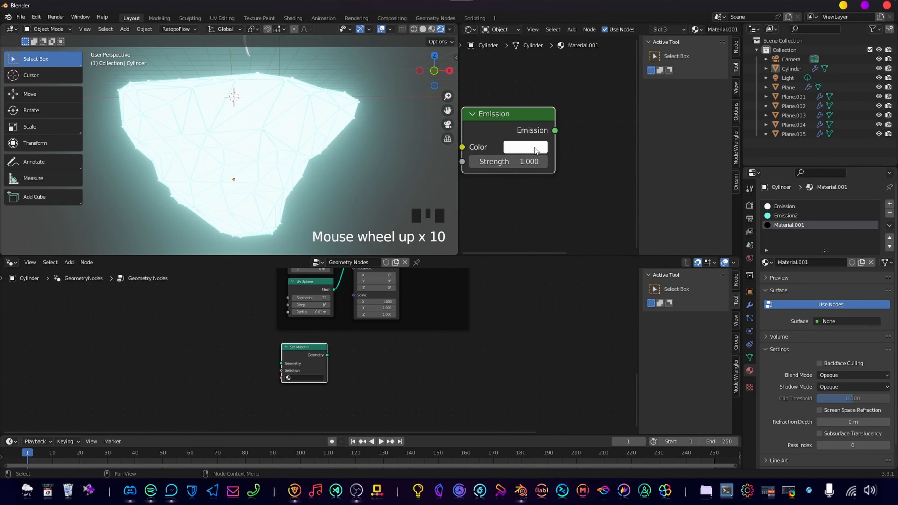
# Set the Emission node's color to light aqua green (H 0.412, S 0.796, V 1.000) and its strength to 10.
pyautogui.click(519, 149)
pyautogui.click(549, 187)
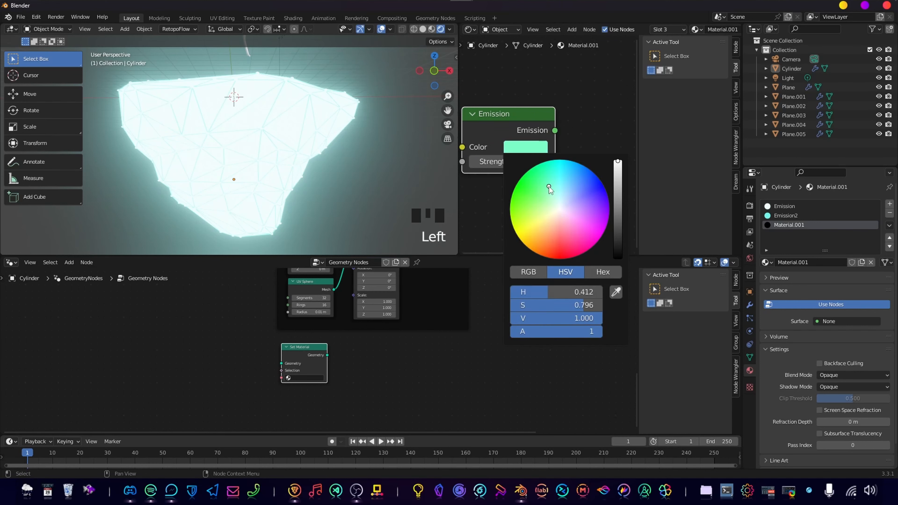
pyautogui.moveTo(527, 155); pyautogui.dragTo(535, 155)
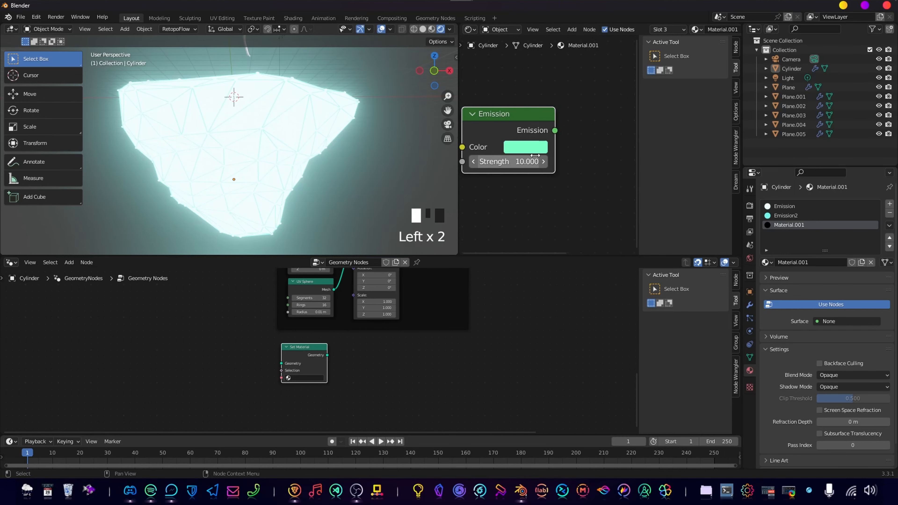
pyautogui.scroll(-5, 553, 148)
pyautogui.click(528, 155)
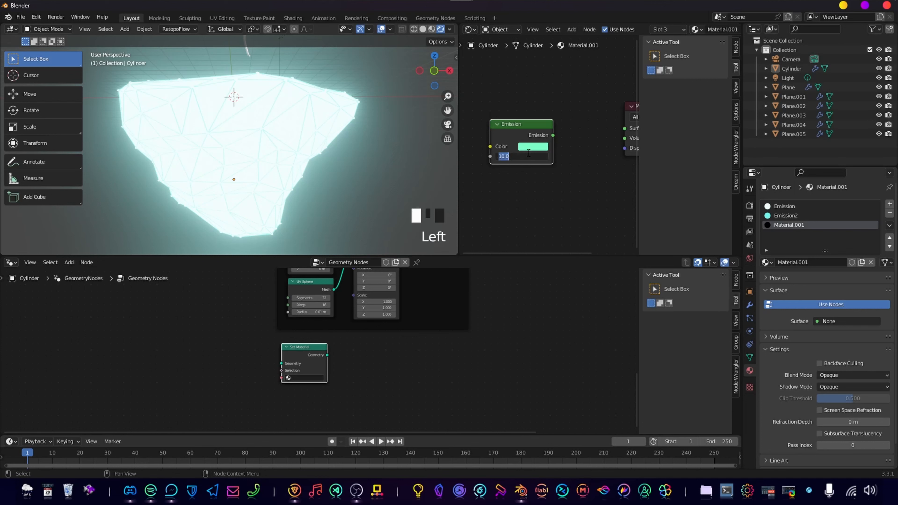
# Connect the Emission node's output to the Surface input of the Material Output and reposition the node beside it.
pyautogui.moveTo(553, 135); pyautogui.dragTo(579, 128)
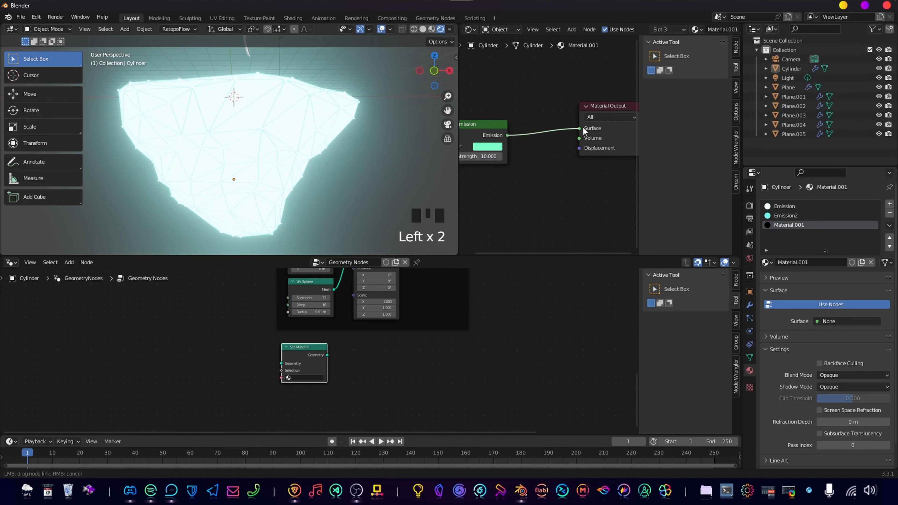
pyautogui.moveTo(467, 128); pyautogui.dragTo(504, 110)
pyautogui.moveTo(522, 159); pyautogui.dragTo(544, 177, button='middle')
# Open the list of available materials on the new, unconnected Set Material node.
pyautogui.scroll(5, 428, 381)
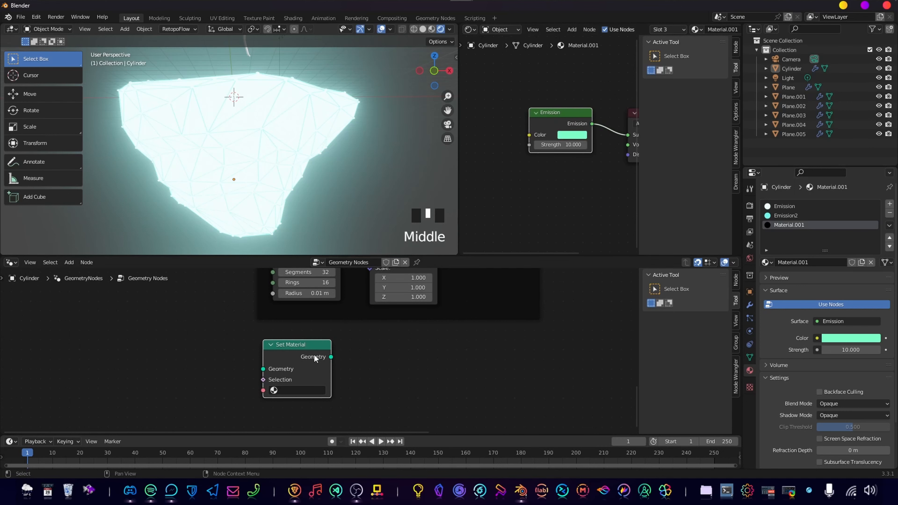
pyautogui.moveTo(375, 393); pyautogui.dragTo(388, 389, button='middle')
pyautogui.scroll(-4, 389, 388)
pyautogui.scroll(3, 399, 357)
pyautogui.click(343, 344)
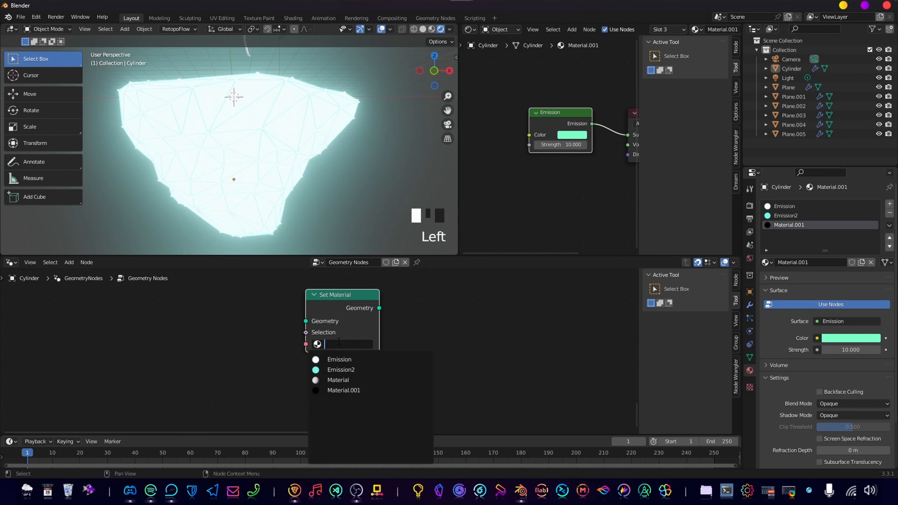
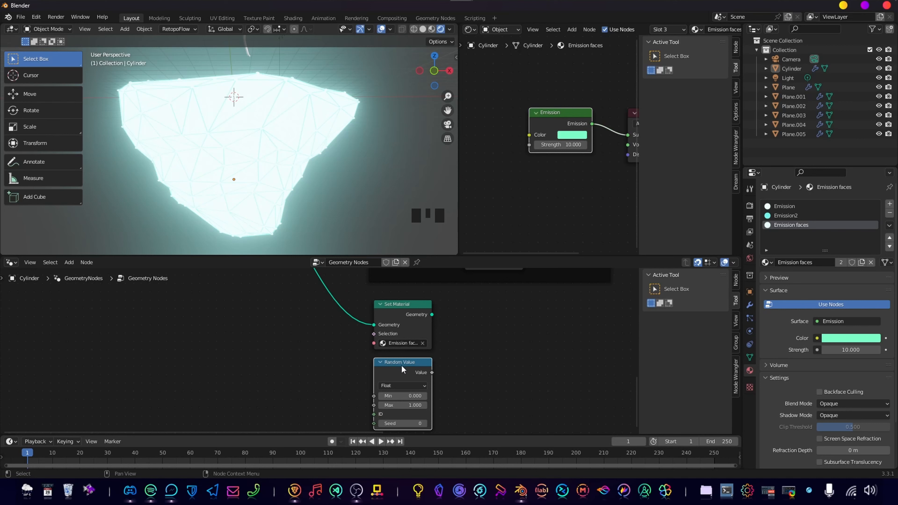
# Place the Random Value node below and beside the Set Material node and link its value to the Selection input.
pyautogui.moveTo(401, 365); pyautogui.dragTo(369, 355)
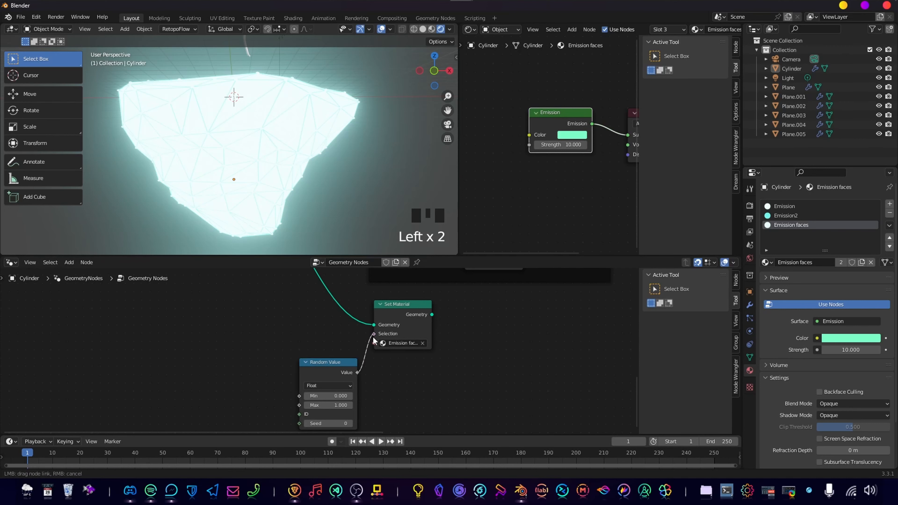
pyautogui.moveTo(372, 336); pyautogui.dragTo(373, 336)
pyautogui.moveTo(465, 370); pyautogui.dragTo(534, 345, button='middle')
pyautogui.scroll(1, 534, 345)
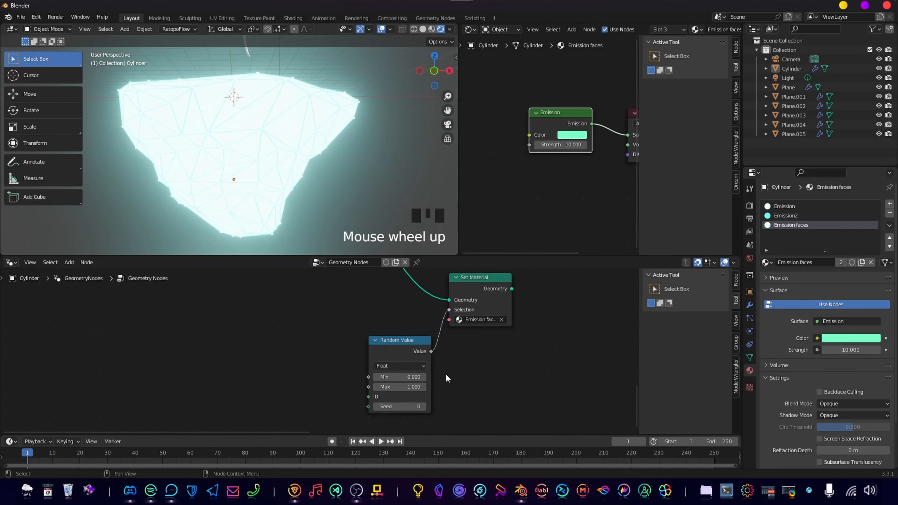
# Change the Random Value node's data type to Boolean and set its probability to 0.1.
pyautogui.click(399, 366)
pyautogui.click(387, 405)
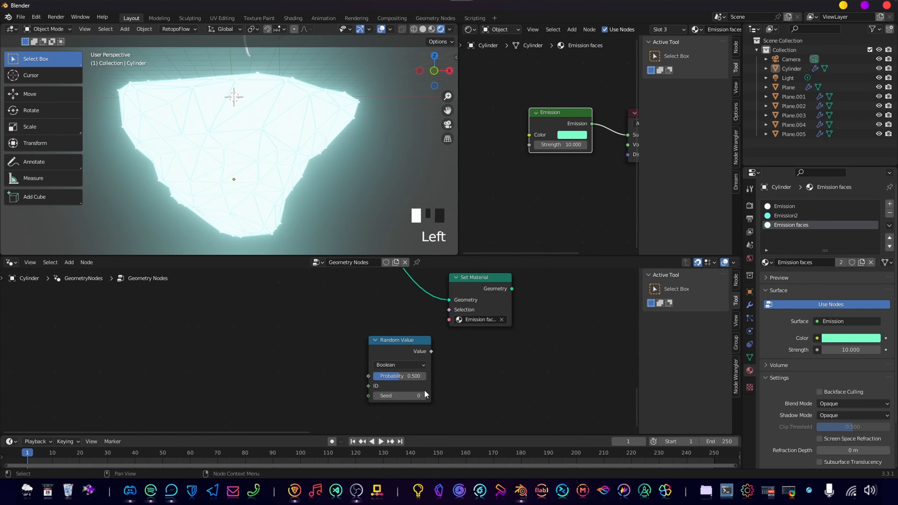
pyautogui.click(408, 376)
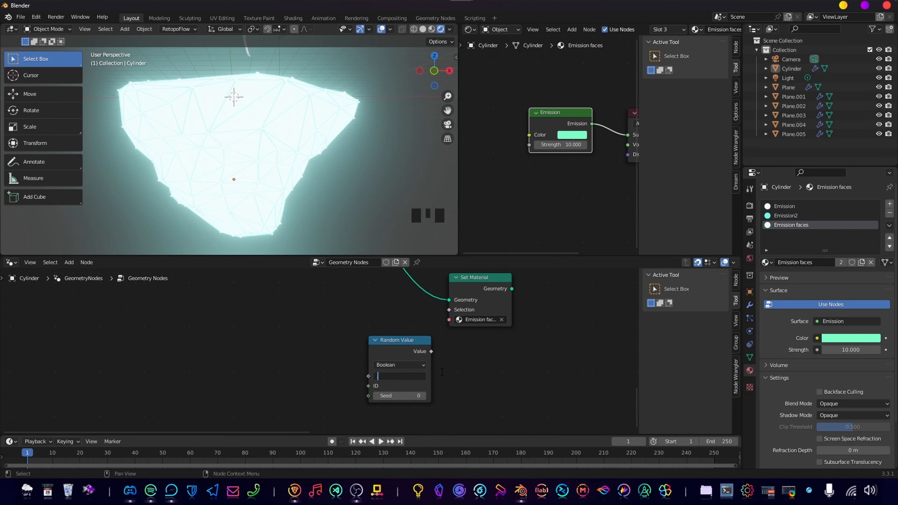
pyautogui.write('0.1')
pyautogui.press('Return')
# Link the Boolean Random Value output to the Selection input of the Emission faces Set Material node.
pyautogui.scroll(-5, 360, 346)
pyautogui.moveTo(472, 352); pyautogui.dragTo(421, 361, button='middle')
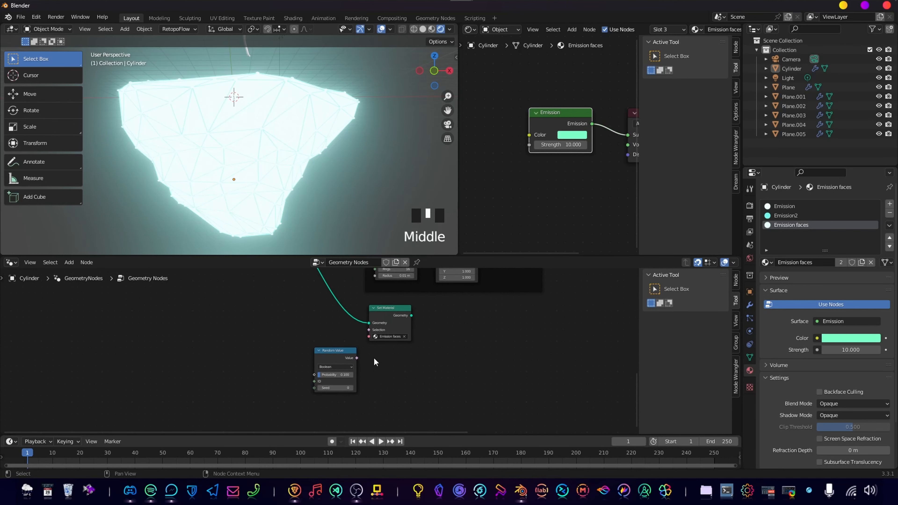
pyautogui.moveTo(357, 358); pyautogui.dragTo(369, 330)
pyautogui.moveTo(351, 344); pyautogui.dragTo(255, 373, button='middle')
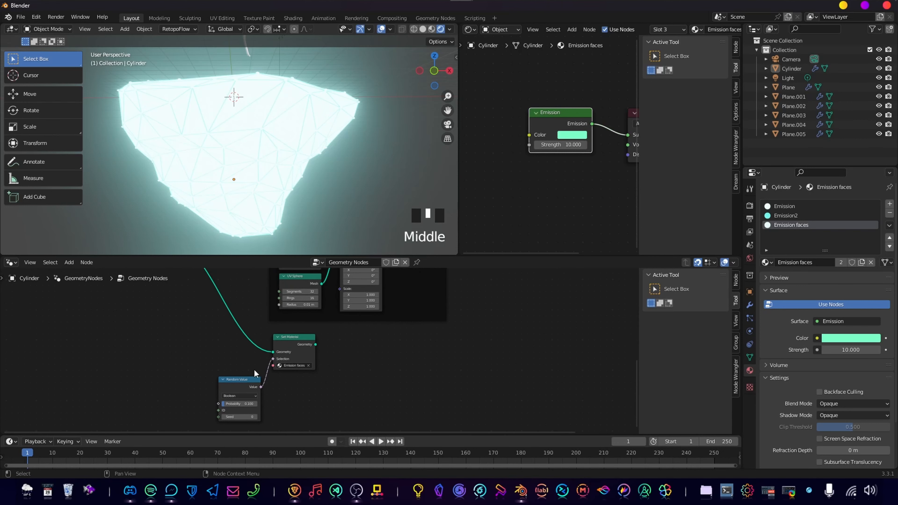
# Connect the Emission faces Set Material node's geometry output to the Join Geometry node.
pyautogui.scroll(-6, 312, 343)
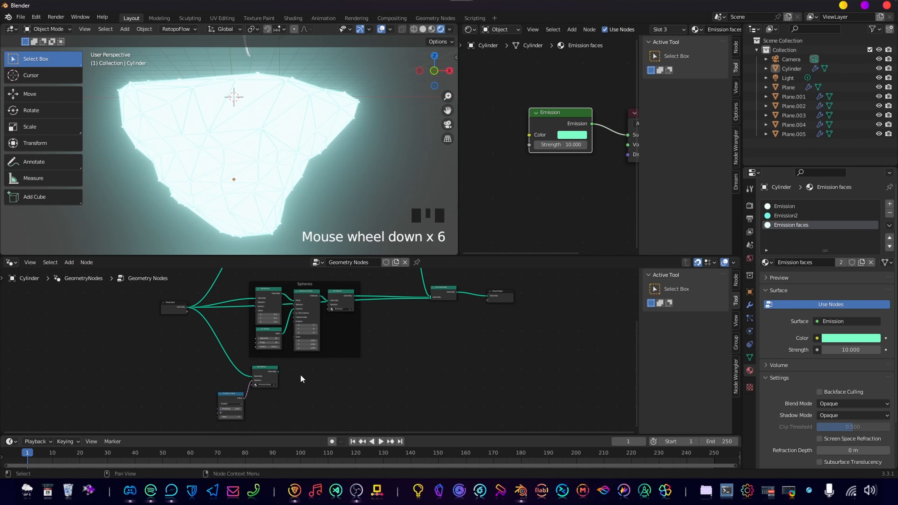
pyautogui.keyDown('alt'); pyautogui.moveTo(279, 374); pyautogui.dragTo(449, 298, button='right'); pyautogui.keyUp('alt')
pyautogui.moveTo(350, 381); pyautogui.dragTo(382, 377, button='middle')
pyautogui.scroll(12, 384, 384)
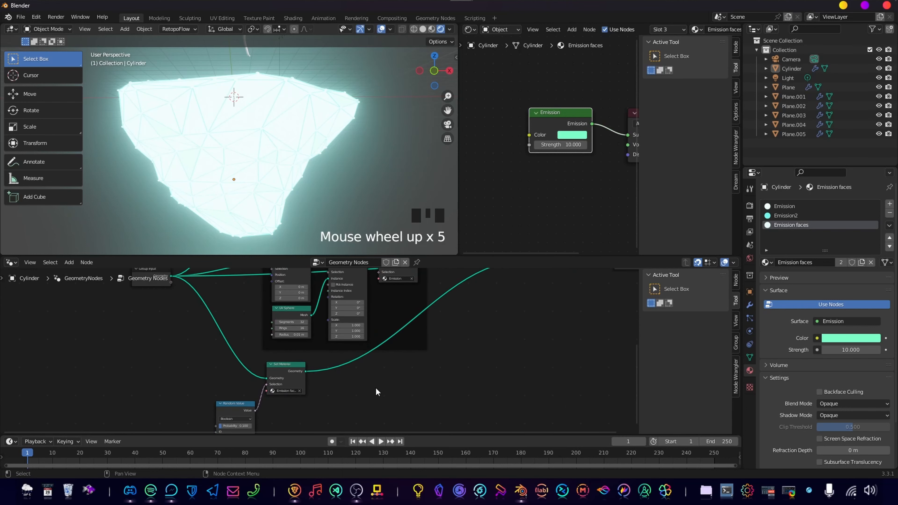
pyautogui.moveTo(247, 375); pyautogui.dragTo(399, 322, button='middle')
pyautogui.moveTo(396, 300); pyautogui.dragTo(530, 291)
pyautogui.moveTo(297, 380); pyautogui.dragTo(403, 369)
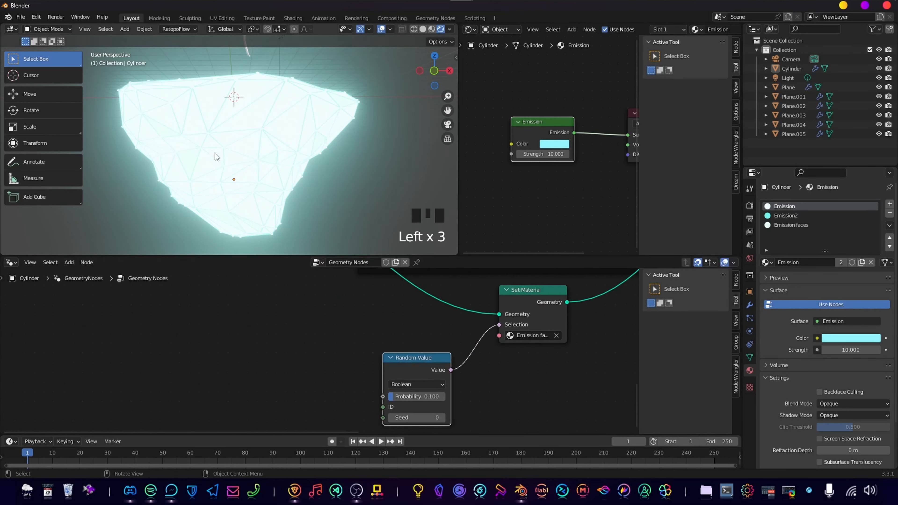
pyautogui.scroll(-5, 477, 314)
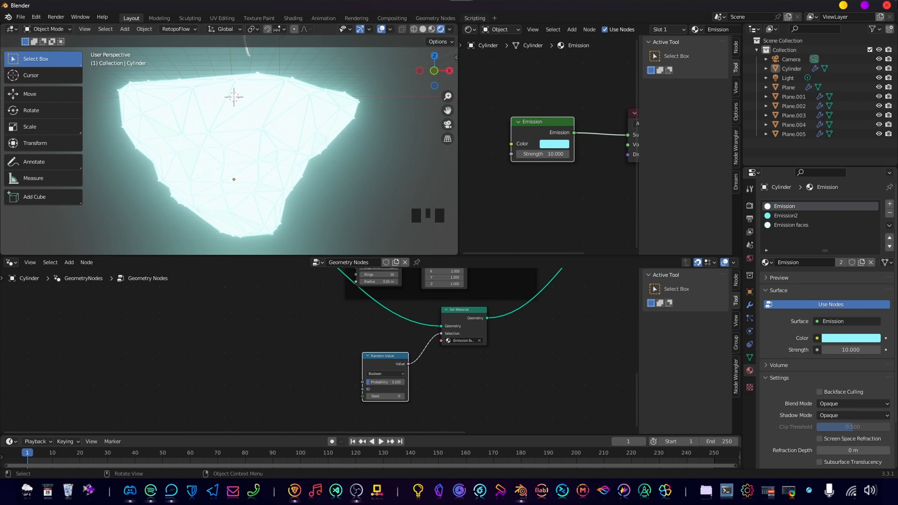
# Add an empty material slot to the Cylinder and move it to the first place in the slot list.
pyautogui.click(890, 206)
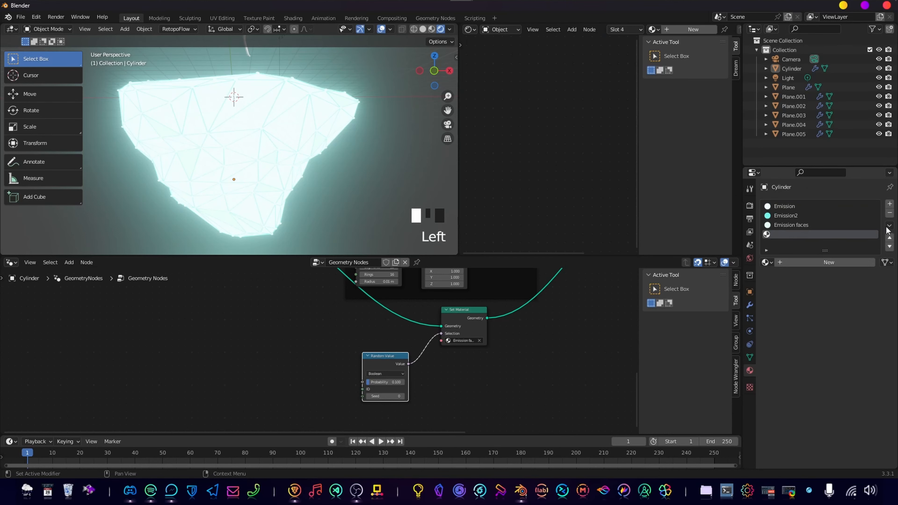
pyautogui.click(890, 238)
pyautogui.click(890, 238)
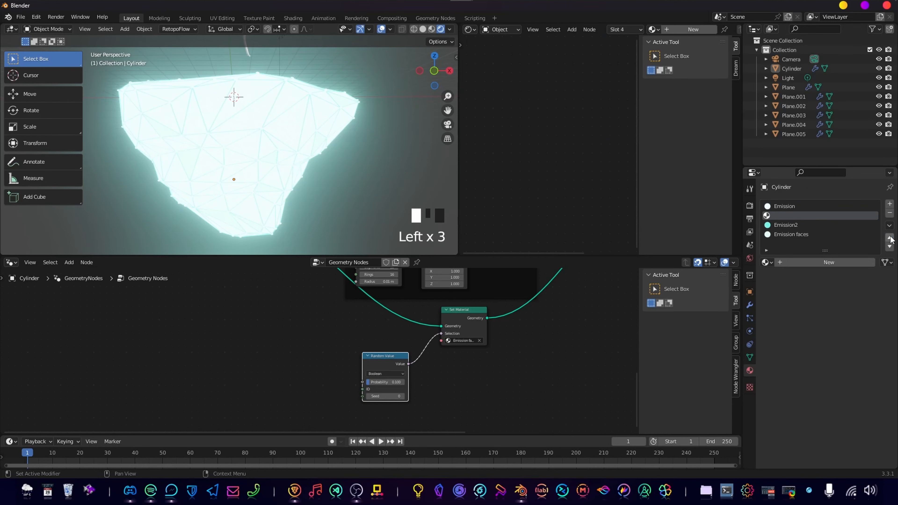
pyautogui.click(890, 238)
pyautogui.click(889, 238)
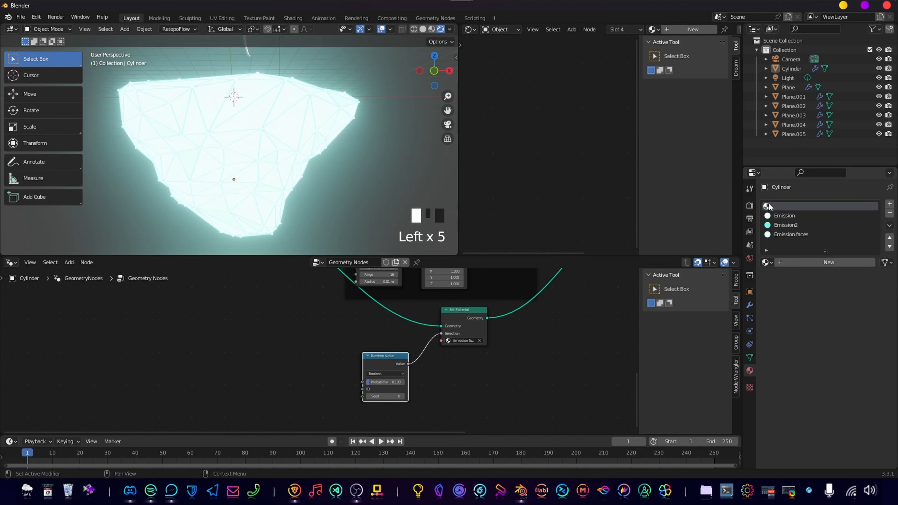
# Create a new Principled BSDF material in the empty first slot and select the island object.
pyautogui.click(824, 263)
pyautogui.scroll(-5, 521, 126)
pyautogui.moveTo(521, 125); pyautogui.dragTo(530, 116, button='middle')
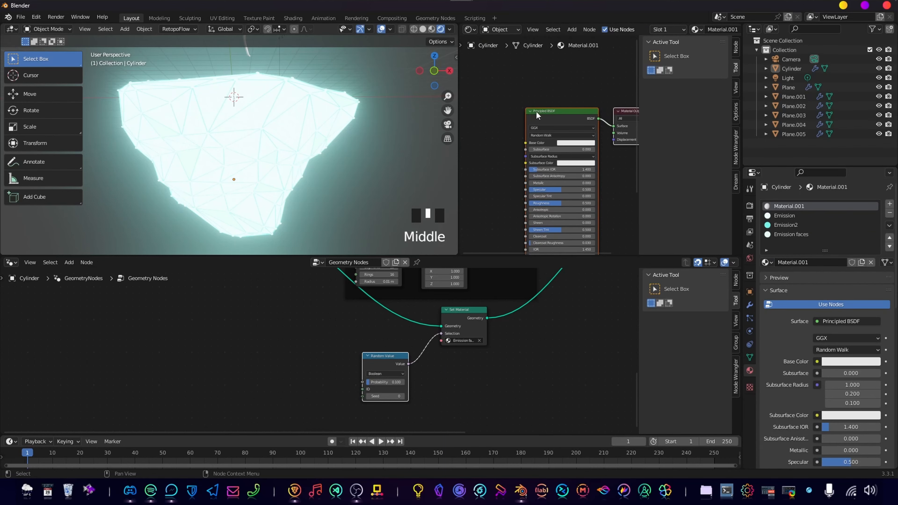
pyautogui.click(549, 119)
pyautogui.scroll(5, 549, 118)
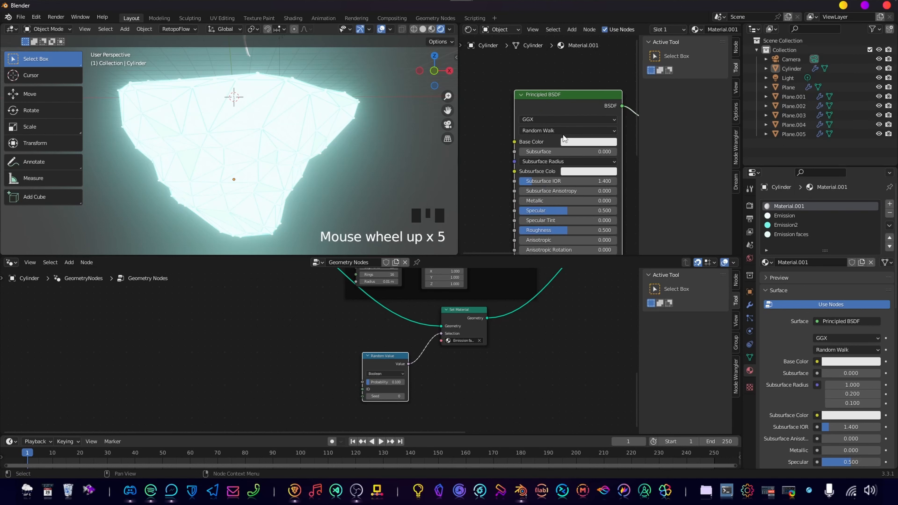
pyautogui.click(275, 157)
pyautogui.press('Tab')
pyautogui.press('Tab')
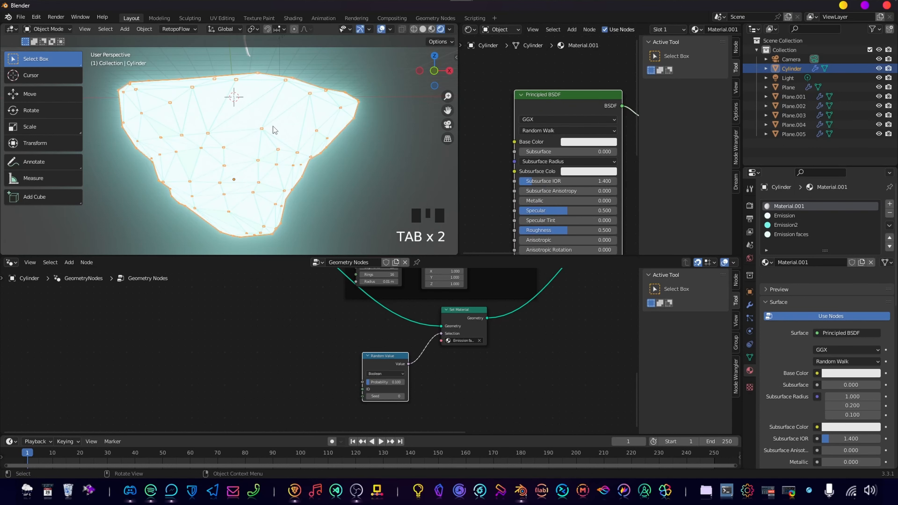
# Duplicate the Set Material node and insert the copy on the link feeding the original's Geometry input.
pyautogui.moveTo(417, 305); pyautogui.dragTo(478, 340, button='middle')
pyautogui.scroll(5, 471, 373)
pyautogui.click(511, 346)
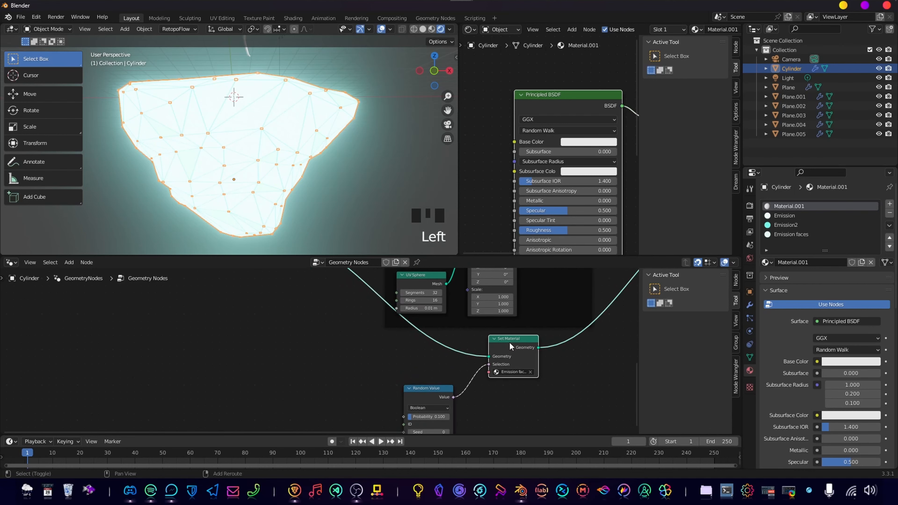
pyautogui.hotkey('shift', 'd')
pyautogui.click(352, 296)
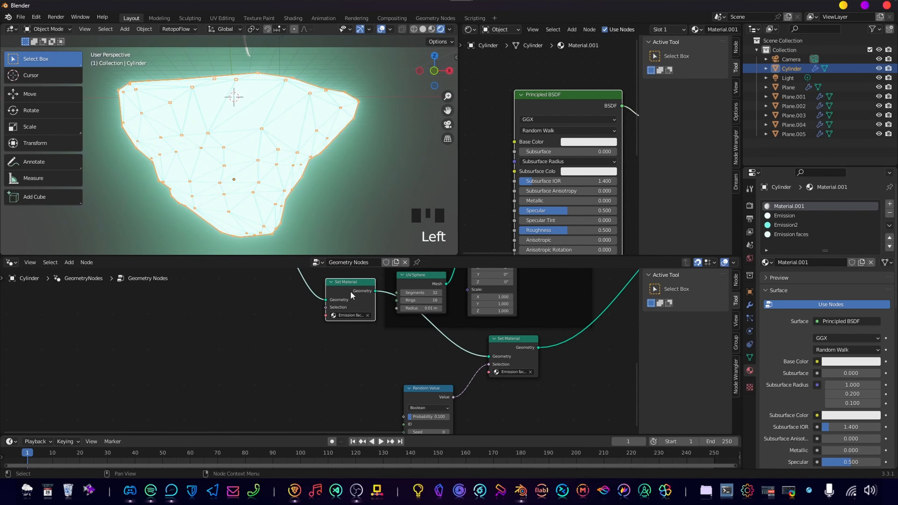
pyautogui.moveTo(352, 295); pyautogui.dragTo(347, 354)
pyautogui.scroll(4, 352, 384)
pyautogui.moveTo(352, 385); pyautogui.dragTo(367, 357, button='middle')
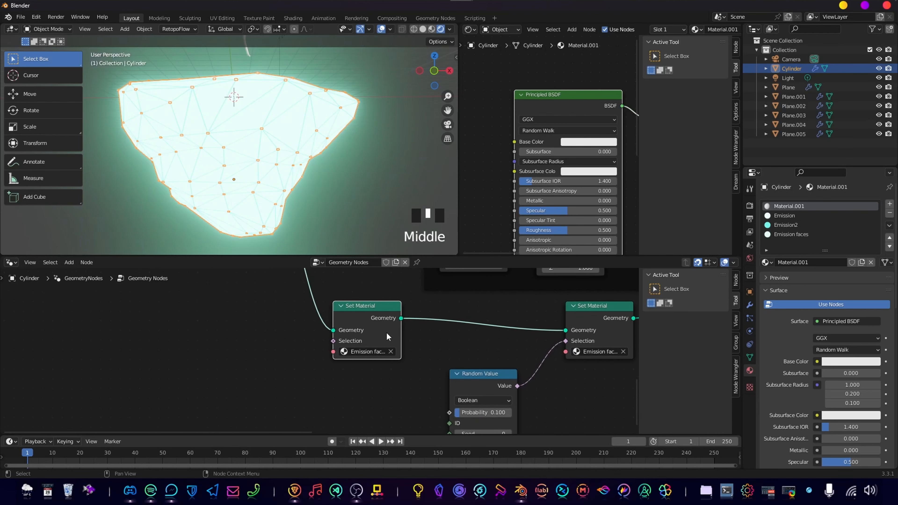
# Assign Material.001 to the duplicated Set Material node.
pyautogui.click(368, 355)
pyautogui.click(405, 403)
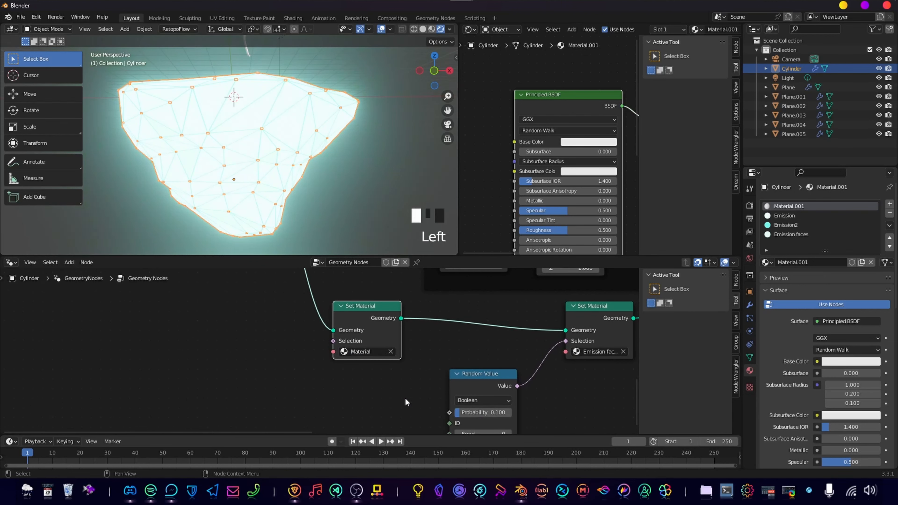
pyautogui.click(375, 352)
pyautogui.click(400, 408)
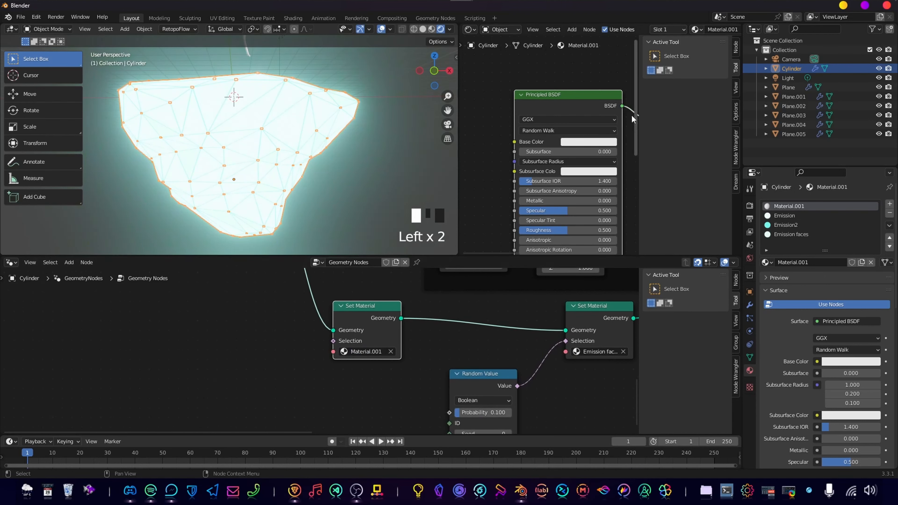
# Rename the new Principled BSDF material as "default".
pyautogui.scroll(-4, 577, 134)
pyautogui.moveTo(582, 128); pyautogui.dragTo(598, 145, button='middle')
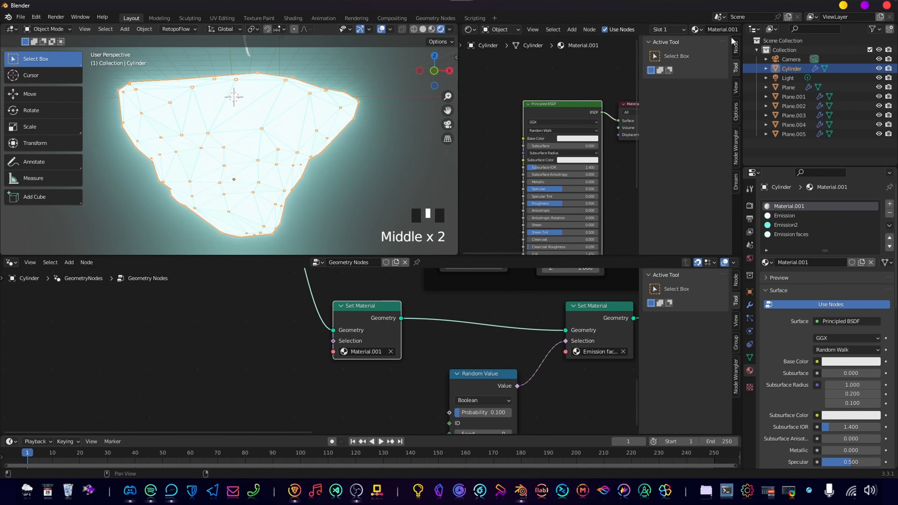
pyautogui.click(726, 30)
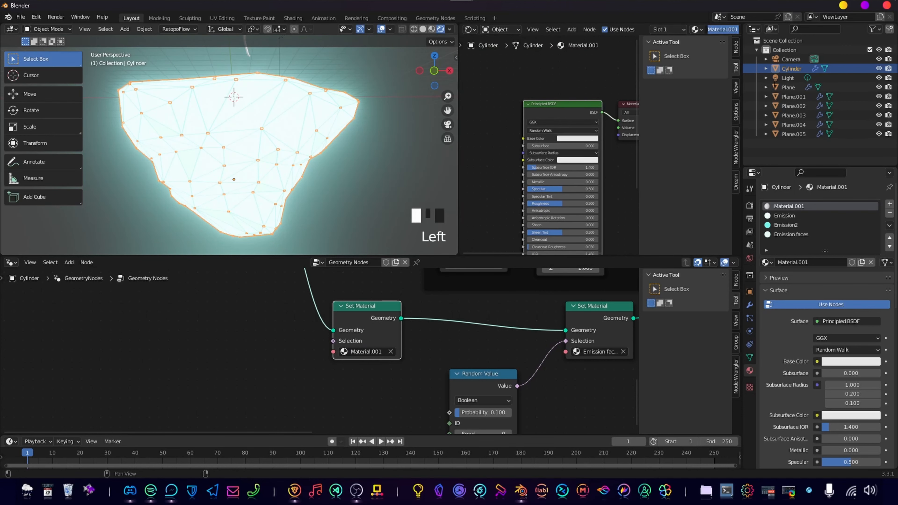
pyautogui.write('default')
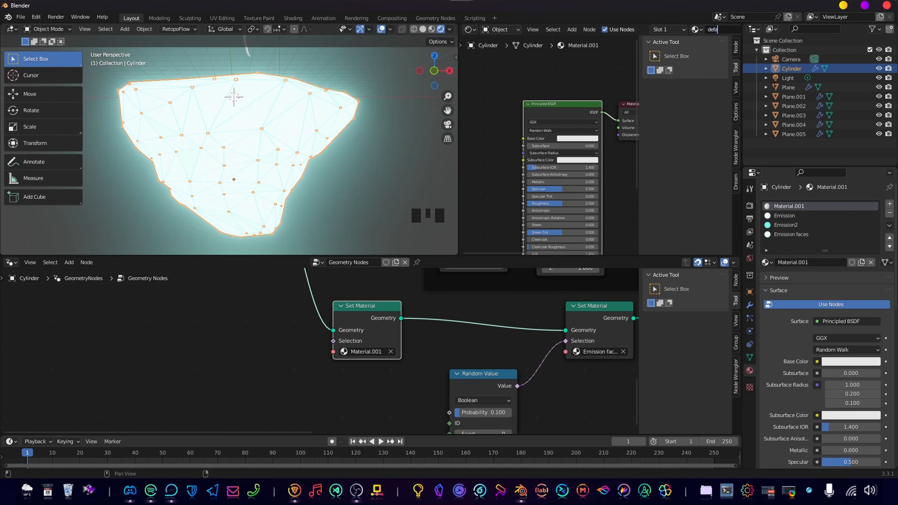
pyautogui.press('Return')
pyautogui.scroll(3, 566, 159)
pyautogui.moveTo(523, 226); pyautogui.dragTo(481, 209, button='middle')
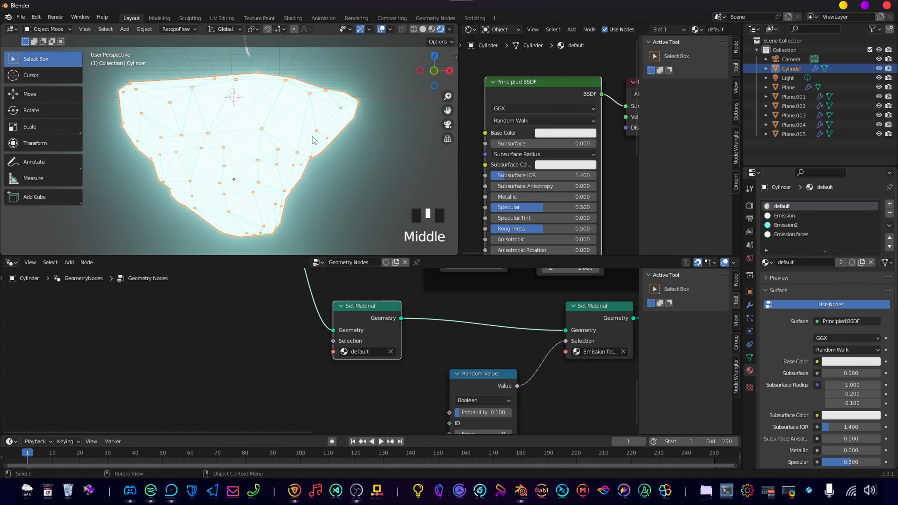
# Assign the default material to all of the island mesh's faces in Edit Mode and return to Object Mode.
pyautogui.click(377, 171)
pyautogui.click(289, 120)
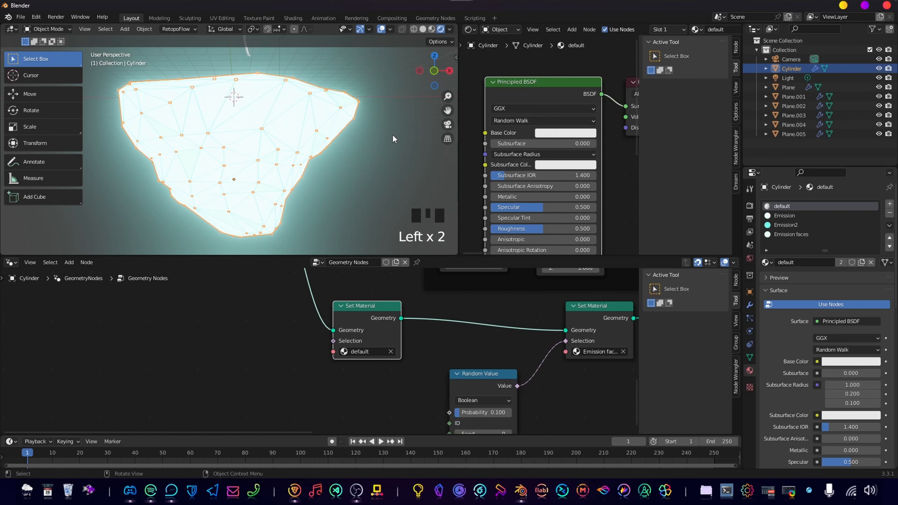
pyautogui.press('Tab')
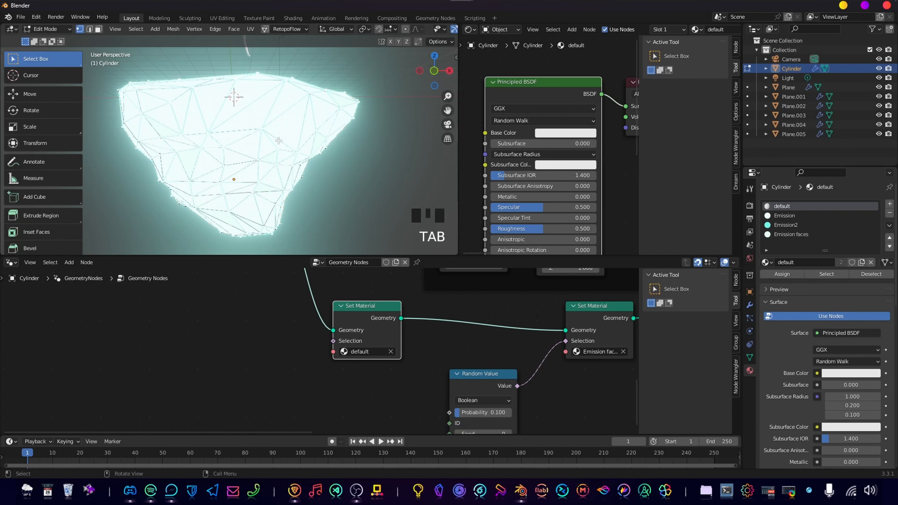
pyautogui.press('a')
pyautogui.click(787, 275)
pyautogui.click(784, 209)
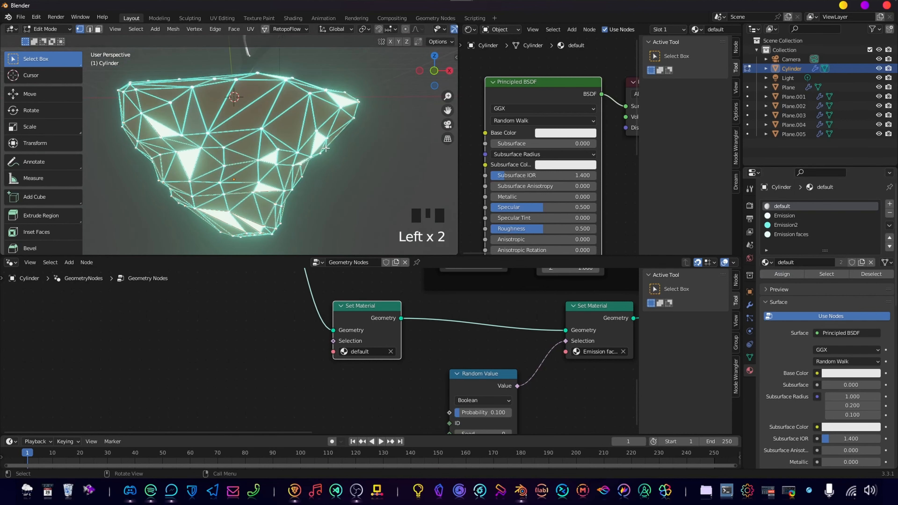
pyautogui.press('Tab')
# Examine the island's glowing edges and faces together with the tree from several distances, with the island deselected.
pyautogui.scroll(-3, 357, 149)
pyautogui.moveTo(314, 153); pyautogui.dragTo(282, 160, button='middle')
pyautogui.scroll(-3, 283, 160)
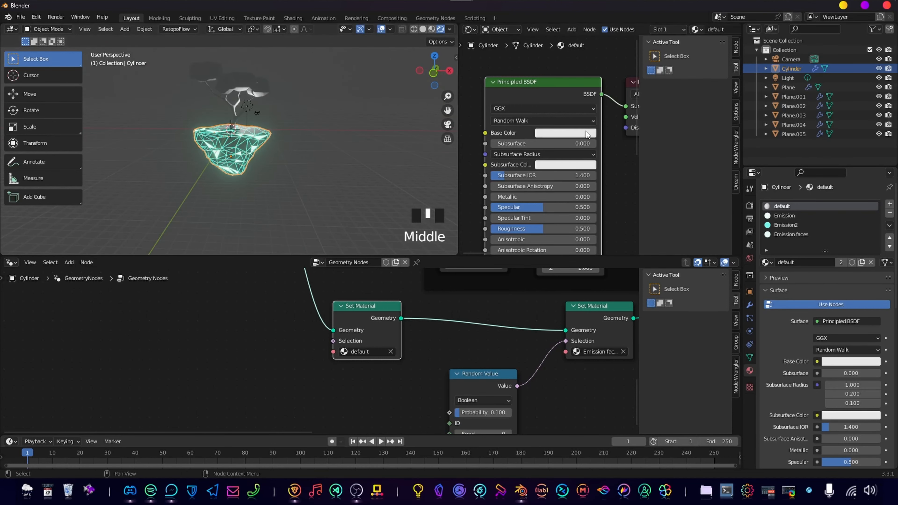
pyautogui.moveTo(583, 137); pyautogui.dragTo(593, 101, button='middle')
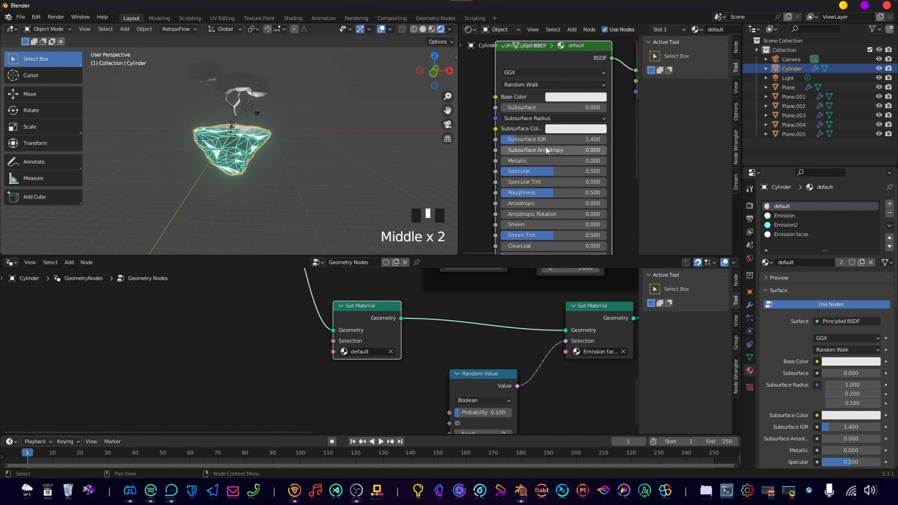
pyautogui.scroll(5, 265, 161)
pyautogui.keyDown('shift'); pyautogui.moveTo(265, 160); pyautogui.dragTo(275, 182, button='middle'); pyautogui.keyUp('shift')
pyautogui.click(360, 188)
pyautogui.scroll(2, 322, 181)
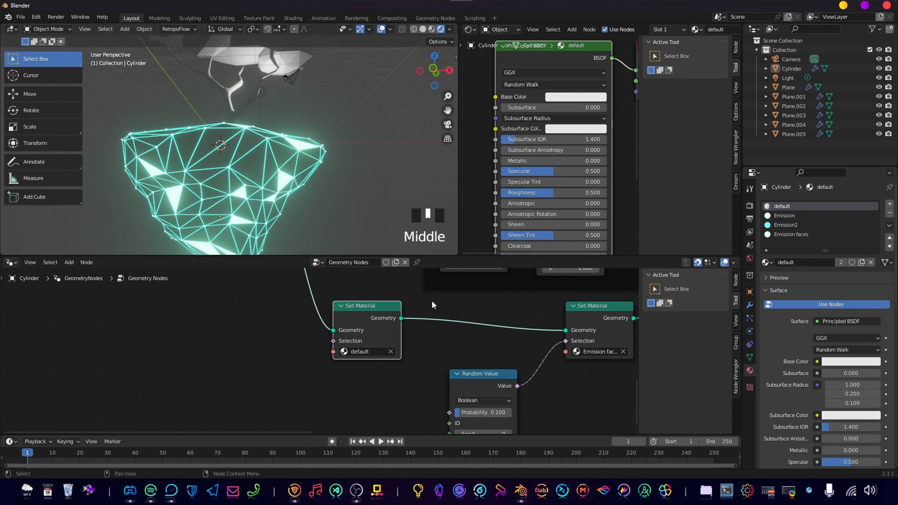
# Enlarge the 3D viewport and shader editor downward and hide the shader editor's sidebar.
pyautogui.moveTo(441, 255); pyautogui.dragTo(441, 331)
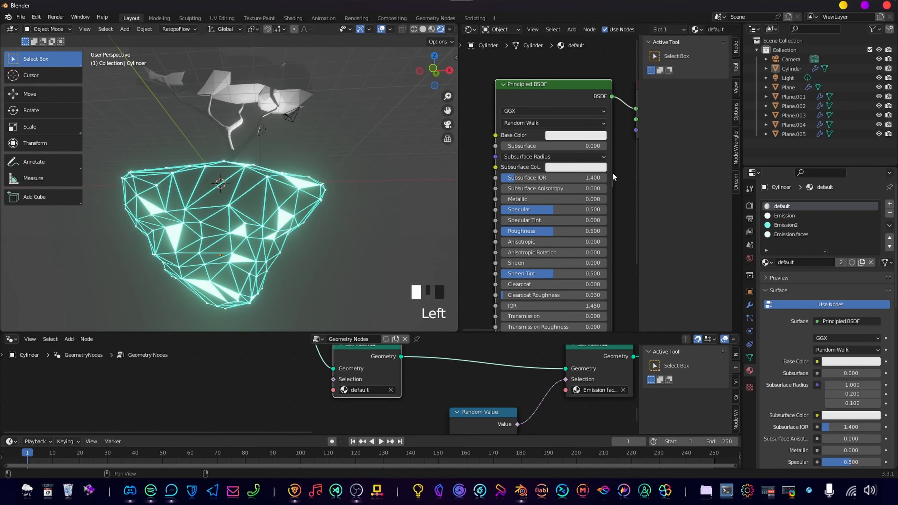
pyautogui.moveTo(605, 113); pyautogui.dragTo(598, 112, button='middle')
pyautogui.press('n')
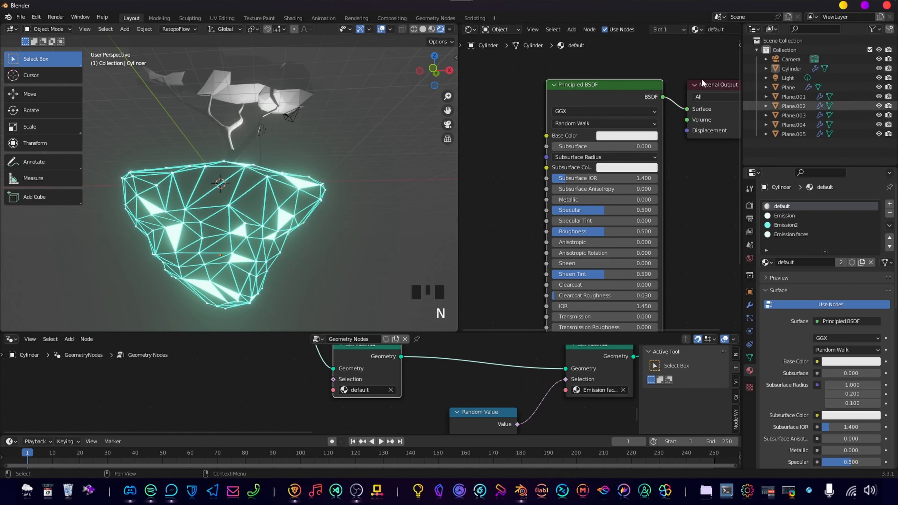
pyautogui.moveTo(670, 204); pyautogui.dragTo(691, 177, button='middle')
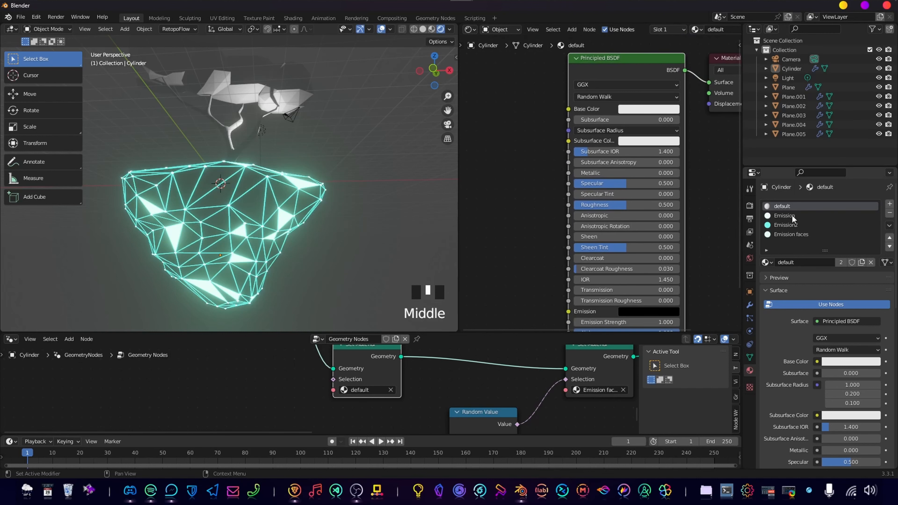
# Change the colour of the Emission material to a medium blue.
pyautogui.click(785, 215)
pyautogui.moveTo(571, 159); pyautogui.dragTo(598, 188, button='middle')
pyautogui.scroll(3, 601, 184)
pyautogui.click(643, 117)
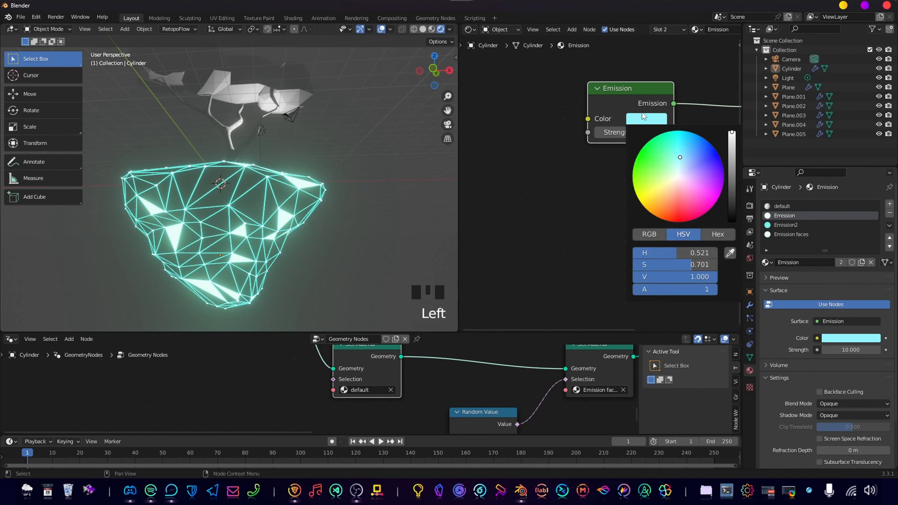
pyautogui.moveTo(684, 159)
pyautogui.mouseDown()
pyautogui.moveTo(701, 161)
pyautogui.moveTo(699, 147)
pyautogui.moveTo(698, 155)
pyautogui.mouseUp()
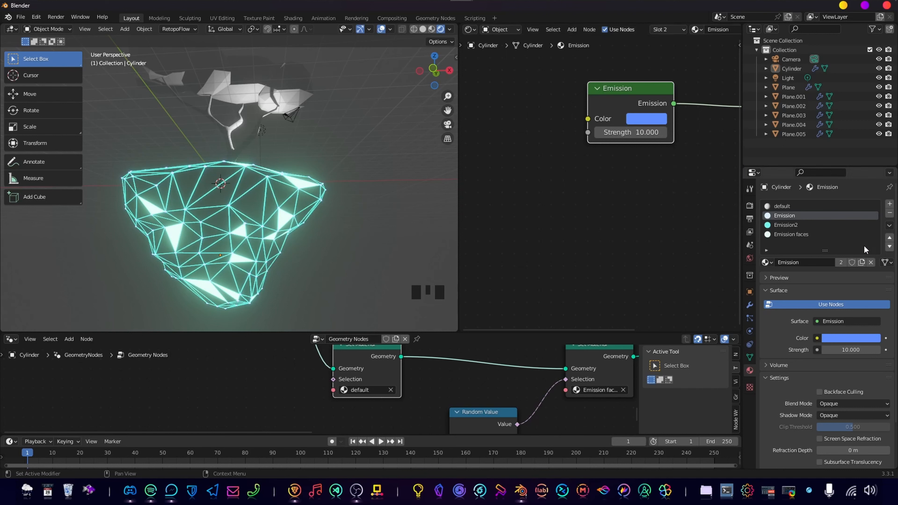
# Change the colour of the Emission2 material to a light cyan and check the glowing edges on the island.
pyautogui.click(792, 224)
pyautogui.click(664, 122)
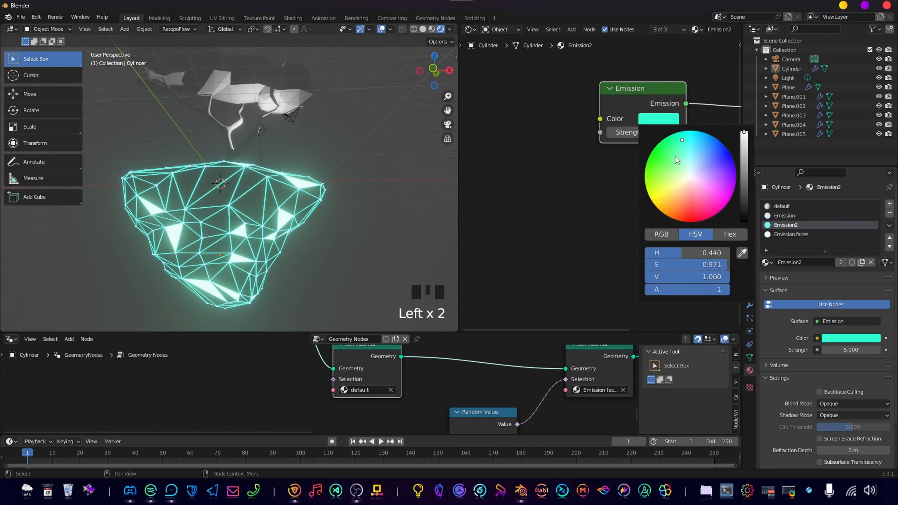
pyautogui.moveTo(694, 150); pyautogui.dragTo(677, 154)
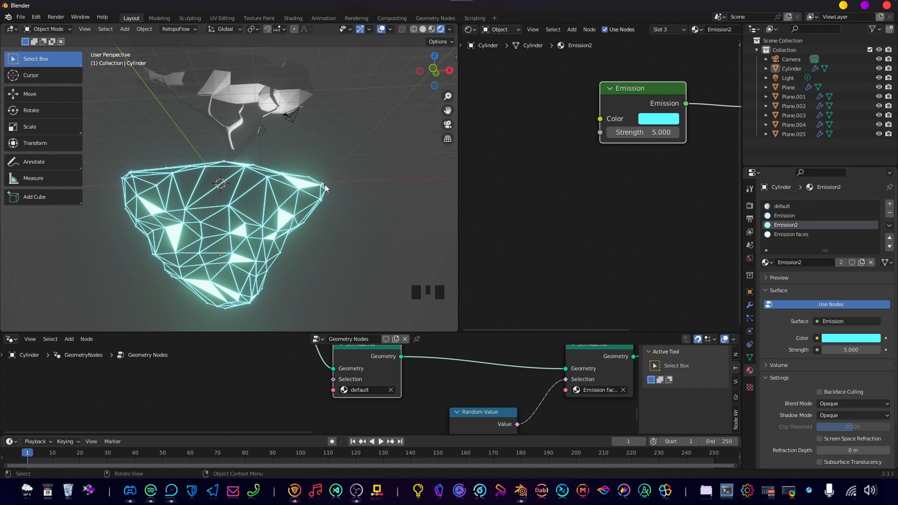
pyautogui.scroll(3, 292, 223)
pyautogui.scroll(-3, 290, 142)
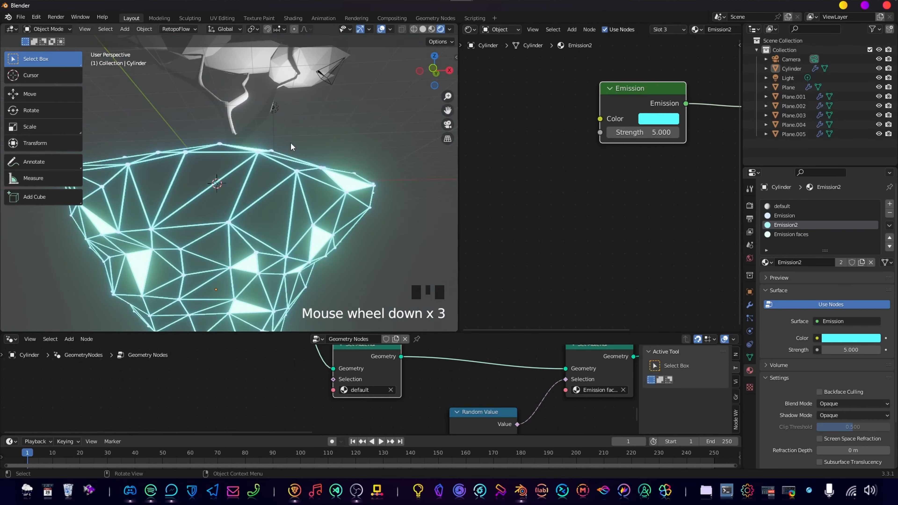
pyautogui.scroll(-2, 258, 152)
pyautogui.keyDown('shift'); pyautogui.moveTo(260, 212); pyautogui.dragTo(337, 231, button='middle'); pyautogui.keyUp('shift')
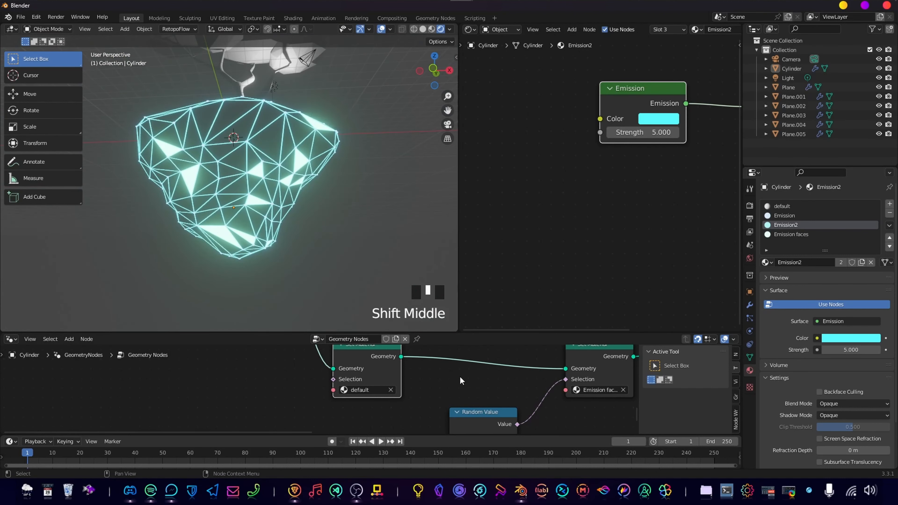
# Enlarge the geometry node editor upward and bring the UV Sphere node of the Spheres frame into reach.
pyautogui.moveTo(476, 331); pyautogui.dragTo(491, 204)
pyautogui.moveTo(456, 262); pyautogui.dragTo(361, 345, button='middle')
pyautogui.moveTo(361, 283); pyautogui.dragTo(364, 333, button='middle')
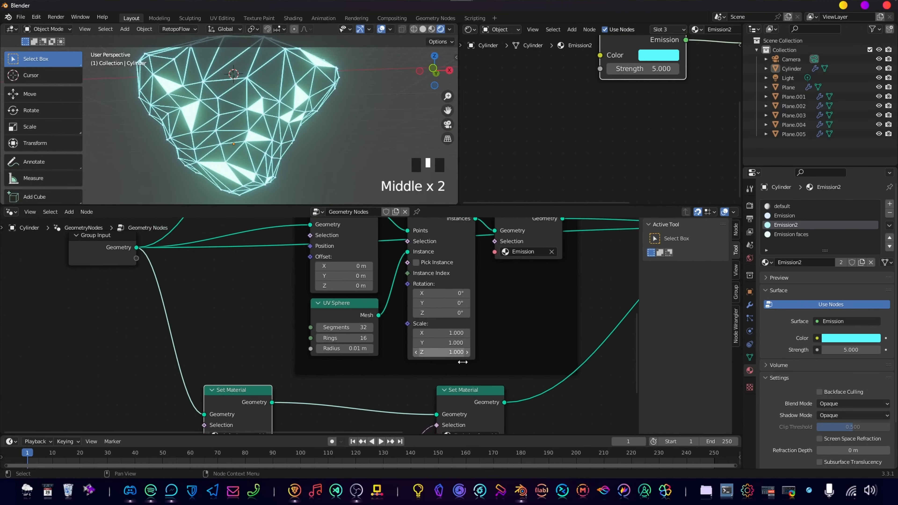
pyautogui.moveTo(460, 254); pyautogui.dragTo(511, 383, button='middle')
pyautogui.moveTo(511, 307); pyautogui.dragTo(531, 315, button='middle')
pyautogui.moveTo(531, 351); pyautogui.dragTo(501, 312, button='middle')
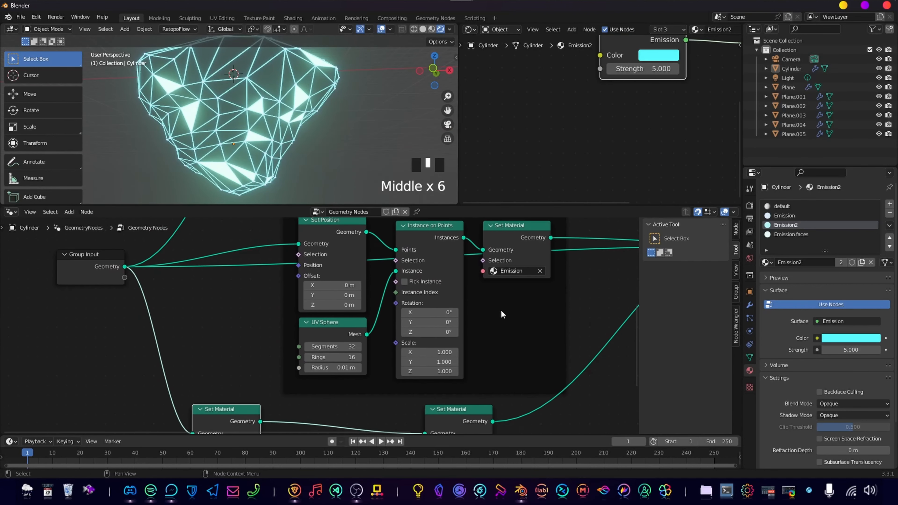
pyautogui.scroll(3, 379, 384)
# Try UV Sphere radius values of 0.03 m and 0.02 m for the vertex spheres.
pyautogui.click(350, 379)
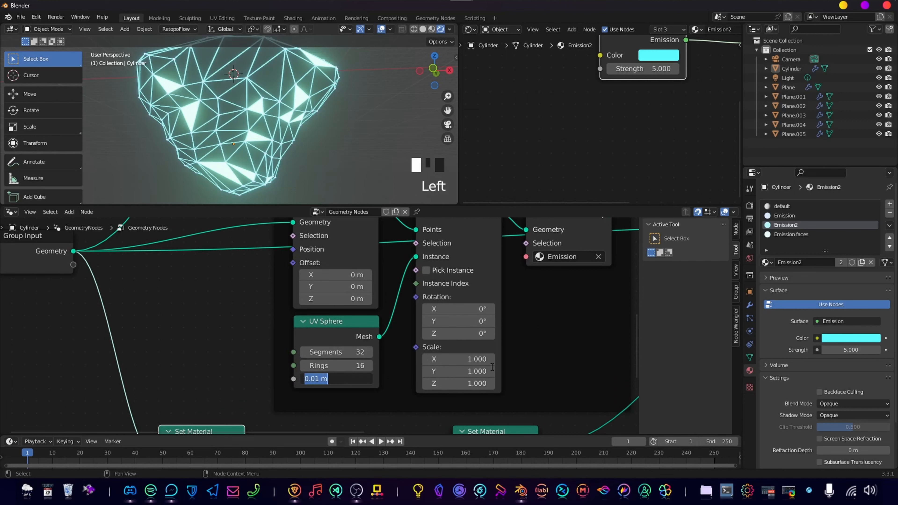
pyautogui.write('0.03')
pyautogui.press('Return')
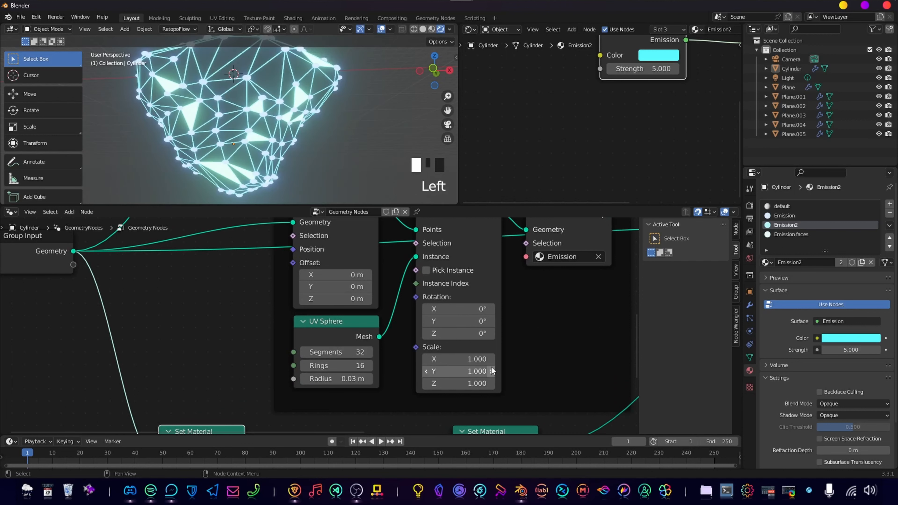
pyautogui.doubleClick(321, 385)
pyautogui.press('BackSpace')
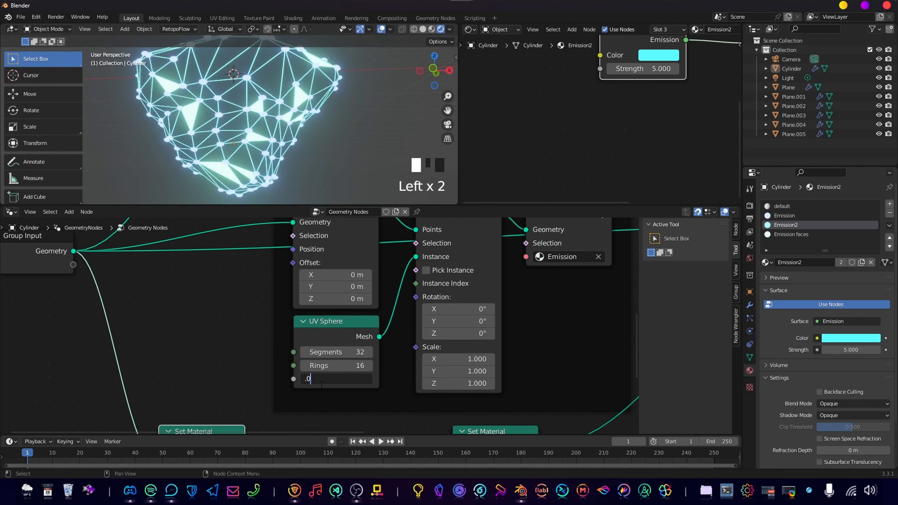
pyautogui.write('.02')
pyautogui.press('Return')
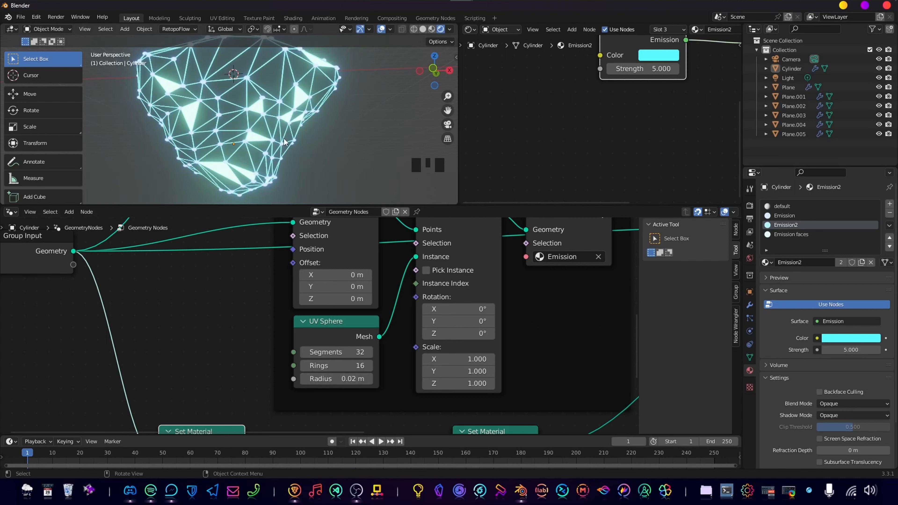
# Set the UV Sphere radius to 0.015 m and check the vertex spheres on the island.
pyautogui.click(354, 380)
pyautogui.press('Left')
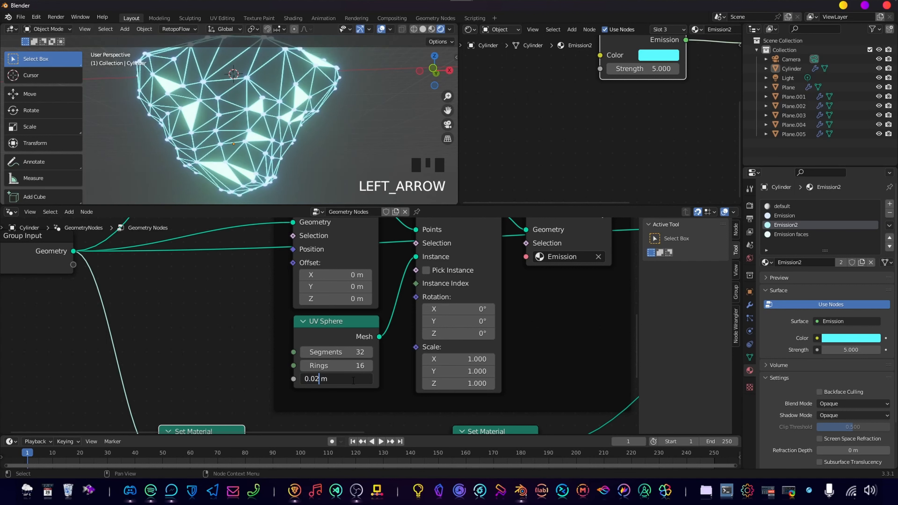
pyautogui.write('15')
pyautogui.press('Return')
pyautogui.click(346, 140)
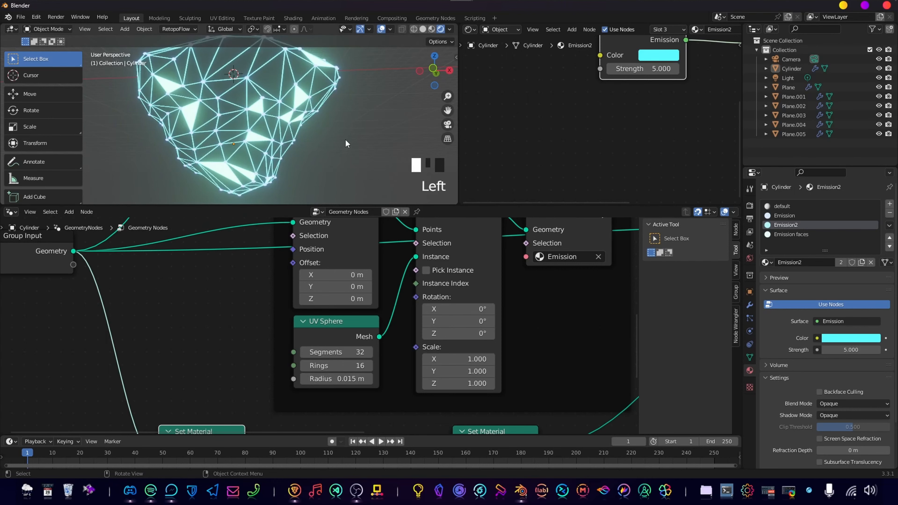
pyautogui.scroll(-2, 318, 122)
pyautogui.moveTo(318, 122); pyautogui.dragTo(350, 198, button='middle')
# Reduce the geometry node editor's height slightly and move the default Set Material node closer to the Random Value node.
pyautogui.moveTo(349, 204); pyautogui.dragTo(350, 239)
pyautogui.scroll(-11, 493, 358)
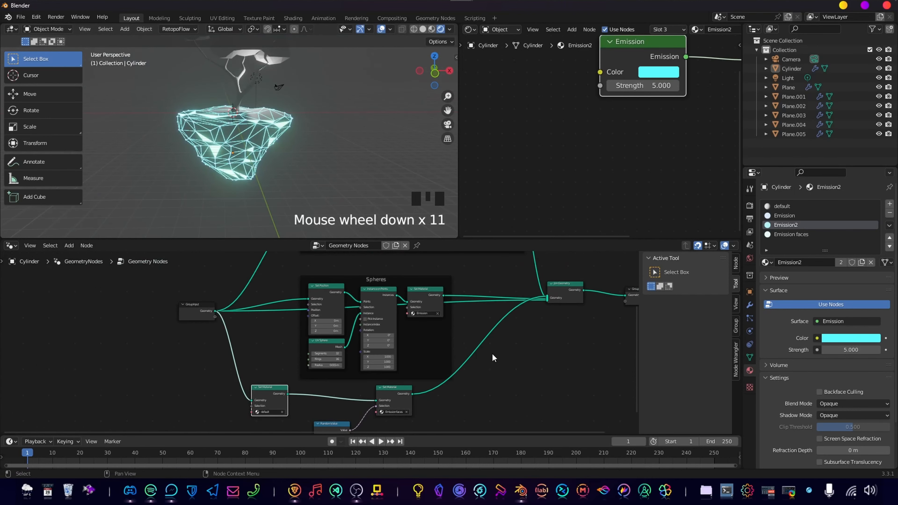
pyautogui.moveTo(404, 368); pyautogui.dragTo(373, 358, button='middle')
pyautogui.moveTo(312, 351); pyautogui.dragTo(328, 361)
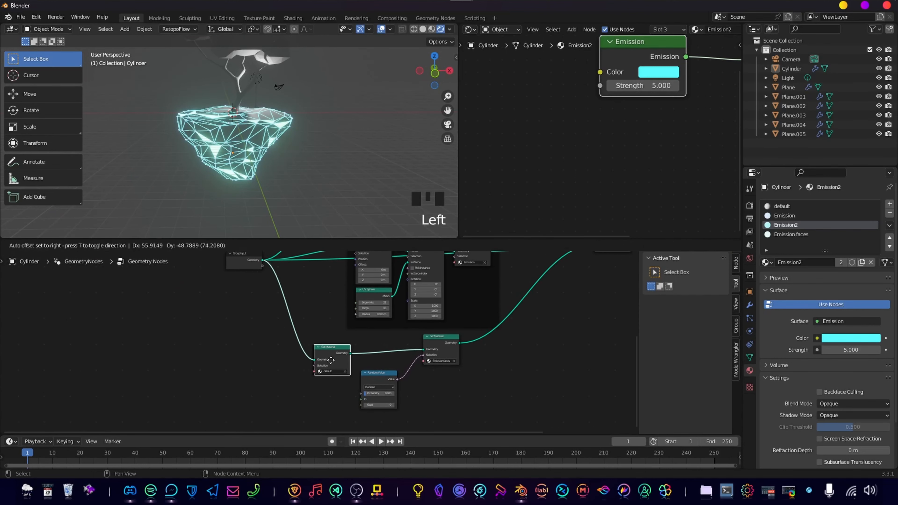
# Join both lower Set Material nodes and the Random Value node in a frame labelled "Random Faces".
pyautogui.moveTo(295, 333); pyautogui.dragTo(530, 383)
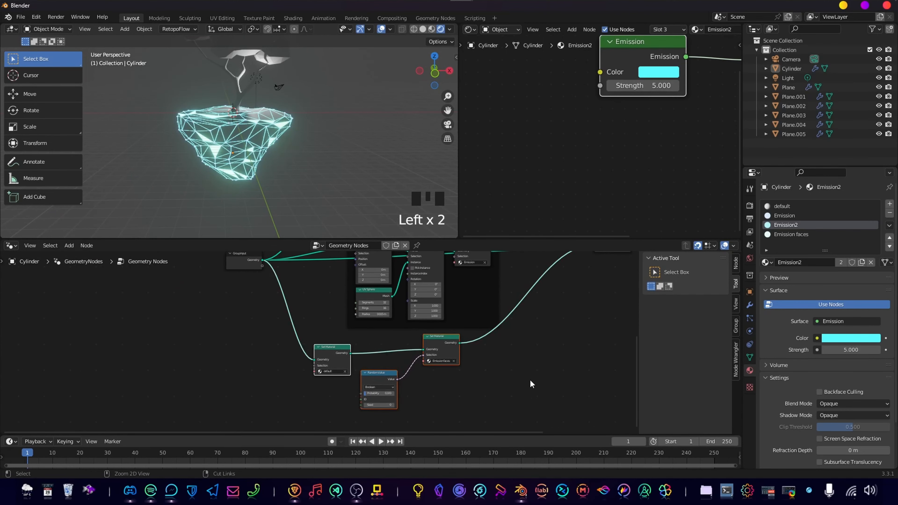
pyautogui.hotkey('ctrl', 'j')
pyautogui.press('F2')
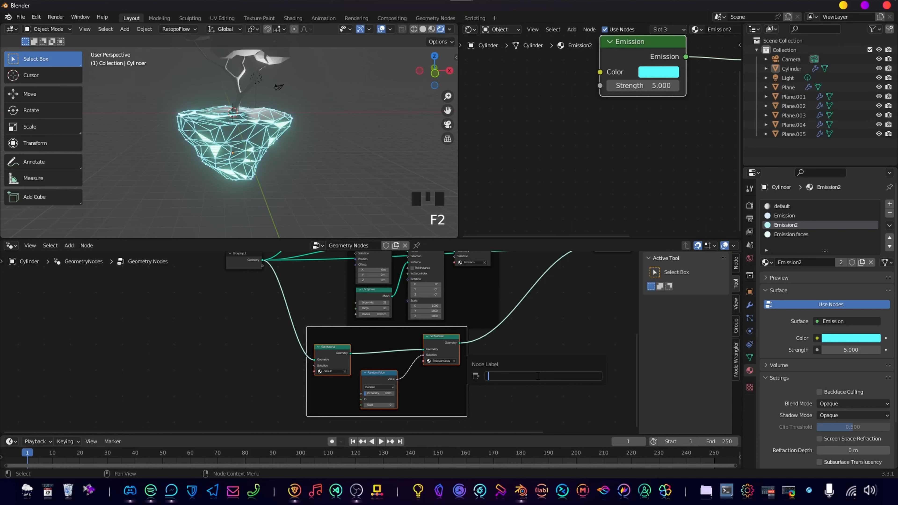
pyautogui.write('Random Faces')
pyautogui.press('Return')
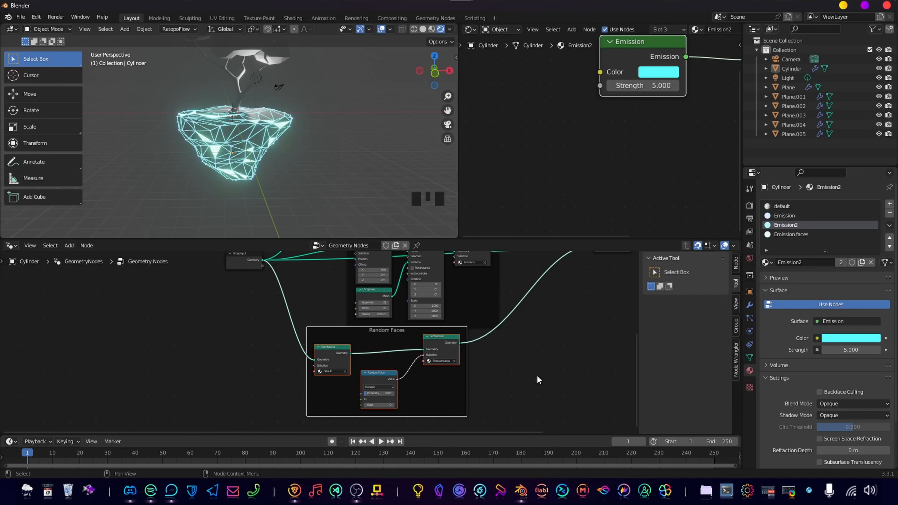
# Shift the Random Faces frame slightly to the right beneath the Spheres frame.
pyautogui.click(382, 326)
pyautogui.moveTo(377, 334); pyautogui.dragTo(412, 335)
pyautogui.click(289, 168)
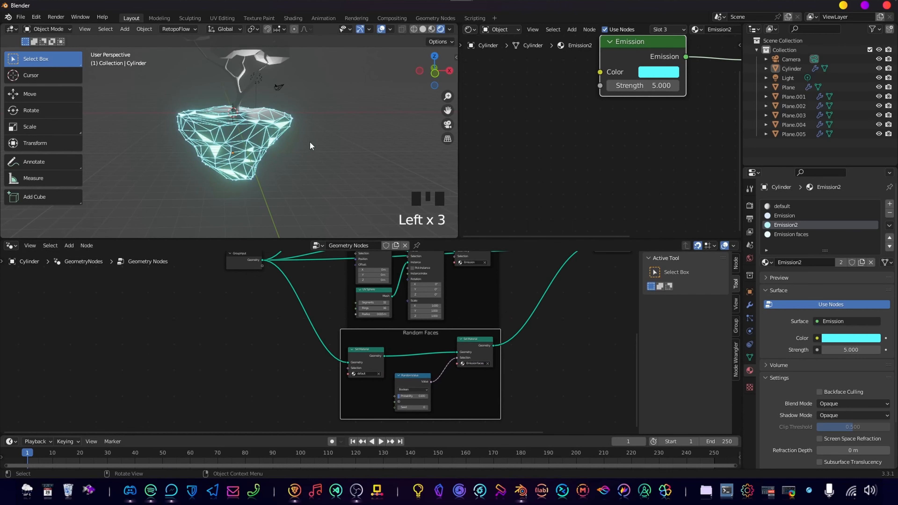
# Enlarge the 3D viewport and shader editor downward so the whole island and tree fit in view.
pyautogui.moveTo(289, 168); pyautogui.dragTo(301, 124, button='middle')
pyautogui.scroll(3, 299, 174)
pyautogui.click(269, 244)
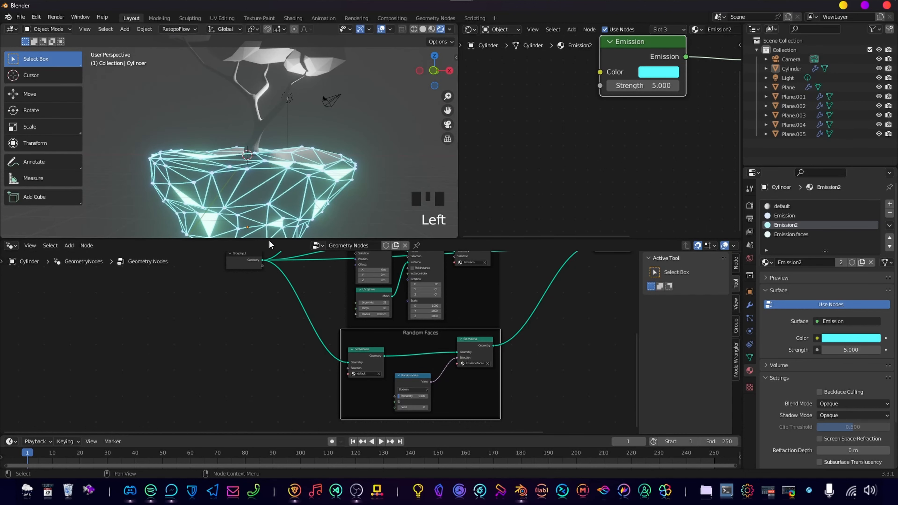
pyautogui.moveTo(287, 238); pyautogui.dragTo(275, 360)
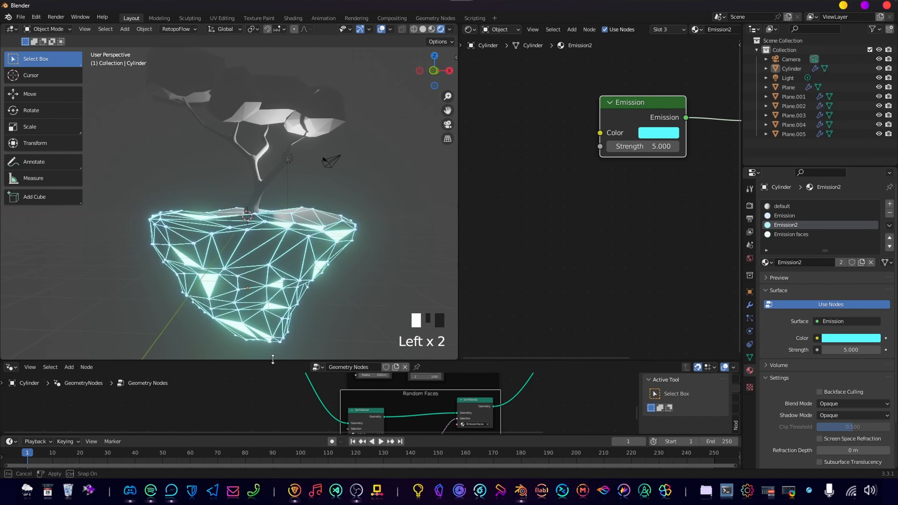
pyautogui.scroll(-3, 293, 221)
pyautogui.scroll(4, 292, 220)
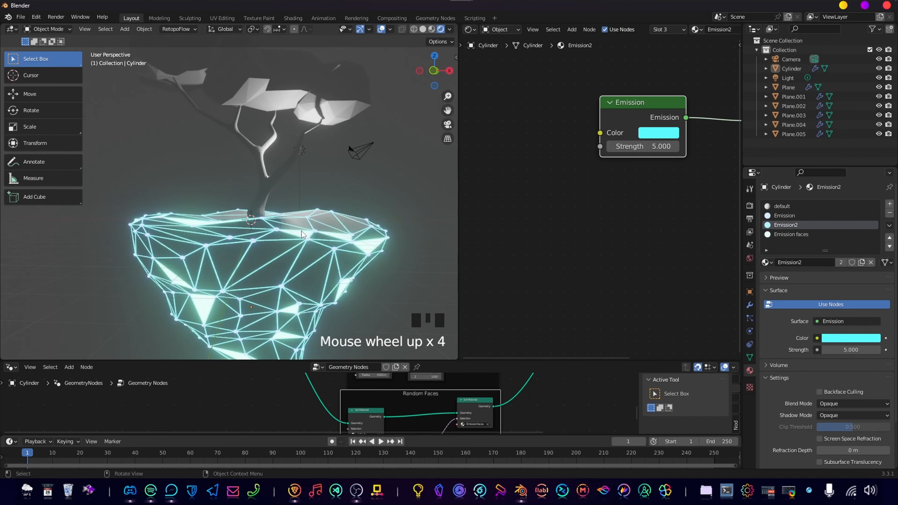
# Select the tree trunk and inspect it up close.
pyautogui.click(262, 185)
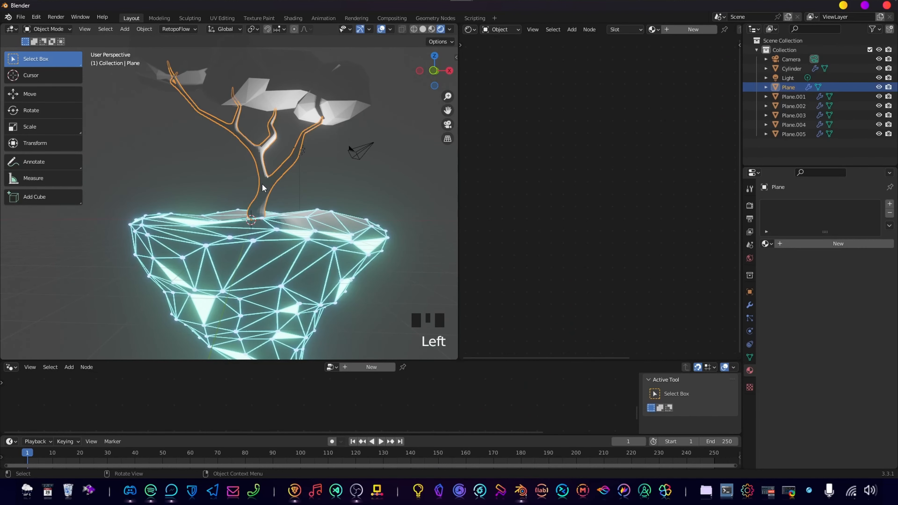
pyautogui.keyDown('shift'); pyautogui.moveTo(289, 167); pyautogui.dragTo(320, 211, button='middle'); pyautogui.keyUp('shift')
pyautogui.scroll(5, 288, 193)
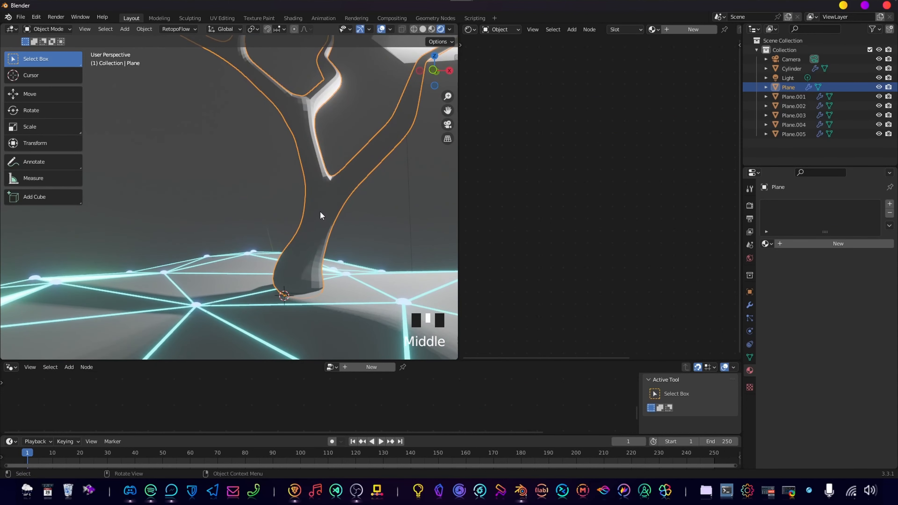
pyautogui.scroll(-2, 325, 207)
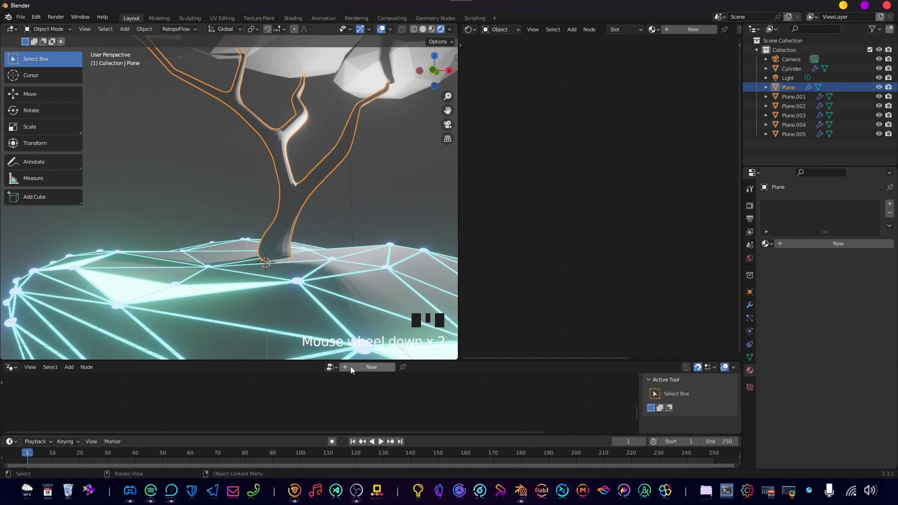
pyautogui.click(331, 366)
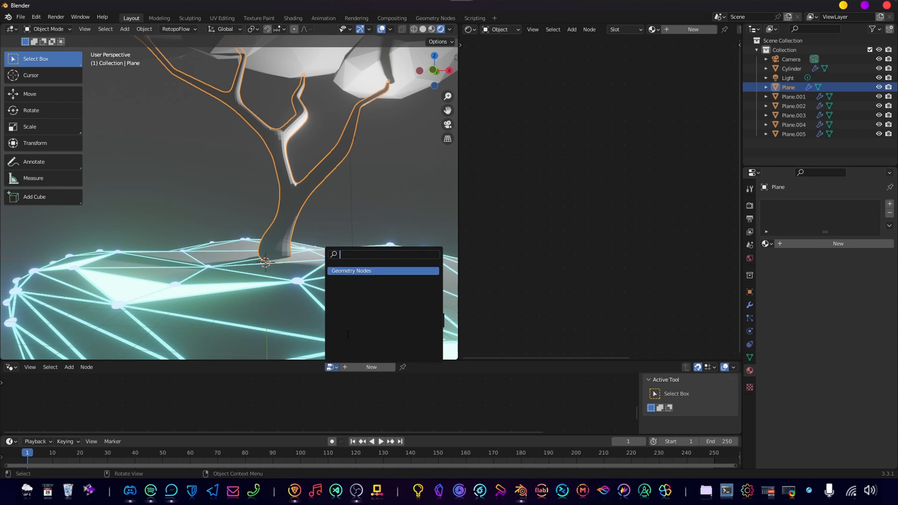
pyautogui.click(358, 367)
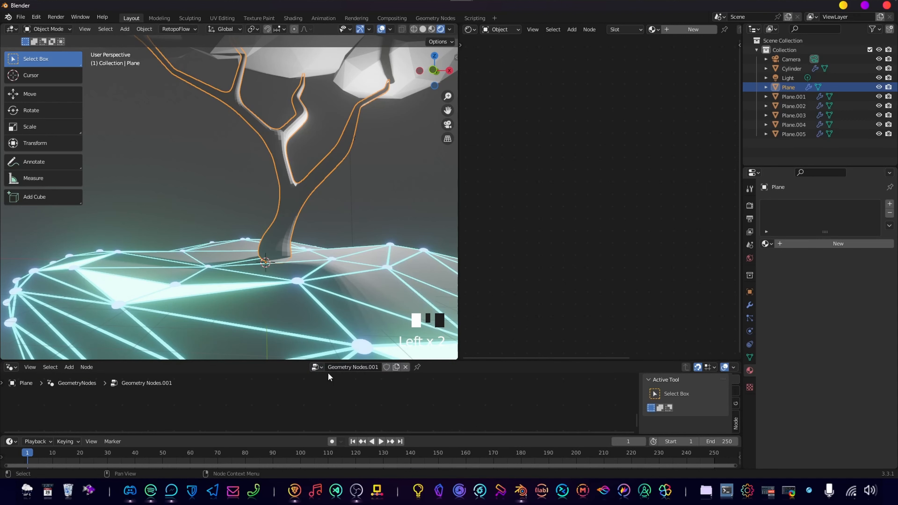
pyautogui.hotkey('ctrl', 'z')
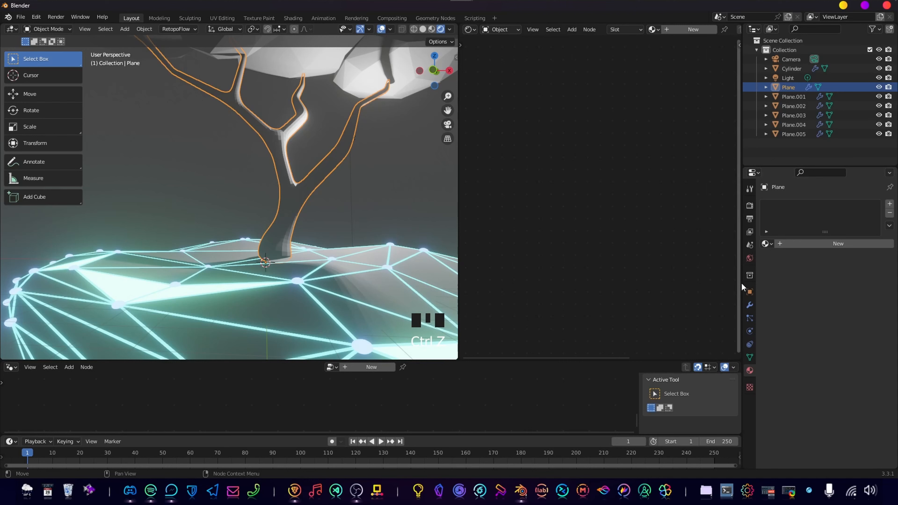
# Add a Geometry Nodes modifier to the trunk, assign the existing "Geometry Nodes" group to it, and deselect the trunk.
pyautogui.click(749, 305)
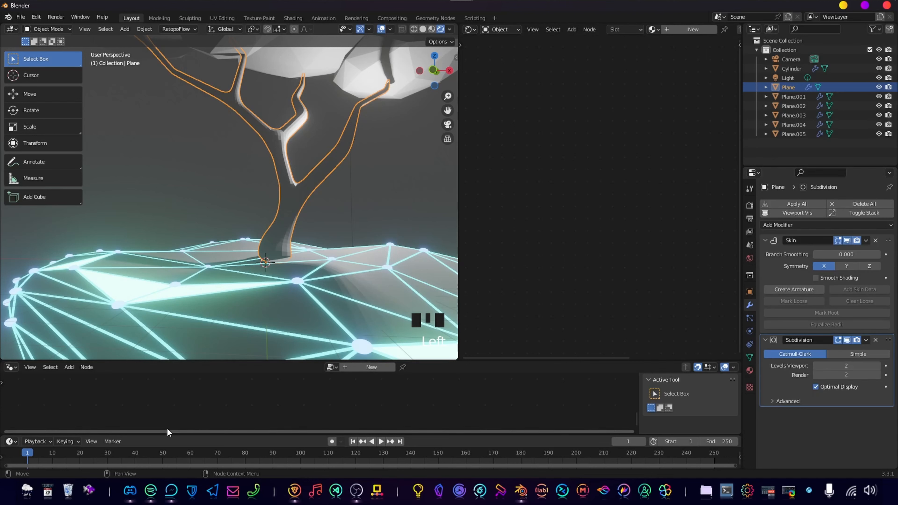
pyautogui.click(795, 226)
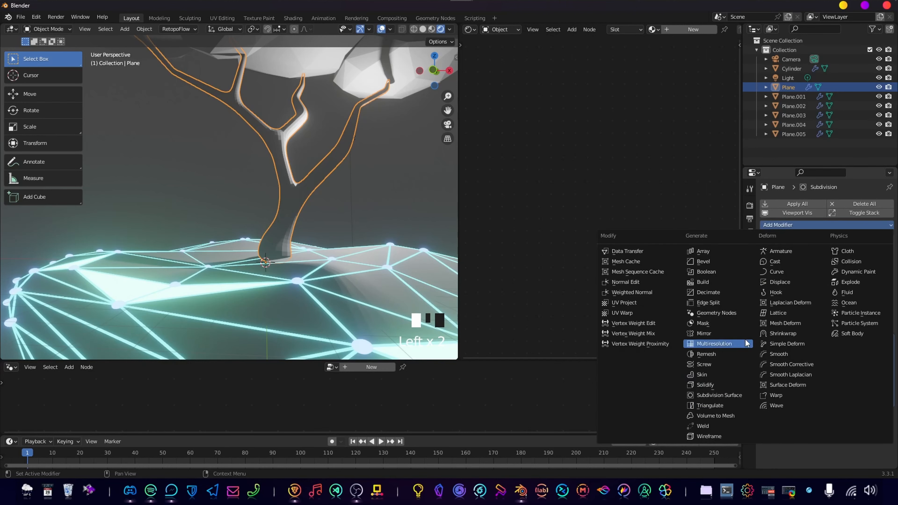
pyautogui.click(716, 313)
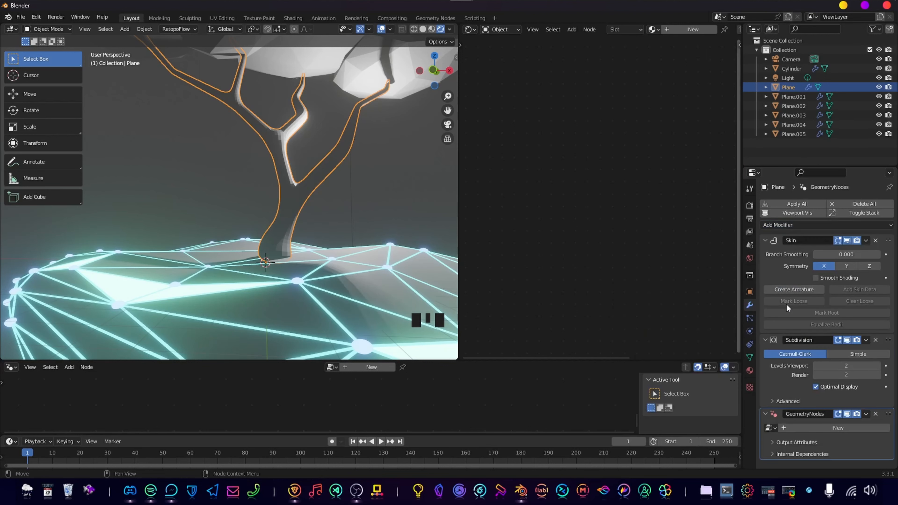
pyautogui.click(770, 428)
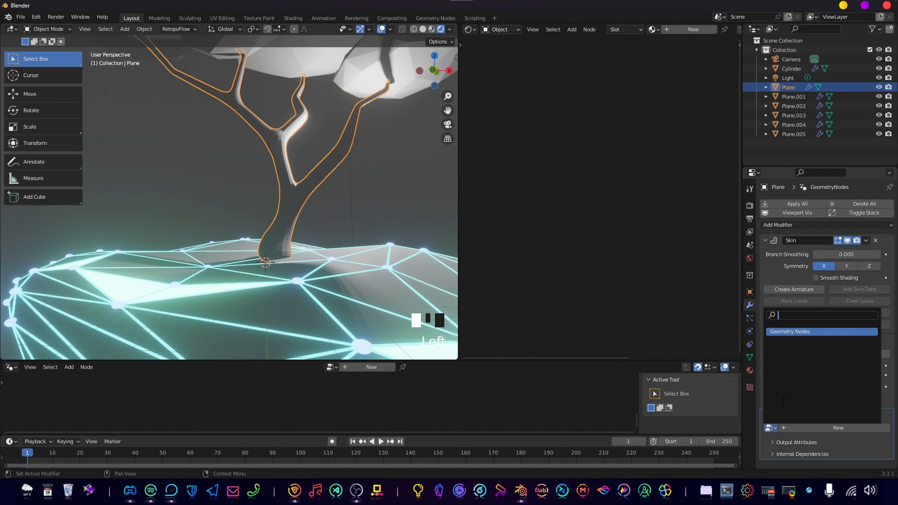
pyautogui.click(800, 332)
pyautogui.scroll(-3, 293, 236)
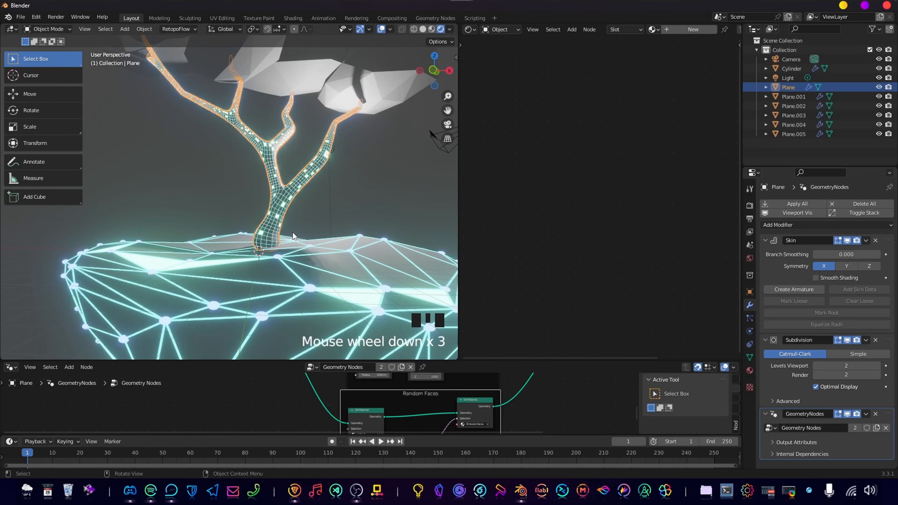
pyautogui.scroll(3, 294, 236)
pyautogui.keyDown('shift'); pyautogui.moveTo(400, 234); pyautogui.dragTo(350, 204, button='middle'); pyautogui.keyUp('shift')
pyautogui.click(320, 201)
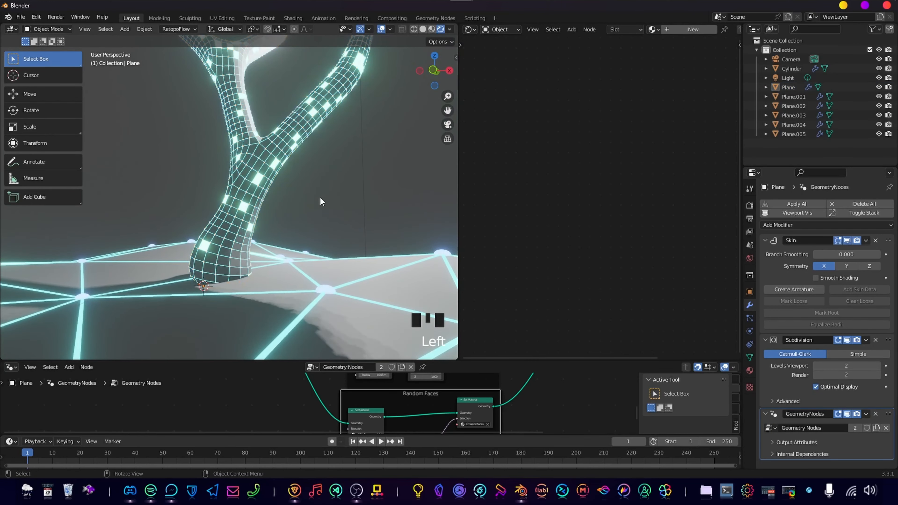
# Examine the glowing grid on the tree trunk up close and compare its density with the island's larger triangles.
pyautogui.scroll(4, 286, 229)
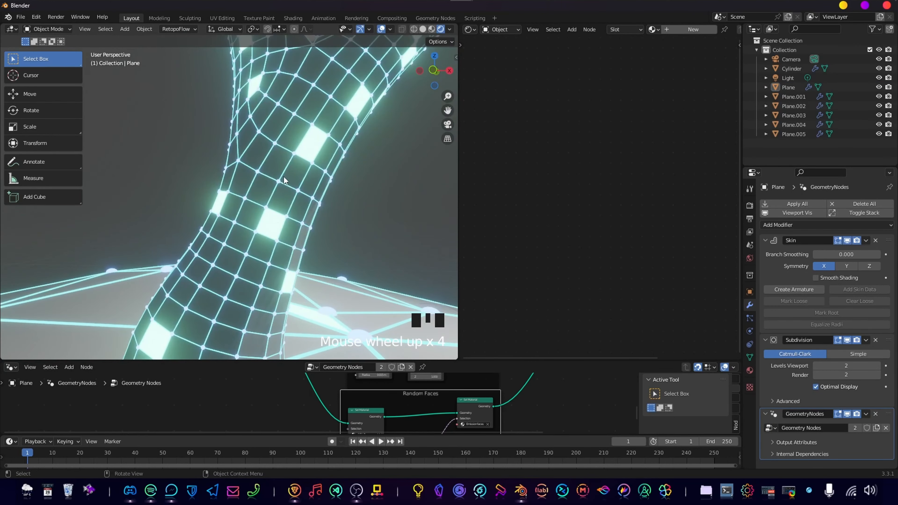
pyautogui.scroll(-9, 255, 221)
pyautogui.scroll(-2, 249, 228)
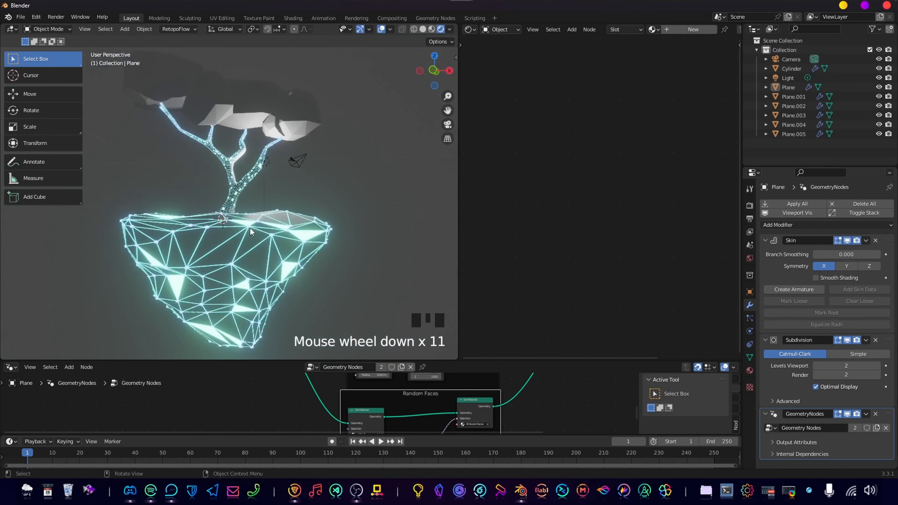
pyautogui.scroll(2, 282, 233)
pyautogui.scroll(6, 274, 221)
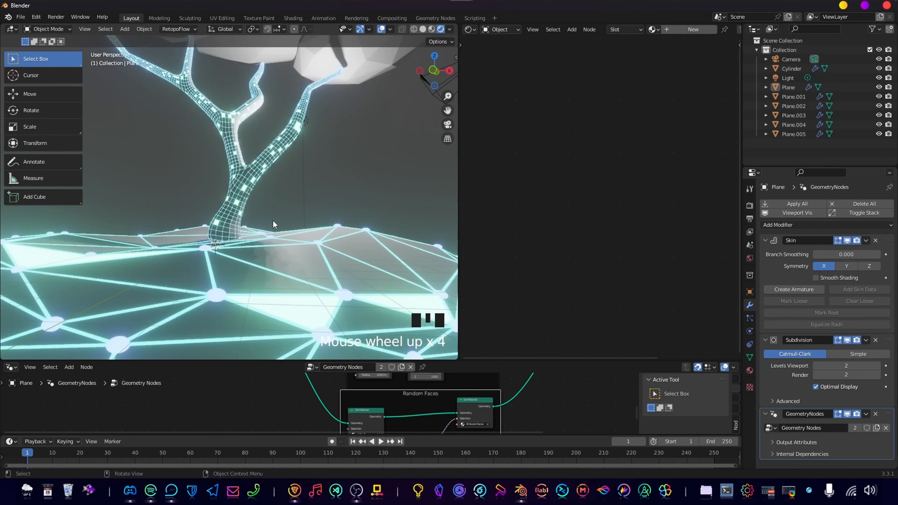
pyautogui.scroll(-8, 264, 244)
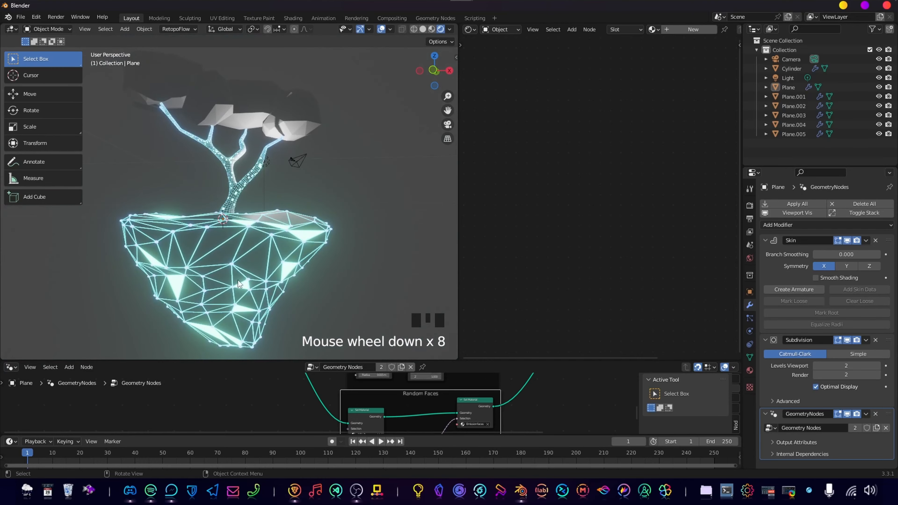
pyautogui.scroll(3, 250, 248)
pyautogui.keyDown('shift'); pyautogui.moveTo(284, 267); pyautogui.dragTo(269, 336, button='middle'); pyautogui.keyUp('shift')
pyautogui.scroll(-2, 250, 132)
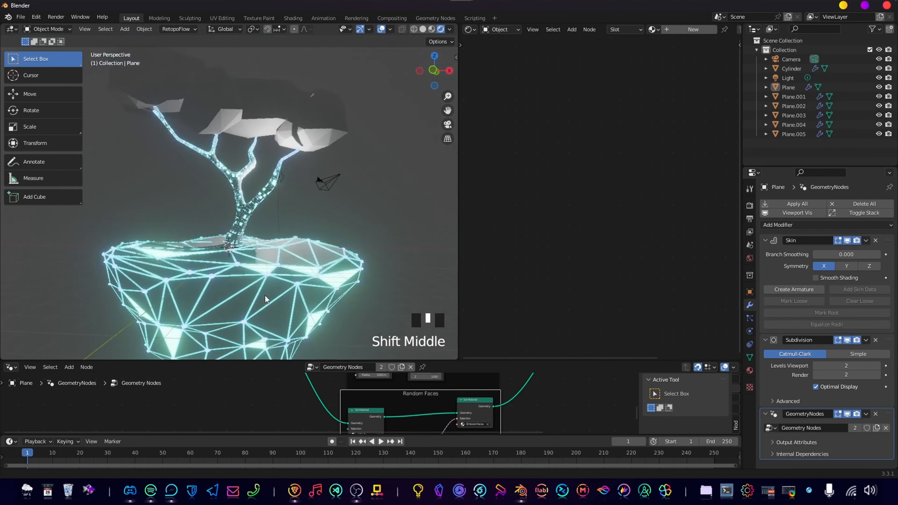
pyautogui.scroll(3, 279, 283)
pyautogui.keyDown('shift'); pyautogui.moveTo(282, 279); pyautogui.dragTo(282, 213, button='middle'); pyautogui.keyUp('shift')
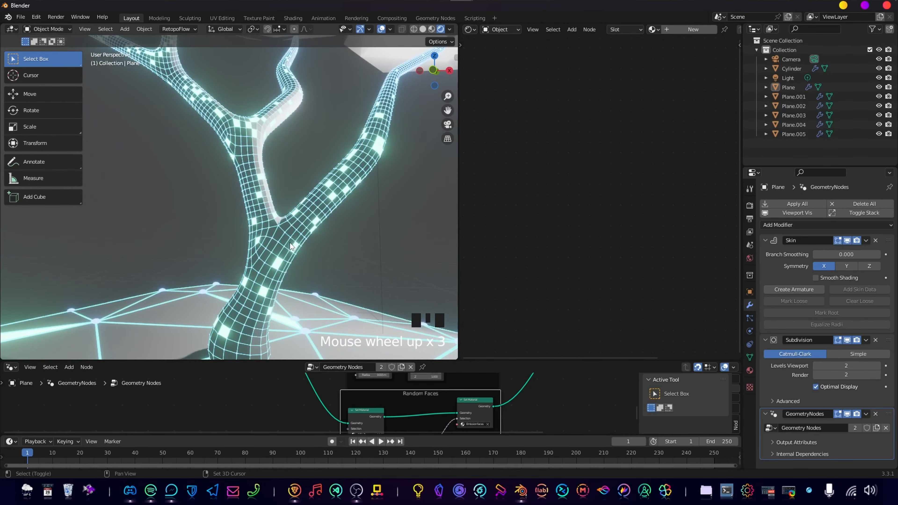
pyautogui.scroll(2, 290, 243)
pyautogui.scroll(-3, 281, 224)
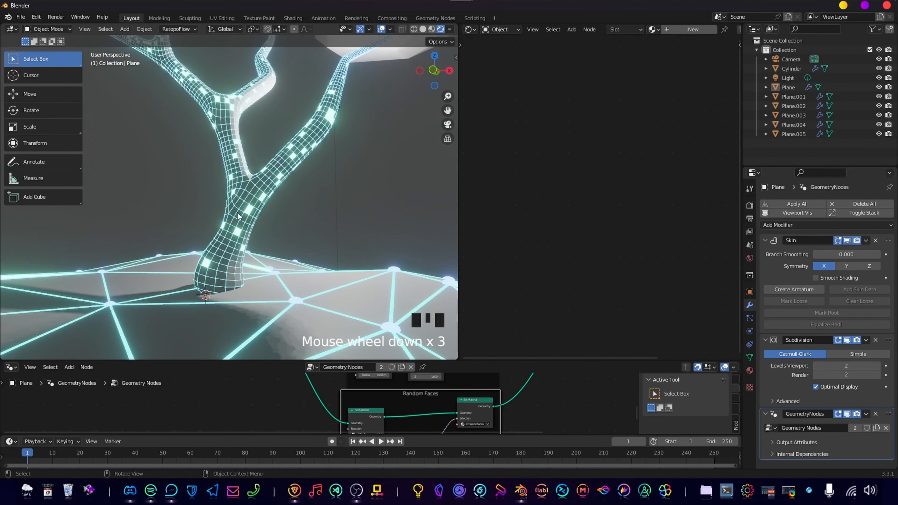
# Add a Triangulate modifier to the tree trunk and place it above the GeometryNodes modifier.
pyautogui.click(259, 219)
pyautogui.click(816, 226)
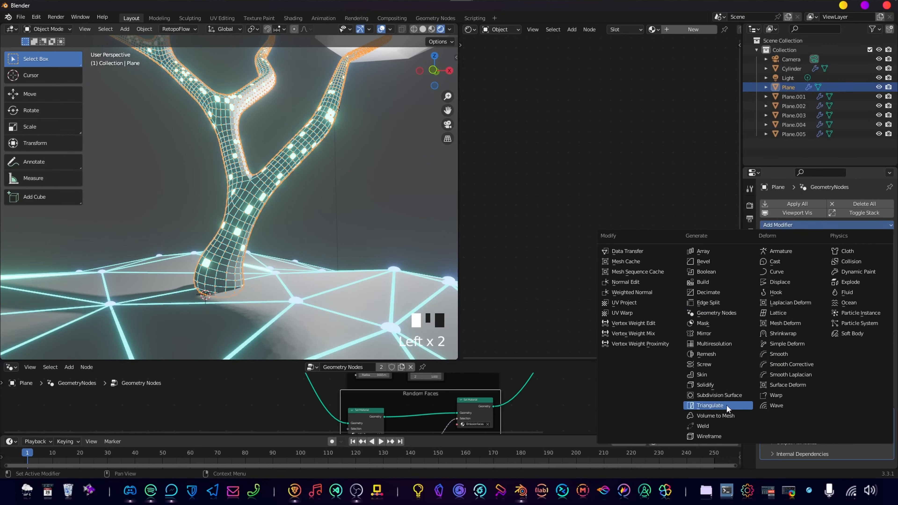
pyautogui.click(708, 408)
pyautogui.scroll(-5, 849, 330)
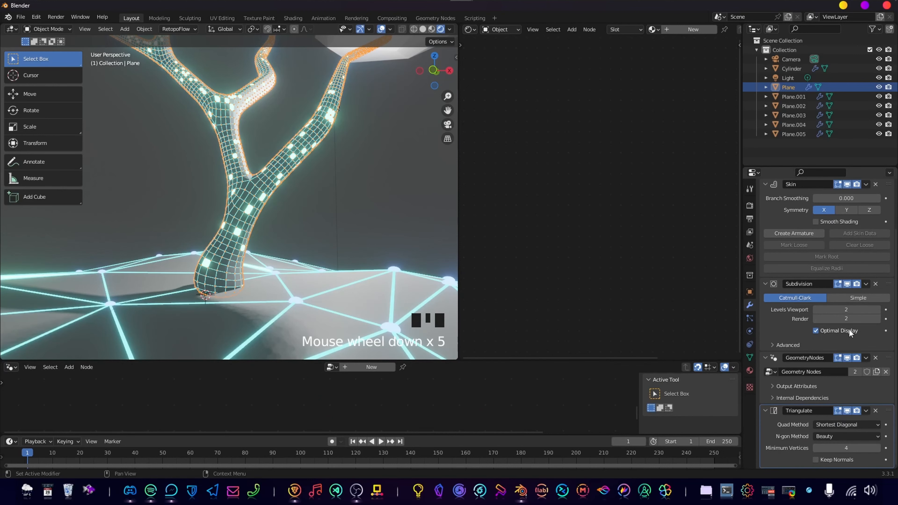
pyautogui.scroll(-6, 836, 438)
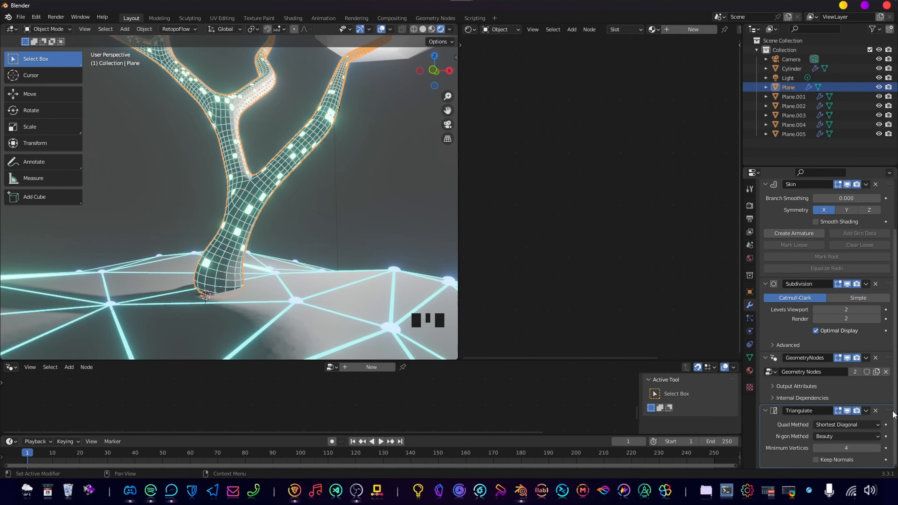
pyautogui.click(892, 375)
pyautogui.moveTo(892, 375); pyautogui.dragTo(896, 335)
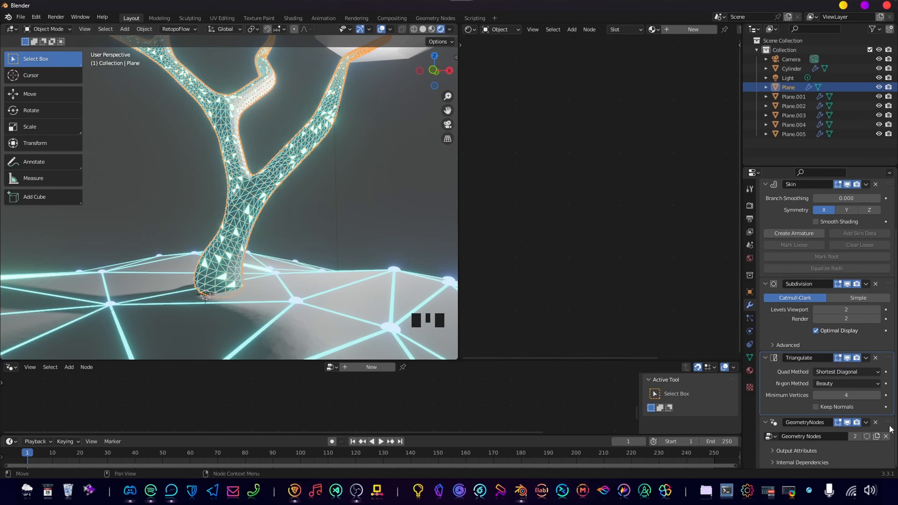
# Deselect the trunk, check its triangulated mesh against the island, and remove the Triangulate modifier.
pyautogui.click(290, 210)
pyautogui.scroll(-5, 275, 238)
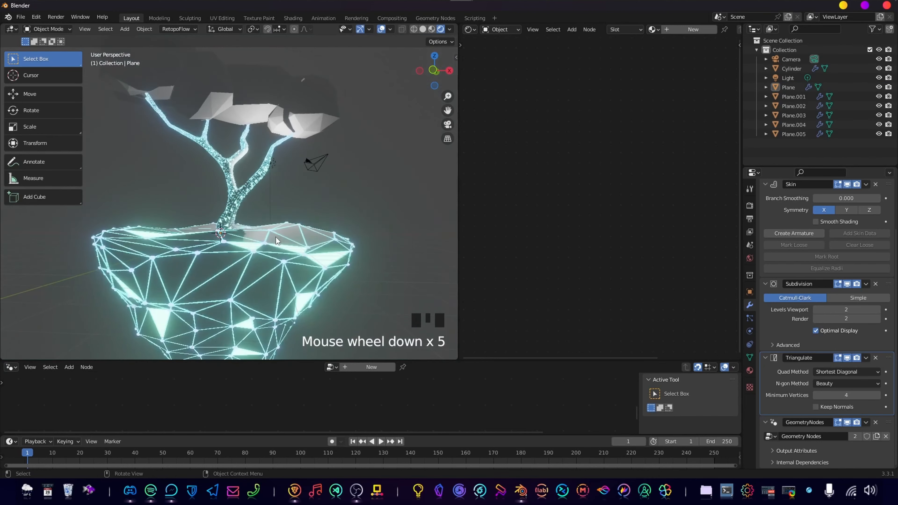
pyautogui.scroll(4, 231, 213)
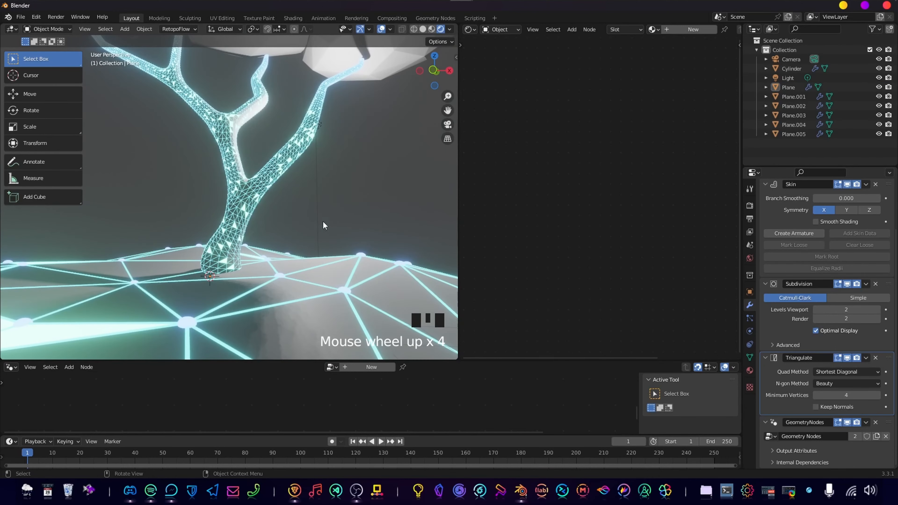
pyautogui.click(776, 384)
pyautogui.hotkey('ctrl', 'x')
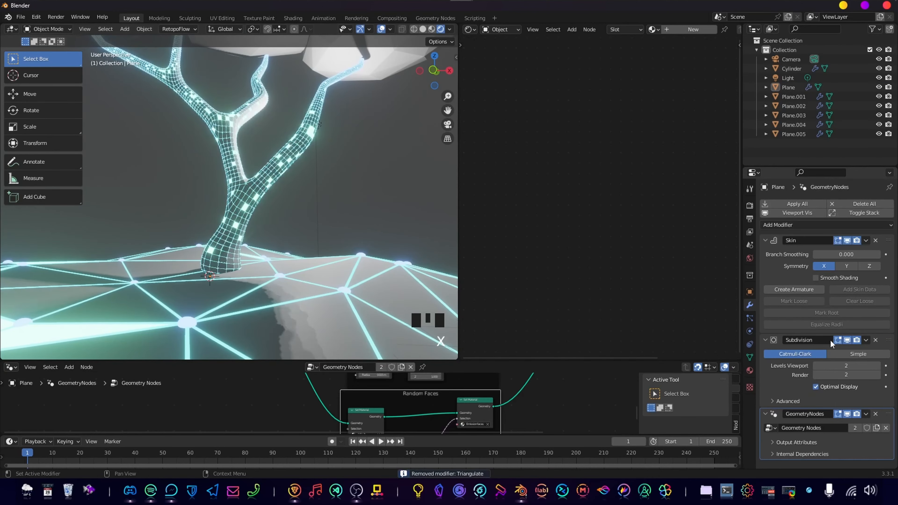
# Add a Decimate modifier to the trunk above the GeometryNodes modifier and enable its Triangulate option.
pyautogui.click(794, 225)
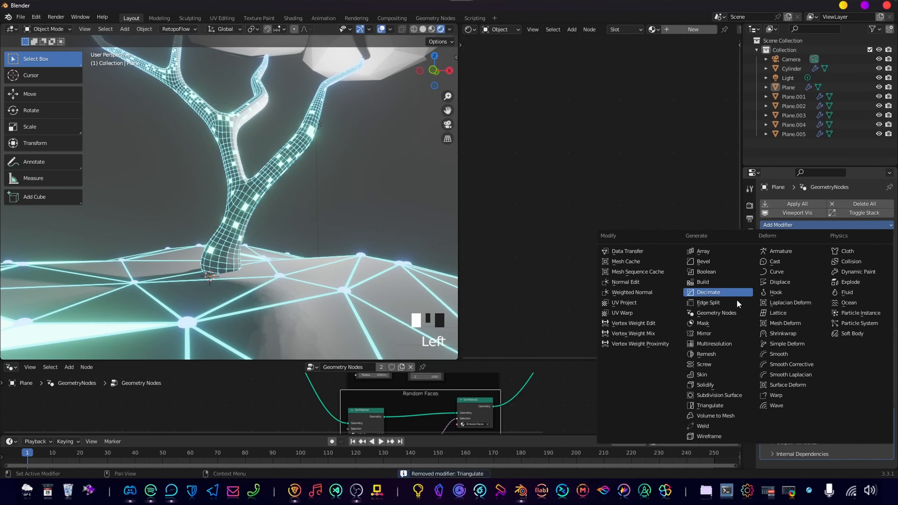
pyautogui.click(728, 293)
pyautogui.scroll(-5, 857, 385)
pyautogui.moveTo(888, 375); pyautogui.dragTo(889, 323)
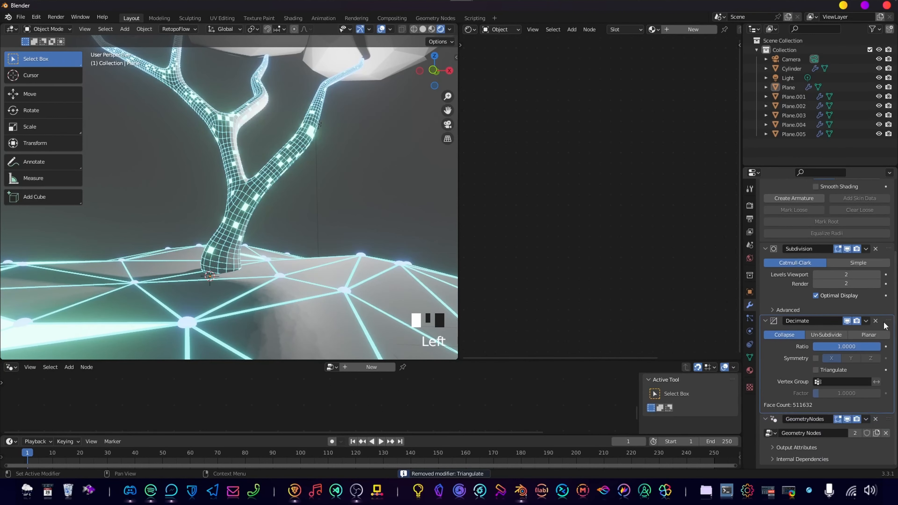
pyautogui.click(815, 371)
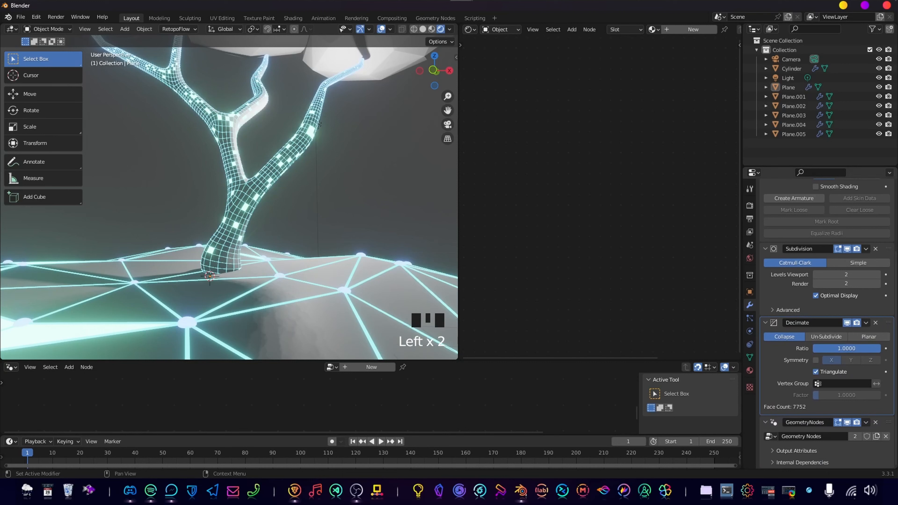
# Try Decimate ratios of 0.1 and 0.2 on the trunk.
pyautogui.click(856, 349)
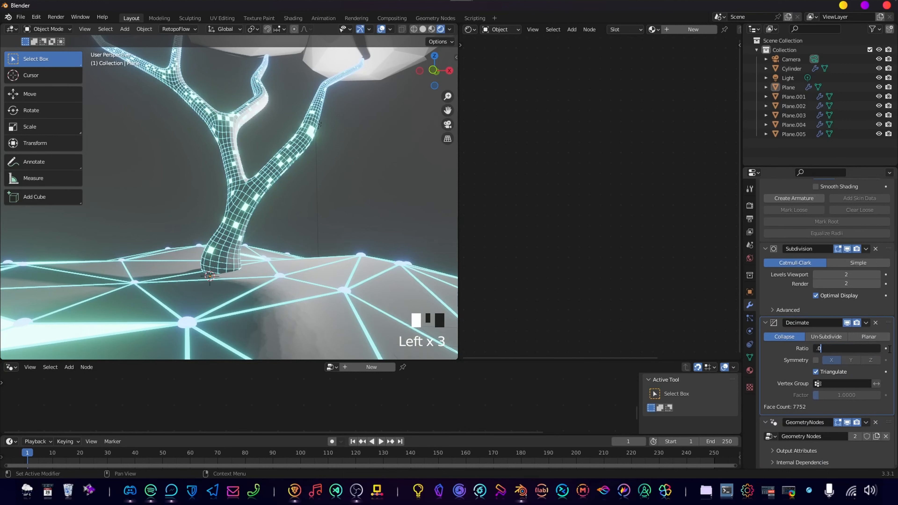
pyautogui.write('.1')
pyautogui.press('Return')
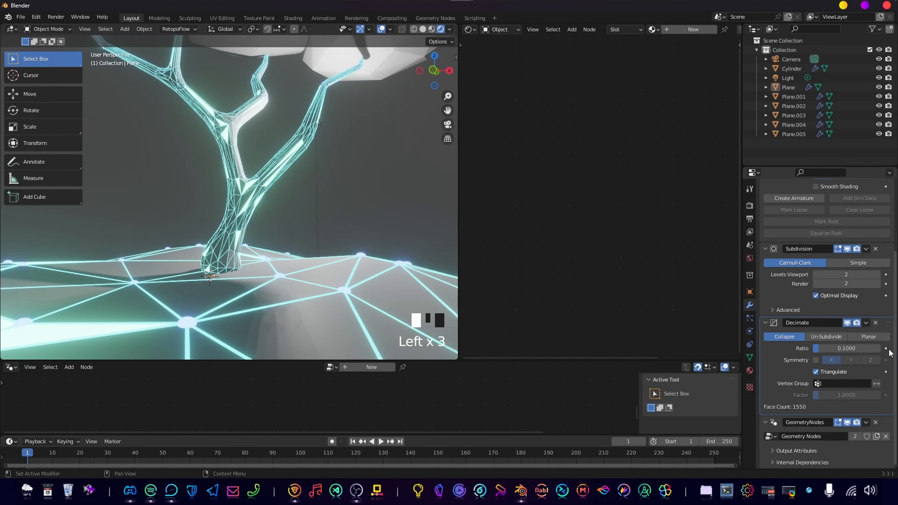
pyautogui.click(847, 349)
pyautogui.write('.2')
pyautogui.press('Return')
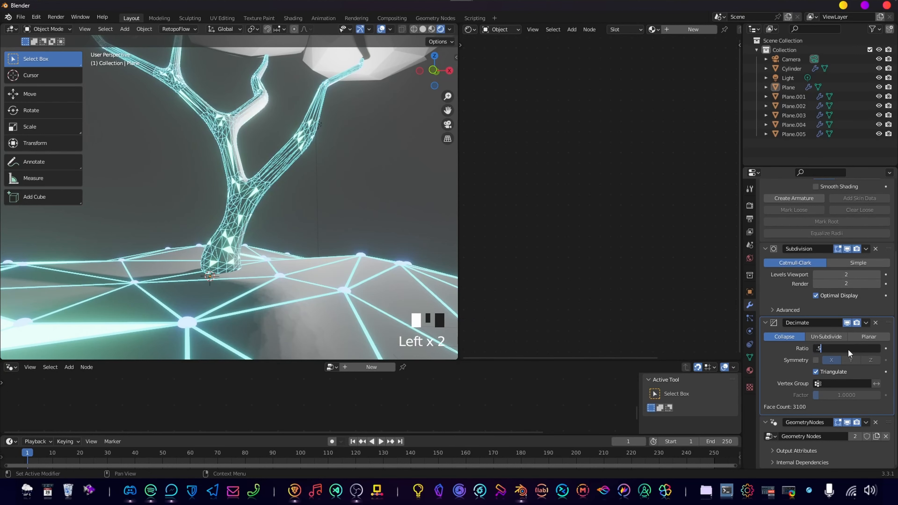
# Set the trunk's Decimate ratio to 0.5 and check the tree together with the island.
pyautogui.write('.5')
pyautogui.press('Return')
pyautogui.scroll(-5, 334, 145)
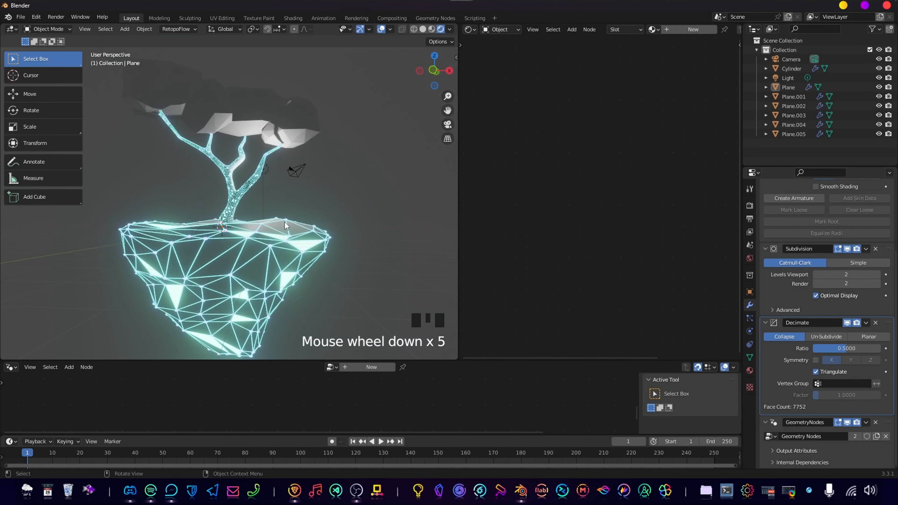
pyautogui.scroll(4, 384, 135)
pyautogui.scroll(-1, 336, 227)
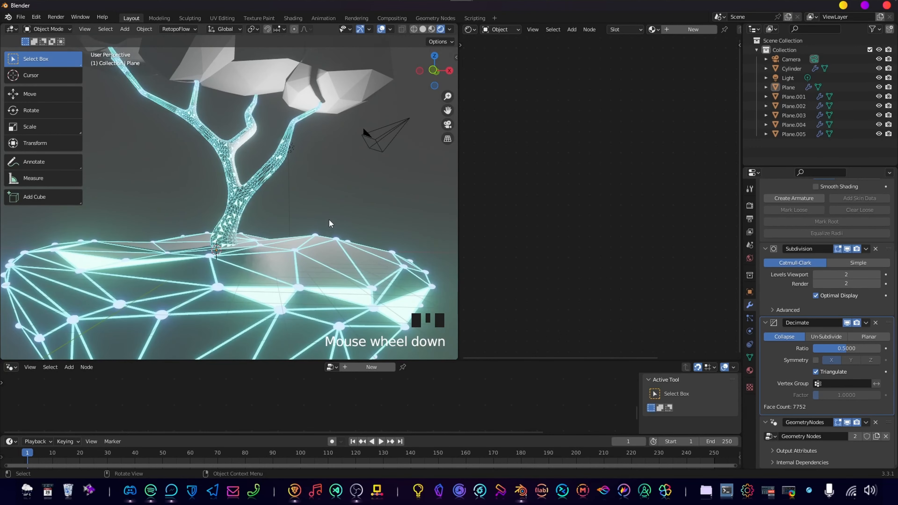
pyautogui.scroll(-1, 344, 189)
# Check the modifiers of the foliage clump nearest the camera, and select the trunk again up close.
pyautogui.click(326, 120)
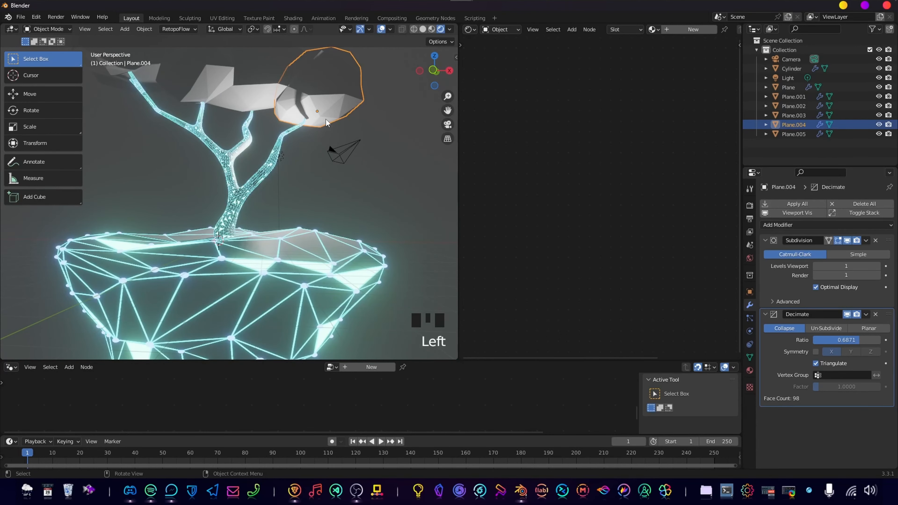
pyautogui.scroll(3, 230, 222)
pyautogui.click(257, 224)
pyautogui.scroll(4, 270, 201)
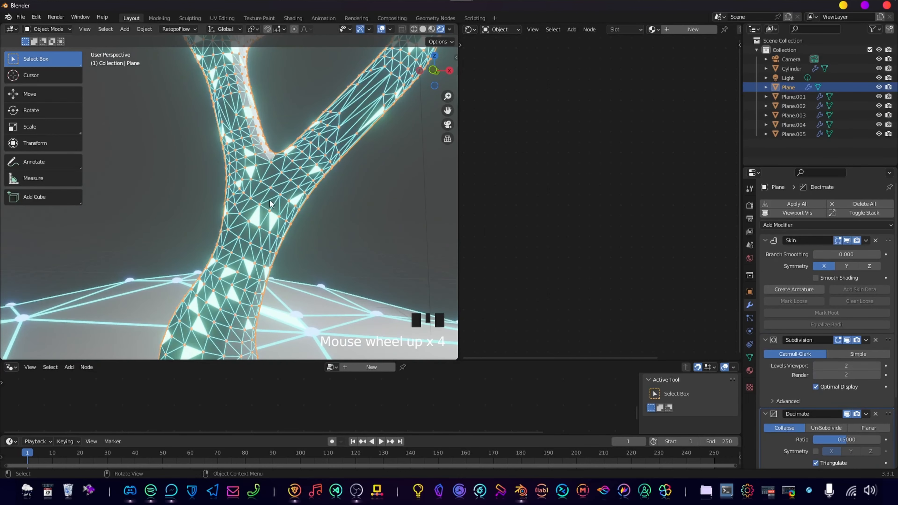
# Enlarge the geometry node editor upward and make the trunk's GeometryNodes modifier active to show its node tree.
pyautogui.moveTo(471, 360); pyautogui.dragTo(497, 275)
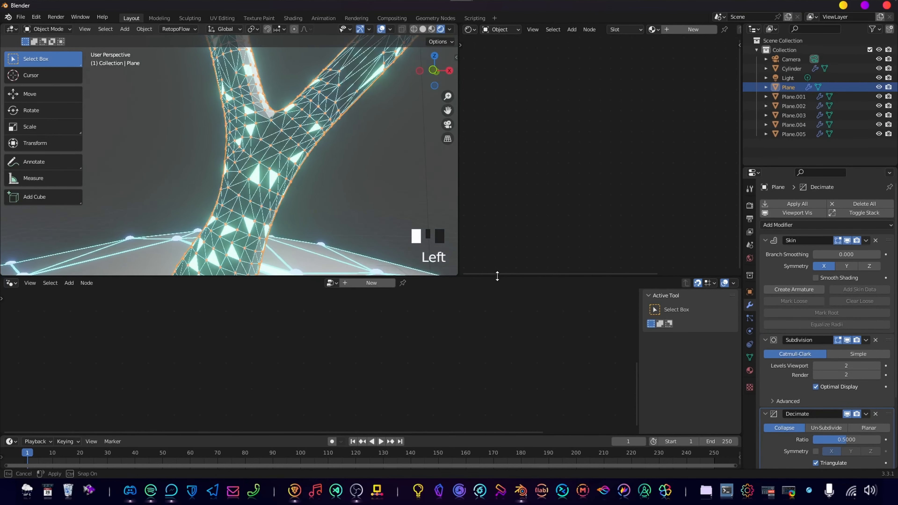
pyautogui.scroll(-5, 798, 411)
pyautogui.scroll(-5, 798, 411)
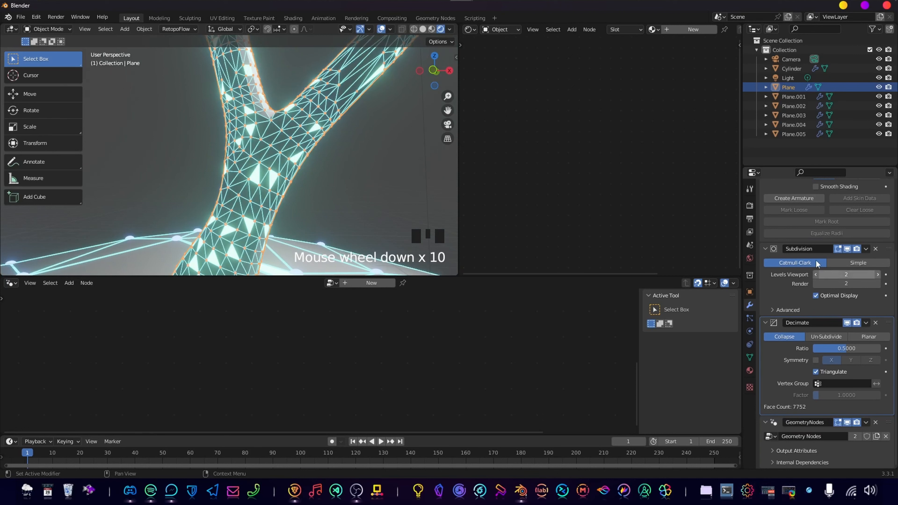
pyautogui.click(840, 442)
pyautogui.scroll(-4, 835, 435)
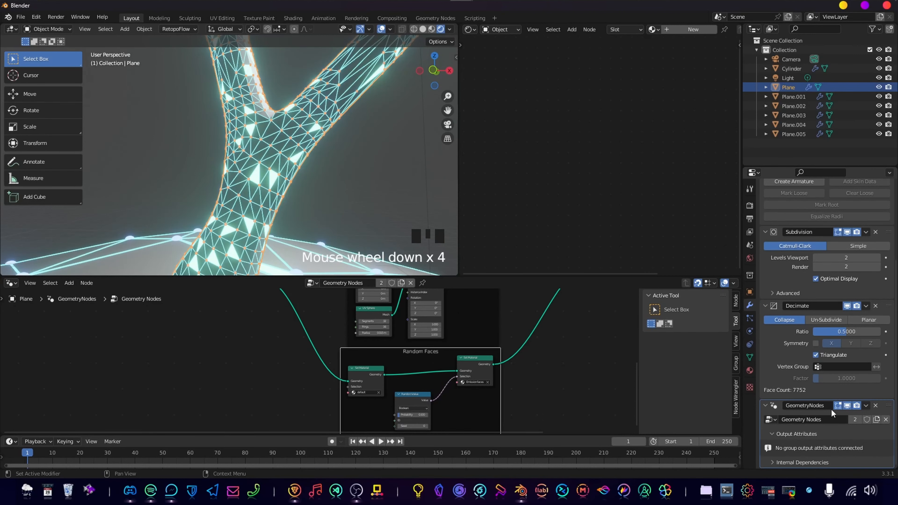
# Enlarge the node editor further and make the trunk's Geometry Nodes group a single-user copy.
pyautogui.scroll(4, 828, 381)
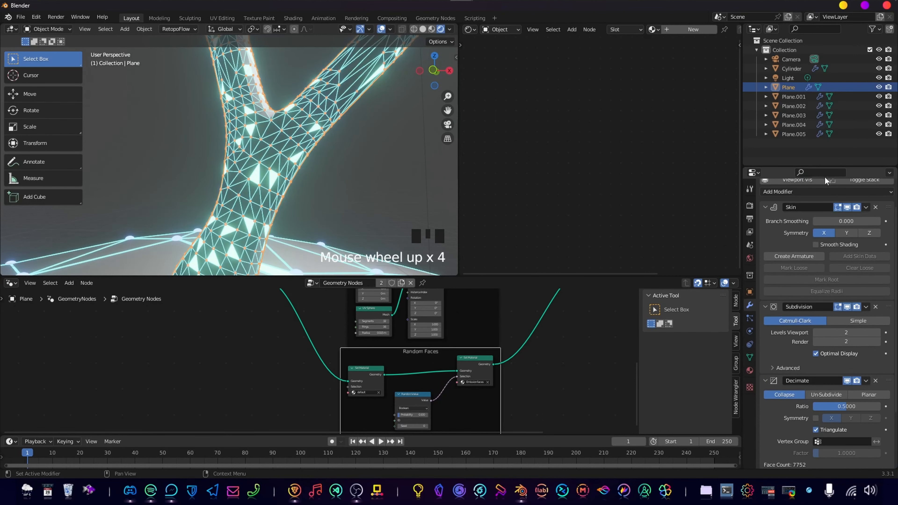
pyautogui.scroll(4, 826, 182)
pyautogui.scroll(-10, 825, 247)
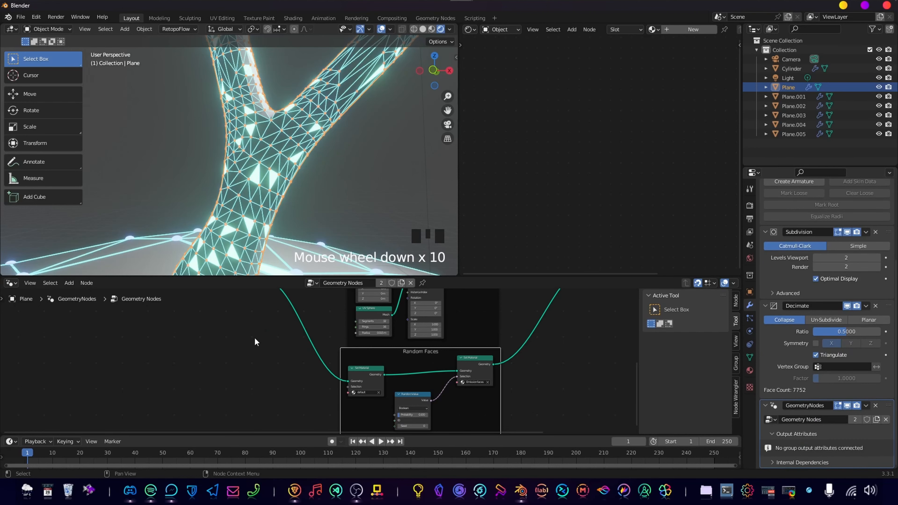
pyautogui.scroll(-4, 494, 339)
pyautogui.moveTo(494, 332); pyautogui.dragTo(410, 393, button='middle')
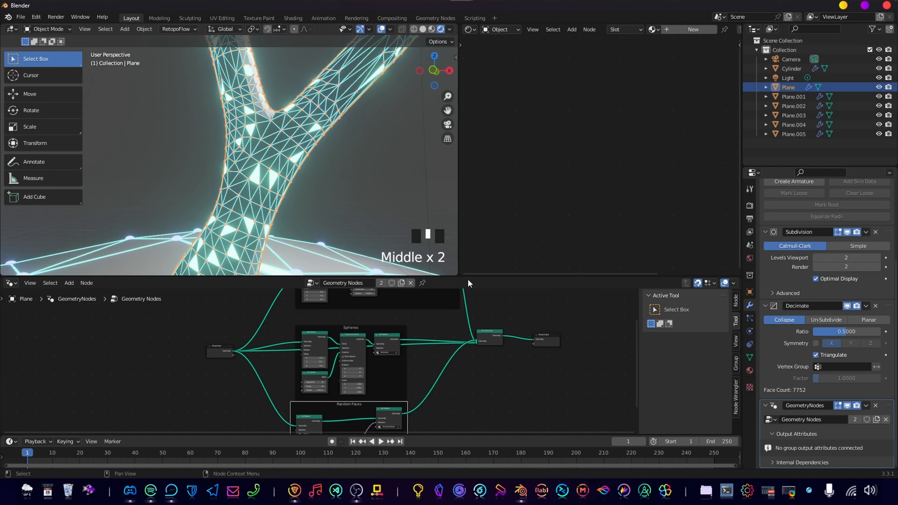
pyautogui.moveTo(464, 276); pyautogui.dragTo(470, 211)
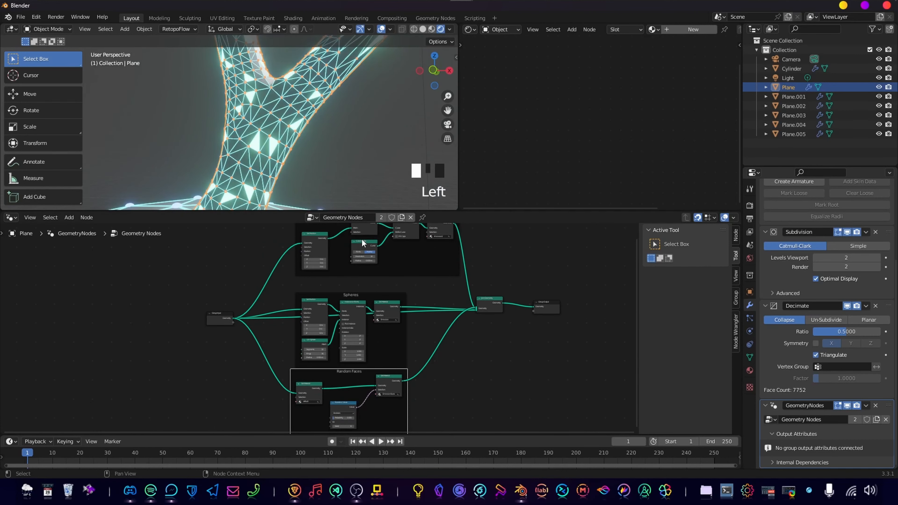
pyautogui.click(382, 218)
pyautogui.moveTo(362, 259); pyautogui.dragTo(347, 291, button='middle')
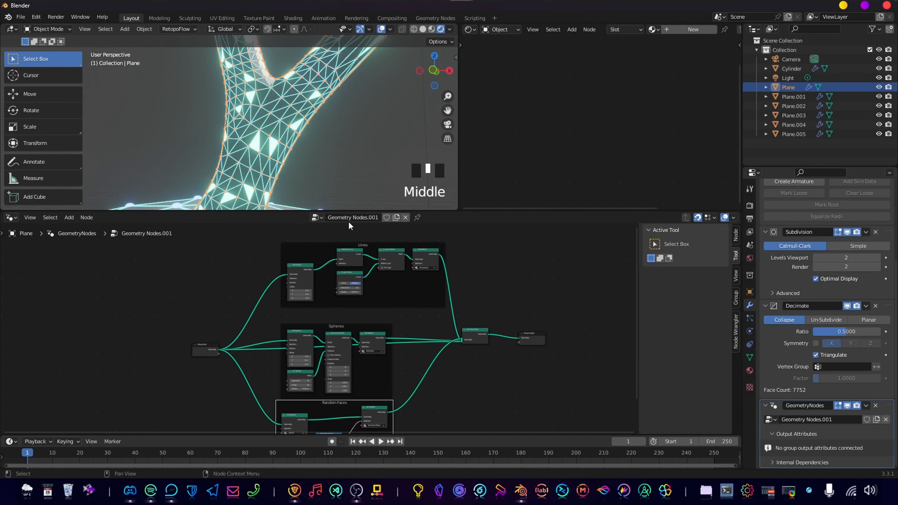
# Examine the trunk's spheres up close and the Spheres nodes of its copied node group.
pyautogui.scroll(5, 244, 131)
pyautogui.keyDown('shift'); pyautogui.moveTo(244, 131); pyautogui.dragTo(266, 136, button='middle'); pyautogui.keyUp('shift')
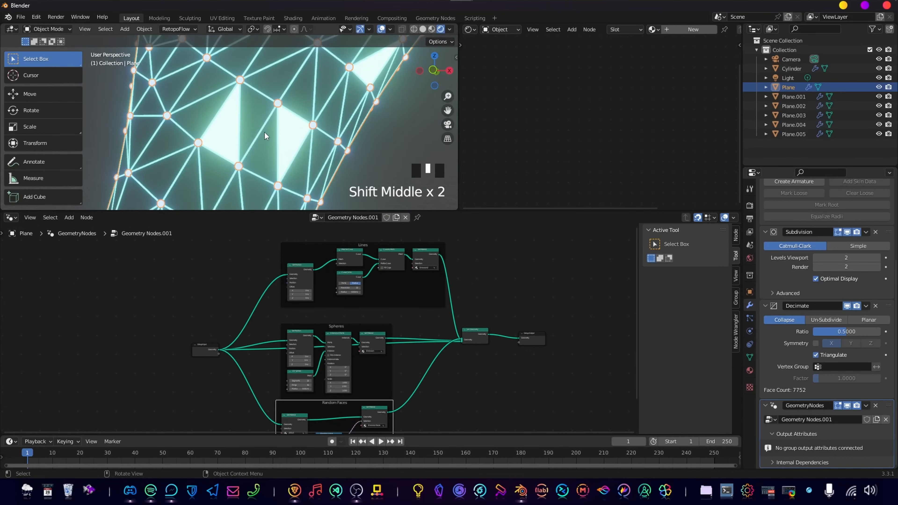
pyautogui.scroll(-4, 266, 136)
pyautogui.scroll(10, 453, 382)
pyautogui.scroll(4, 404, 353)
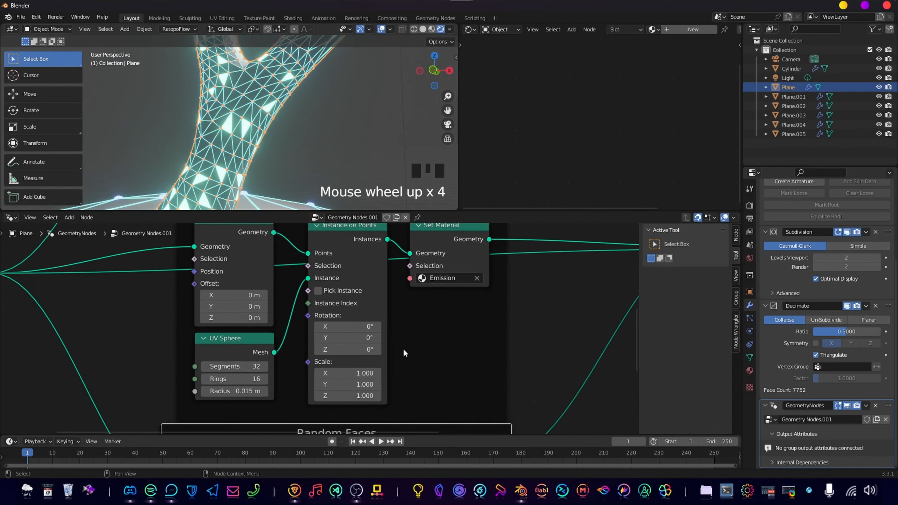
pyautogui.moveTo(405, 353); pyautogui.dragTo(430, 353, button='middle')
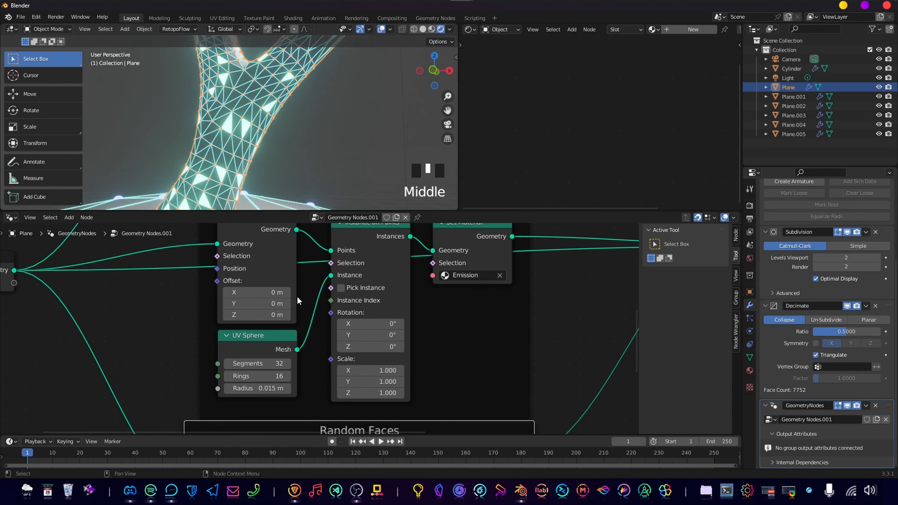
pyautogui.moveTo(326, 278); pyautogui.dragTo(367, 278, button='middle')
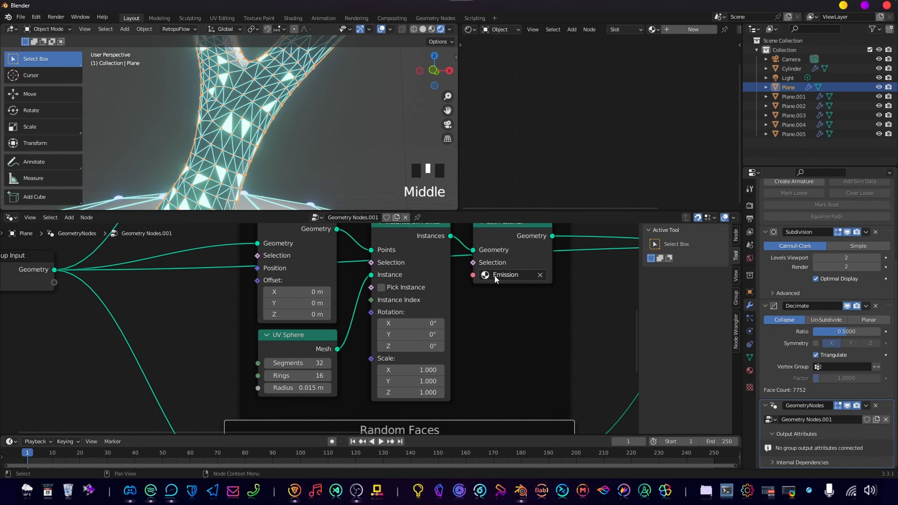
pyautogui.scroll(-3, 402, 305)
pyautogui.moveTo(399, 306)
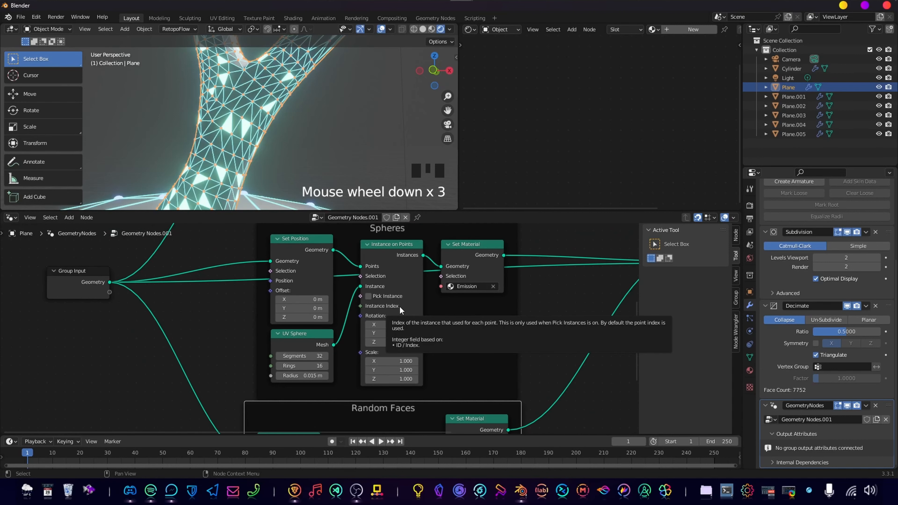
# Undo making the trunk's Geometry Nodes group a single-user copy.
pyautogui.hotkey('ctrl', 'z')
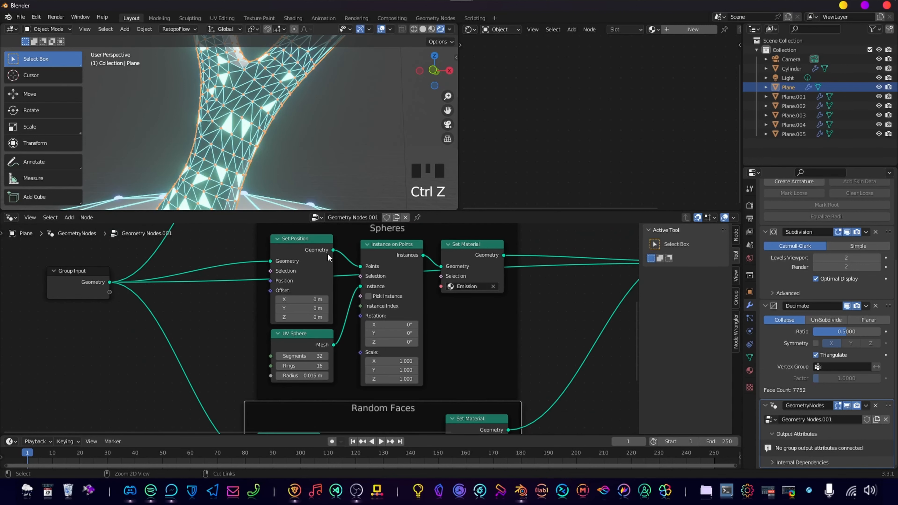
pyautogui.hotkey('ctrl', 'z')
pyautogui.scroll(-2, 266, 174)
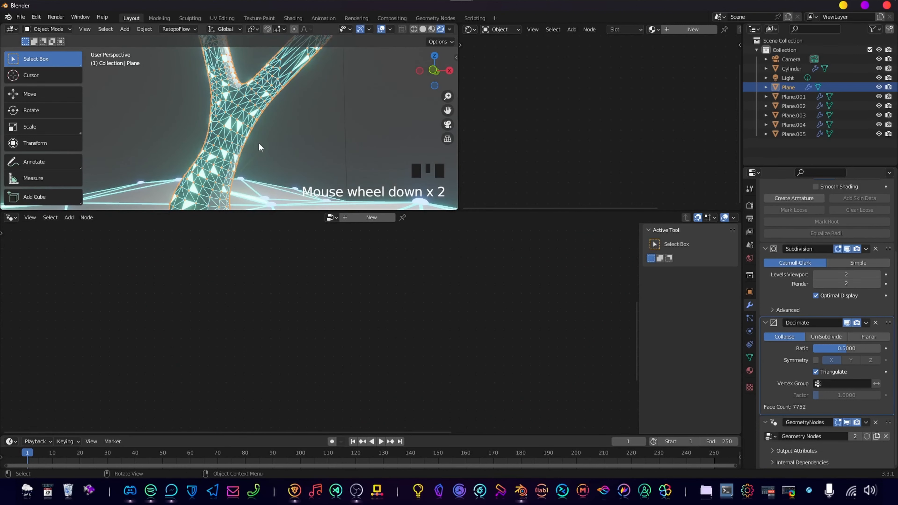
# Select the island and expose the UV Sphere node's Radius as an input of the shared Geometry Nodes group.
pyautogui.click(268, 155)
pyautogui.click(237, 142)
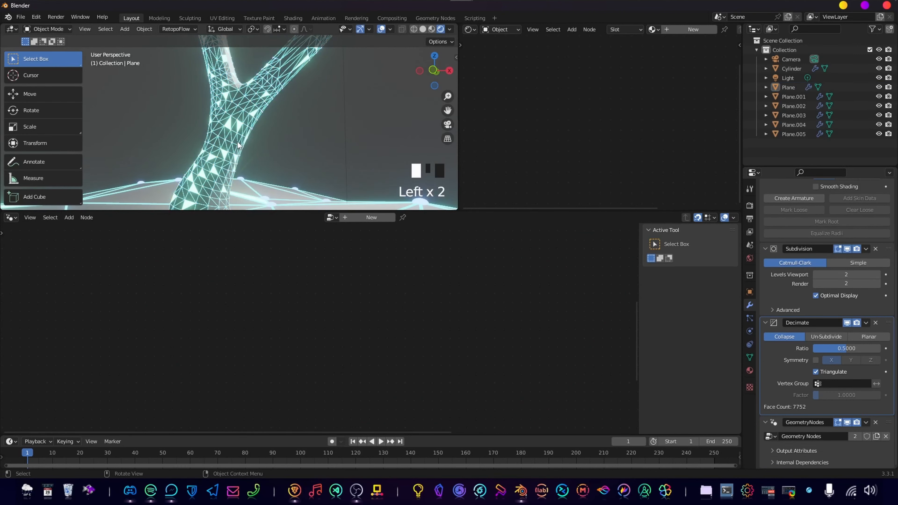
pyautogui.click(290, 204)
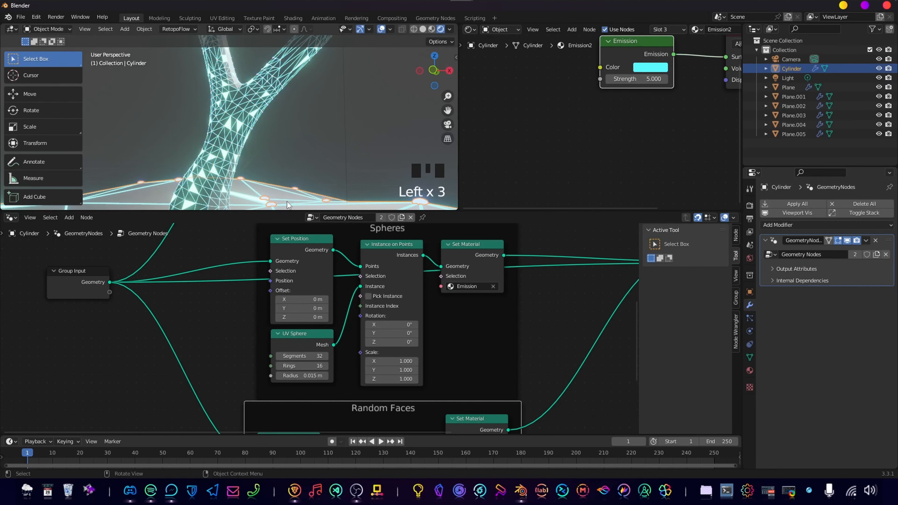
pyautogui.scroll(-1, 186, 321)
pyautogui.moveTo(187, 321); pyautogui.dragTo(251, 341, button='middle')
pyautogui.scroll(4, 273, 319)
pyautogui.scroll(-3, 256, 344)
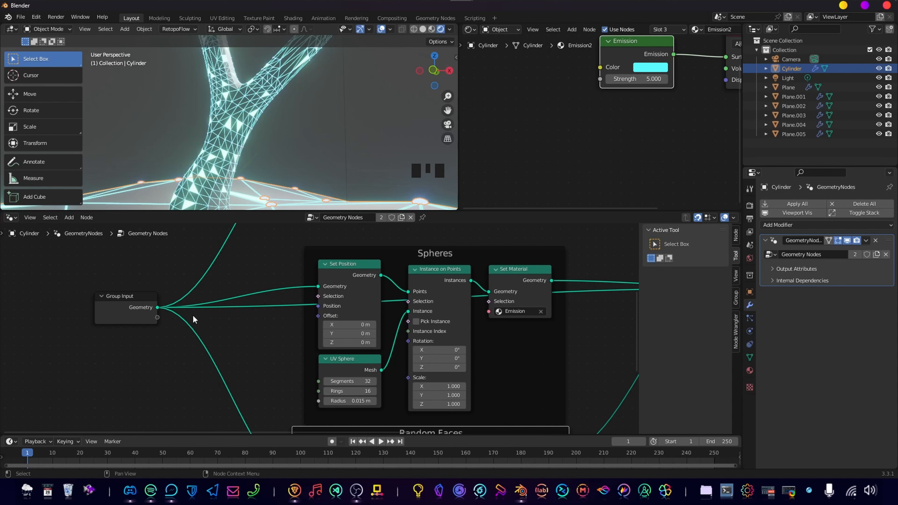
pyautogui.moveTo(194, 314); pyautogui.dragTo(215, 265, button='middle')
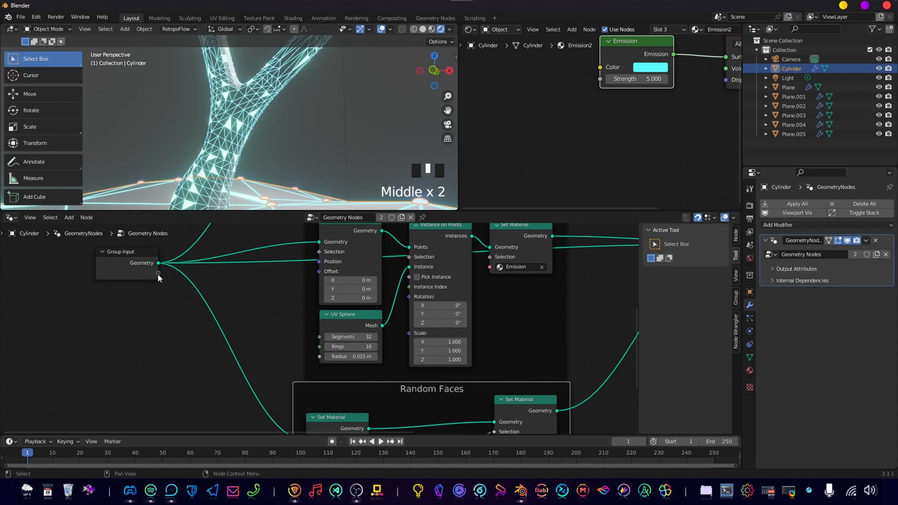
pyautogui.moveTo(158, 274); pyautogui.dragTo(172, 276)
pyautogui.moveTo(286, 336); pyautogui.dragTo(330, 361)
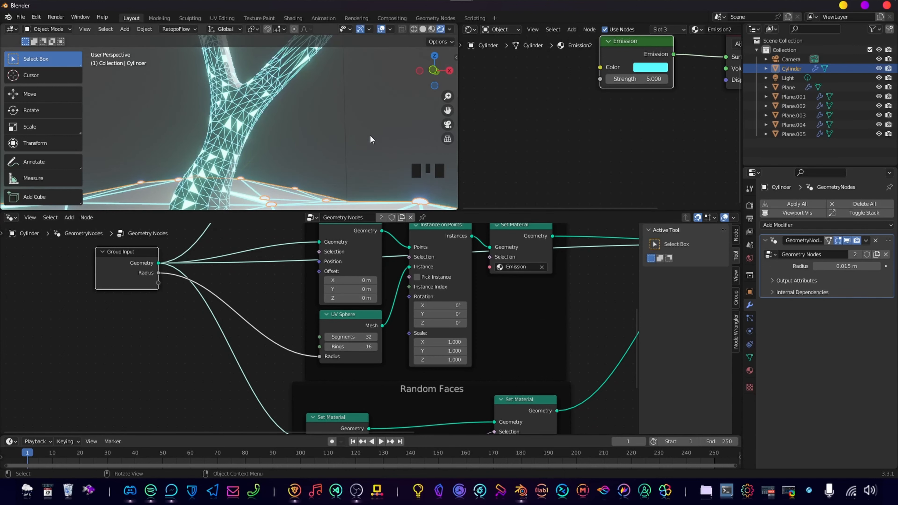
# Set the Radius in the trunk's GeometryNodes modifier to 0.032 m.
pyautogui.scroll(-4, 262, 164)
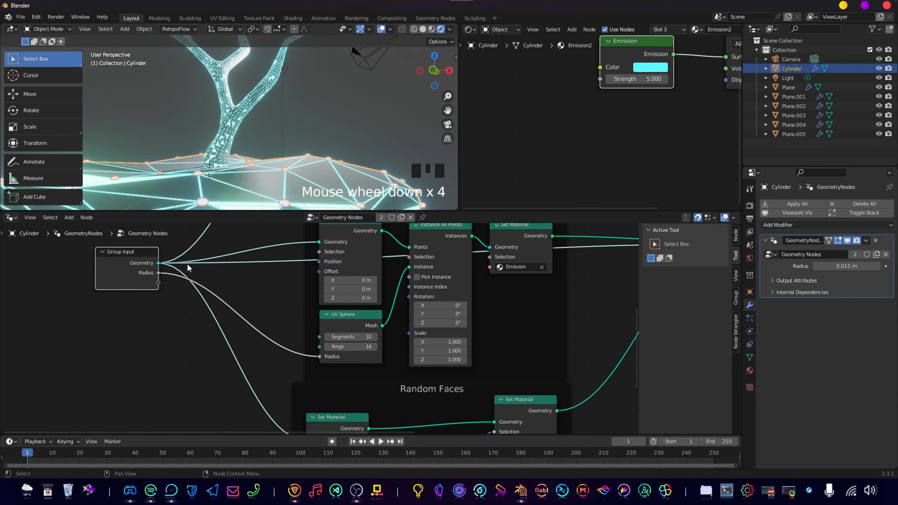
pyautogui.click(243, 119)
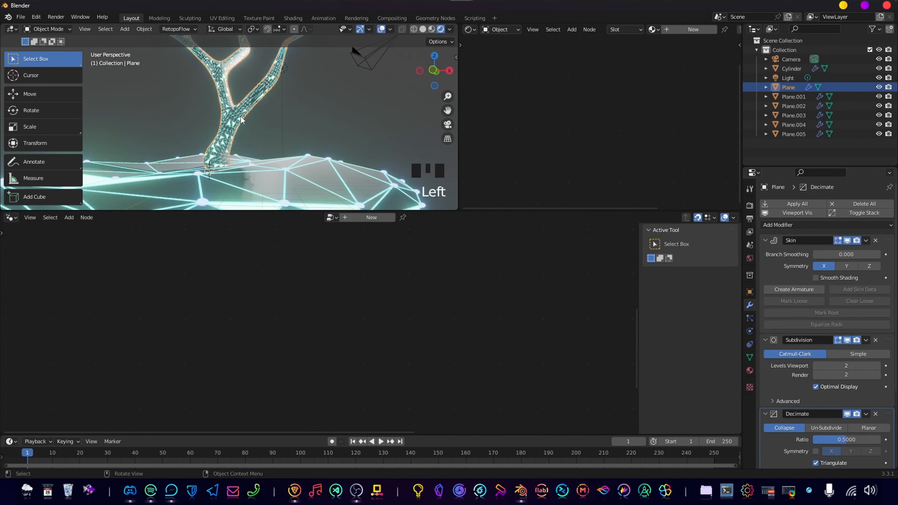
pyautogui.scroll(-2, 283, 121)
pyautogui.scroll(-11, 857, 359)
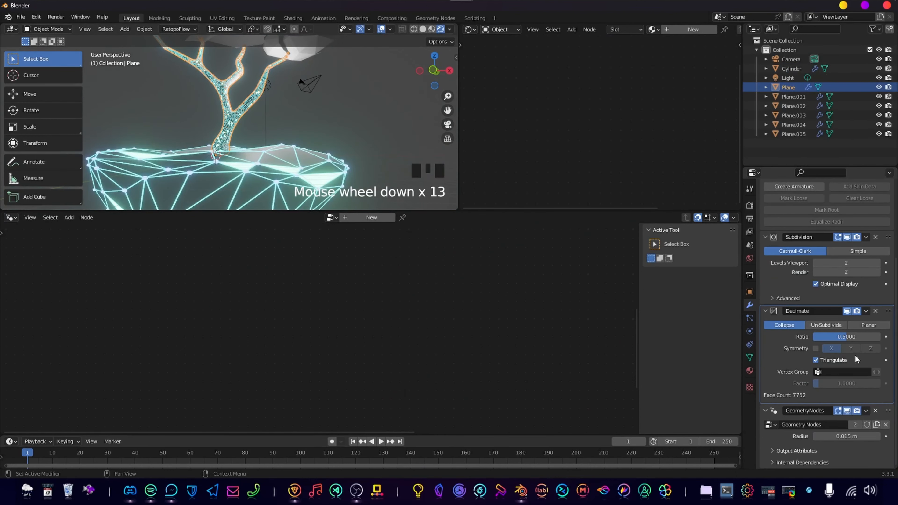
pyautogui.keyDown('shift'); pyautogui.moveTo(857, 436); pyautogui.dragTo(874, 436); pyautogui.keyUp('shift')
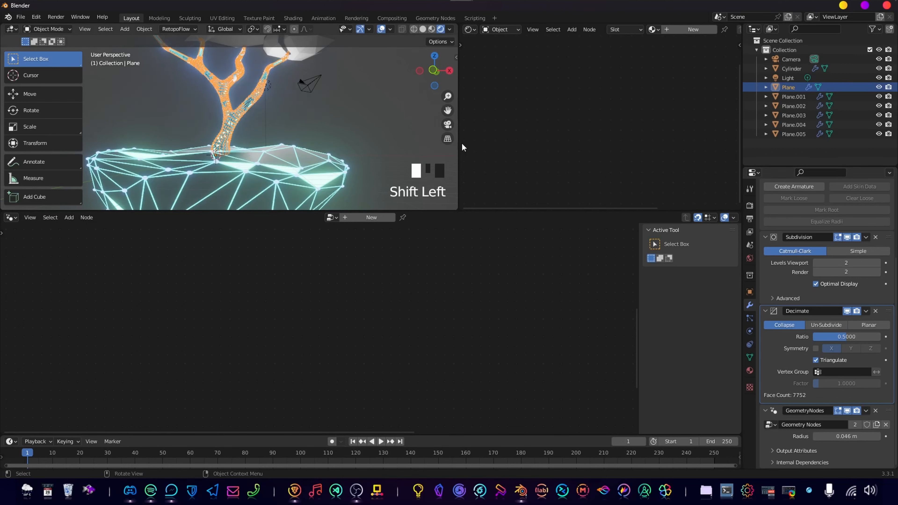
pyautogui.click(358, 124)
pyautogui.scroll(8, 240, 136)
pyautogui.scroll(-3, 355, 134)
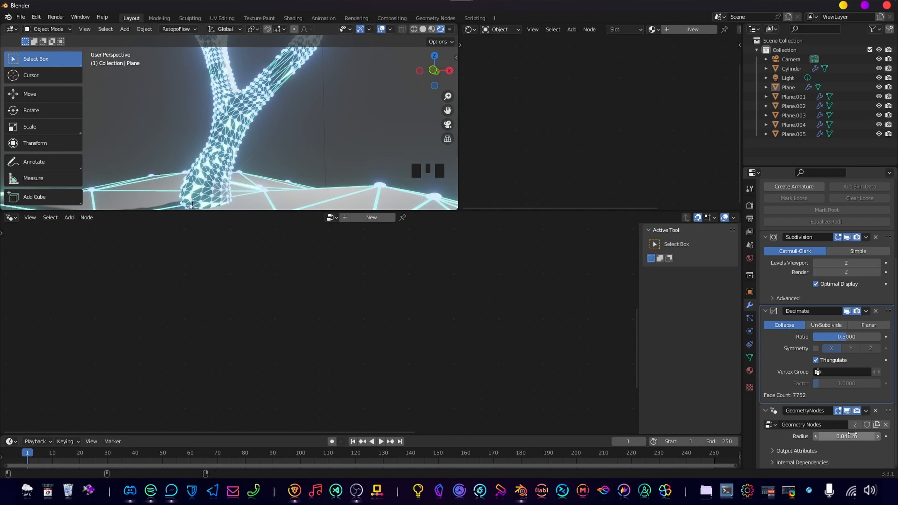
pyautogui.keyDown('shift'); pyautogui.moveTo(851, 437); pyautogui.dragTo(817, 437); pyautogui.keyUp('shift')
pyautogui.scroll(-4, 315, 131)
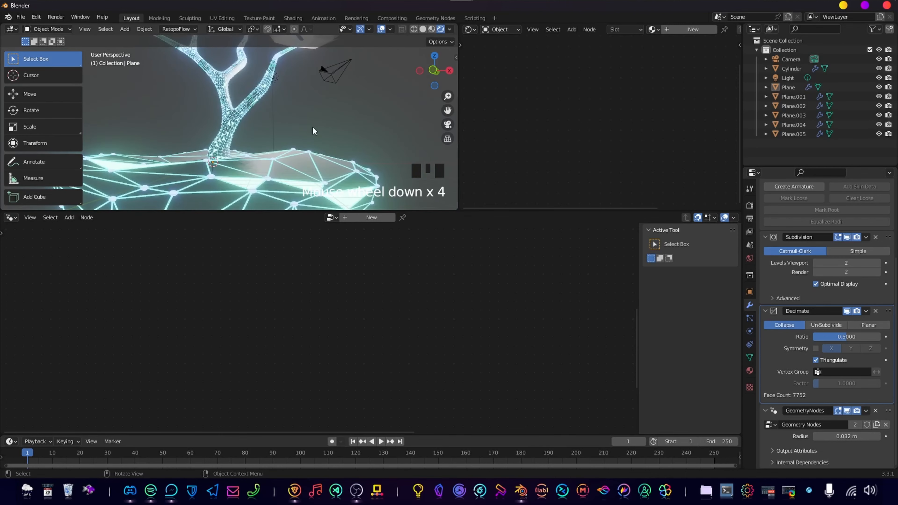
pyautogui.click(315, 120)
# Add a Geometry Nodes modifier to the foliage clump Plane.004 and assign the existing Geometry Nodes group.
pyautogui.keyDown('shift'); pyautogui.moveTo(315, 120); pyautogui.dragTo(315, 196, button='middle'); pyautogui.keyUp('shift')
pyautogui.scroll(4, 301, 118)
pyautogui.click(307, 113)
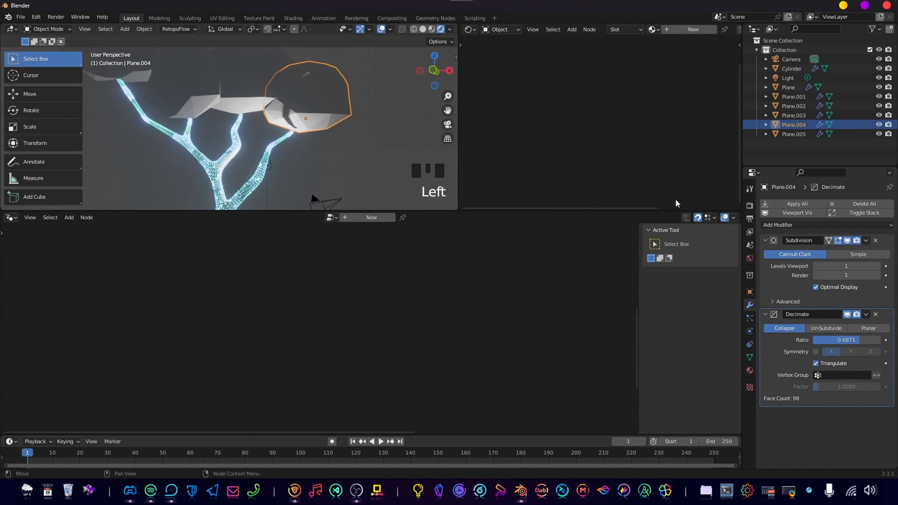
pyautogui.keyDown('shift'); pyautogui.moveTo(413, 176); pyautogui.dragTo(501, 123, button='middle'); pyautogui.keyUp('shift')
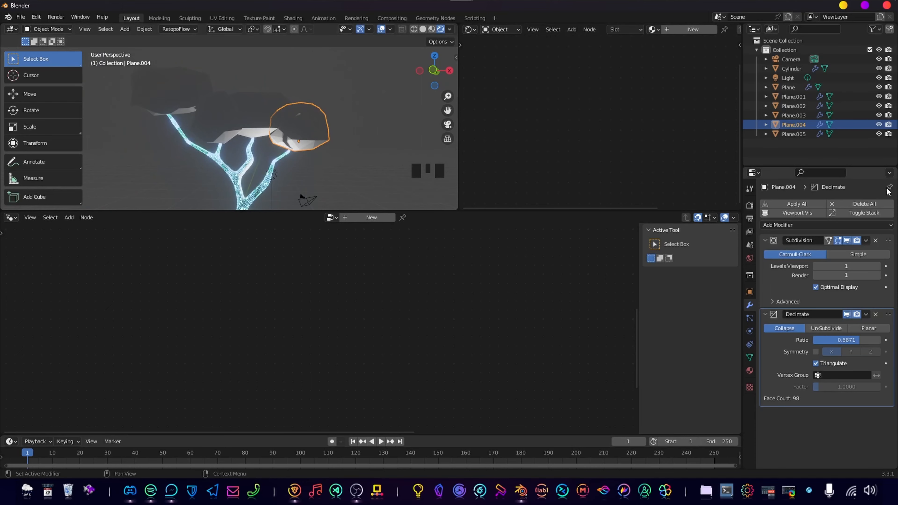
pyautogui.click(782, 226)
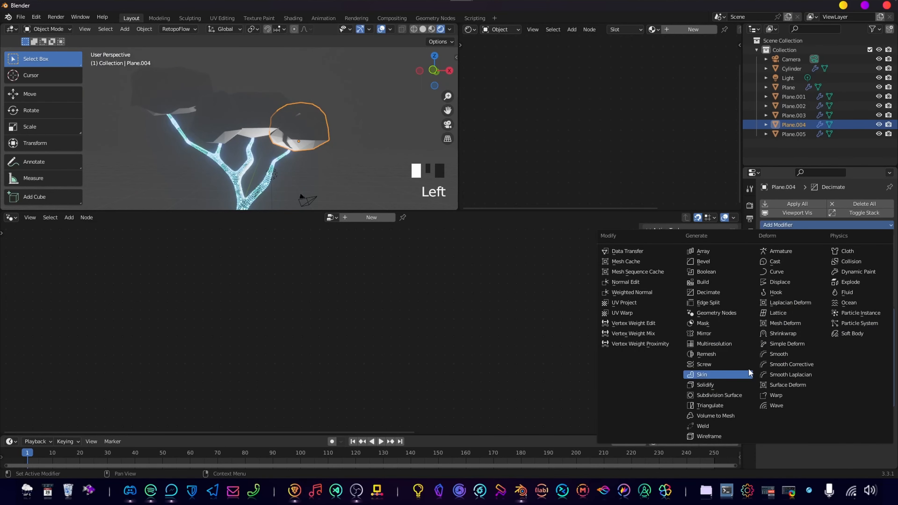
pyautogui.click(727, 315)
pyautogui.click(770, 428)
pyautogui.click(795, 333)
# Add Geometry Nodes modifiers with the existing Geometry Nodes group to the foliage clumps Plane.003 and Plane.002.
pyautogui.click(221, 131)
pyautogui.click(780, 226)
pyautogui.click(718, 313)
pyautogui.click(770, 429)
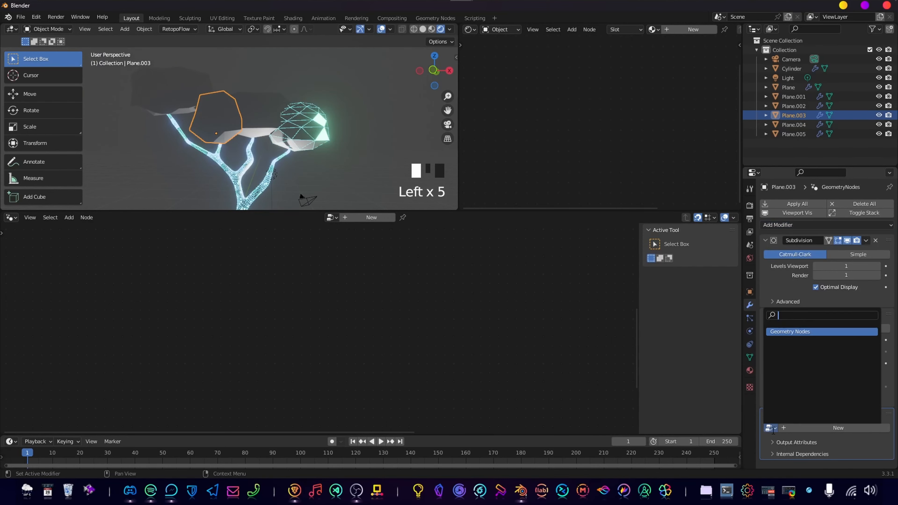
pyautogui.click(795, 333)
pyautogui.click(788, 225)
pyautogui.click(721, 314)
pyautogui.click(770, 428)
pyautogui.click(796, 333)
# Add Geometry Nodes modifiers with the existing Geometry Nodes group to the foliage clumps Plane.005 and Plane.001.
pyautogui.click(187, 92)
pyautogui.click(770, 225)
pyautogui.click(719, 314)
pyautogui.click(770, 429)
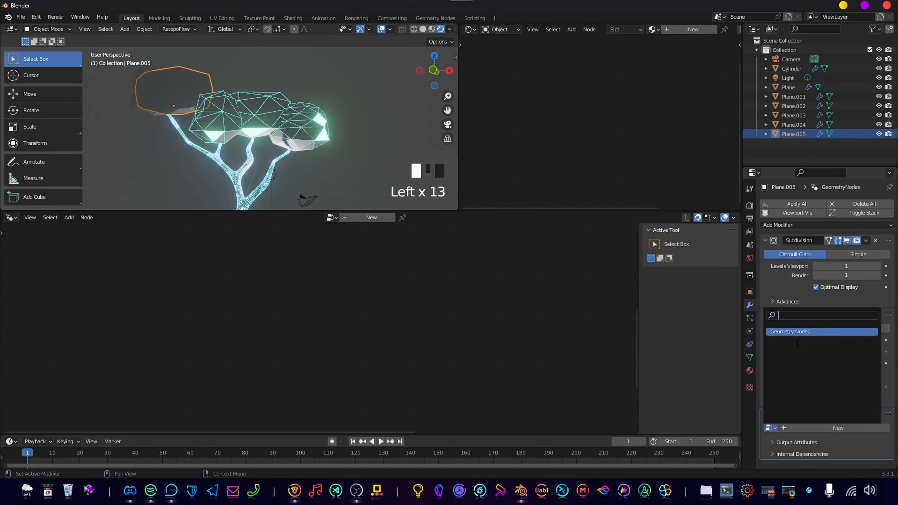
pyautogui.click(778, 225)
pyautogui.click(719, 314)
pyautogui.click(770, 428)
pyautogui.click(796, 333)
pyautogui.click(362, 154)
# Set the sphere Radius of the foliage clump Plane.004 to 0.057 m.
pyautogui.scroll(3, 362, 154)
pyautogui.keyDown('shift'); pyautogui.moveTo(332, 98); pyautogui.dragTo(308, 138, button='middle'); pyautogui.keyUp('shift')
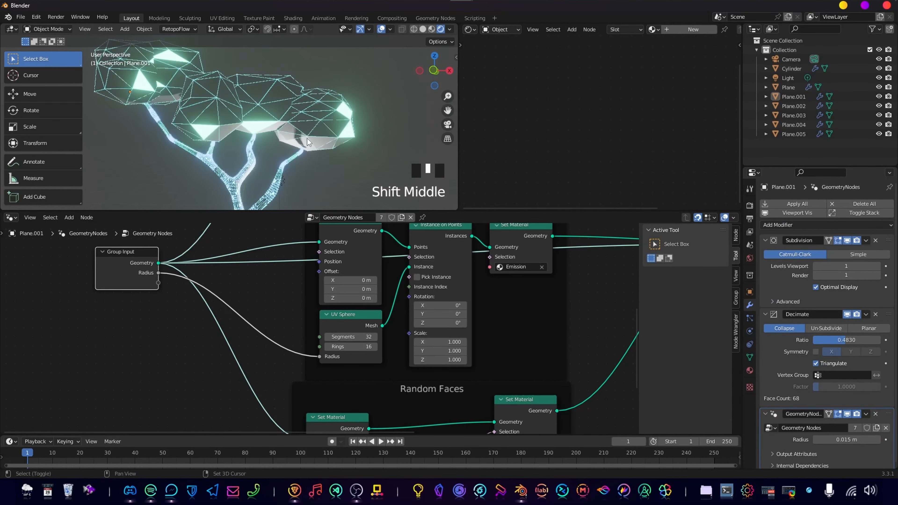
pyautogui.scroll(4, 385, 103)
pyautogui.scroll(-2, 382, 104)
pyautogui.click(334, 124)
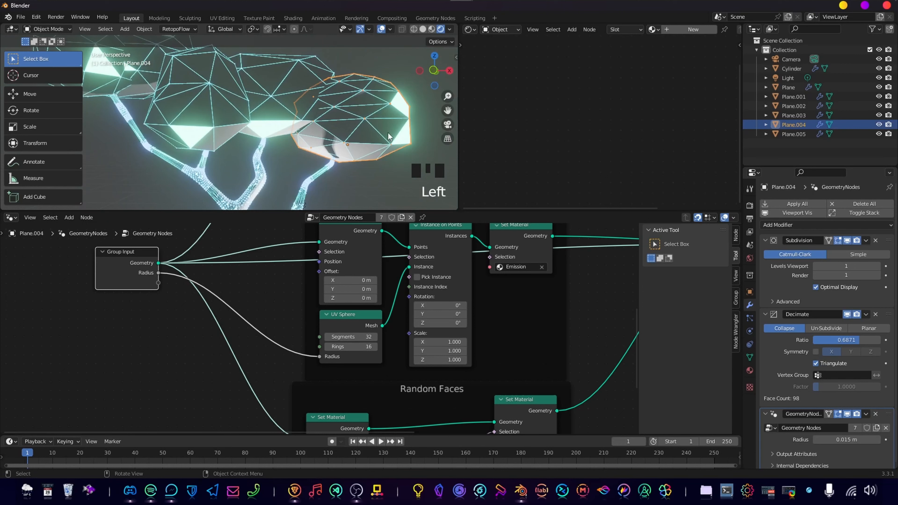
pyautogui.scroll(-3, 817, 378)
pyautogui.keyDown('shift'); pyautogui.moveTo(847, 436); pyautogui.dragTo(872, 436); pyautogui.keyUp('shift')
pyautogui.scroll(-2, 380, 127)
pyautogui.click(380, 127)
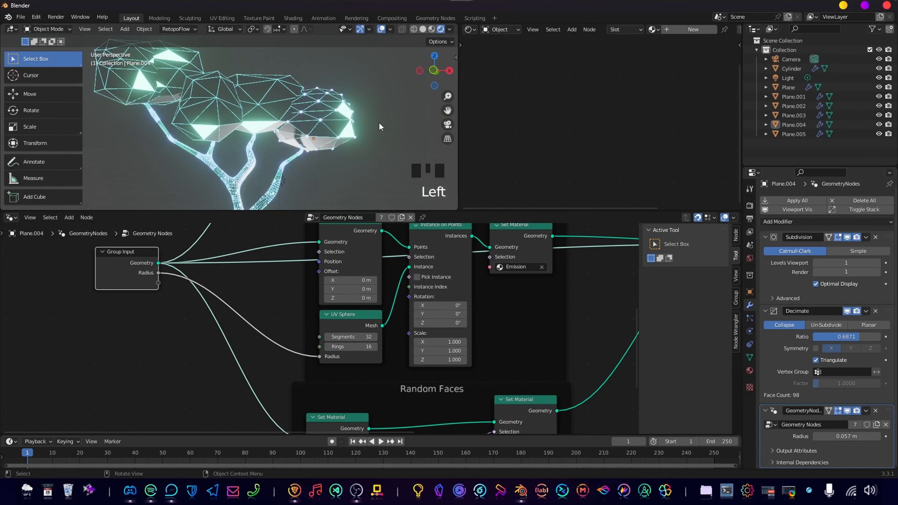
# Enlarge the sphere Radius of the remaining foliage clumps, using 0.061 m for Plane.002 and 0.063 m for Plane.001.
pyautogui.scroll(1, 275, 133)
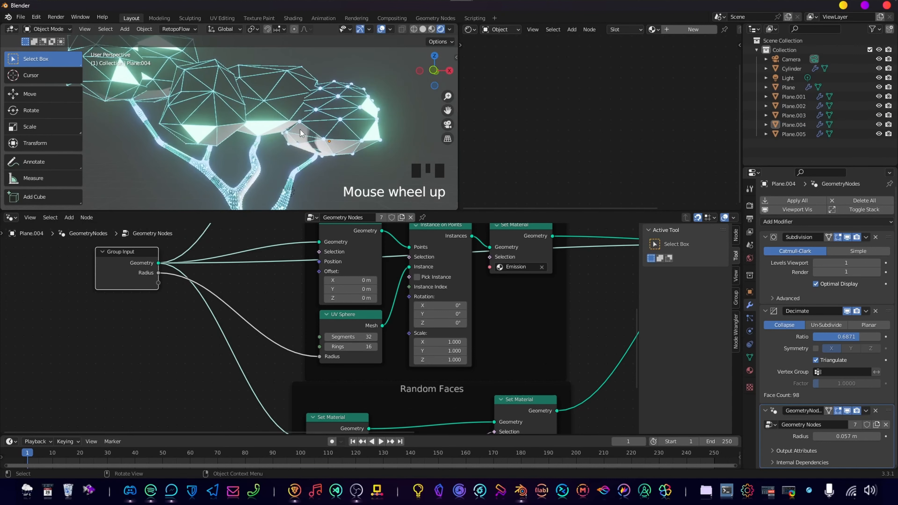
pyautogui.click(288, 99)
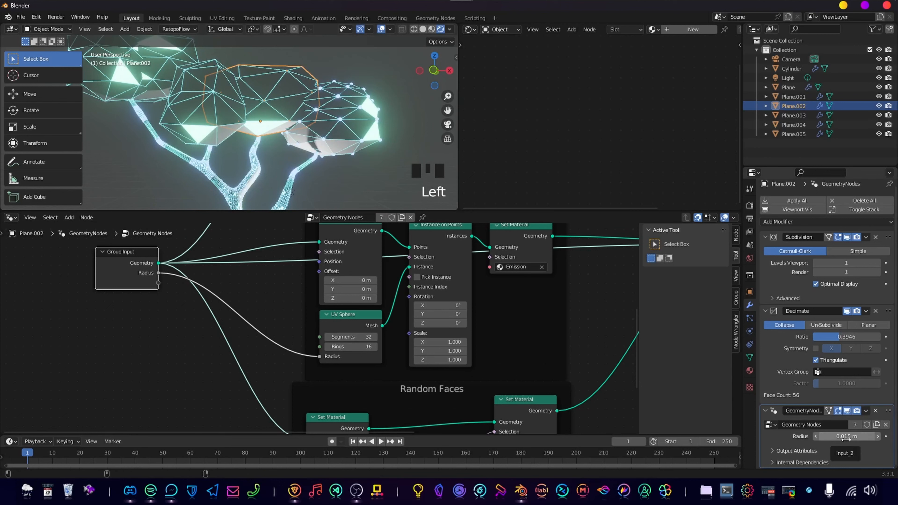
pyautogui.moveTo(846, 438)
pyautogui.keyDown('shift'); pyautogui.mouseDown()
pyautogui.moveTo(868, 438)
pyautogui.moveTo(847, 437)
pyautogui.mouseUp(); pyautogui.keyUp('shift')
pyautogui.scroll(-2, 230, 120)
pyautogui.click(231, 120)
pyautogui.click(193, 87)
pyautogui.click(209, 113)
pyautogui.click(137, 88)
pyautogui.click(351, 109)
pyautogui.scroll(-3, 306, 142)
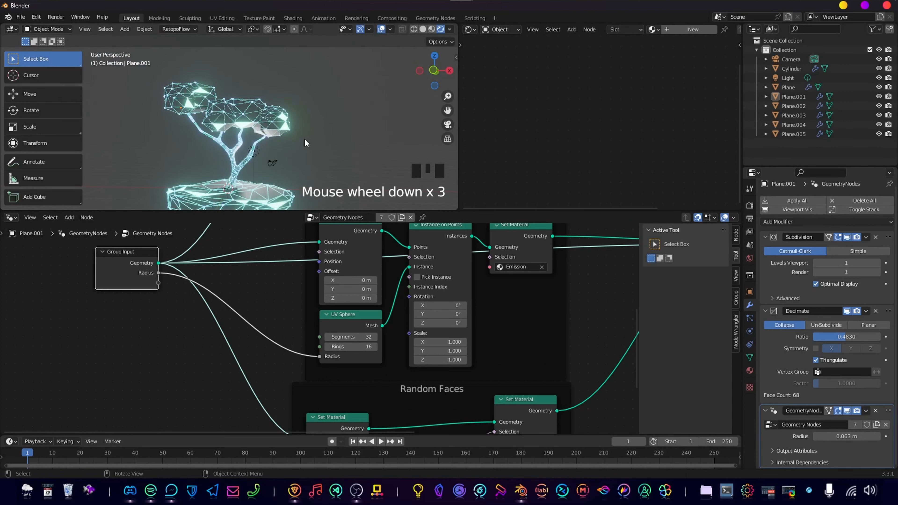
# Check the whole glowing tree and island from afar and the foliage clumps up close.
pyautogui.scroll(1, 304, 138)
pyautogui.keyDown('shift'); pyautogui.moveTo(304, 138); pyautogui.dragTo(293, 100, button='middle'); pyautogui.keyUp('shift')
pyautogui.scroll(-3, 291, 116)
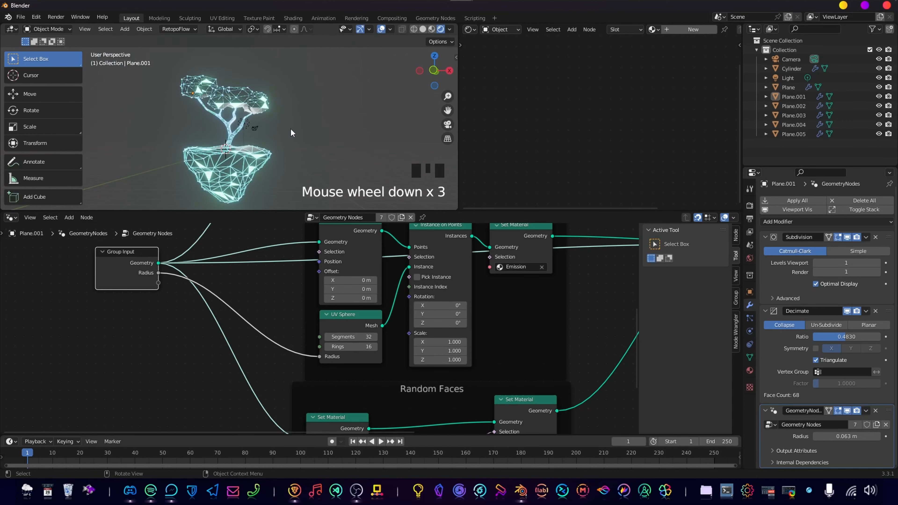
pyautogui.scroll(3, 280, 127)
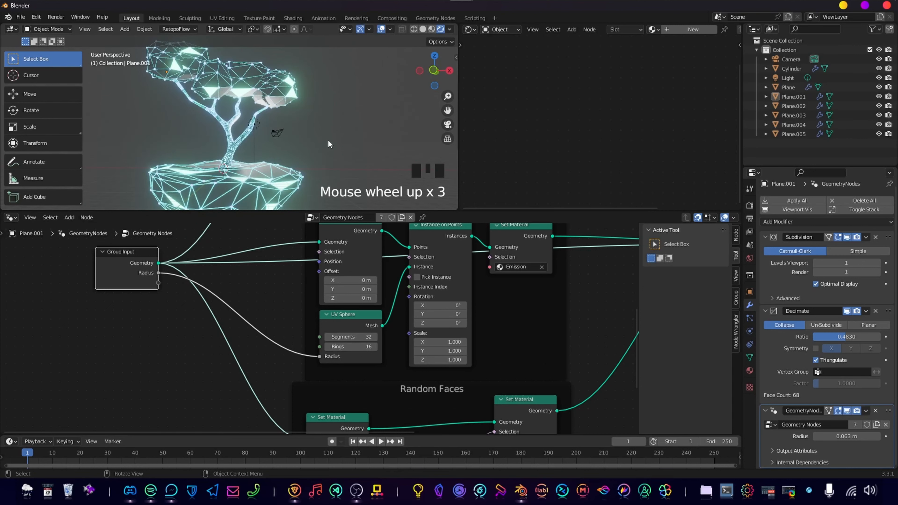
pyautogui.scroll(3, 328, 141)
pyautogui.scroll(-2, 332, 144)
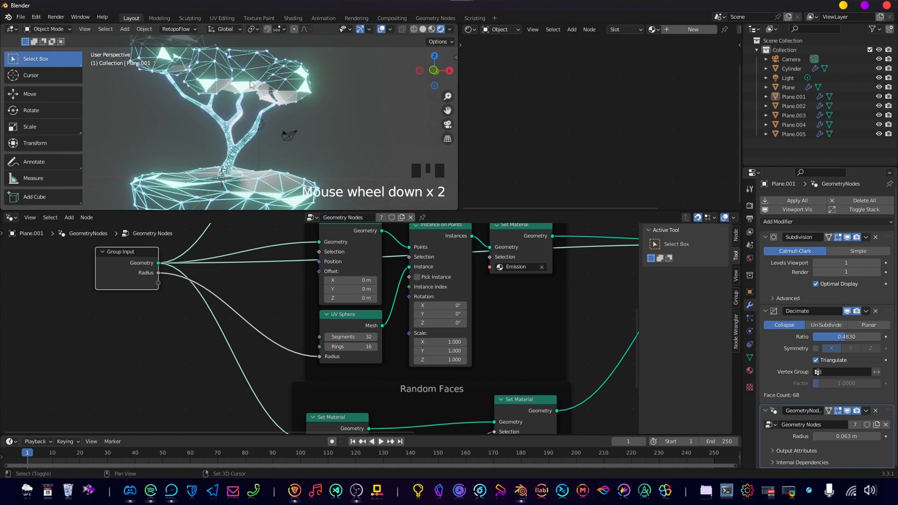
pyautogui.keyDown('shift'); pyautogui.moveTo(258, 86); pyautogui.dragTo(213, 178, button='middle'); pyautogui.keyUp('shift')
pyautogui.scroll(2, 256, 183)
pyautogui.scroll(4, 270, 124)
pyautogui.scroll(-3, 278, 187)
# Expose the Curve Circle's Radius as an additional Group Input socket, with the foliage clump Plane.002 selected.
pyautogui.click(259, 66)
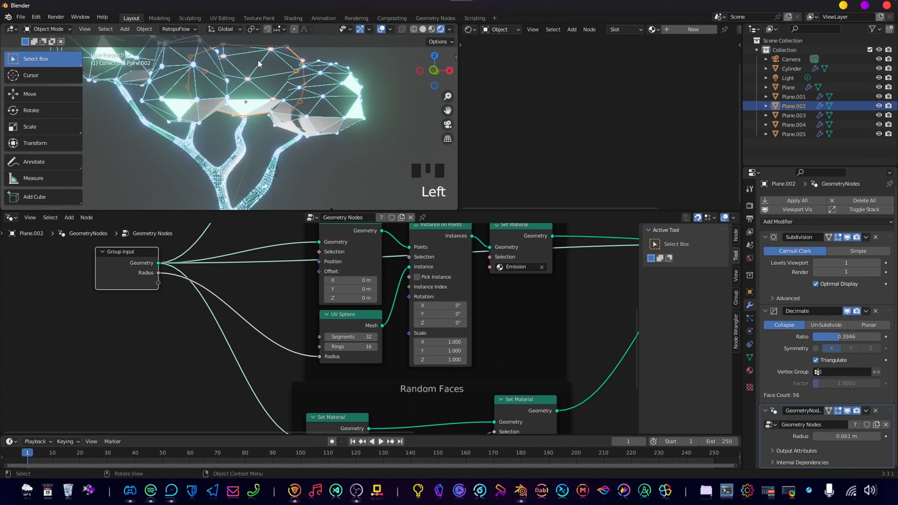
pyautogui.scroll(-4, 579, 333)
pyautogui.moveTo(546, 352); pyautogui.dragTo(557, 327, button='middle')
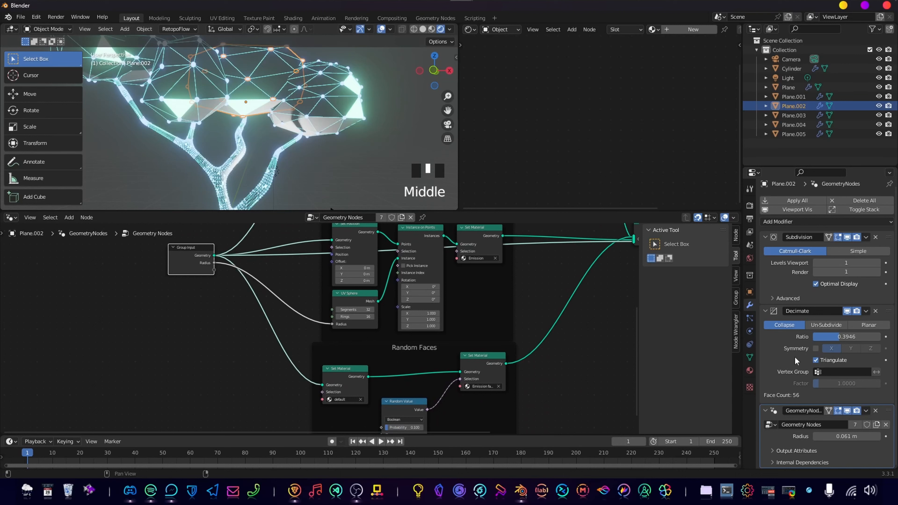
pyautogui.moveTo(394, 329); pyautogui.dragTo(408, 365, button='middle')
pyautogui.scroll(4, 421, 298)
pyautogui.moveTo(421, 299); pyautogui.dragTo(437, 390, button='middle')
pyautogui.moveTo(434, 270); pyautogui.dragTo(429, 331, button='middle')
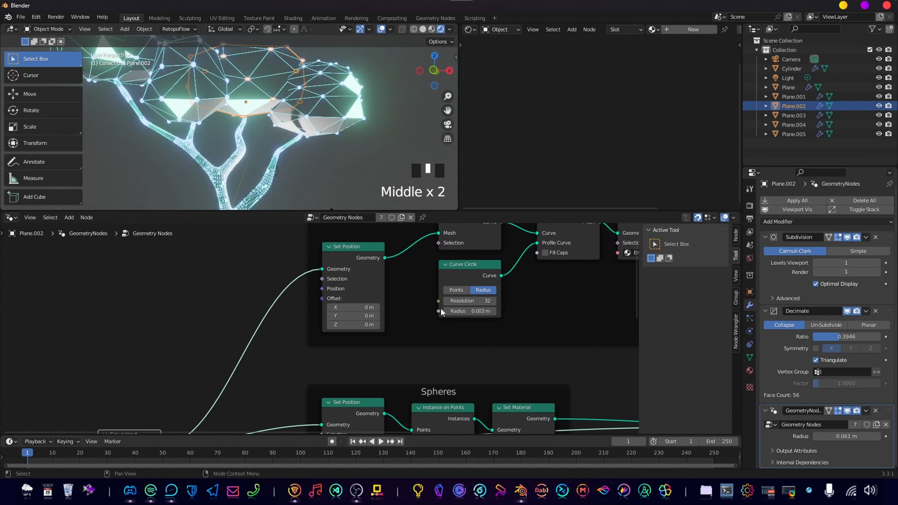
pyautogui.moveTo(438, 311); pyautogui.dragTo(161, 377)
pyautogui.scroll(-3, 813, 255)
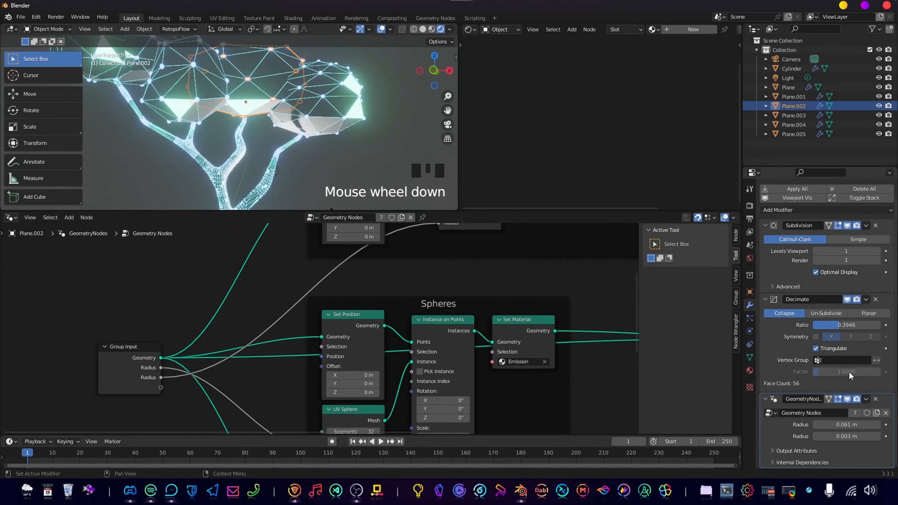
# Set the edge-tube Radius of the foliage clump Plane.002 to 0.012 m and copy the value.
pyautogui.click(737, 277)
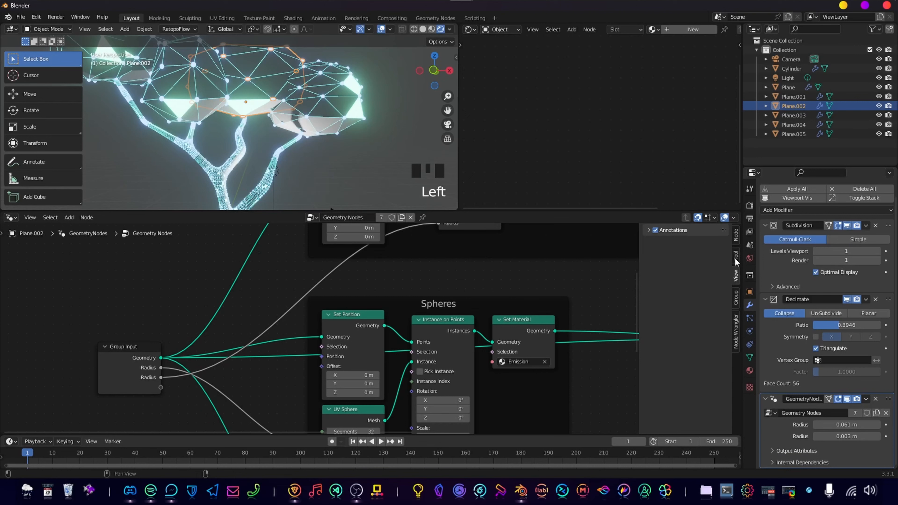
pyautogui.click(737, 243)
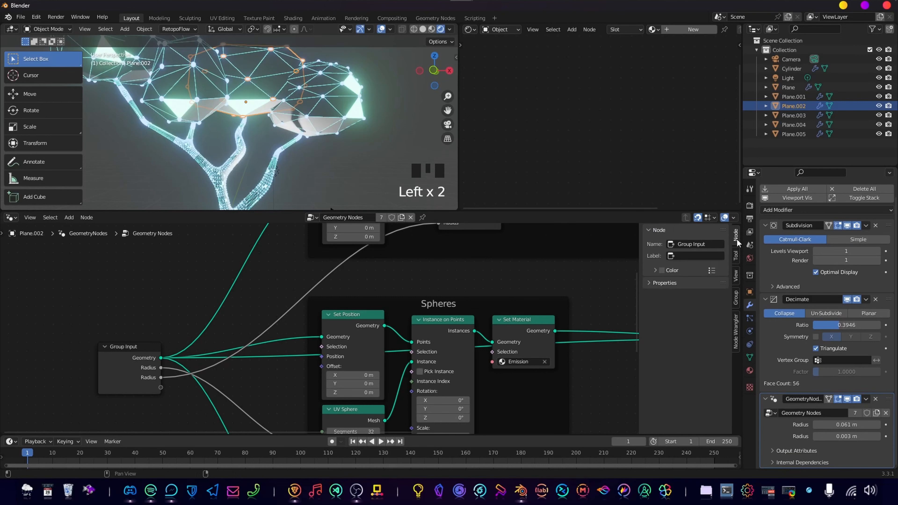
pyautogui.keyDown('shift'); pyautogui.moveTo(845, 437); pyautogui.dragTo(862, 436); pyautogui.keyUp('shift')
pyautogui.click(846, 436)
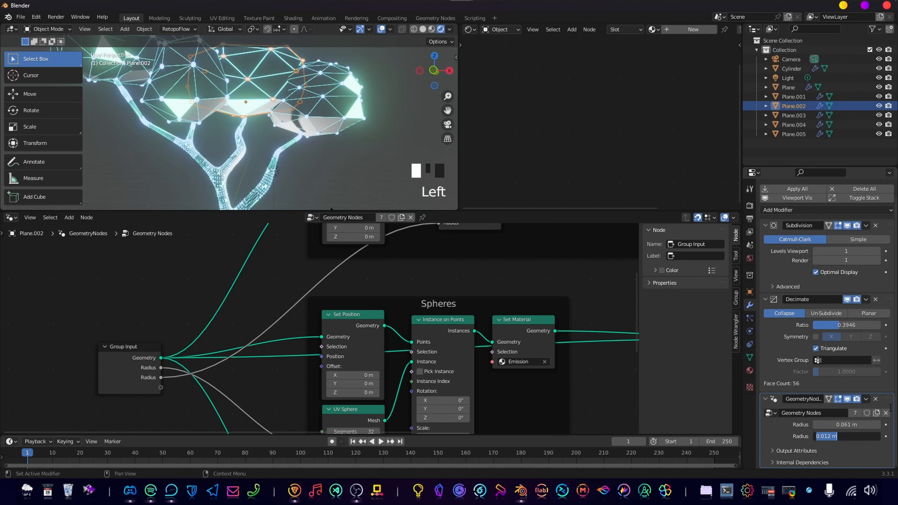
pyautogui.hotkey('ctrl', 'c')
pyautogui.press('Return')
# Paste 0.012 m as the edge-tube Radius of the foliage clumps Plane.004 and Plane.003.
pyautogui.click(318, 107)
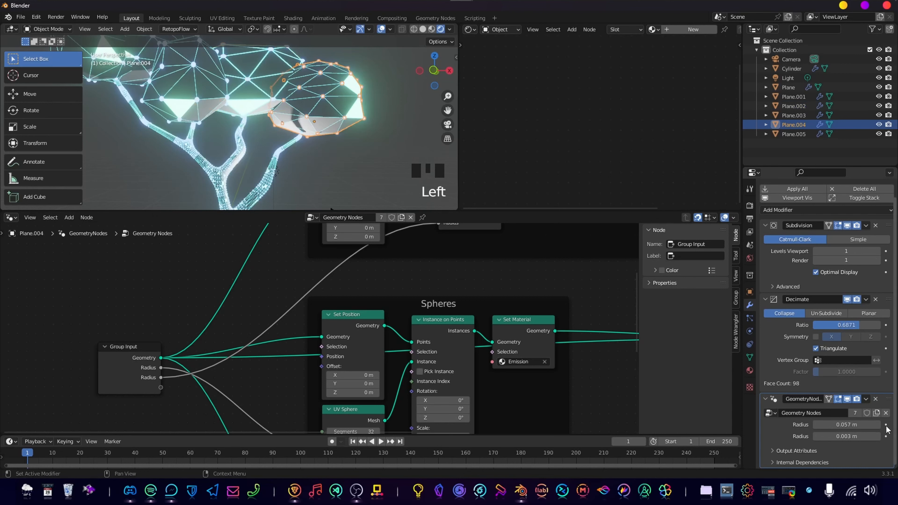
pyautogui.click(855, 436)
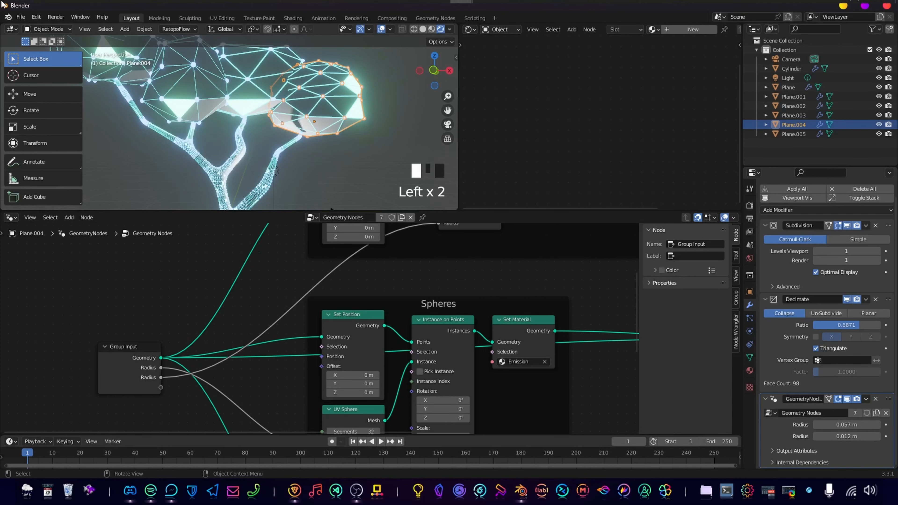
pyautogui.keyDown('shift'); pyautogui.moveTo(212, 85); pyautogui.dragTo(314, 147, button='middle'); pyautogui.keyUp('shift')
pyautogui.click(300, 152)
pyautogui.doubleClick(842, 437)
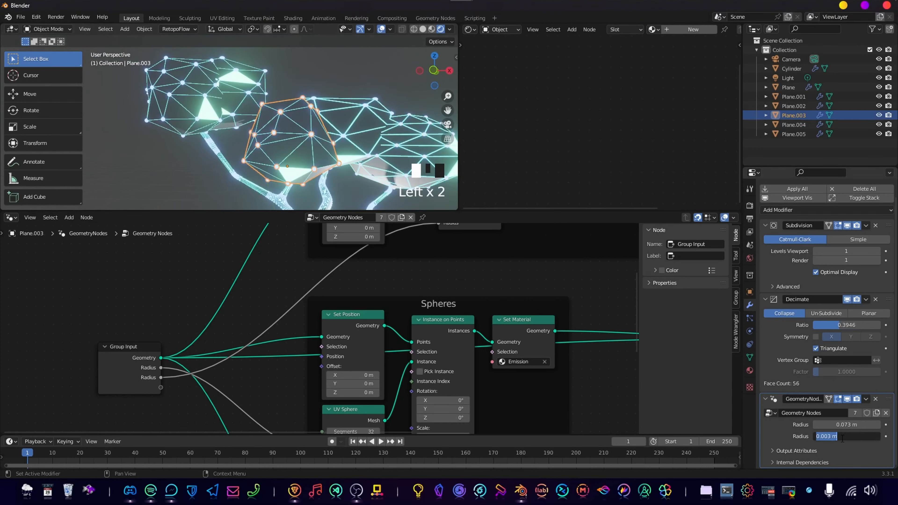
pyautogui.press('Return')
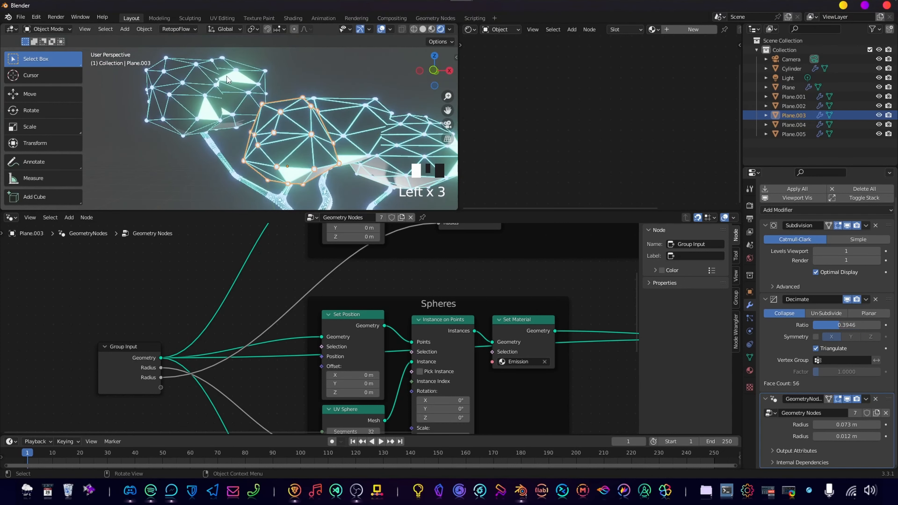
# Paste 0.012 m as the edge-tube Radius of the foliage clumps Plane.005 and Plane.001.
pyautogui.click(228, 79)
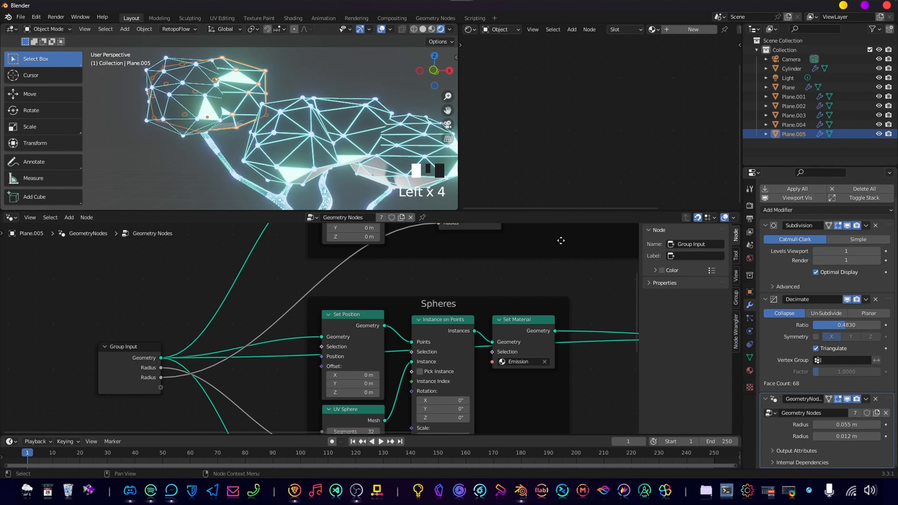
pyautogui.click(197, 100)
pyautogui.click(840, 434)
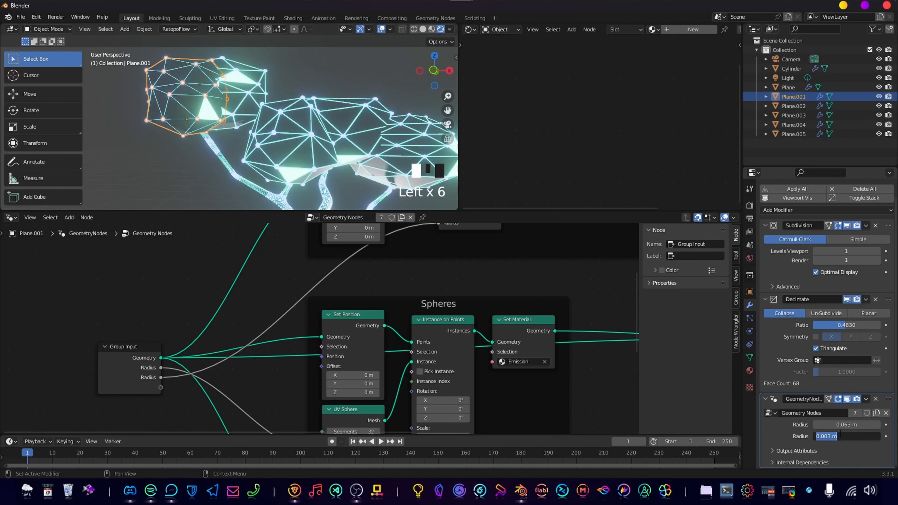
pyautogui.hotkey('ctrl', 'v')
pyautogui.press('Return')
# Examine the density of the edges and spheres on the trunk and branches up close.
pyautogui.keyDown('shift'); pyautogui.moveTo(311, 149); pyautogui.dragTo(271, 146, button='middle'); pyautogui.keyUp('shift')
pyautogui.click(336, 144)
pyautogui.scroll(-3, 355, 142)
pyautogui.scroll(8, 280, 135)
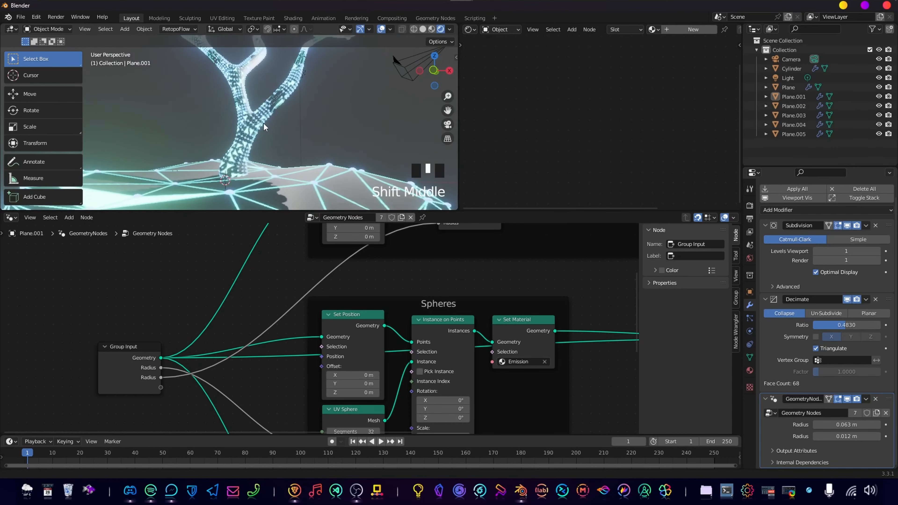
pyautogui.scroll(3, 271, 146)
pyautogui.click(271, 147)
pyautogui.scroll(-4, 365, 133)
pyautogui.click(271, 141)
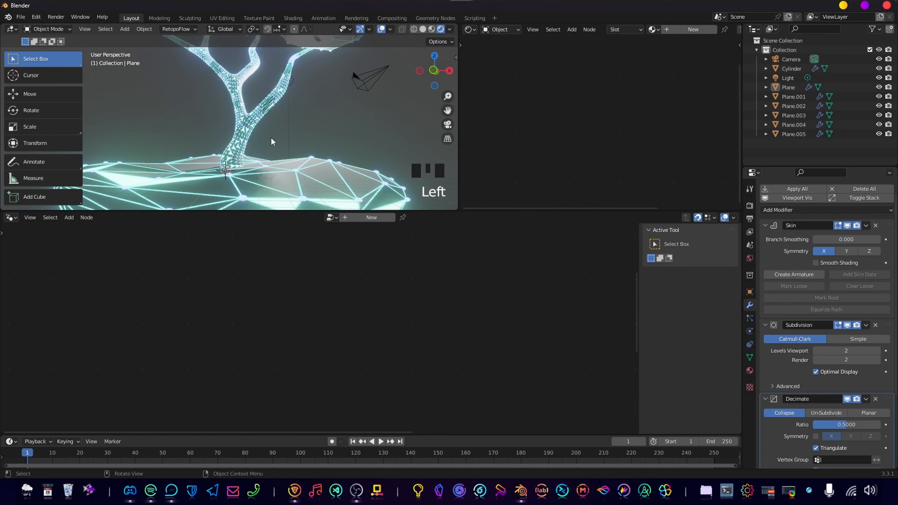
pyautogui.scroll(3, 266, 128)
pyautogui.keyDown('shift'); pyautogui.moveTo(266, 128); pyautogui.dragTo(244, 145, button='middle'); pyautogui.keyUp('shift')
pyautogui.scroll(3, 241, 144)
pyautogui.scroll(-3, 200, 102)
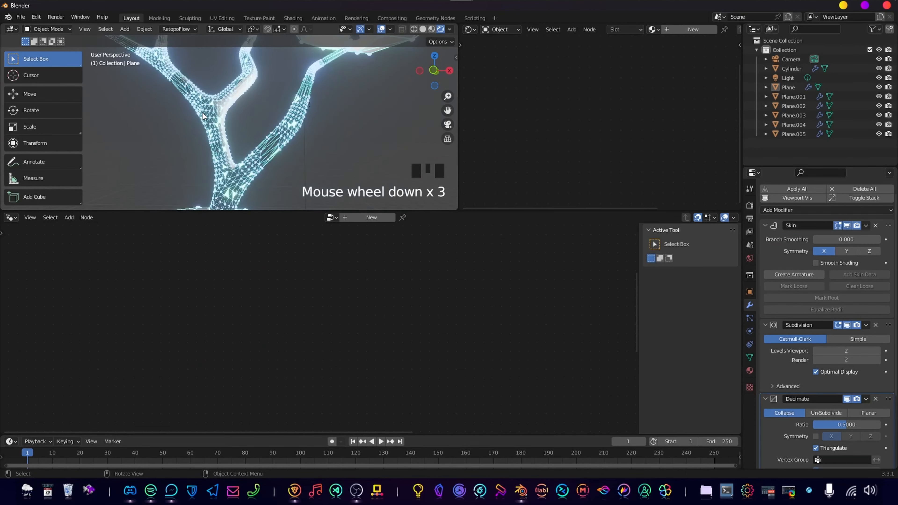
pyautogui.keyDown('shift'); pyautogui.moveTo(200, 102); pyautogui.dragTo(255, 165, button='middle'); pyautogui.keyUp('shift')
pyautogui.scroll(-2, 253, 156)
# Remove the trunk's extra Decimate.001 modifier and set its Subdivision viewport and render levels to 1.
pyautogui.click(236, 170)
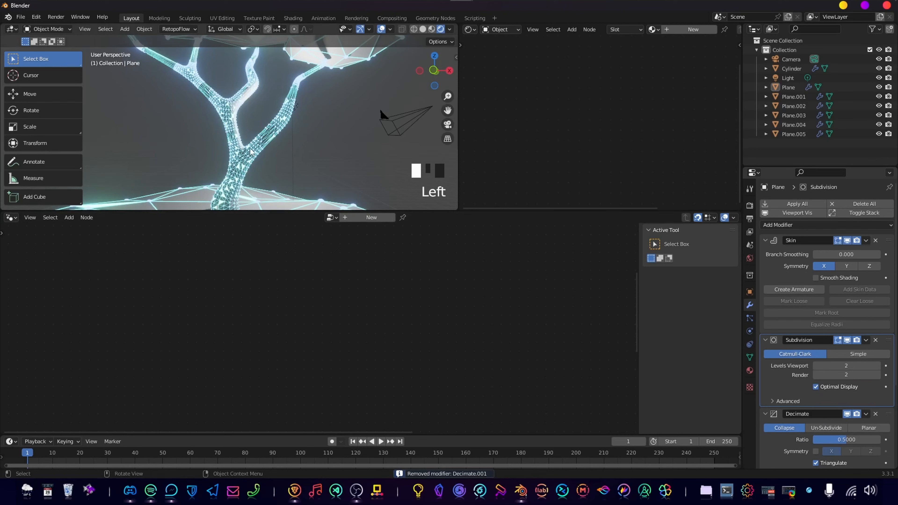
pyautogui.click(818, 367)
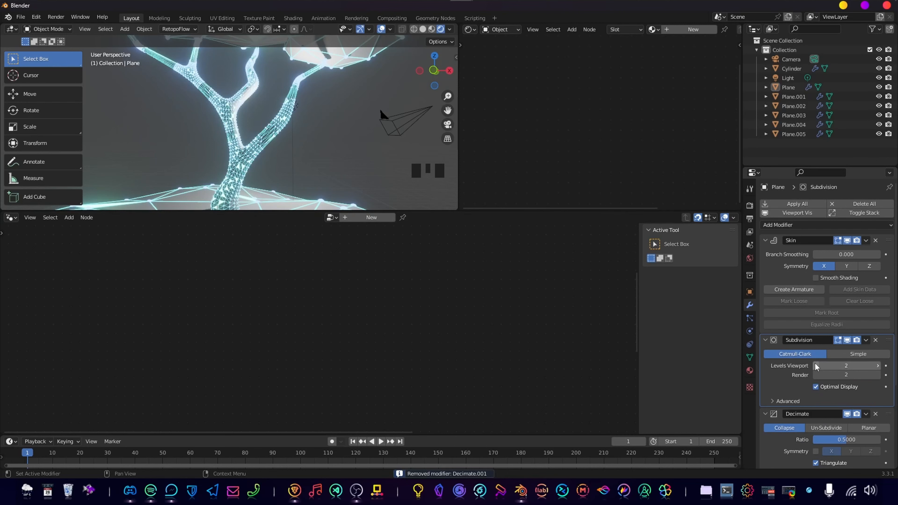
pyautogui.click(816, 375)
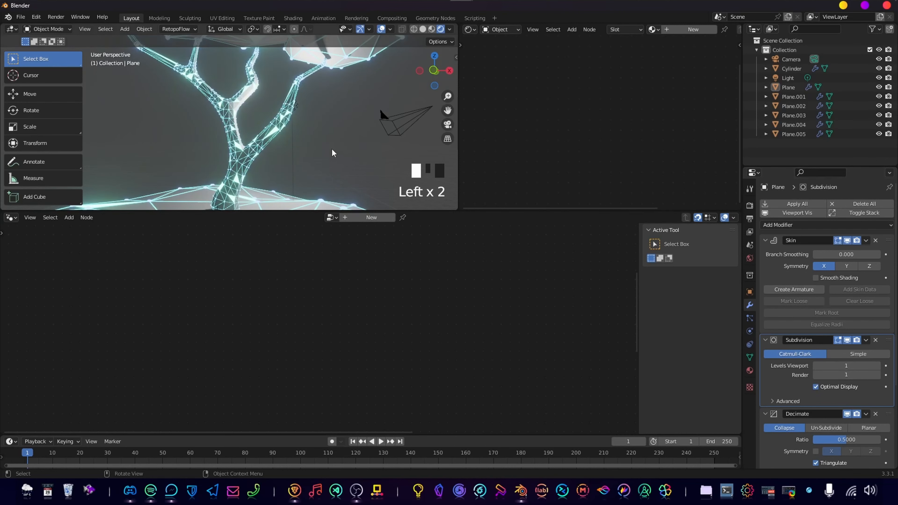
# Check the trunk's mesh density up close and against the whole tree and island.
pyautogui.scroll(-3, 311, 120)
pyautogui.scroll(2, 287, 152)
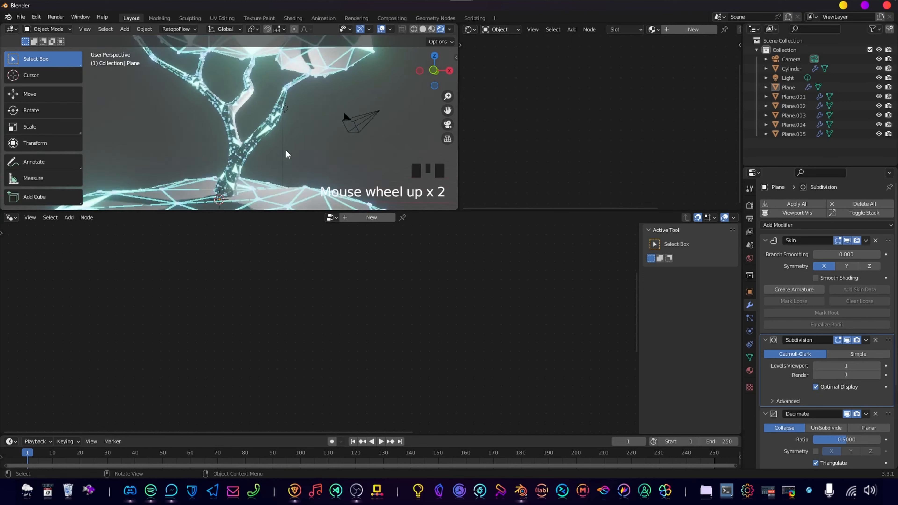
pyautogui.keyDown('shift'); pyautogui.moveTo(287, 153); pyautogui.dragTo(256, 145, button='middle'); pyautogui.keyUp('shift')
pyautogui.scroll(-4, 299, 127)
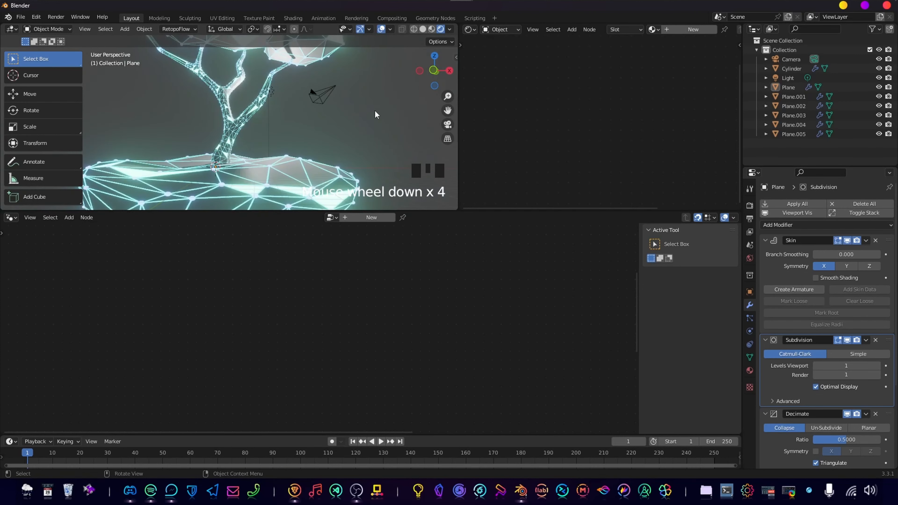
pyautogui.scroll(-3, 314, 131)
pyautogui.scroll(3, 283, 138)
pyautogui.keyDown('ctrl'); pyautogui.moveTo(267, 143); pyautogui.dragTo(279, 198, button='middle'); pyautogui.keyUp('ctrl')
pyautogui.scroll(-2, 246, 123)
pyautogui.scroll(-2, 280, 198)
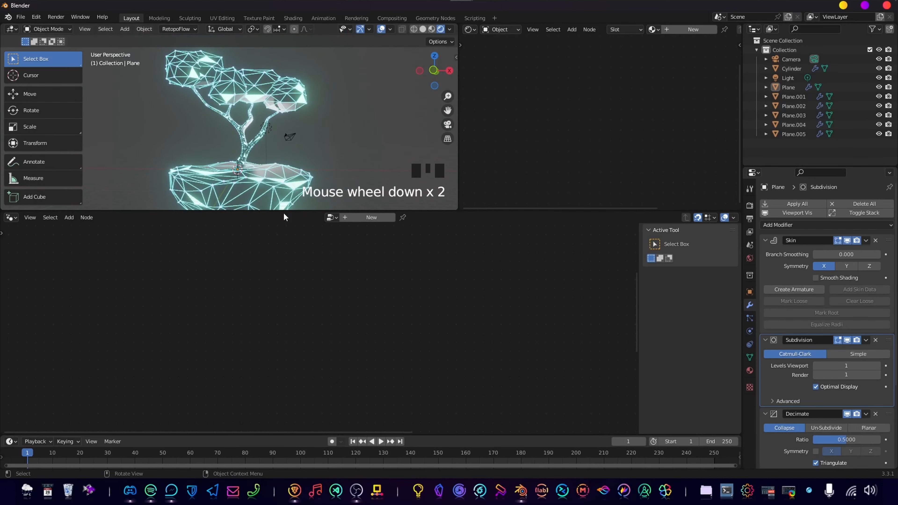
# Enlarge the 3D viewport at the node editor's expense and select the tree trunk.
pyautogui.moveTo(280, 212); pyautogui.dragTo(281, 393)
pyautogui.scroll(3, 275, 293)
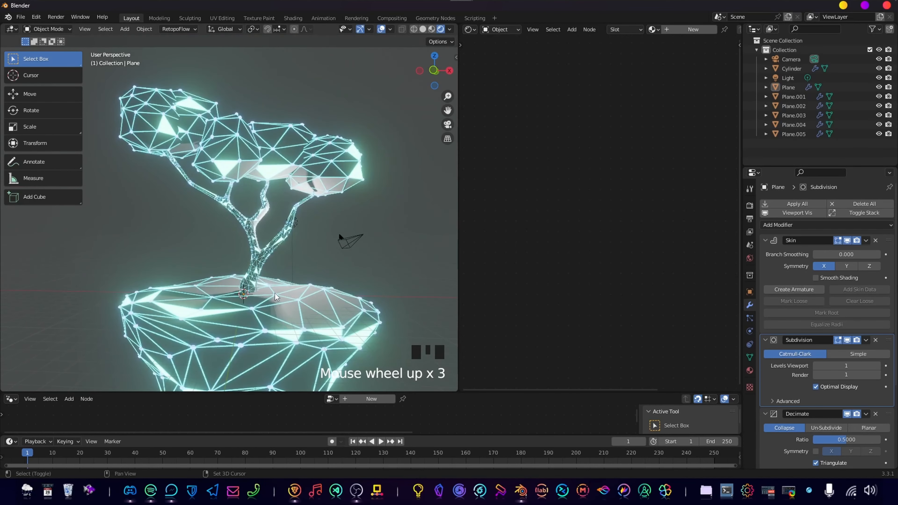
pyautogui.keyDown('shift'); pyautogui.moveTo(275, 293); pyautogui.dragTo(247, 199, button='middle'); pyautogui.keyUp('shift')
pyautogui.click(241, 195)
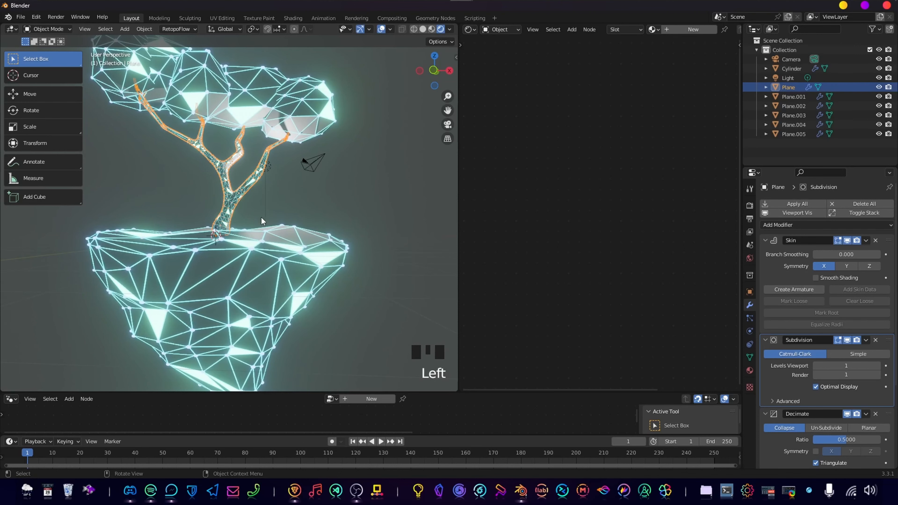
# Thicken the whole trunk and its branches in Edit Mode with a skin resize of about 1.67.
pyautogui.scroll(2, 256, 217)
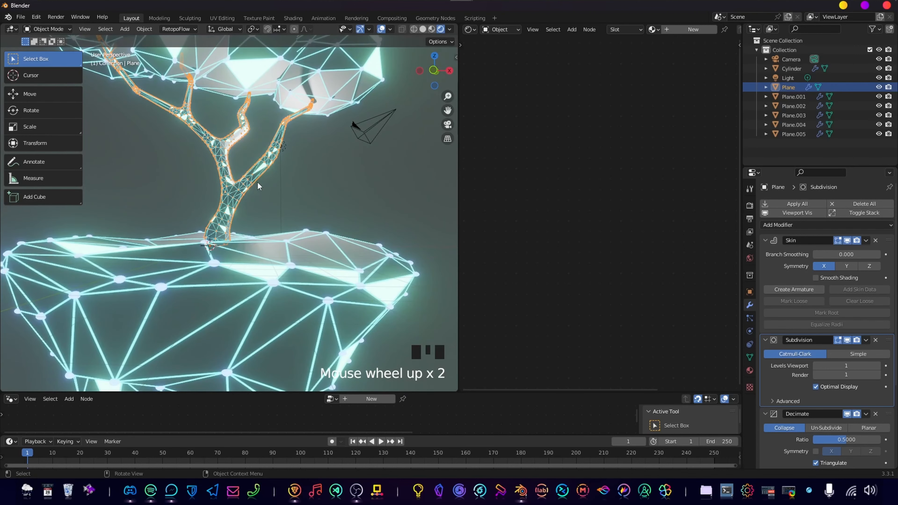
pyautogui.click(257, 213)
pyautogui.click(234, 200)
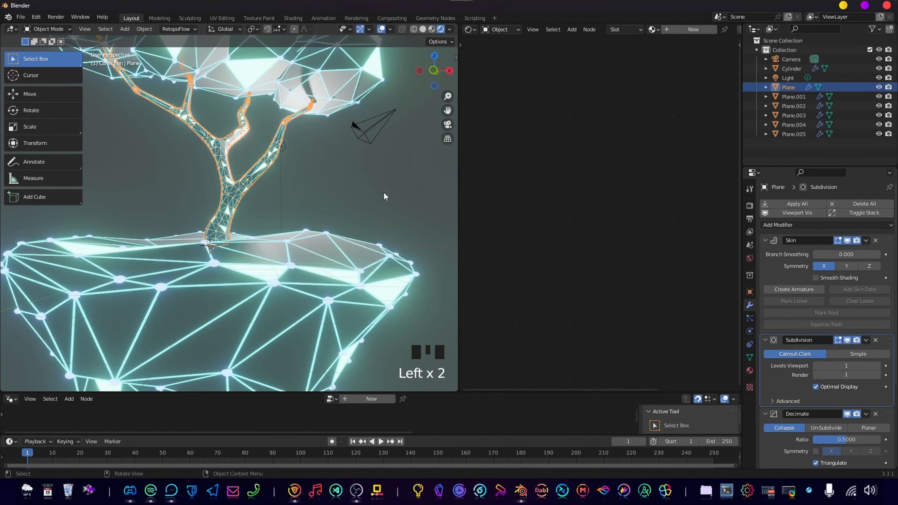
pyautogui.press('Tab')
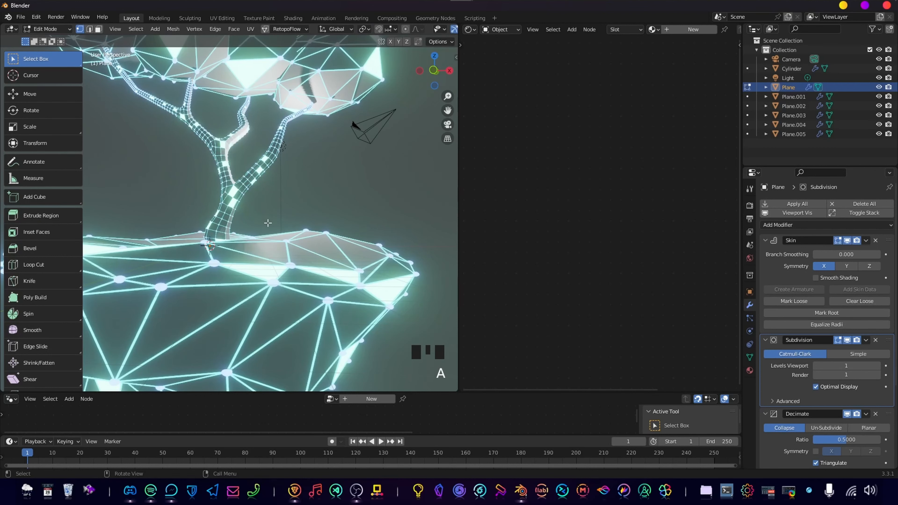
pyautogui.hotkey('ctrl', 'a')
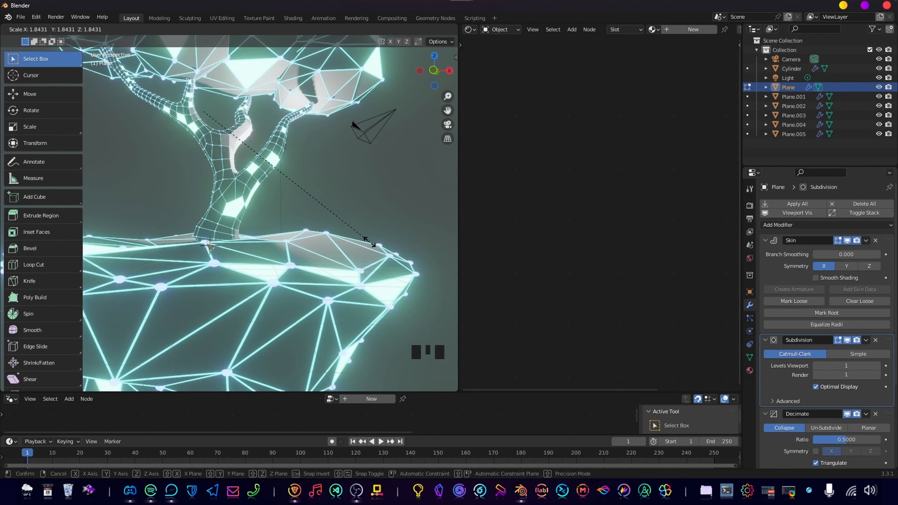
pyautogui.click(348, 237)
# Return to Object Mode, select the island and adjust its height slightly along the Z axis.
pyautogui.scroll(-5, 331, 209)
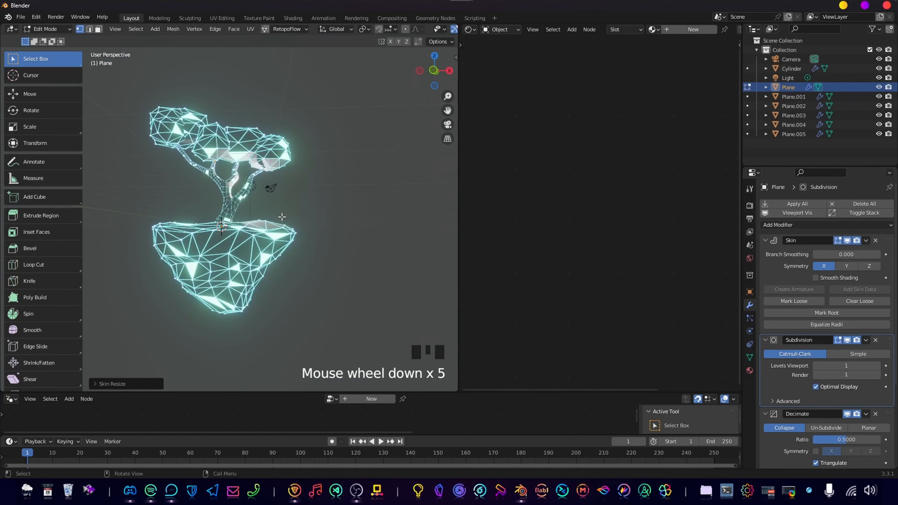
pyautogui.moveTo(282, 218); pyautogui.dragTo(257, 195, button='middle')
pyautogui.scroll(2, 289, 235)
pyautogui.scroll(1, 288, 235)
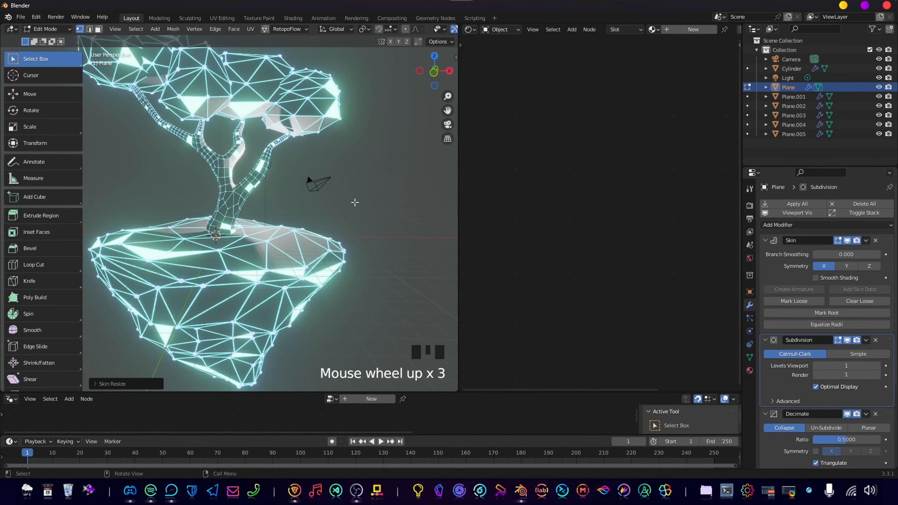
pyautogui.click(275, 243)
pyautogui.press('Tab')
pyautogui.click(276, 254)
pyautogui.press('g')
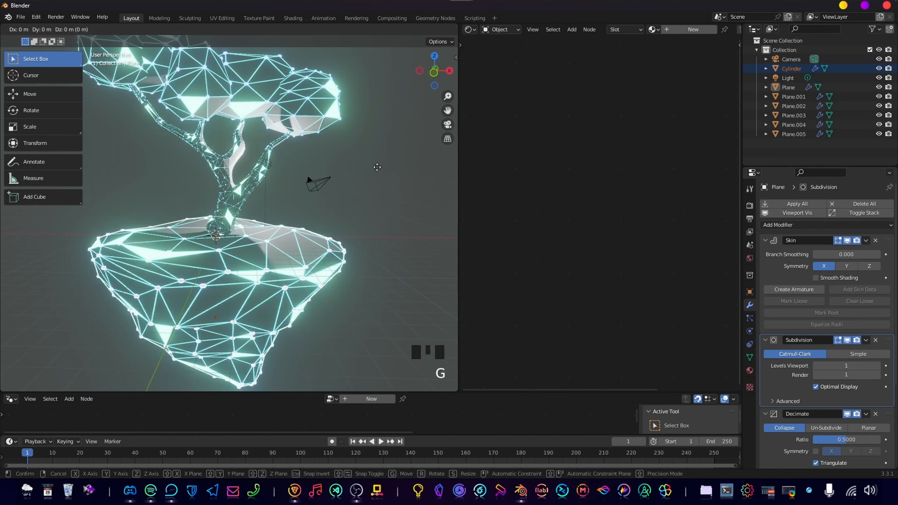
pyautogui.press('z')
pyautogui.click(380, 166)
pyautogui.scroll(-2, 326, 214)
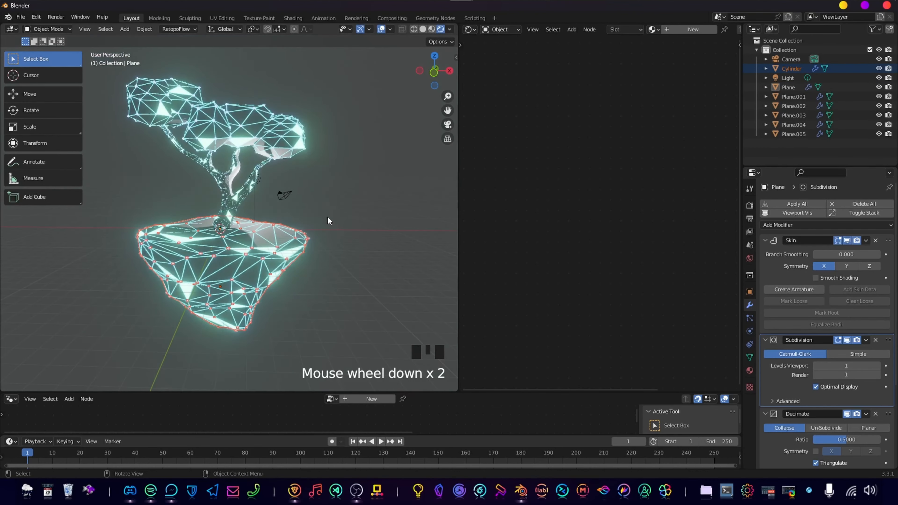
# Lower the island in front view until its surface lies below the trunk's base.
pyautogui.press('KP_1')
pyautogui.scroll(8, 342, 208)
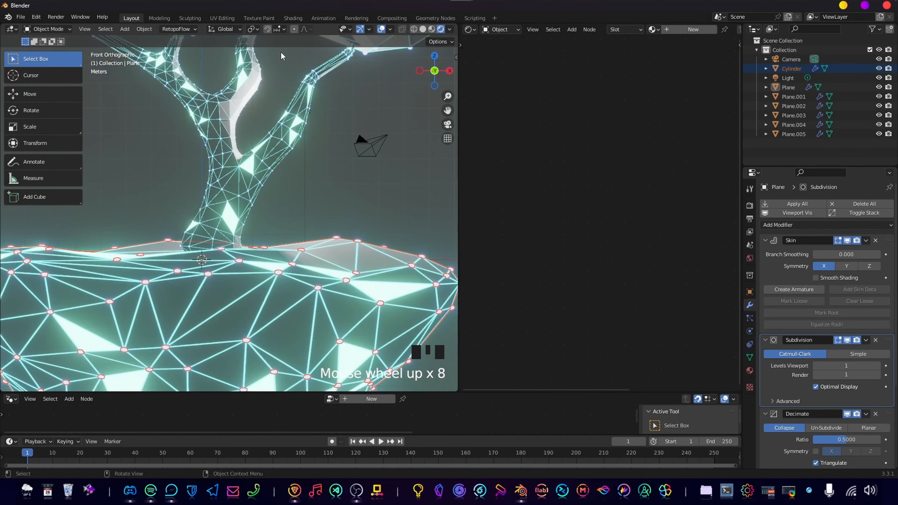
pyautogui.press('g')
pyautogui.click(304, 188)
pyautogui.press('Tab')
# Lower the trunk's base vertex in Edit Mode until the trunk meets the island's surface.
pyautogui.press('Tab')
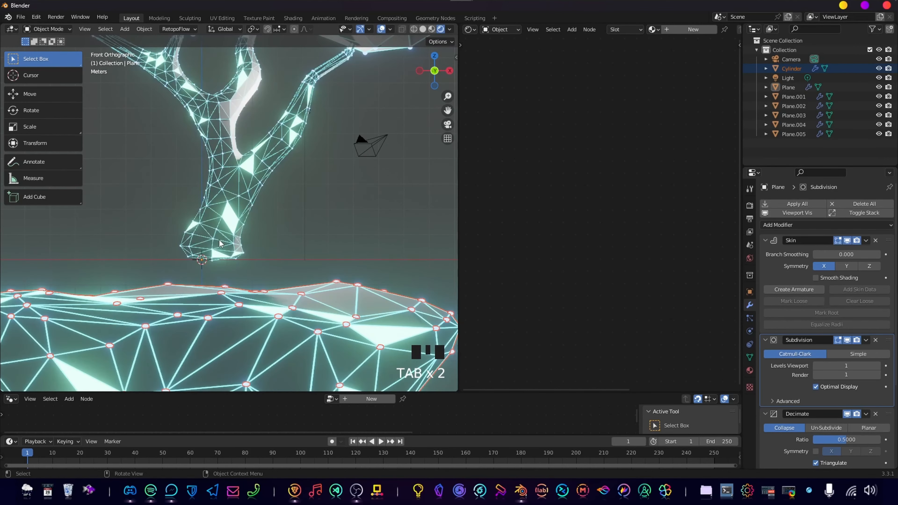
pyautogui.click(221, 249)
pyautogui.press('Tab')
pyautogui.press('g')
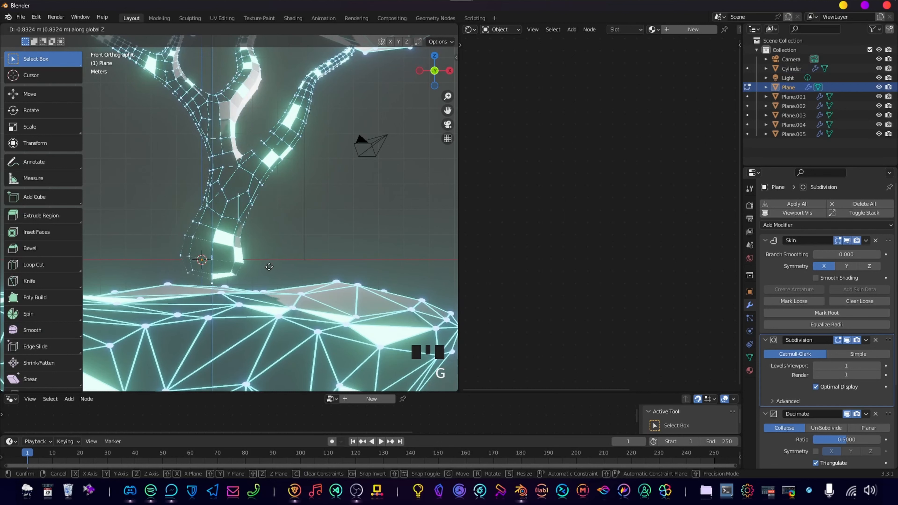
pyautogui.click(270, 269)
pyautogui.press('g')
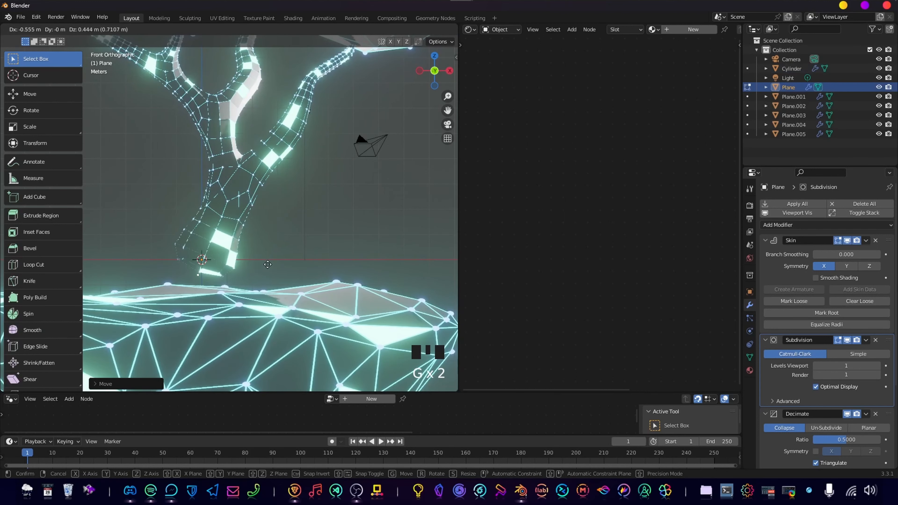
pyautogui.click(268, 293)
# Extrude the trunk's base down into the island, widen the new end with a skin resize, and return to Object Mode.
pyautogui.press('e')
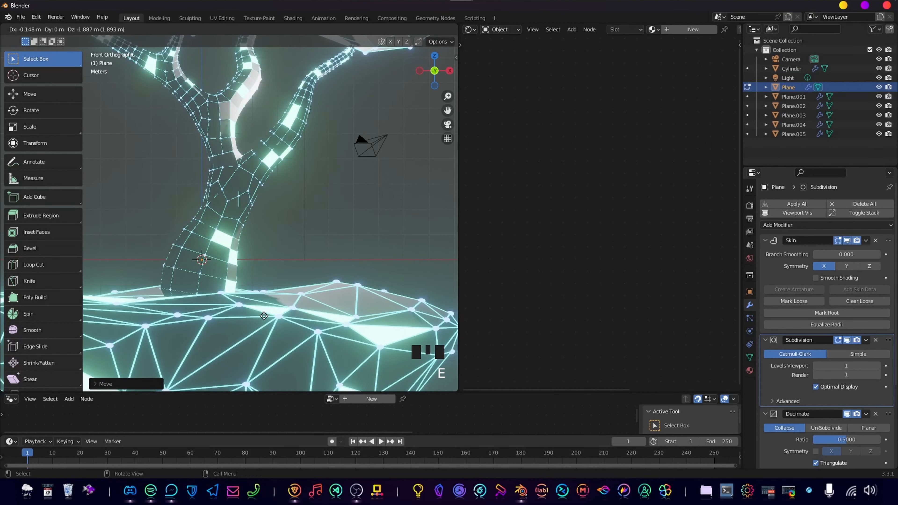
pyautogui.click(263, 328)
pyautogui.hotkey('ctrl', 'a')
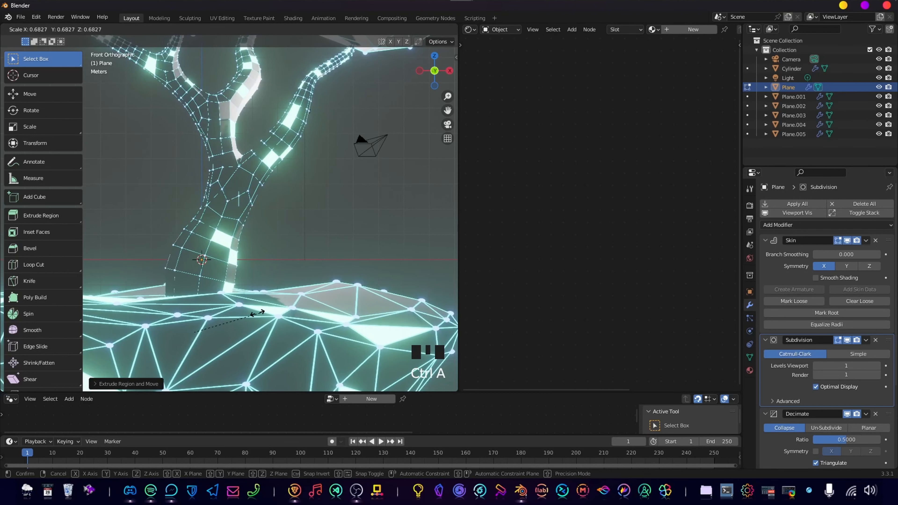
pyautogui.click(341, 338)
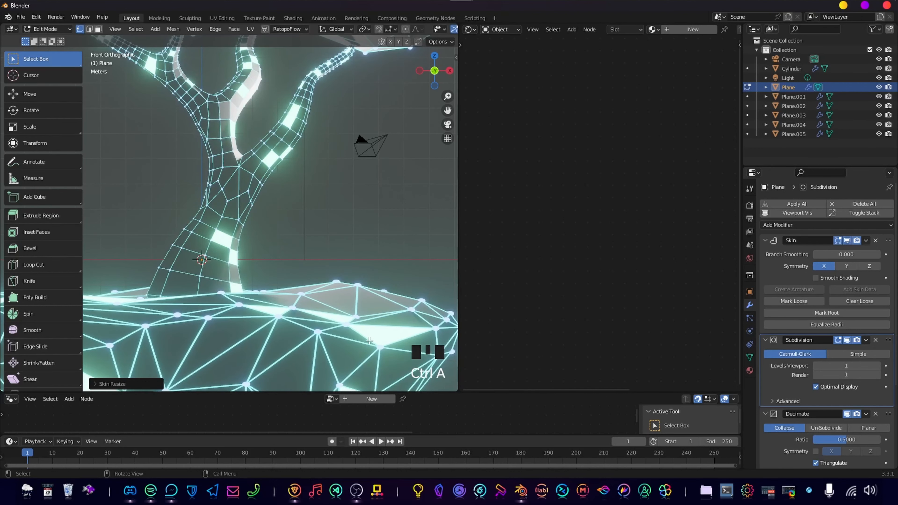
pyautogui.scroll(-5, 345, 232)
pyautogui.press('Tab')
pyautogui.click(345, 231)
pyautogui.scroll(-3, 318, 255)
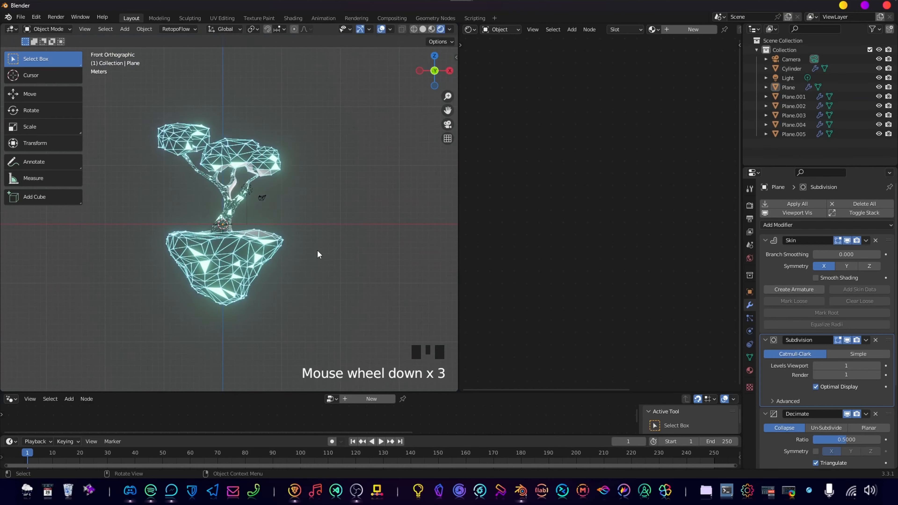
pyautogui.scroll(4, 307, 255)
pyautogui.click(225, 209)
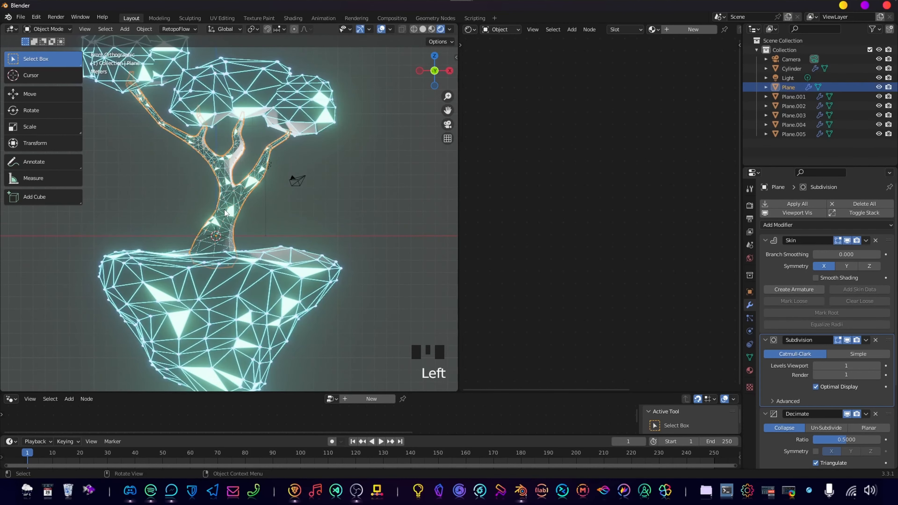
pyautogui.click(361, 235)
pyautogui.scroll(2, 333, 232)
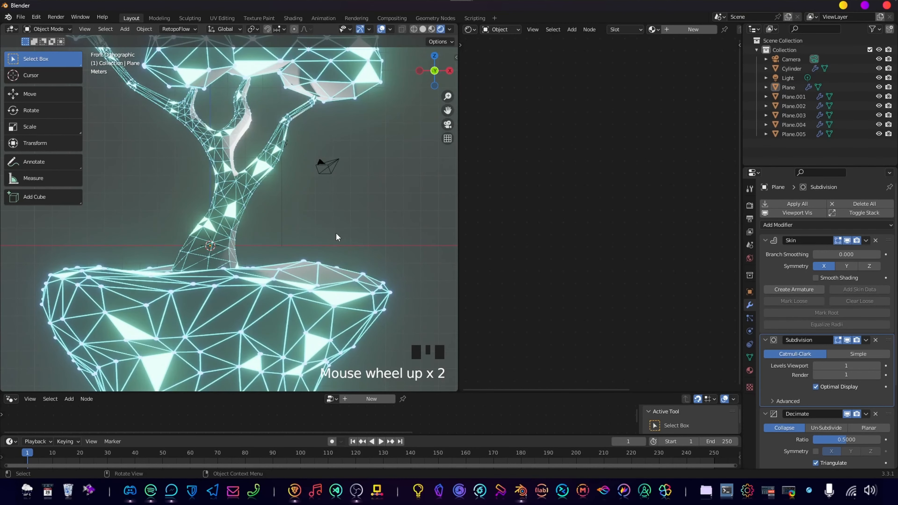
# Move the point light to the front left of the trunk, at about X -2.6, Y -1.6, Z 3.1 m.
pyautogui.click(284, 148)
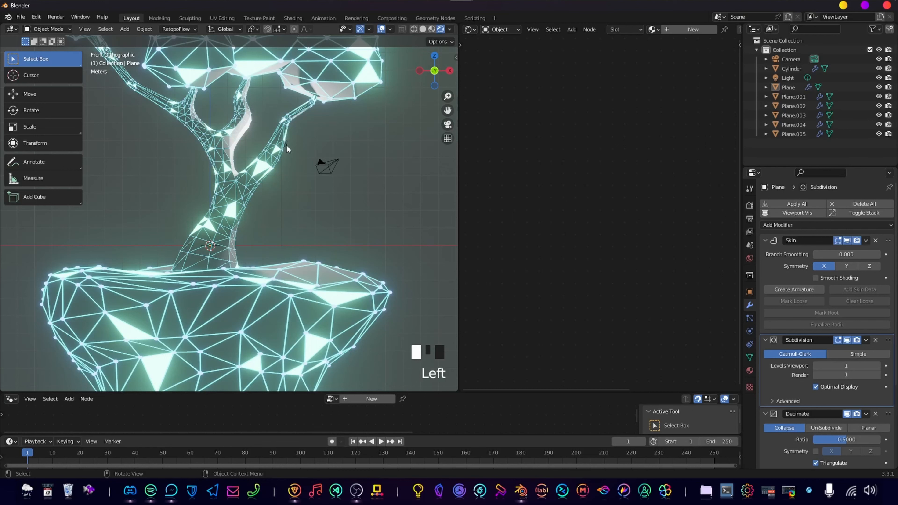
pyautogui.click(281, 202)
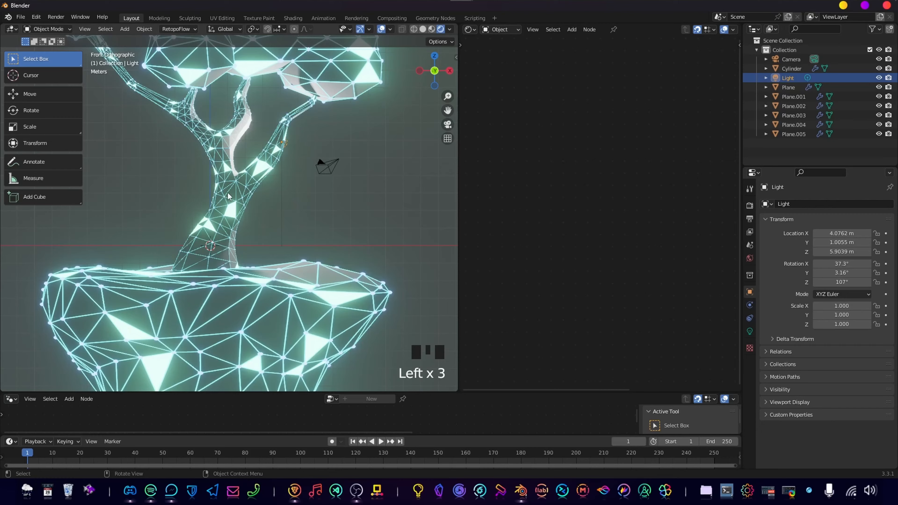
pyautogui.scroll(-3, 280, 198)
pyautogui.moveTo(280, 199); pyautogui.dragTo(332, 209, button='middle')
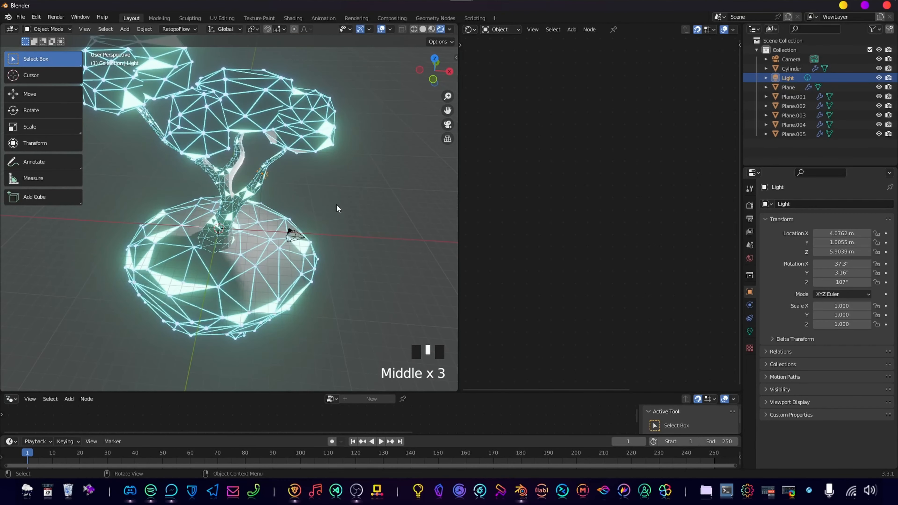
pyautogui.press('g')
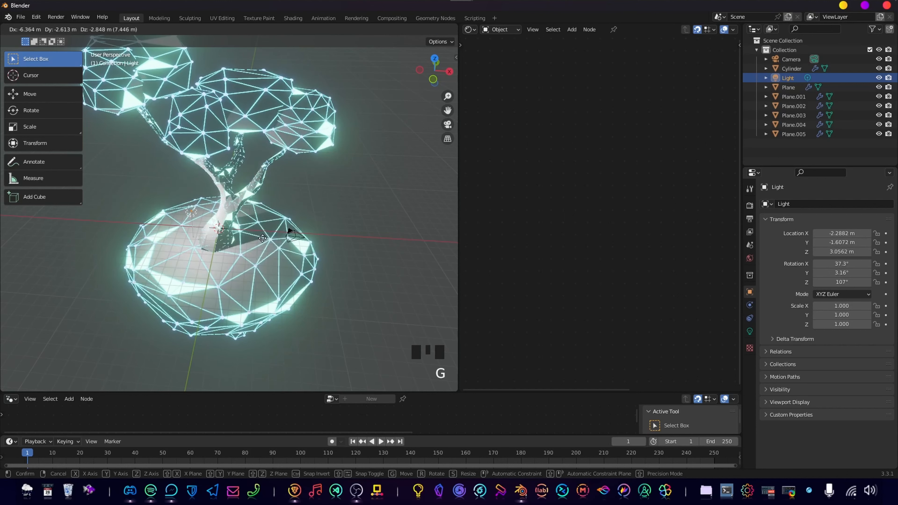
pyautogui.click(263, 242)
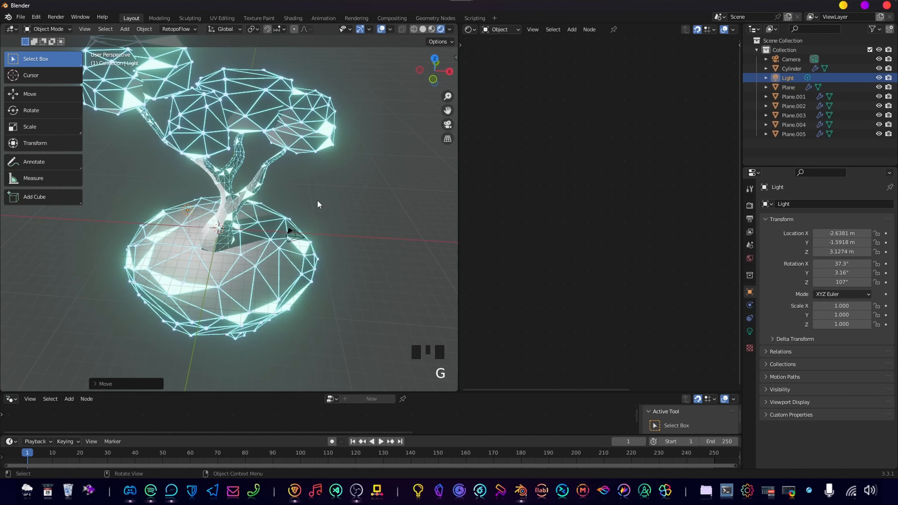
# Move the light into a new collection named Lights.
pyautogui.press('m')
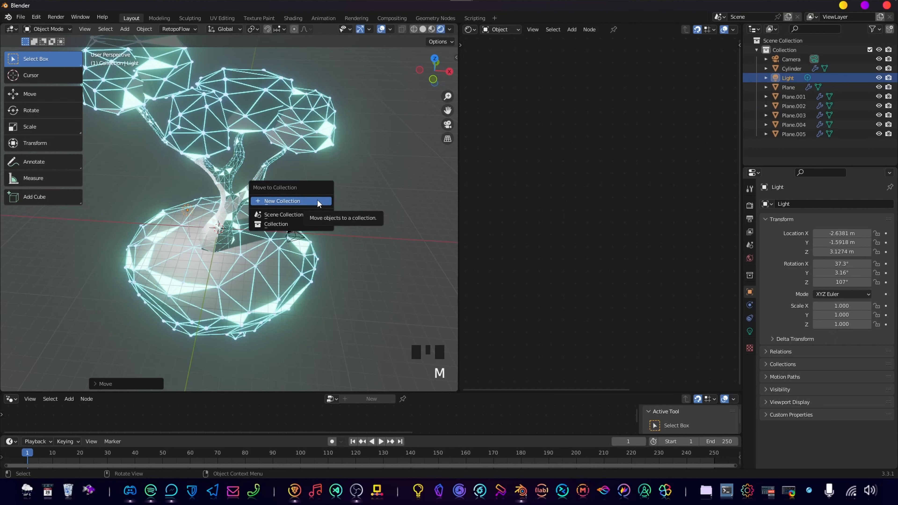
pyautogui.click(317, 201)
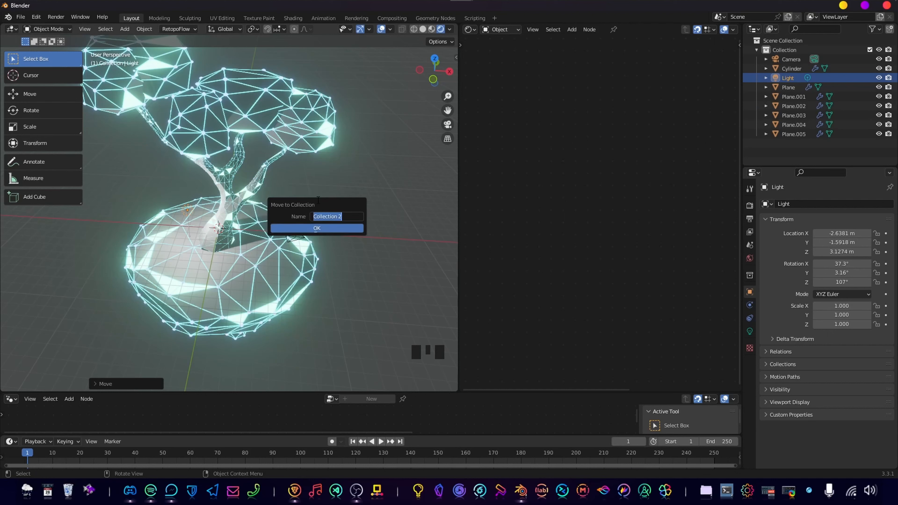
pyautogui.write('Lights')
pyautogui.click(310, 228)
# Change the point light's colour to a light green.
pyautogui.press('KP_1')
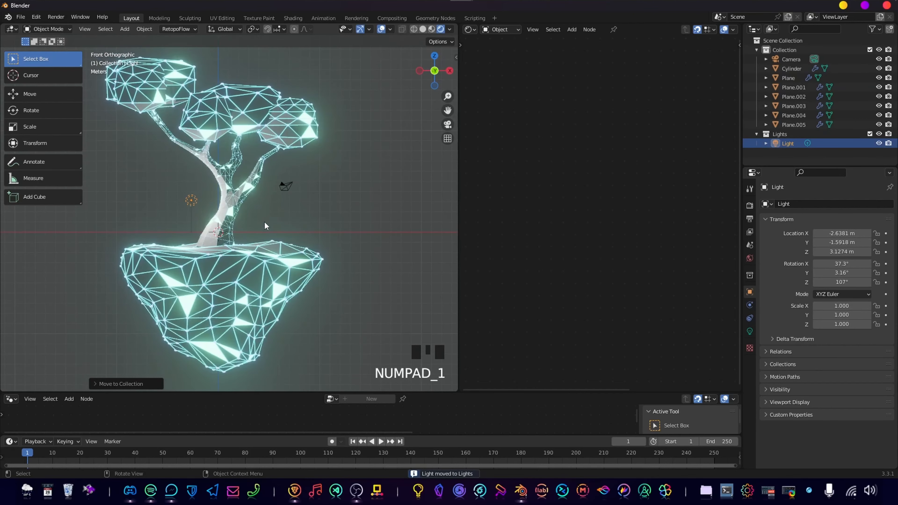
pyautogui.scroll(3, 206, 173)
pyautogui.scroll(-4, 206, 173)
pyautogui.keyDown('shift'); pyautogui.moveTo(206, 173); pyautogui.dragTo(217, 179, button='middle'); pyautogui.keyUp('shift')
pyautogui.scroll(2, 217, 178)
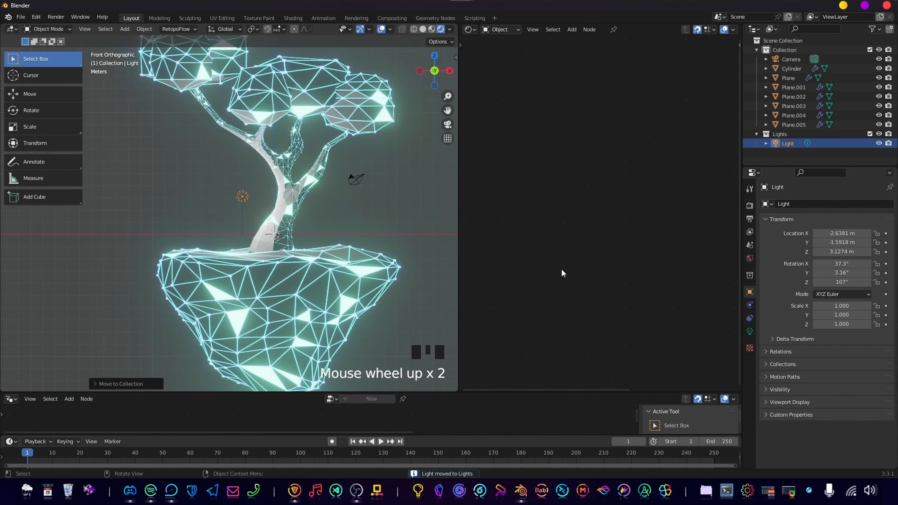
pyautogui.click(750, 331)
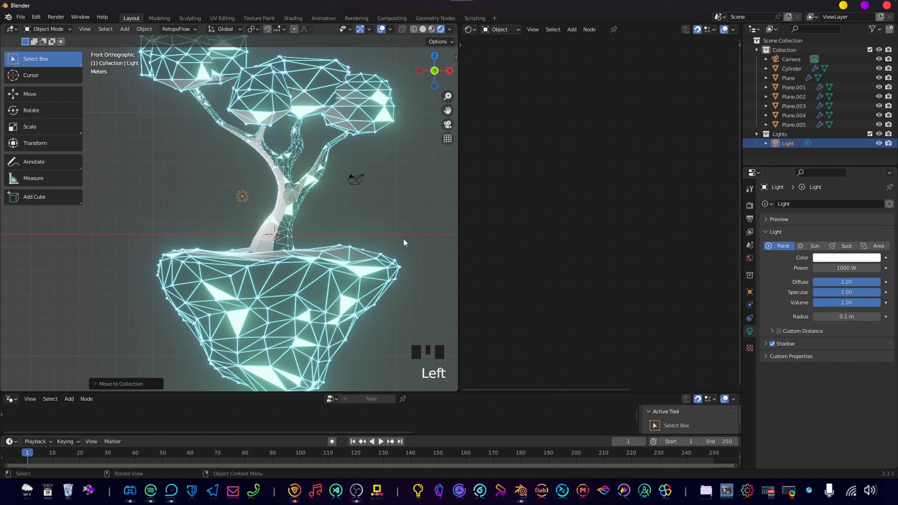
pyautogui.click(847, 258)
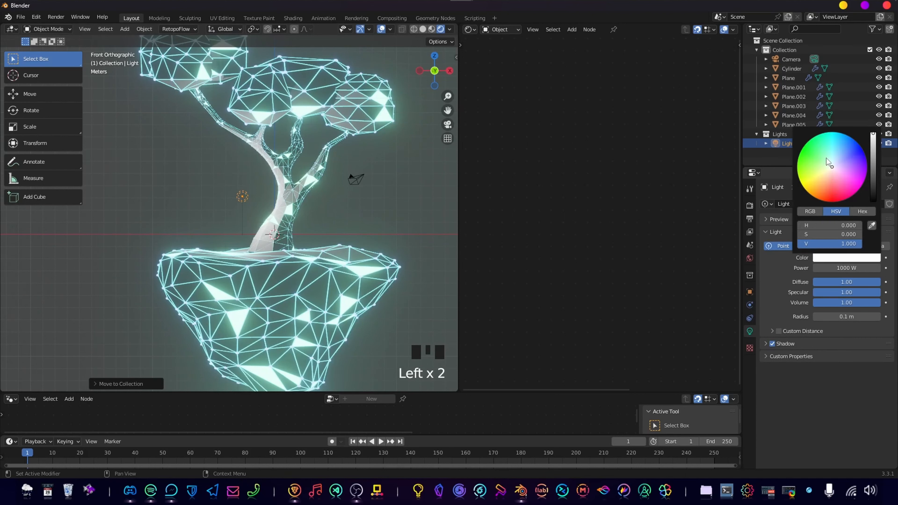
pyautogui.click(824, 145)
pyautogui.moveTo(825, 145); pyautogui.dragTo(820, 149)
# Duplicate the light to just below the tree's upper-left foliage, with 500 W power and a light blue colour.
pyautogui.hotkey('shift', 'd')
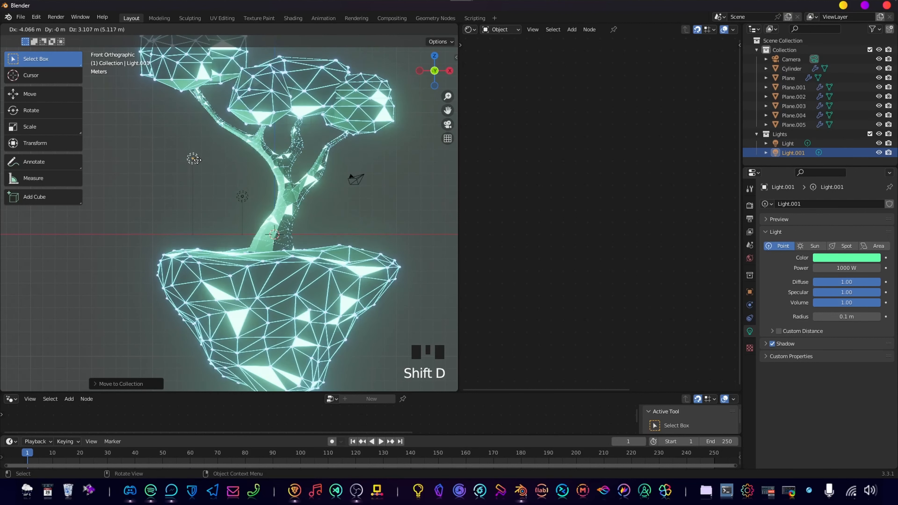
pyautogui.click(202, 95)
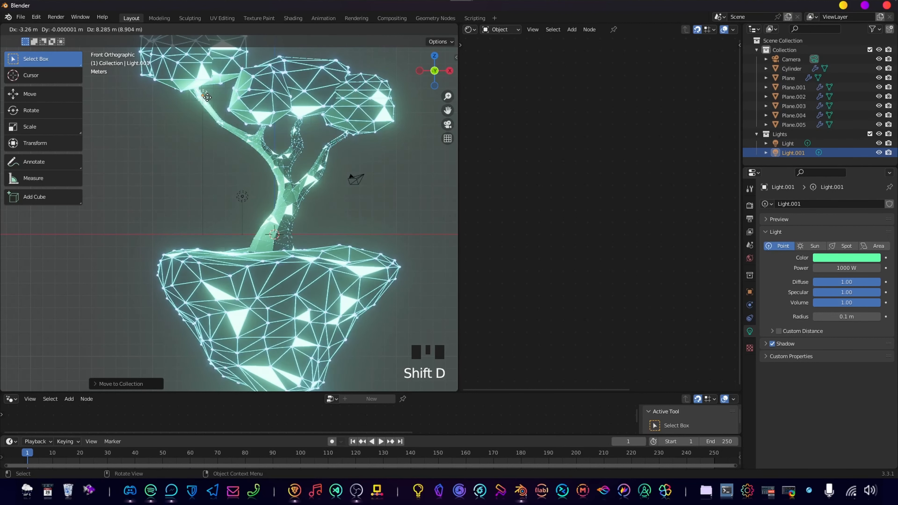
pyautogui.click(849, 268)
pyautogui.write('5')
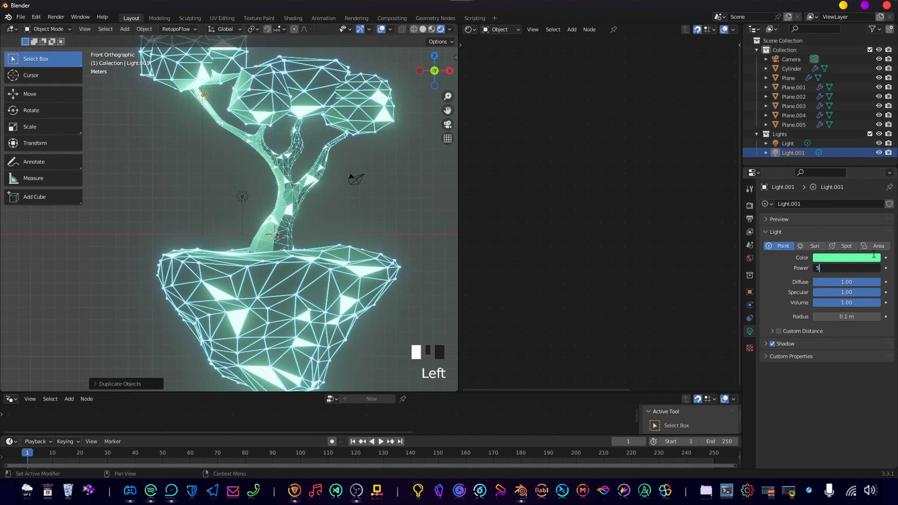
pyautogui.write('00')
pyautogui.press('Return')
pyautogui.click(855, 258)
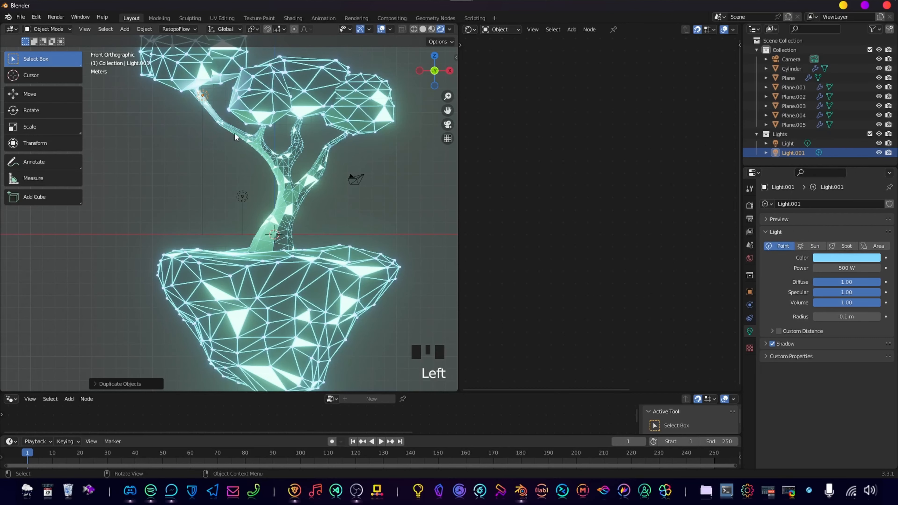
# Fine-tune the position of the blue light beneath the upper-left foliage.
pyautogui.moveTo(236, 107); pyautogui.dragTo(242, 127, button='middle')
pyautogui.press('g')
pyautogui.press('y')
pyautogui.rightClick(218, 104)
pyautogui.press('g')
pyautogui.click(225, 119)
pyautogui.press('KP_1')
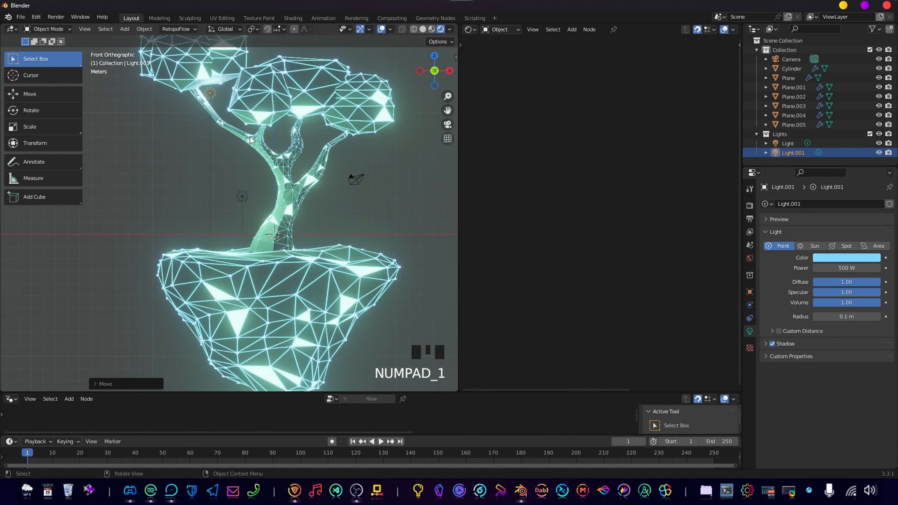
# Duplicate the blue light to below the middle foliage, between the branches, and colour the copy cyan.
pyautogui.hotkey('shift', 'd')
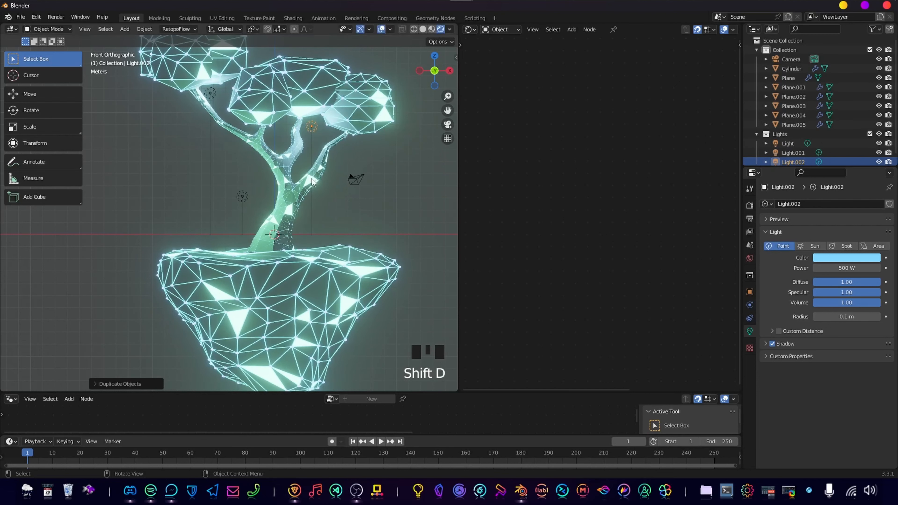
pyautogui.press('g')
pyautogui.click(289, 179)
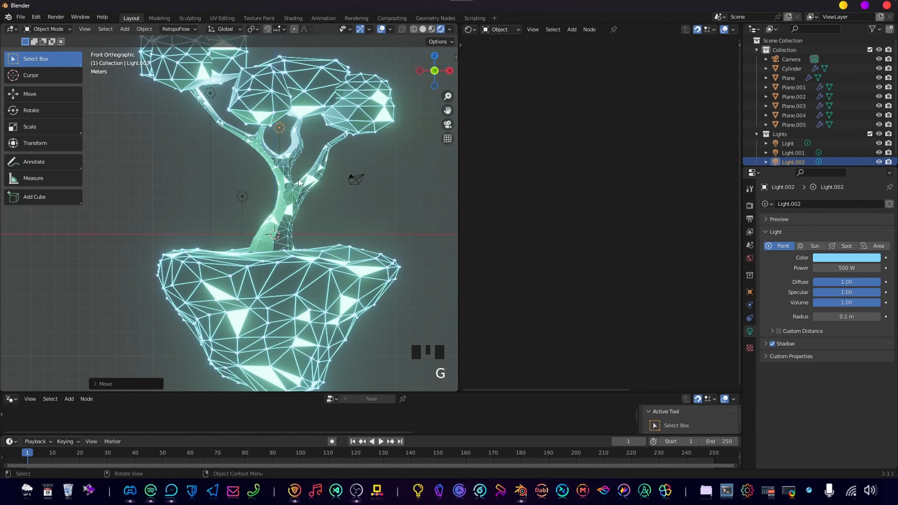
pyautogui.click(822, 257)
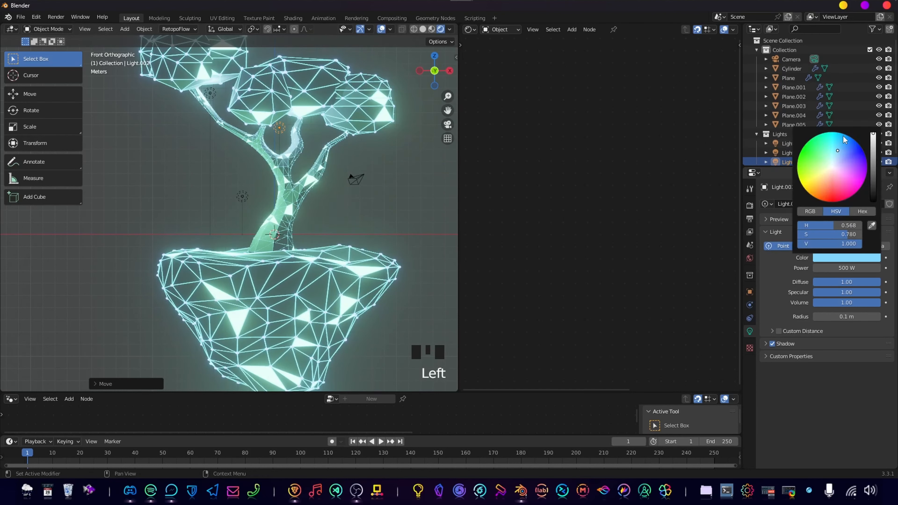
pyautogui.moveTo(827, 156); pyautogui.dragTo(835, 145)
# Duplicate the cyan light to below the right foliage and colour the copy light green, about hue 0.35 and saturation 0.67.
pyautogui.hotkey('shift', 'd')
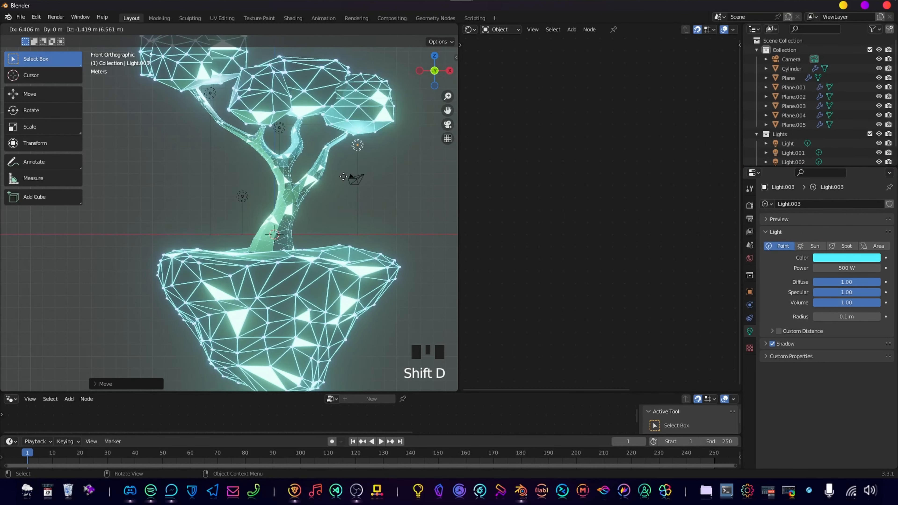
pyautogui.click(357, 145)
pyautogui.click(855, 257)
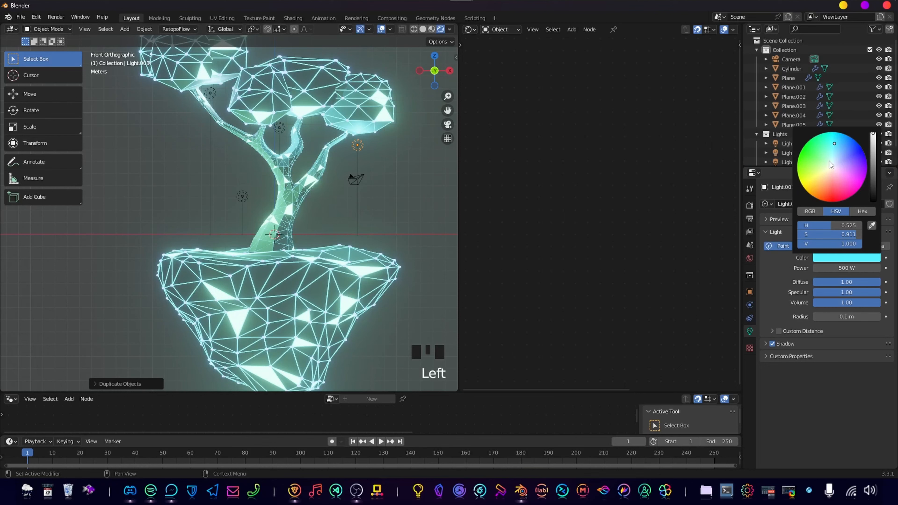
pyautogui.click(829, 161)
pyautogui.moveTo(829, 161); pyautogui.dragTo(821, 159)
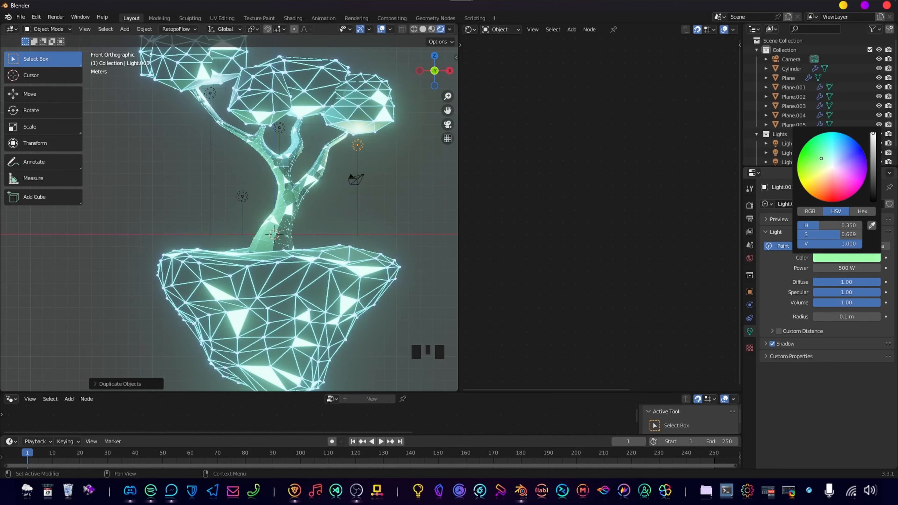
# Duplicate the light green light and place the copy to the left of the floating island.
pyautogui.scroll(-2, 265, 189)
pyautogui.scroll(1, 358, 158)
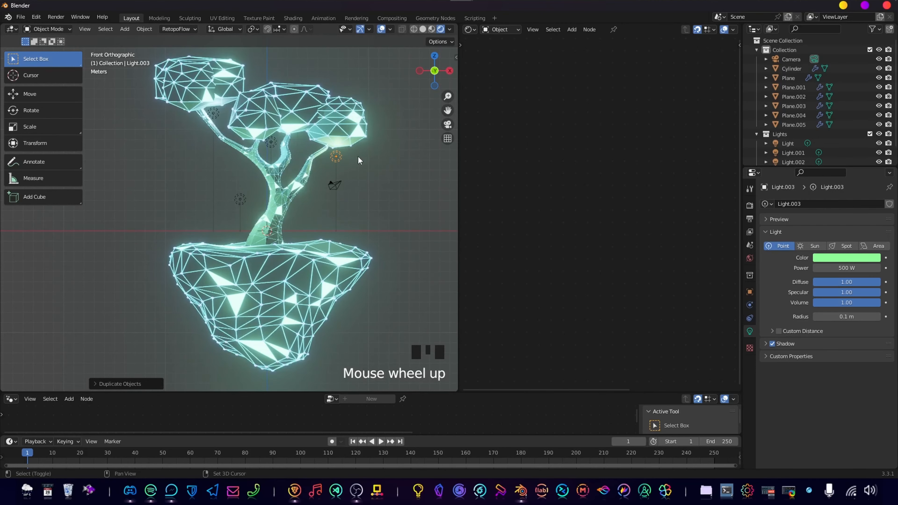
pyautogui.keyDown('shift'); pyautogui.moveTo(359, 157); pyautogui.dragTo(348, 238, button='middle'); pyautogui.keyUp('shift')
pyautogui.scroll(-2, 351, 221)
pyautogui.hotkey('shift', 'd')
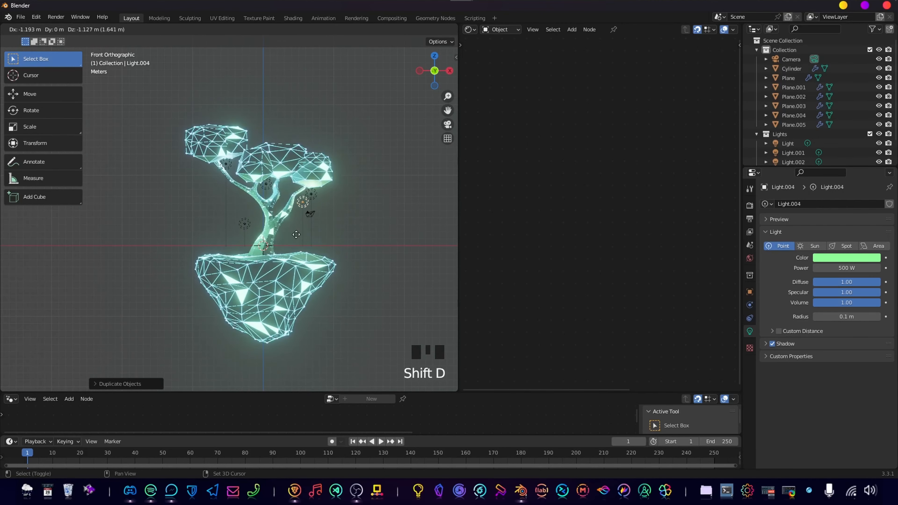
pyautogui.click(182, 308)
pyautogui.moveTo(183, 309); pyautogui.dragTo(191, 264, button='middle')
pyautogui.press('KP_1')
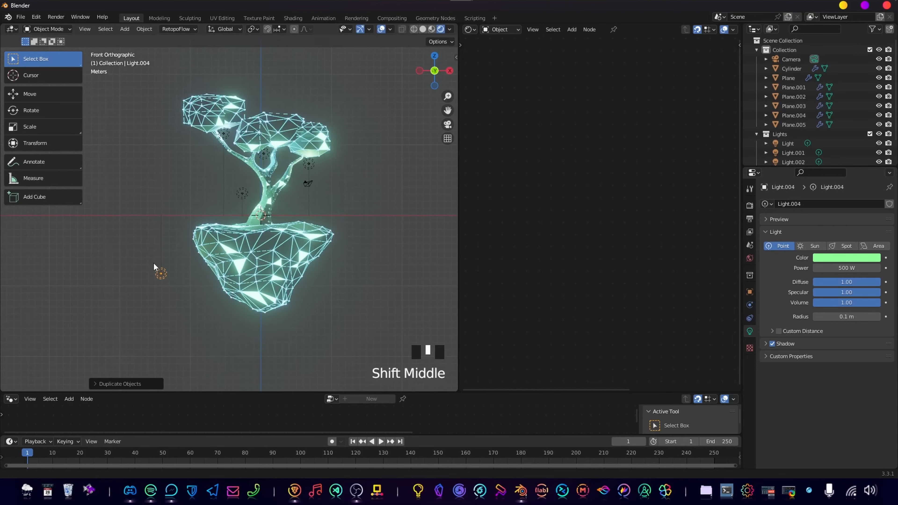
# Duplicate the island's light to the island's lower left and colour the copy light blue.
pyautogui.scroll(2, 188, 276)
pyautogui.hotkey('shift', 'd')
pyautogui.click(224, 350)
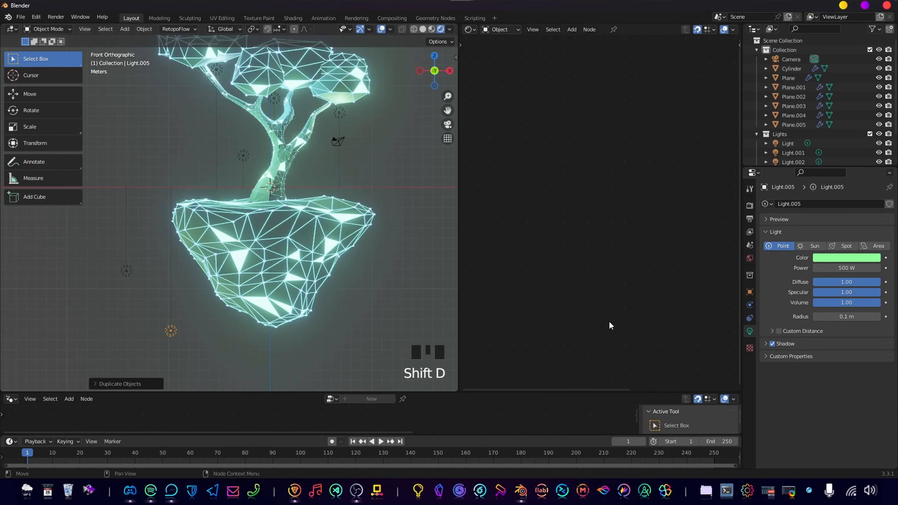
pyautogui.click(866, 257)
pyautogui.moveTo(834, 146); pyautogui.dragTo(839, 150)
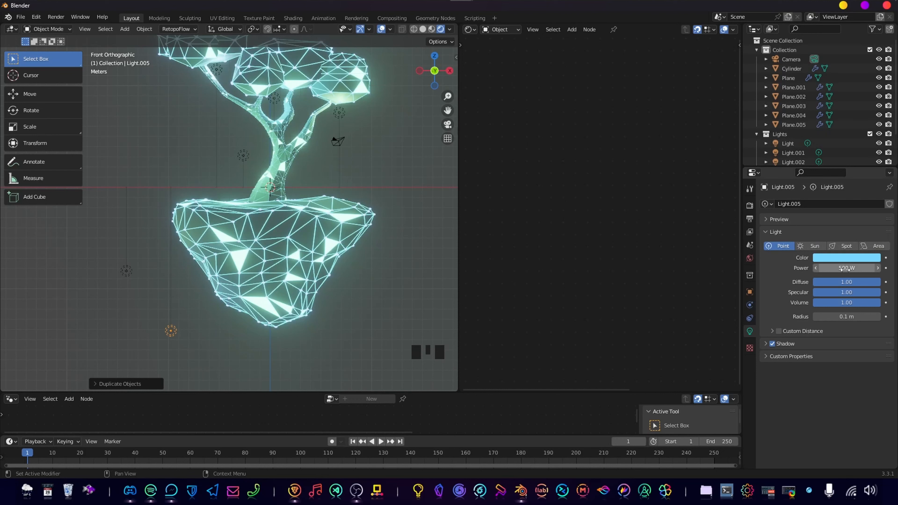
# Set the power of the blue point light at the island's lower left to 1000 W.
pyautogui.click(838, 267)
pyautogui.write('1000')
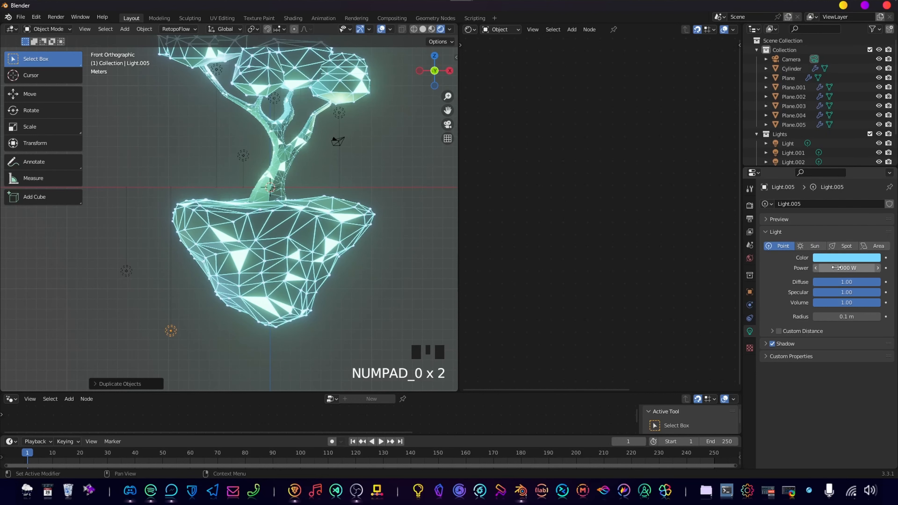
pyautogui.click(382, 286)
pyautogui.scroll(-4, 311, 332)
pyautogui.scroll(2, 330, 318)
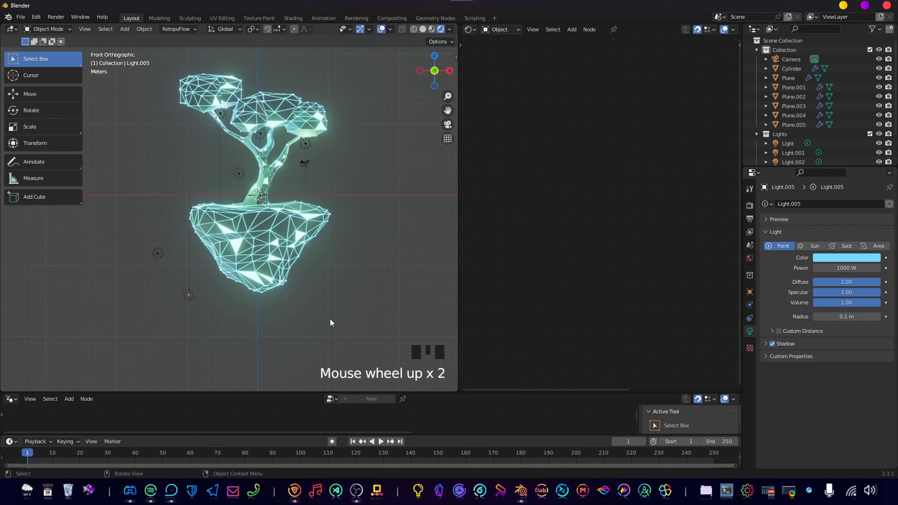
pyautogui.keyDown('shift'); pyautogui.moveTo(330, 318); pyautogui.dragTo(273, 253, button='middle'); pyautogui.keyUp('shift')
pyautogui.click(386, 53)
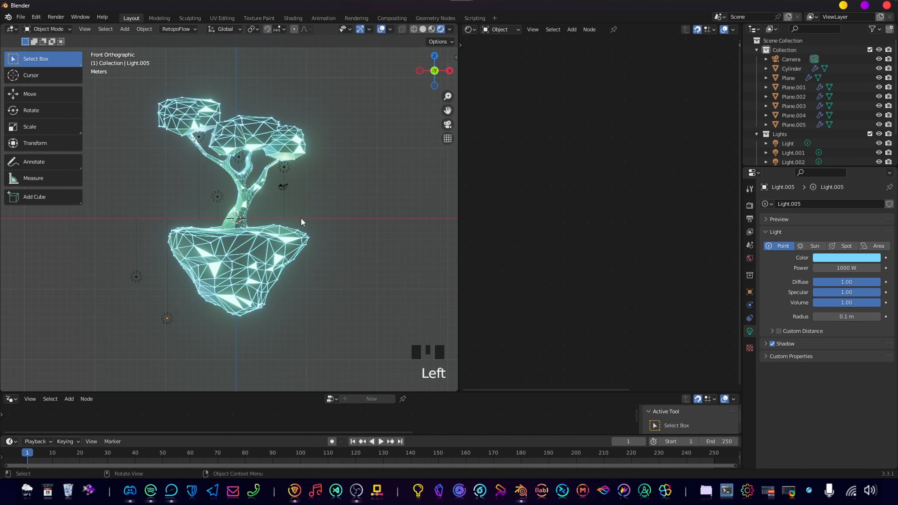
pyautogui.scroll(1, 301, 218)
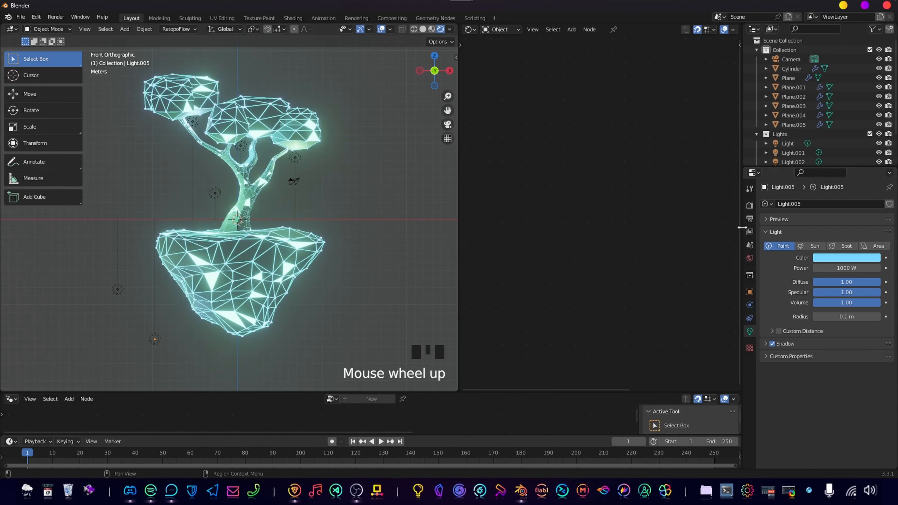
# Reduce the Eevee bloom radius to about 3.3.
pyautogui.click(752, 205)
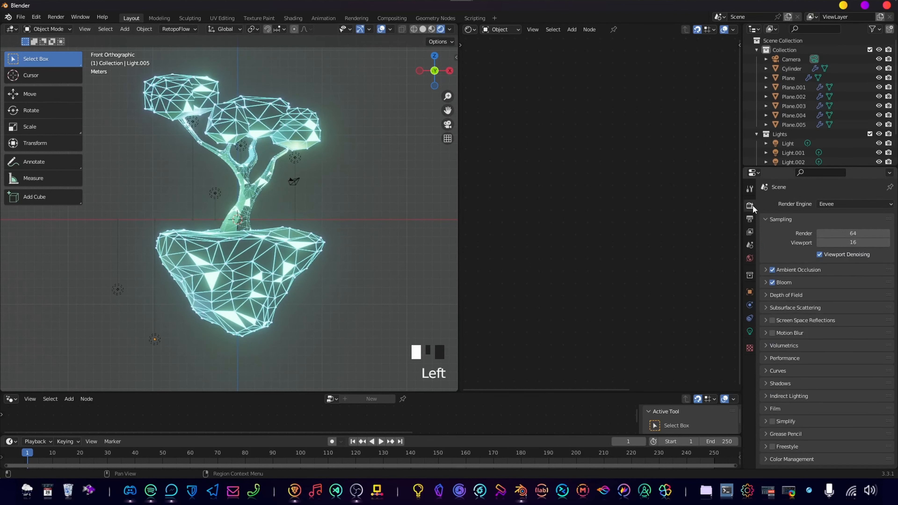
pyautogui.click(768, 281)
pyautogui.scroll(4, 818, 318)
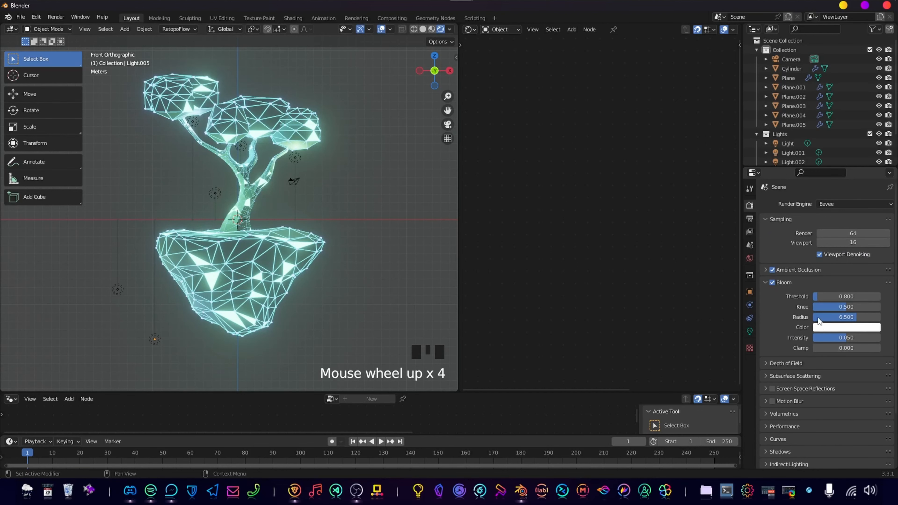
pyautogui.scroll(1, 296, 264)
pyautogui.keyDown('shift'); pyautogui.moveTo(319, 216); pyautogui.dragTo(329, 238, button='middle'); pyautogui.keyUp('shift')
pyautogui.moveTo(866, 317); pyautogui.dragTo(835, 317)
# Switch the shader editor to the World nodes and set the Background colour to black.
pyautogui.click(512, 40)
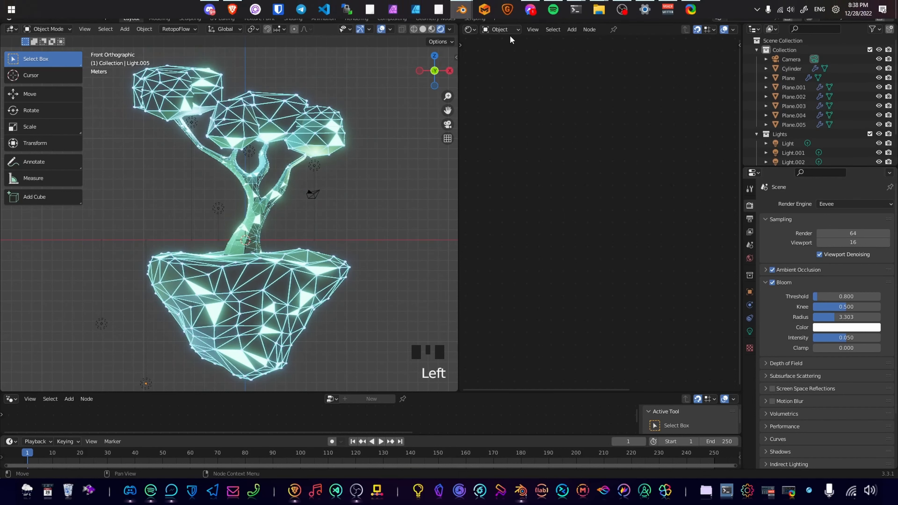
pyautogui.click(506, 32)
pyautogui.click(511, 50)
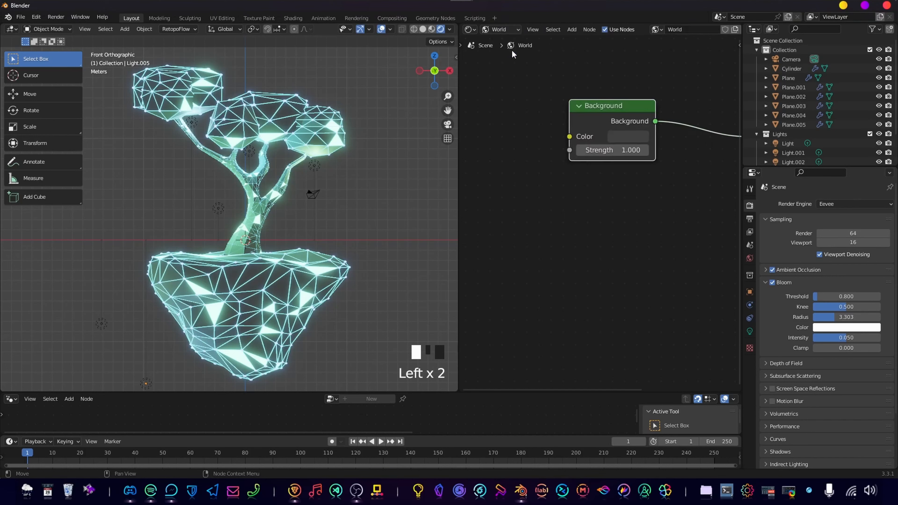
pyautogui.click(642, 134)
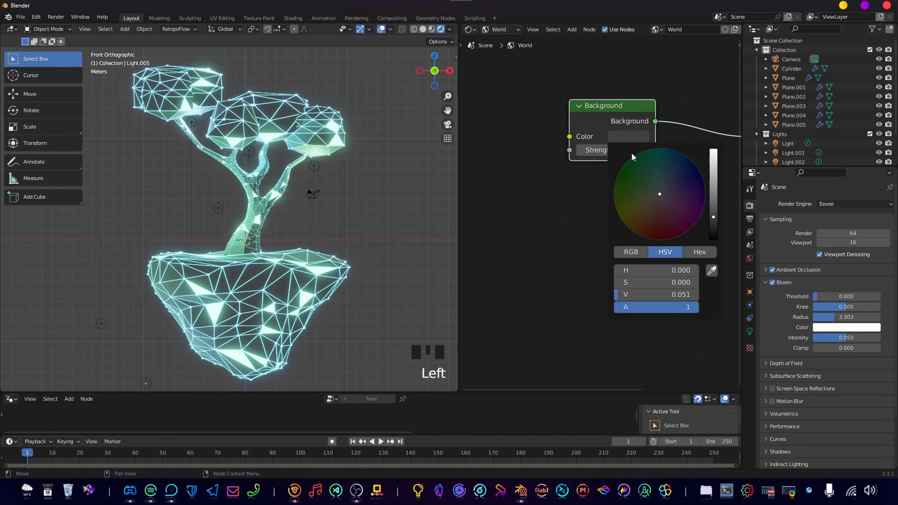
pyautogui.moveTo(718, 221); pyautogui.dragTo(717, 242)
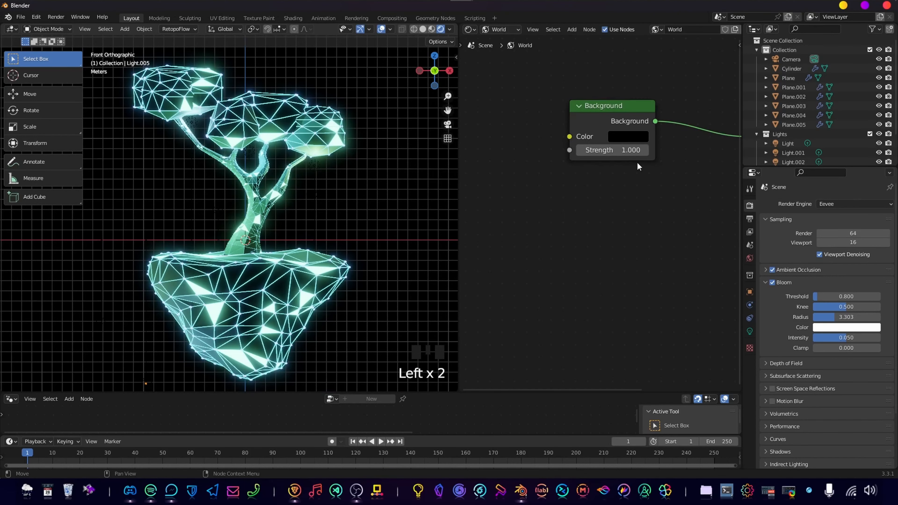
pyautogui.keyDown('ctrl'); pyautogui.moveTo(693, 112); pyautogui.dragTo(679, 182, button='right'); pyautogui.keyUp('ctrl')
pyautogui.hotkey('ctrl', 'z')
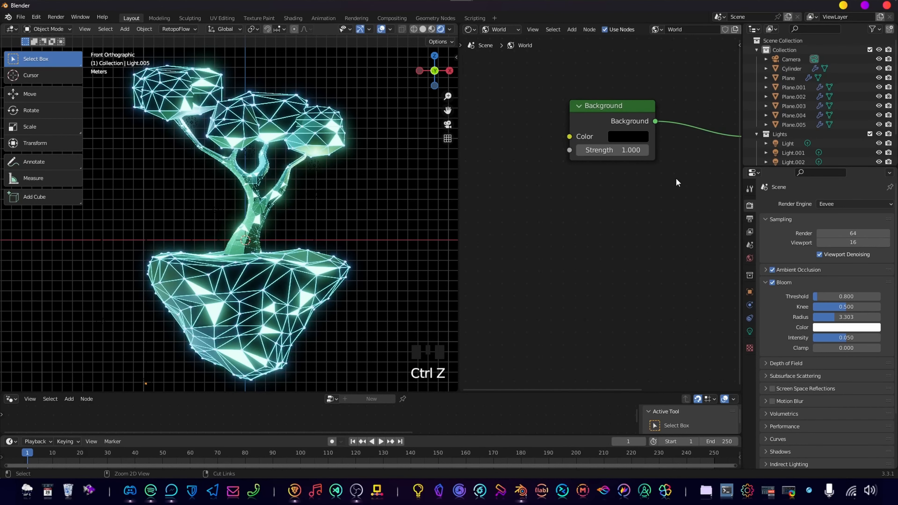
# Enlarge the geometry node editor area beneath the 3D viewport.
pyautogui.scroll(-4, 300, 226)
pyautogui.scroll(2, 317, 251)
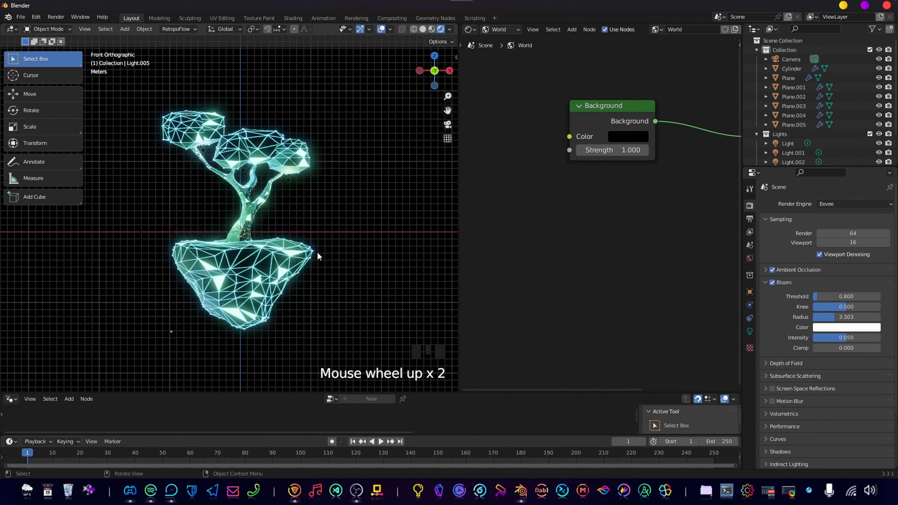
pyautogui.keyDown('shift'); pyautogui.moveTo(331, 267); pyautogui.dragTo(219, 293, button='middle'); pyautogui.keyUp('shift')
pyautogui.scroll(2, 328, 295)
pyautogui.scroll(-2, 207, 294)
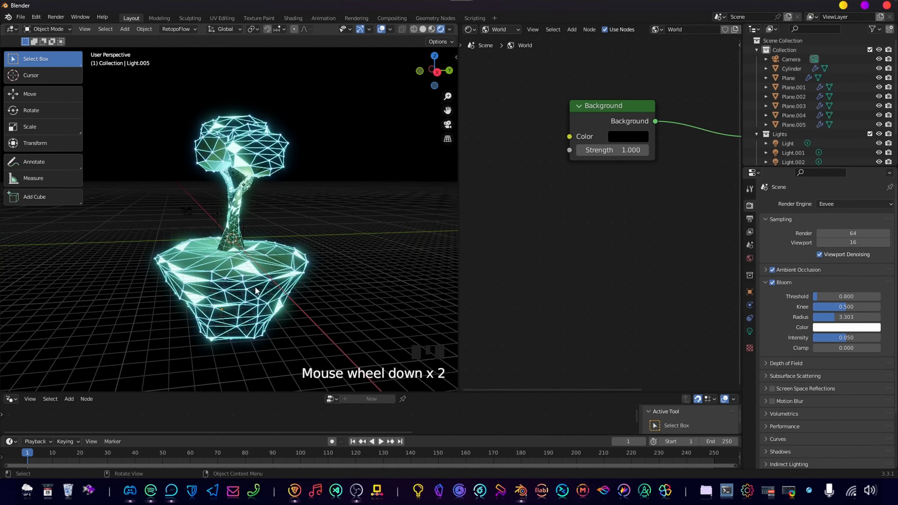
pyautogui.moveTo(207, 293); pyautogui.dragTo(311, 256, button='middle')
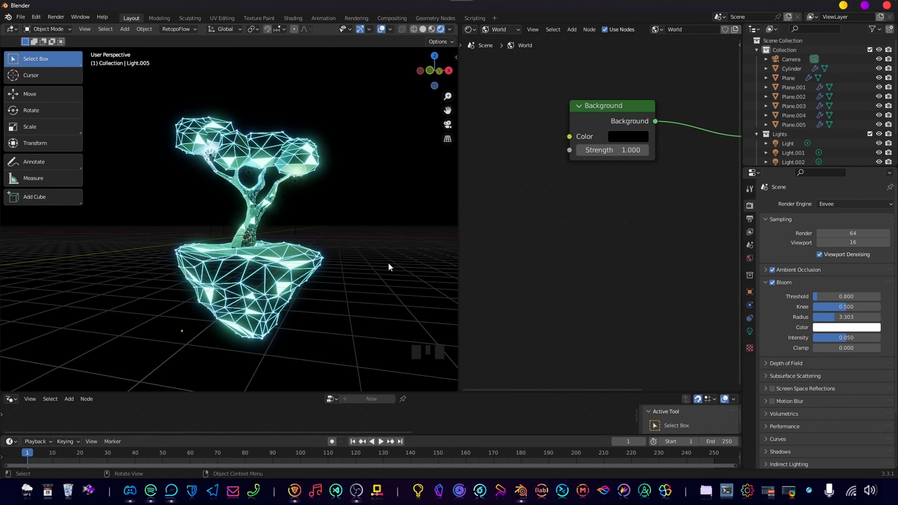
pyautogui.moveTo(436, 392); pyautogui.dragTo(409, 289)
pyautogui.scroll(-1, 552, 238)
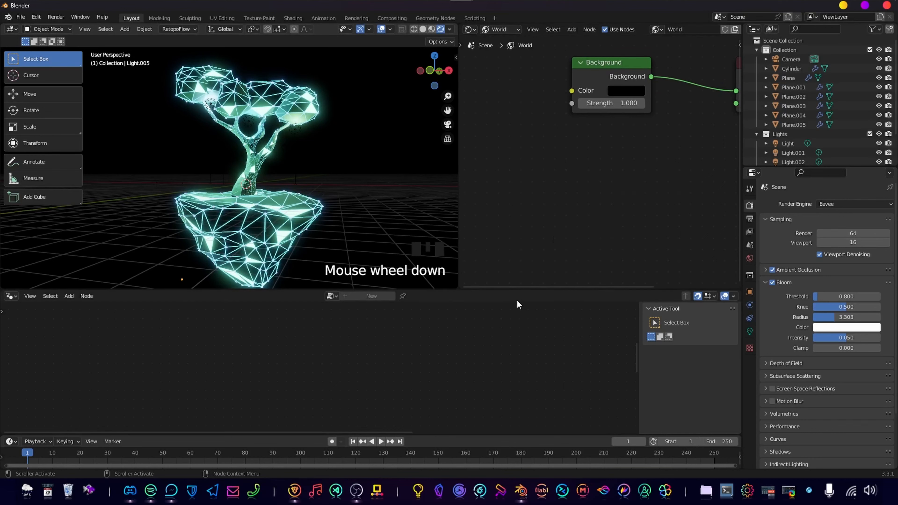
# Examine the glowing tree from several angles and check the floating island's Geometry Nodes modifier radius settings.
pyautogui.moveTo(309, 193); pyautogui.dragTo(287, 167, button='middle')
pyautogui.scroll(3, 290, 173)
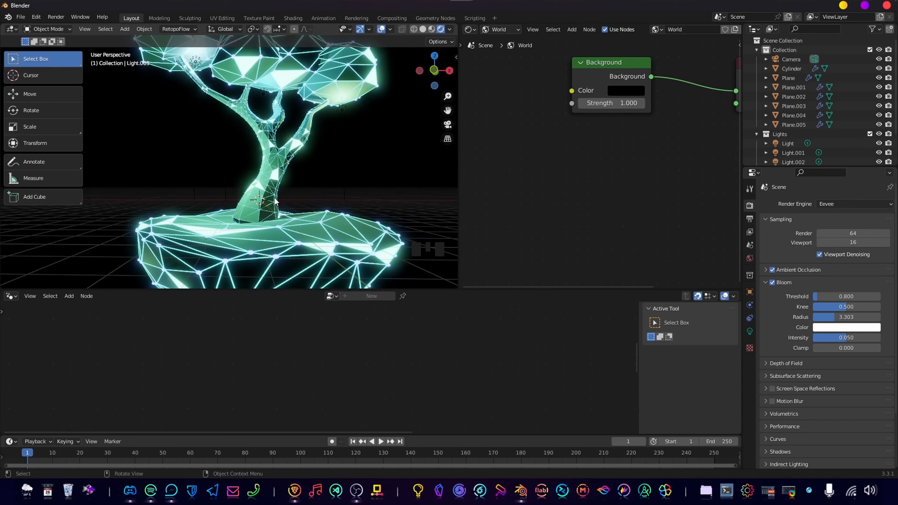
pyautogui.scroll(-5, 332, 150)
pyautogui.moveTo(259, 197)
pyautogui.mouseDown(button='middle')
pyautogui.moveTo(247, 208)
pyautogui.moveTo(256, 217)
pyautogui.moveTo(253, 205)
pyautogui.mouseUp(button='middle')
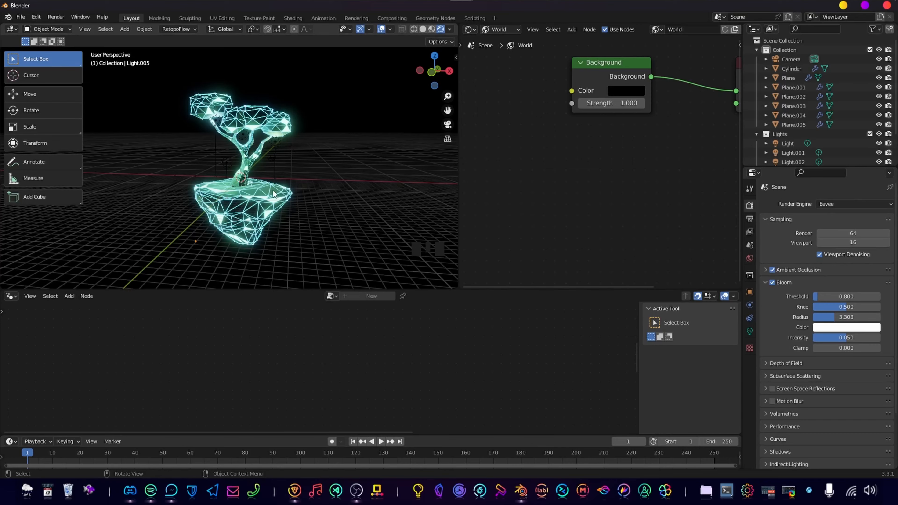
pyautogui.moveTo(273, 191); pyautogui.dragTo(284, 209, button='middle')
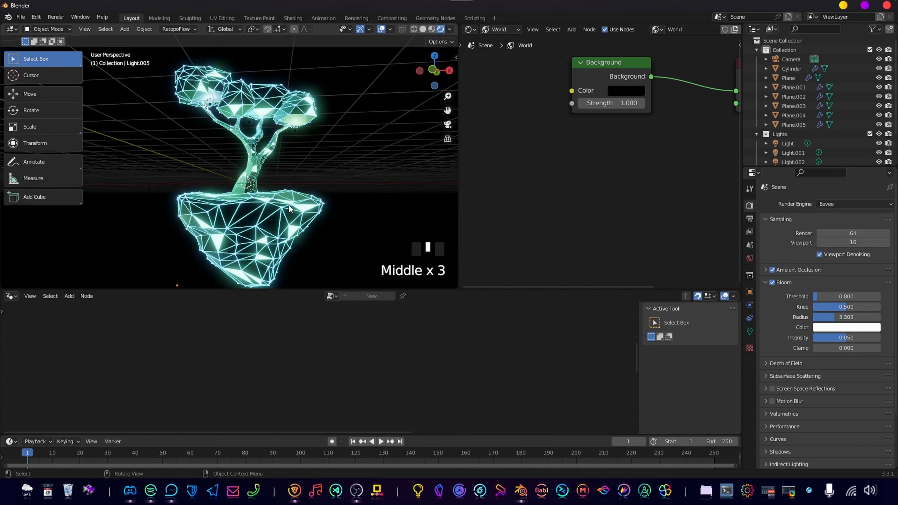
pyautogui.click(302, 226)
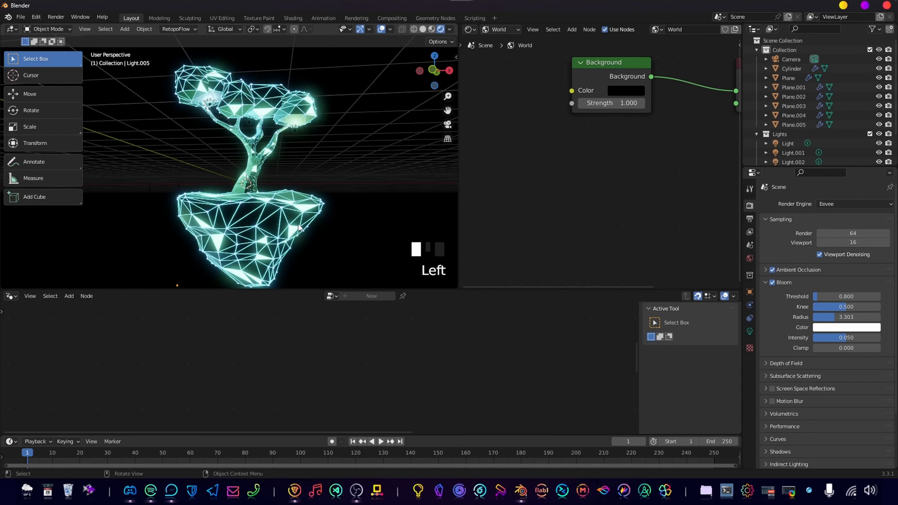
pyautogui.click(750, 305)
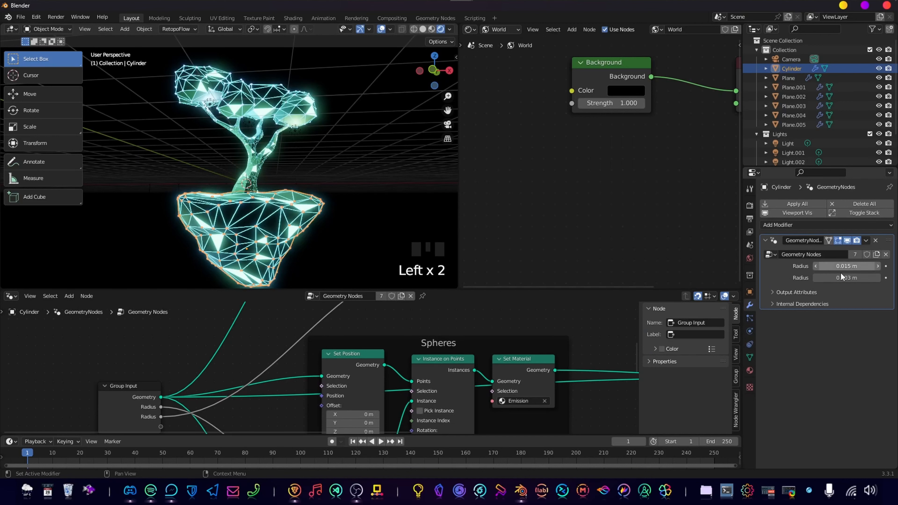
pyautogui.click(387, 181)
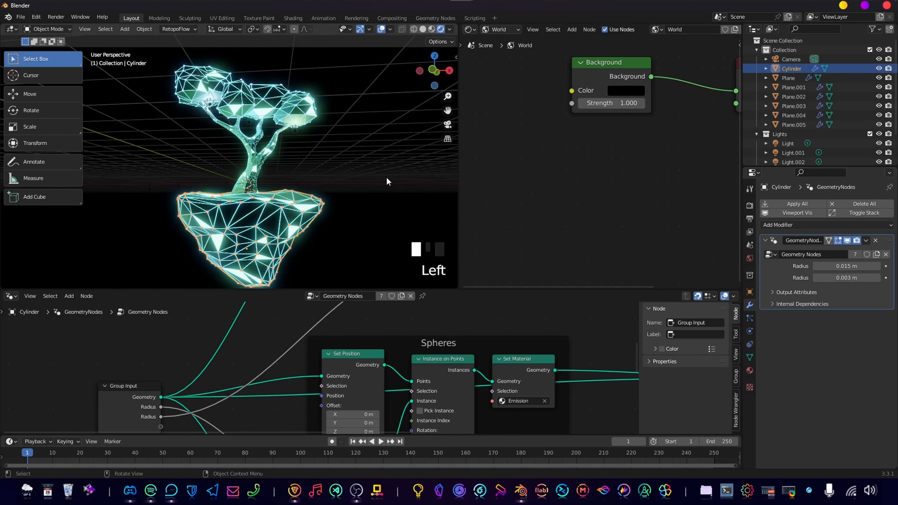
pyautogui.moveTo(340, 194); pyautogui.dragTo(343, 203, button='middle')
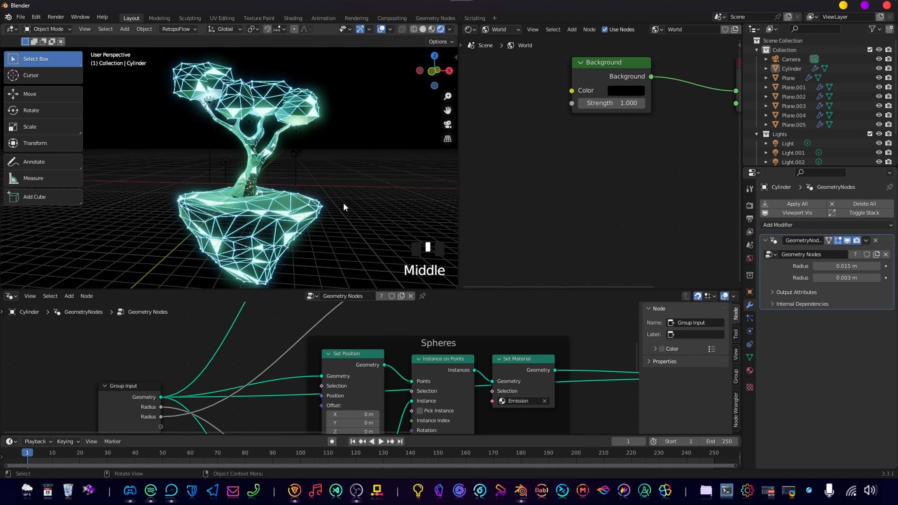